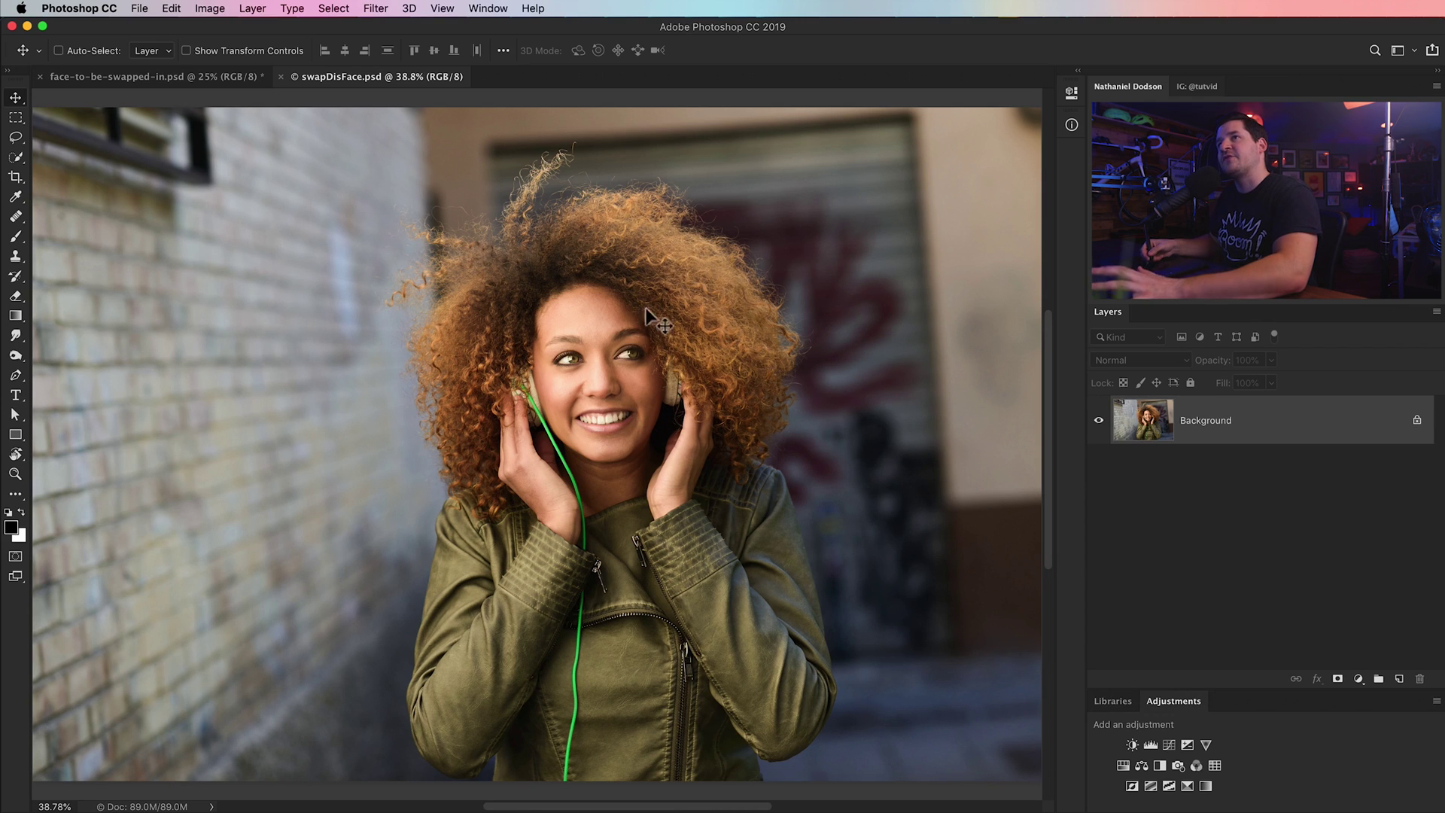
- Switch to the face-to-be-swapped-in.psd photo of the surprised woman
click(210, 83)
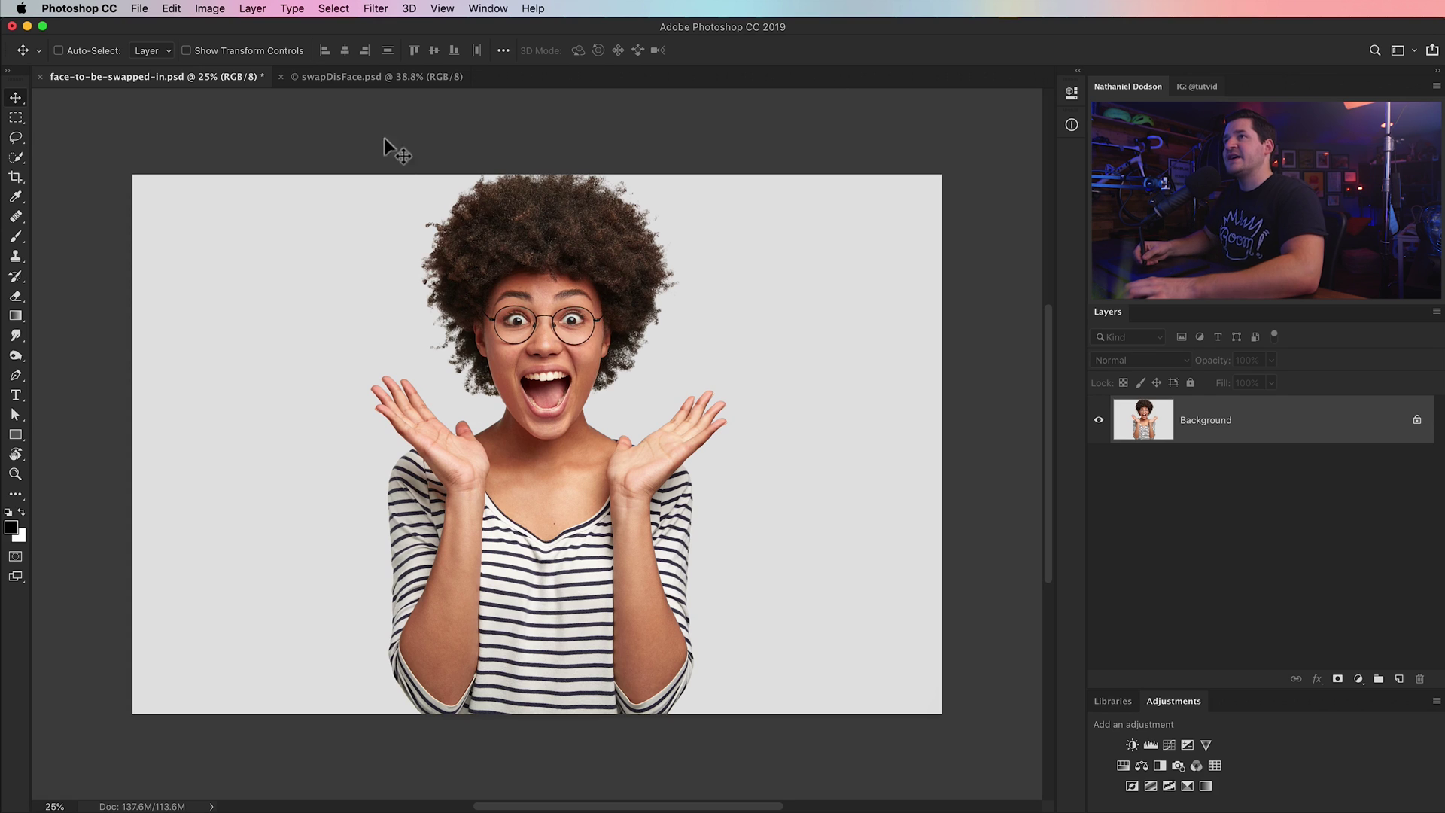
click(384, 77)
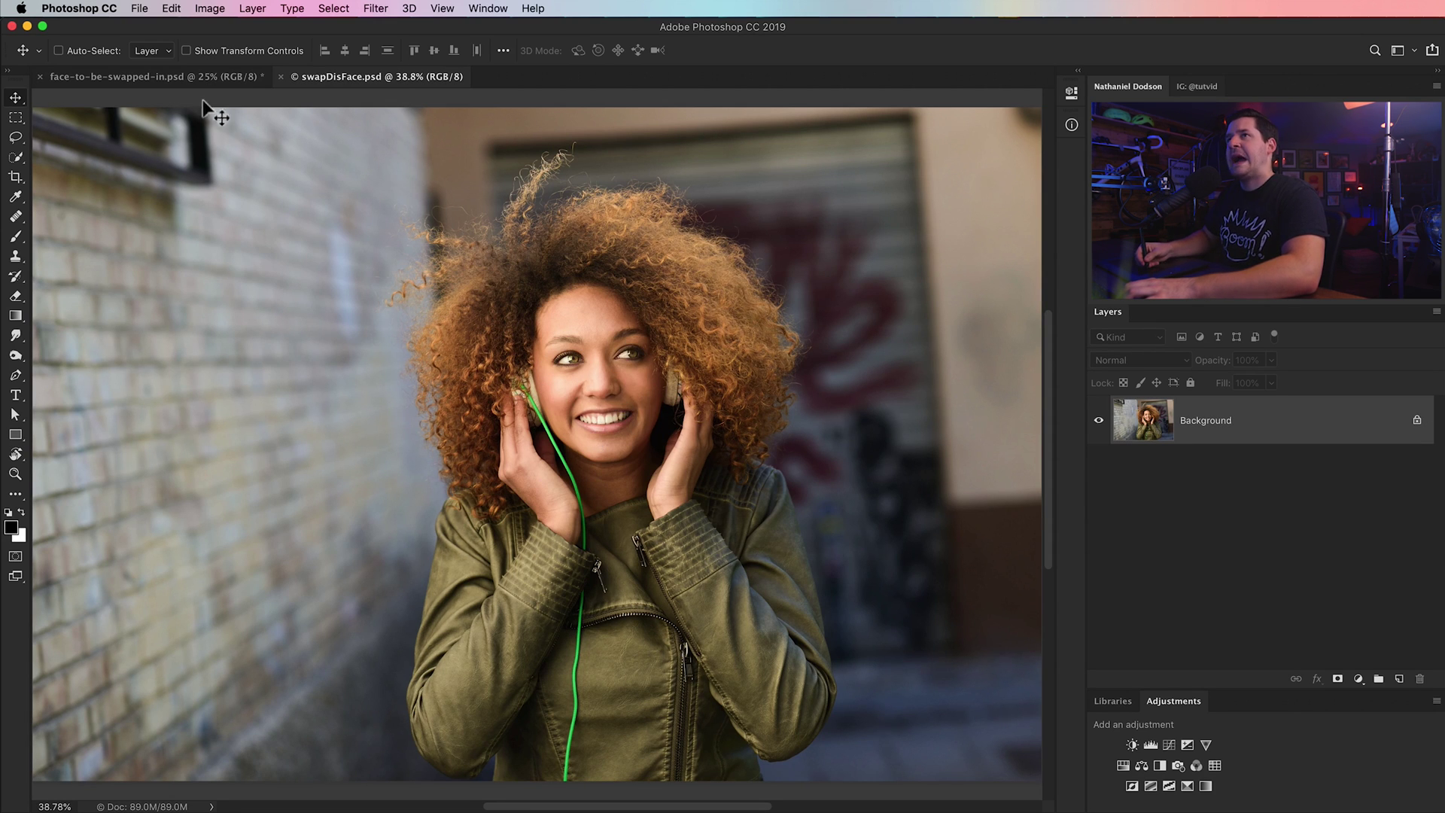
click(201, 78)
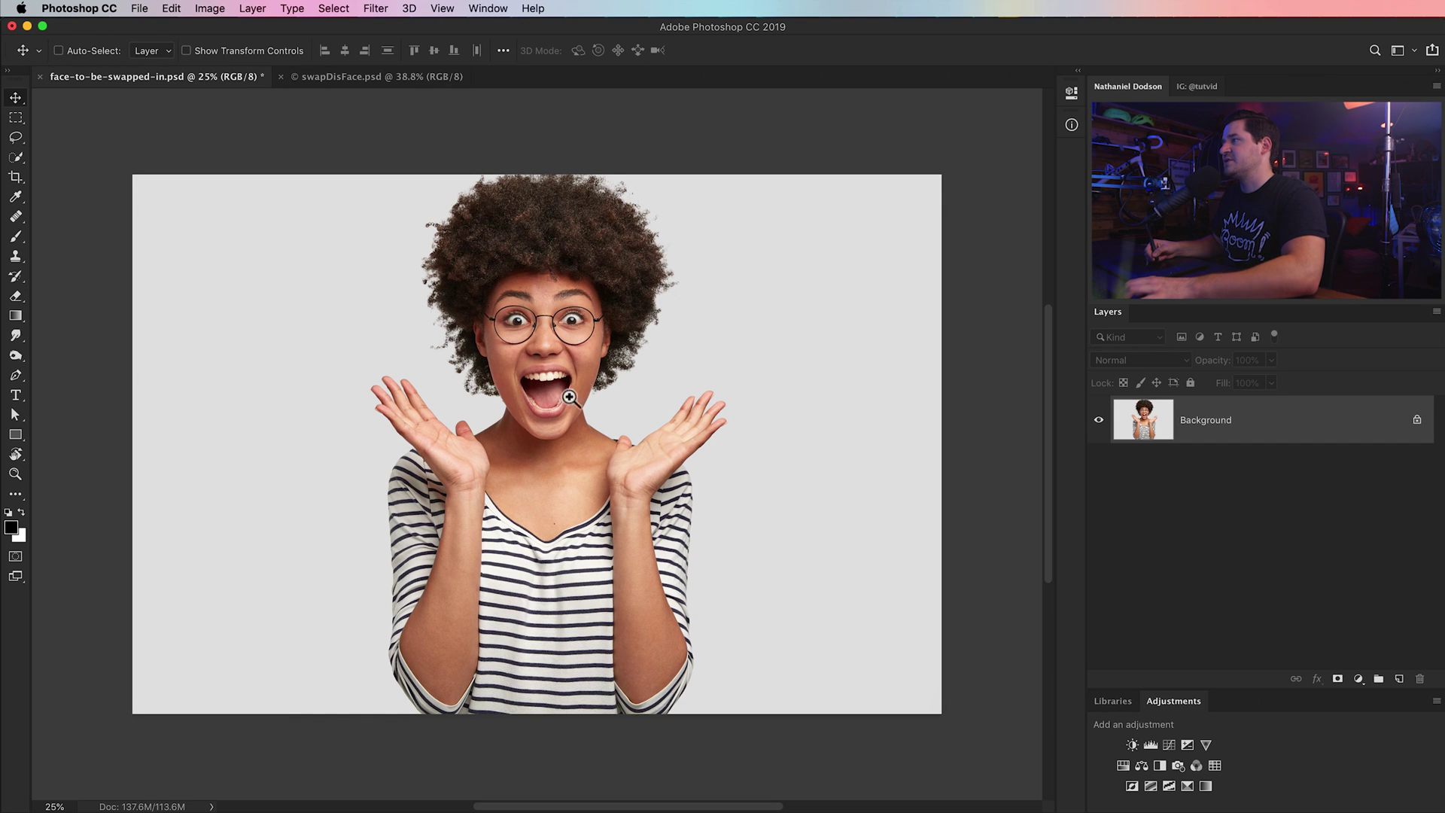
- Zoom to about 59% on her face and pick the Lasso tool
key(z)
click(542, 363)
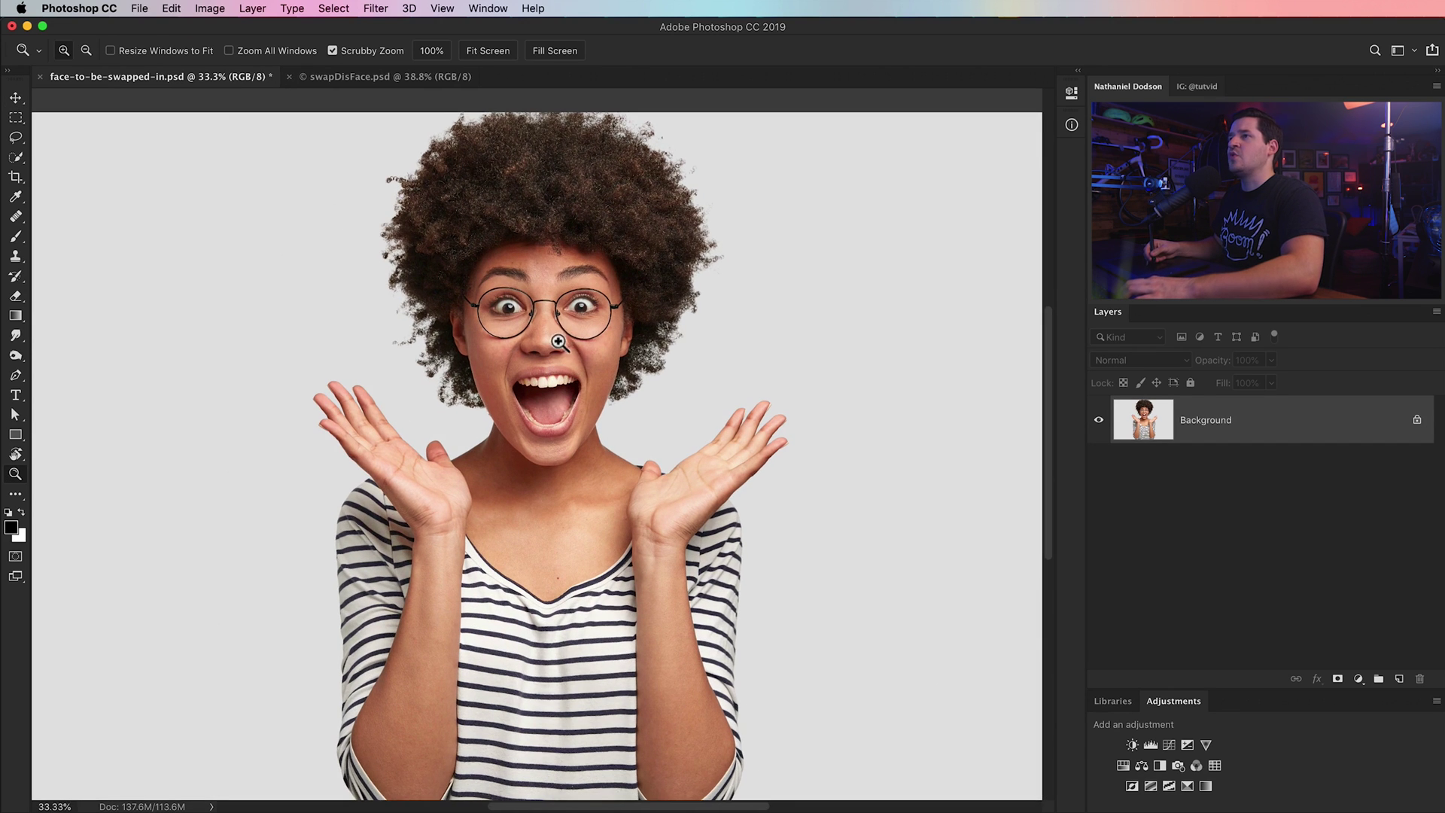
drag(558, 341, 615, 423)
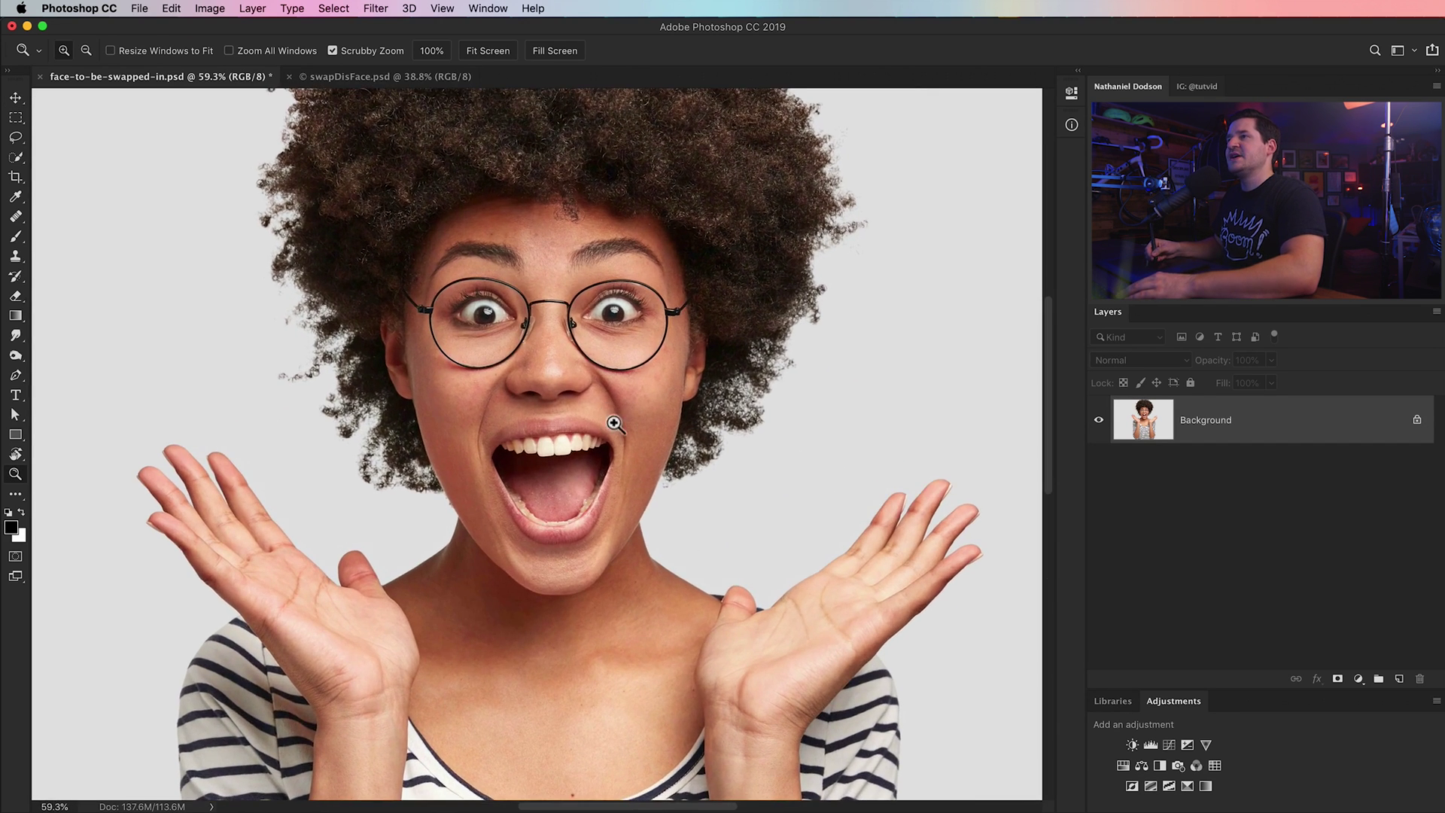
scroll(573, 354, up, 2)
scroll(574, 354, right, 2)
click(15, 139)
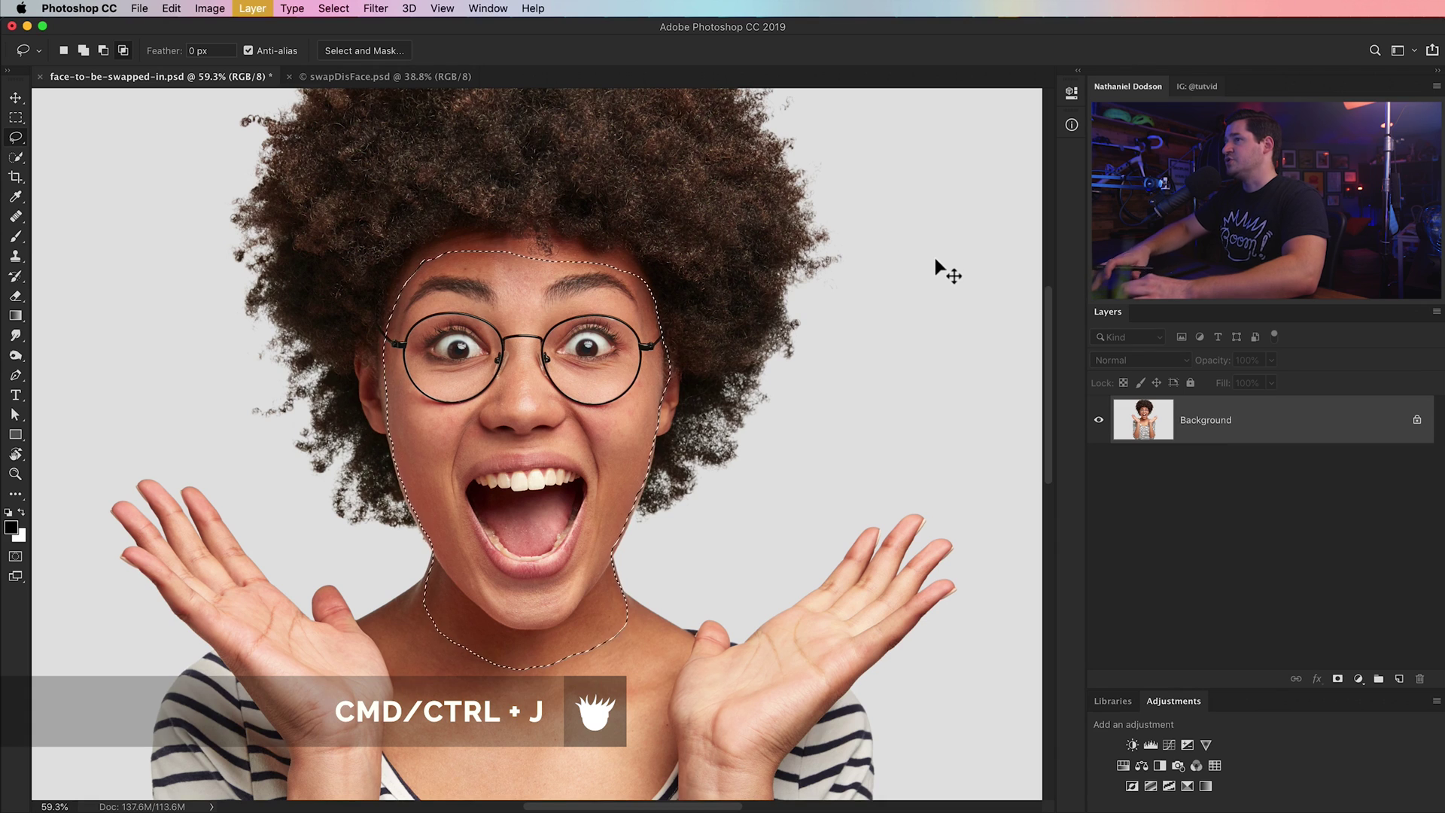
- Copy the lasso-selected face onto its own new Layer 1
key(super+j)
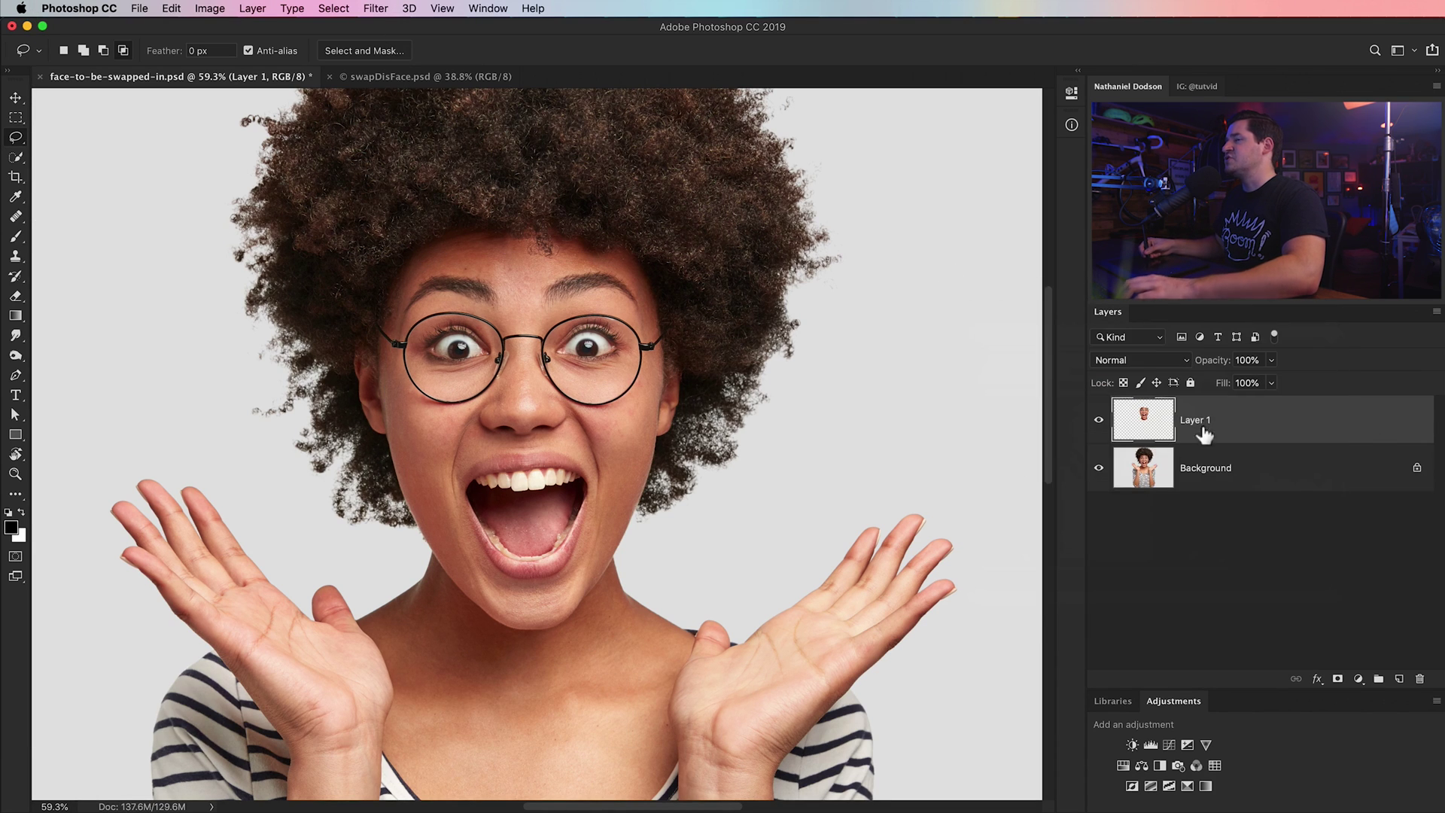
- Drag the face layer from face-to-be-swapped-in.psd into swapDisFace.psd with the Move tool
click(15, 99)
drag(530, 408, 445, 113)
click(437, 78)
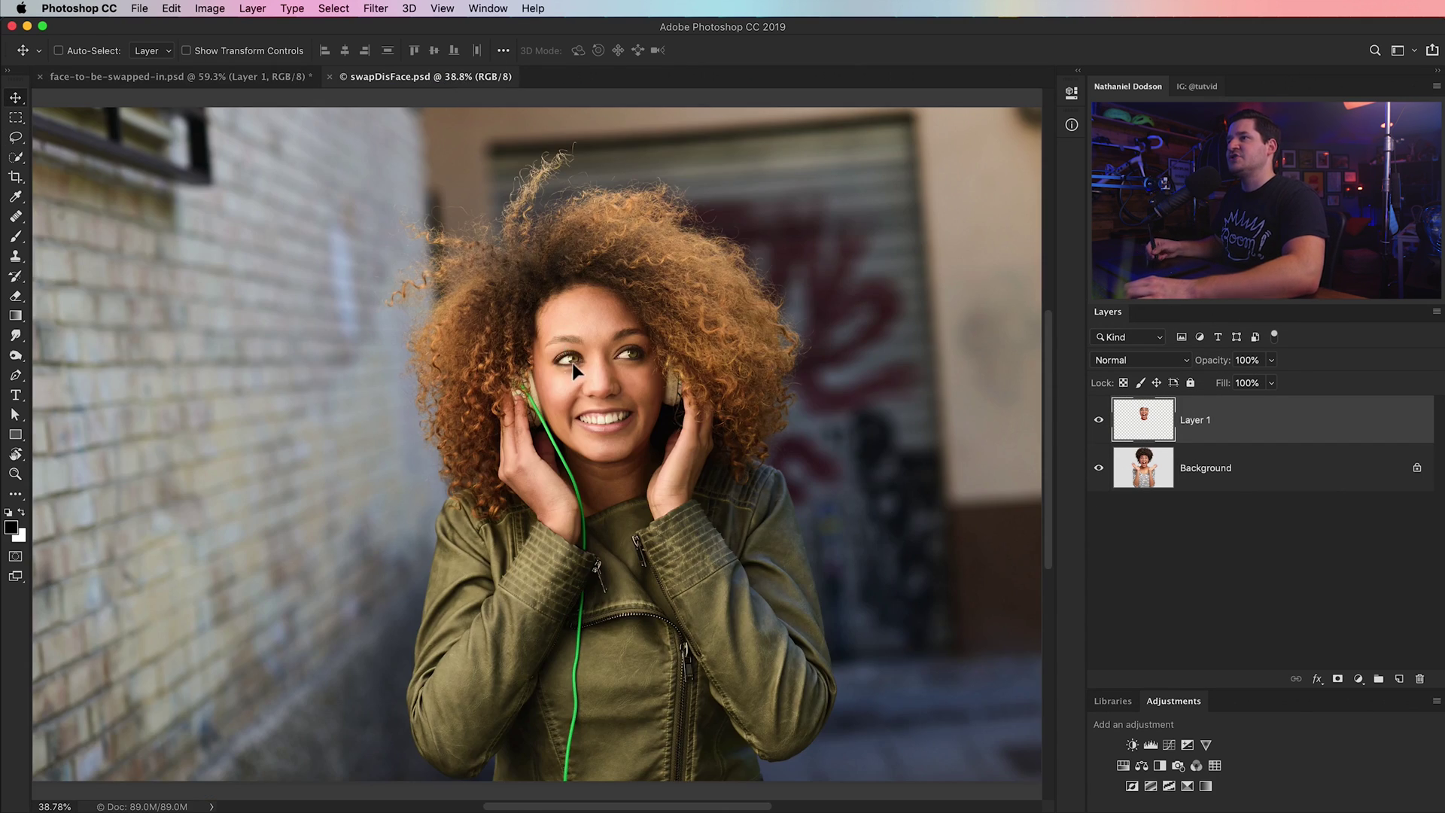
drag(574, 369, 379, 367)
- Zoom in to 100% on the pasted face area
key(z)
click(629, 372)
click(595, 455)
key(v)
scroll(496, 336, up, 1)
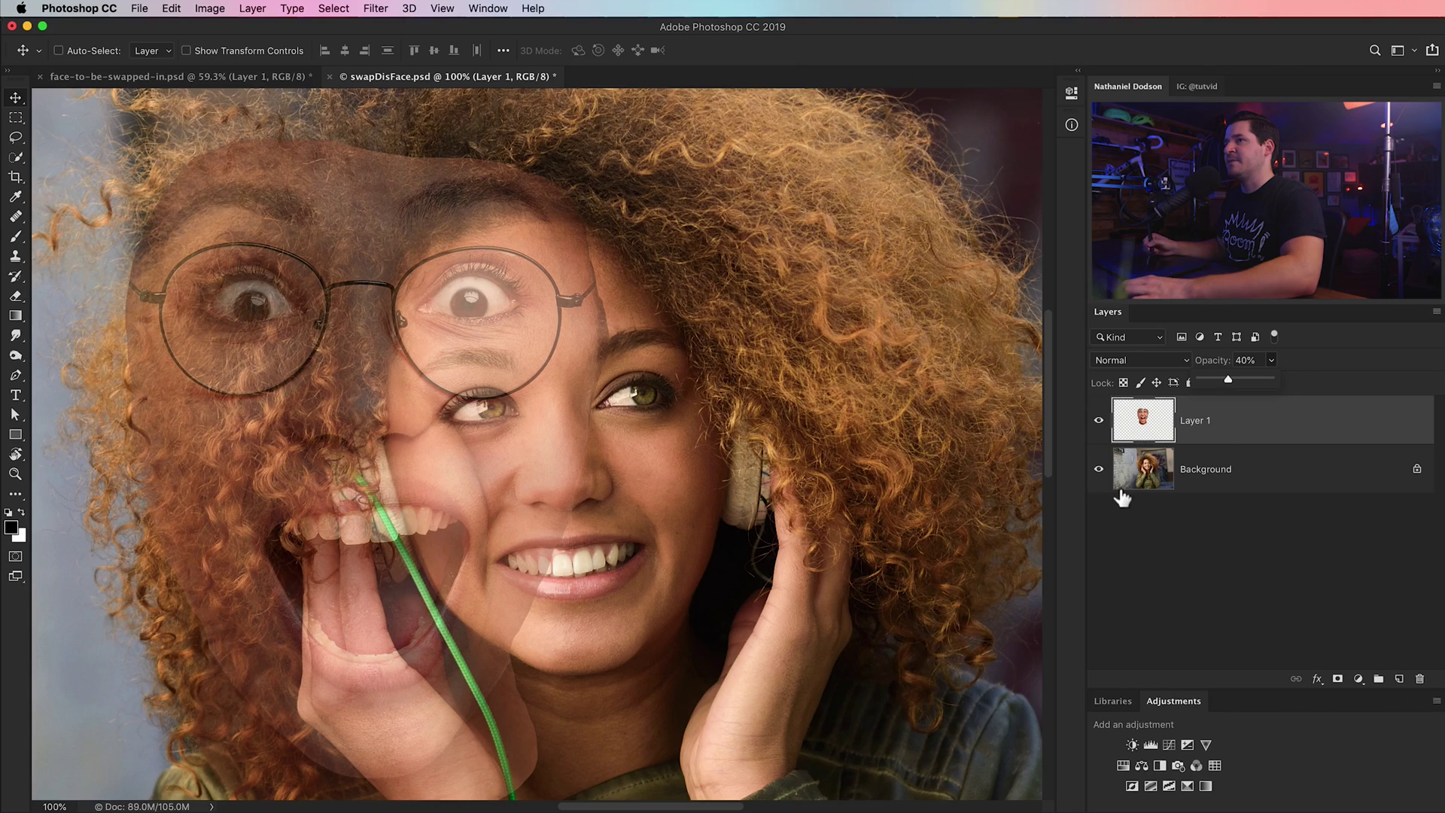
- Free-transform the face around a left-eye pivot to 72.99% scale and −4.29° rotation
click(171, 9)
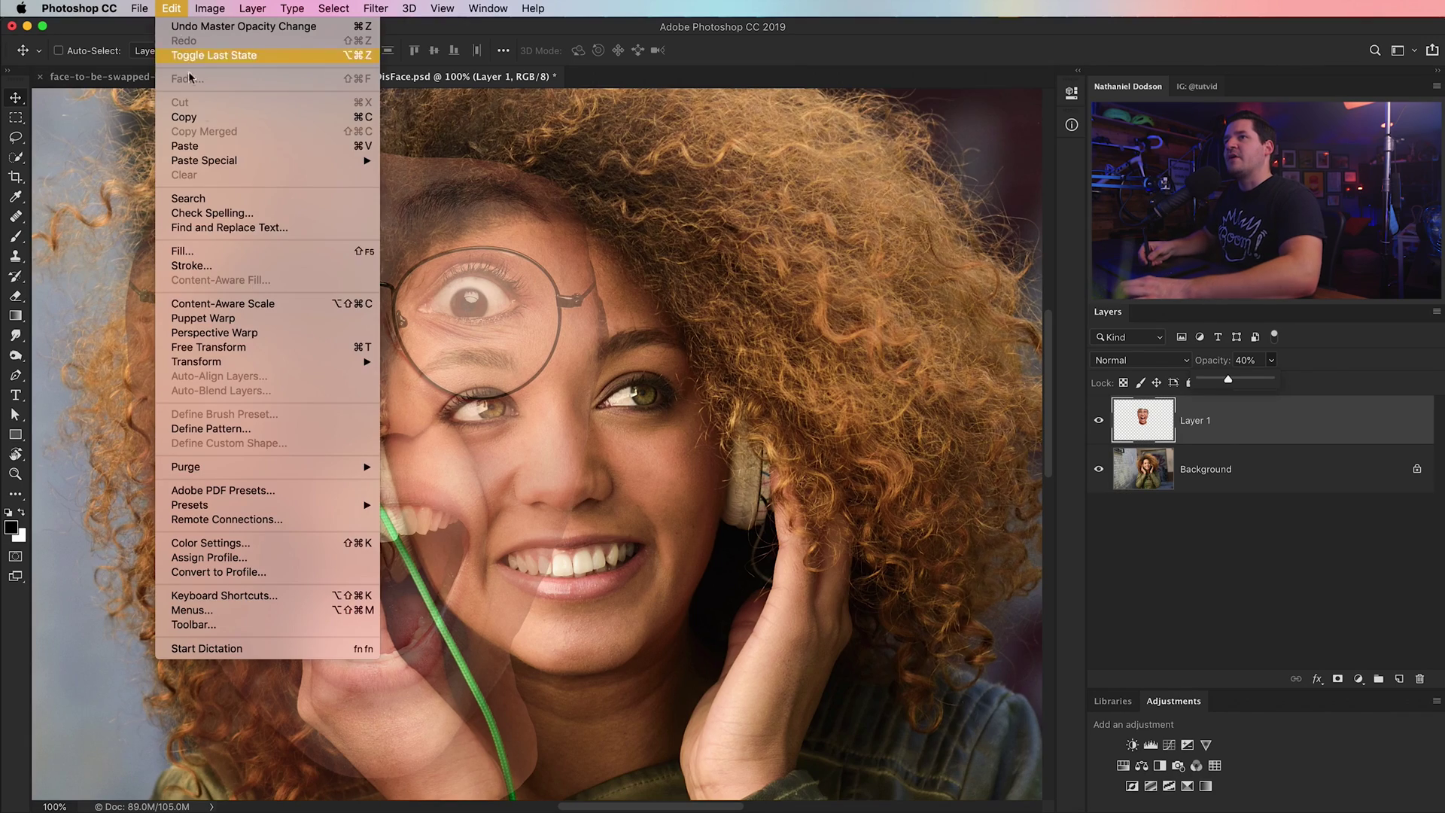
click(233, 349)
drag(534, 371, 935, 463)
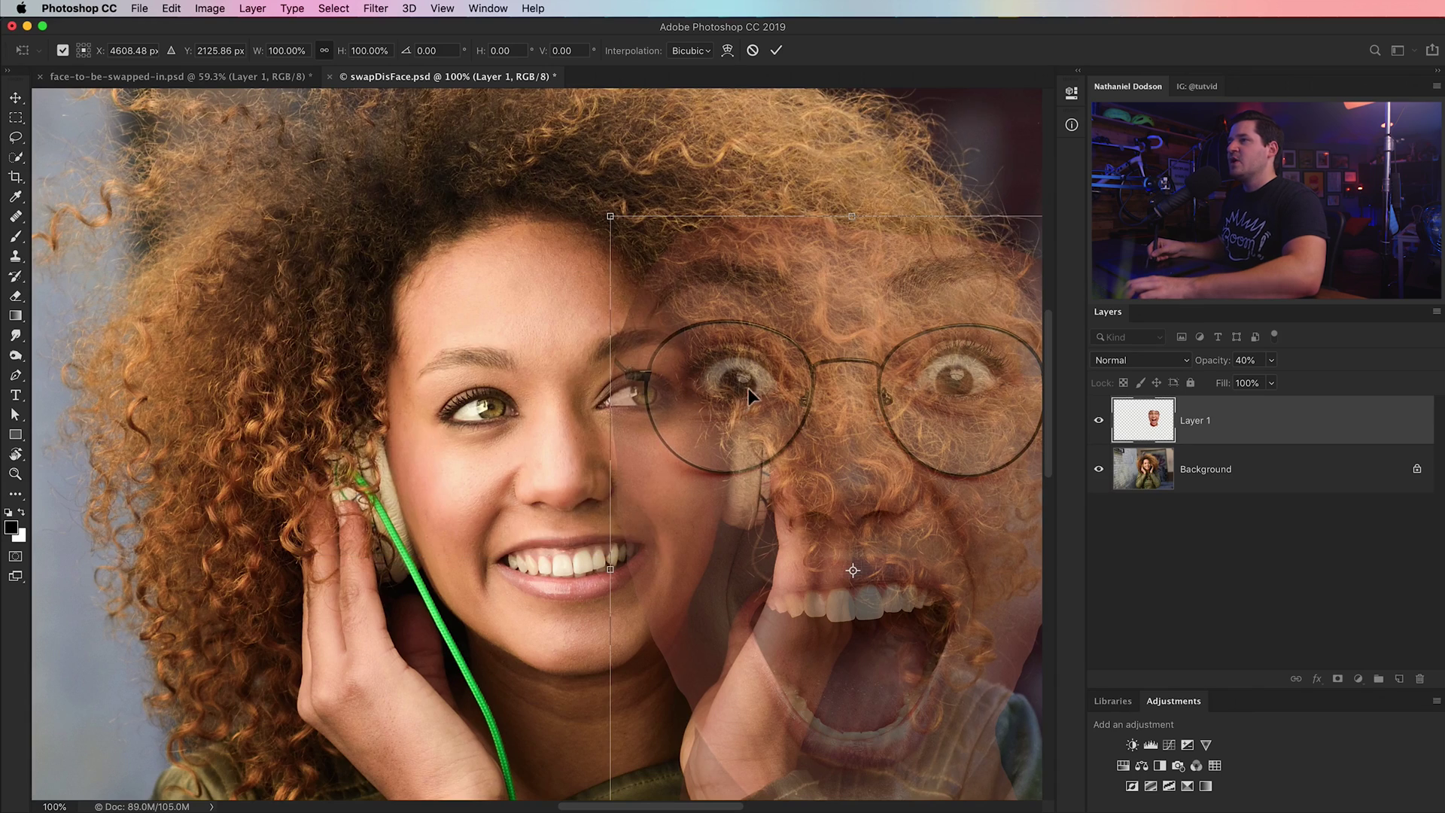
drag(748, 387, 492, 413)
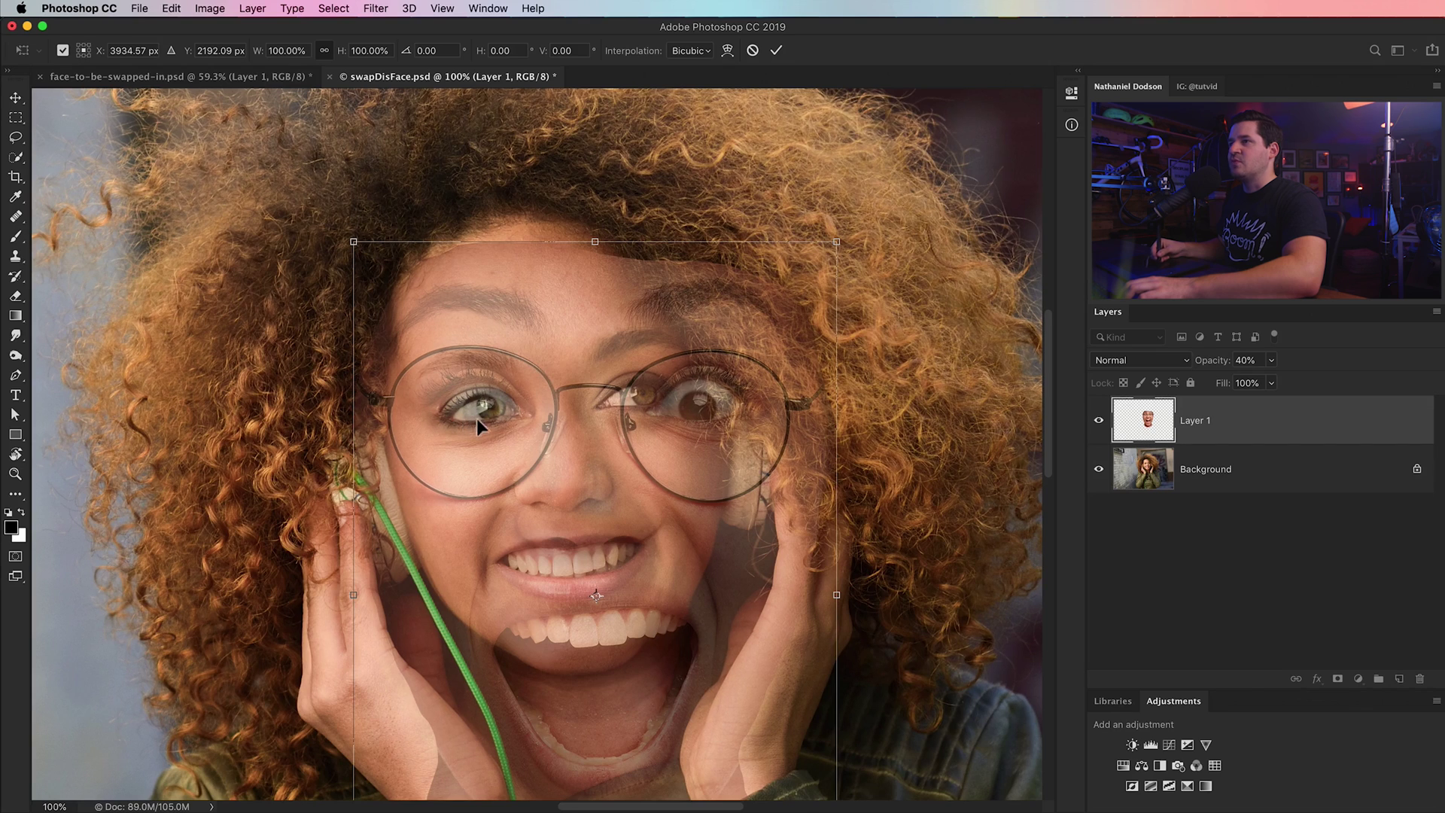
drag(598, 594, 482, 403)
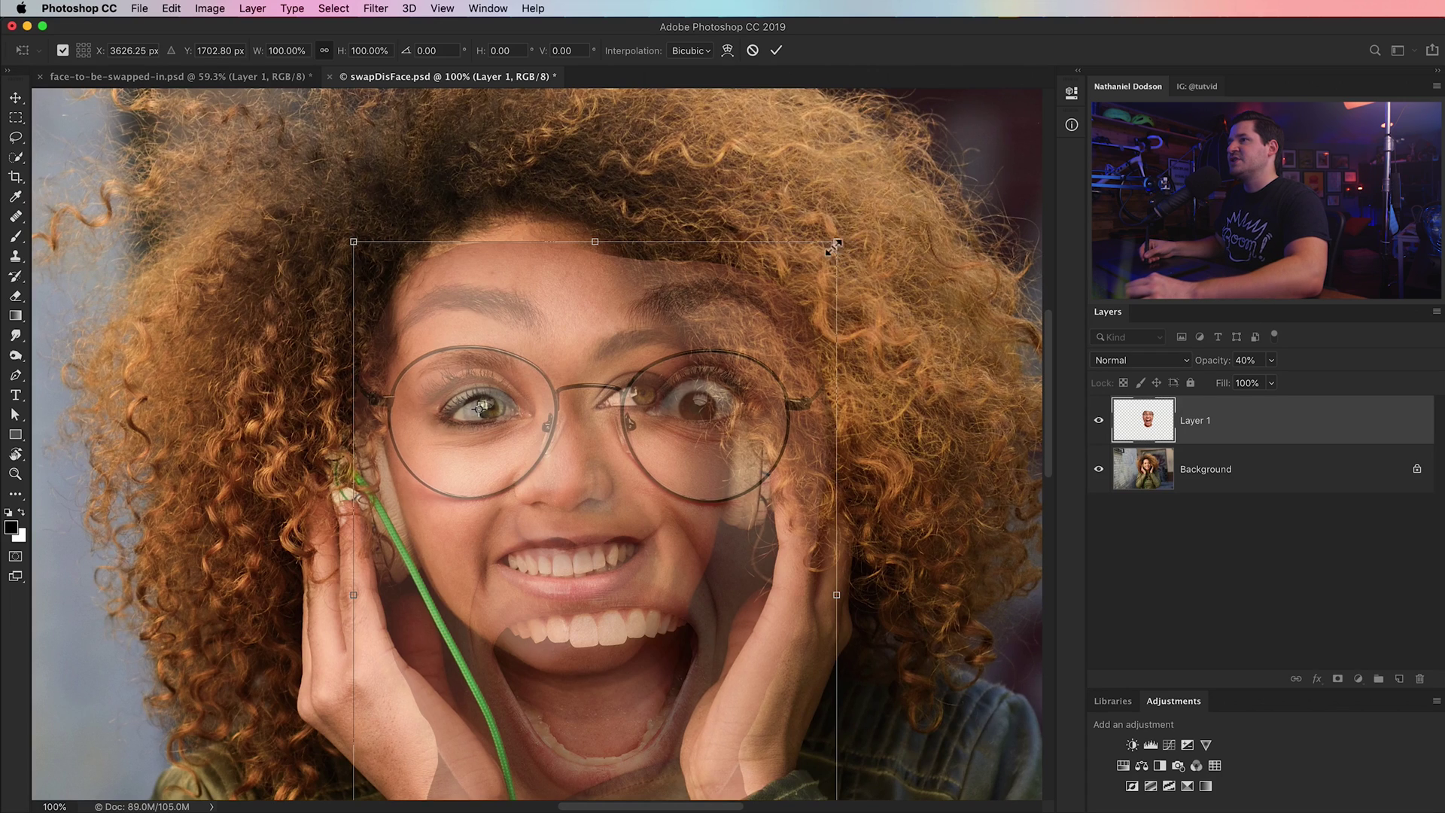
drag(835, 245, 745, 280)
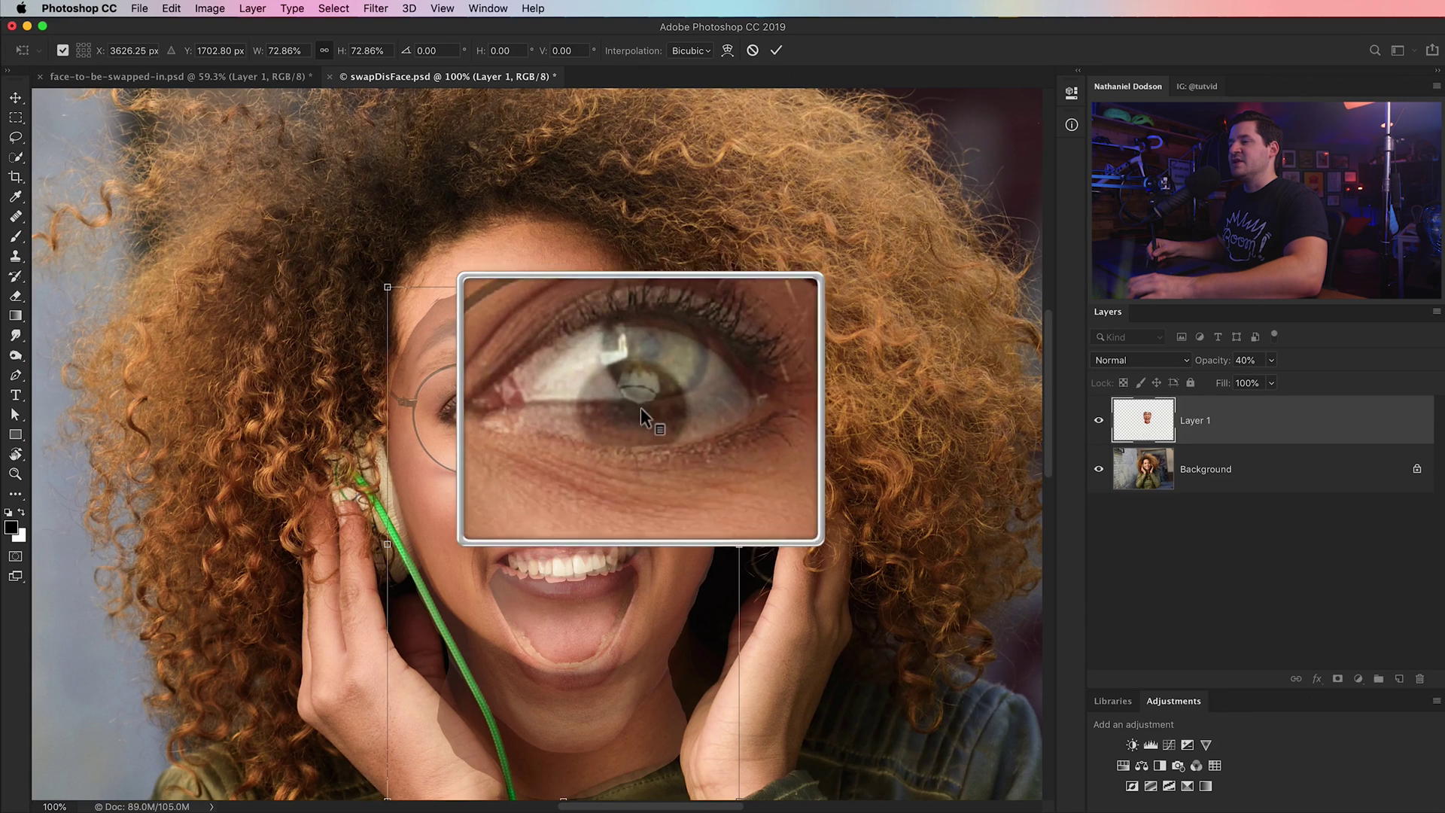
drag(769, 403, 761, 384)
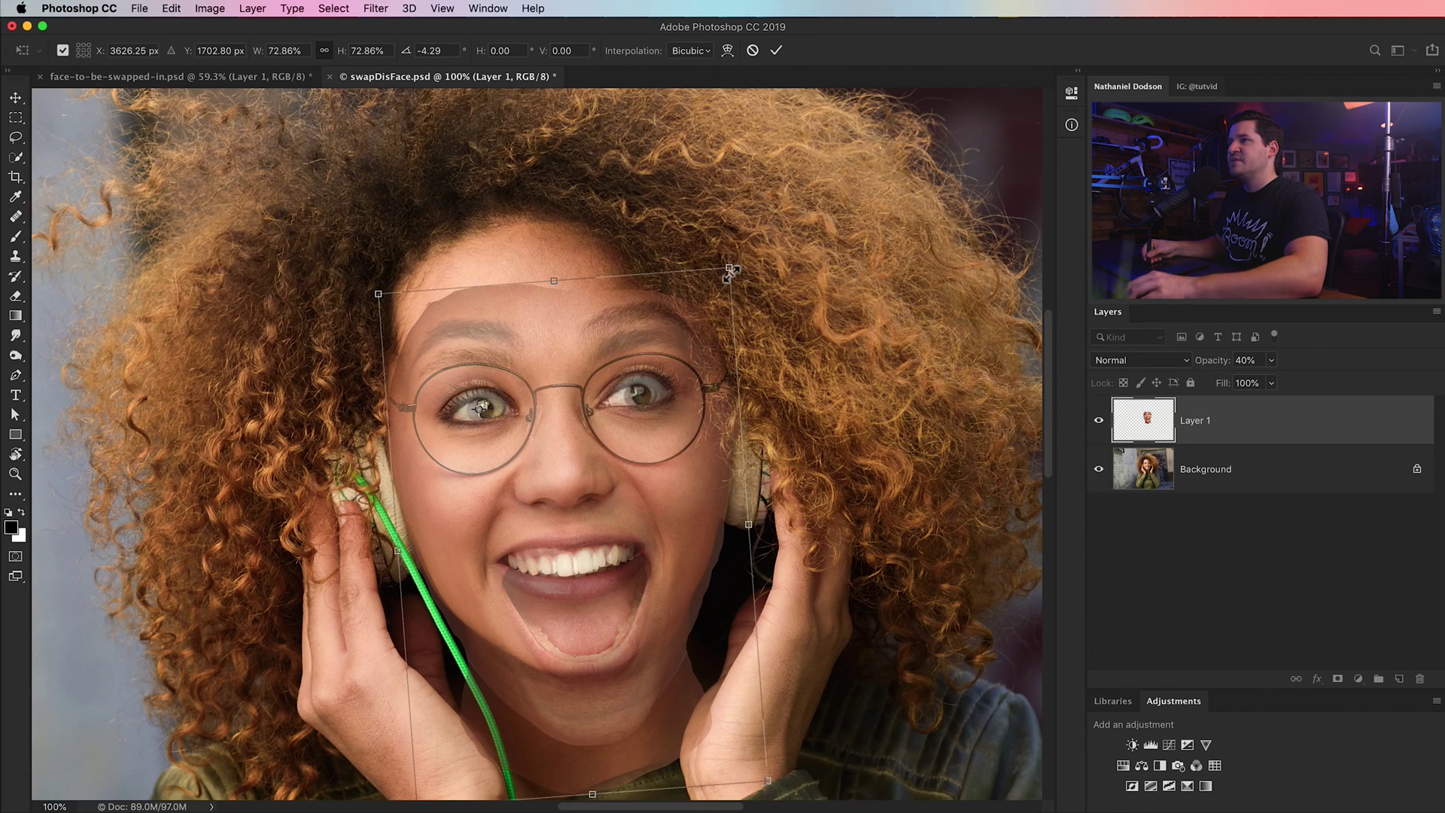
drag(730, 271, 736, 274)
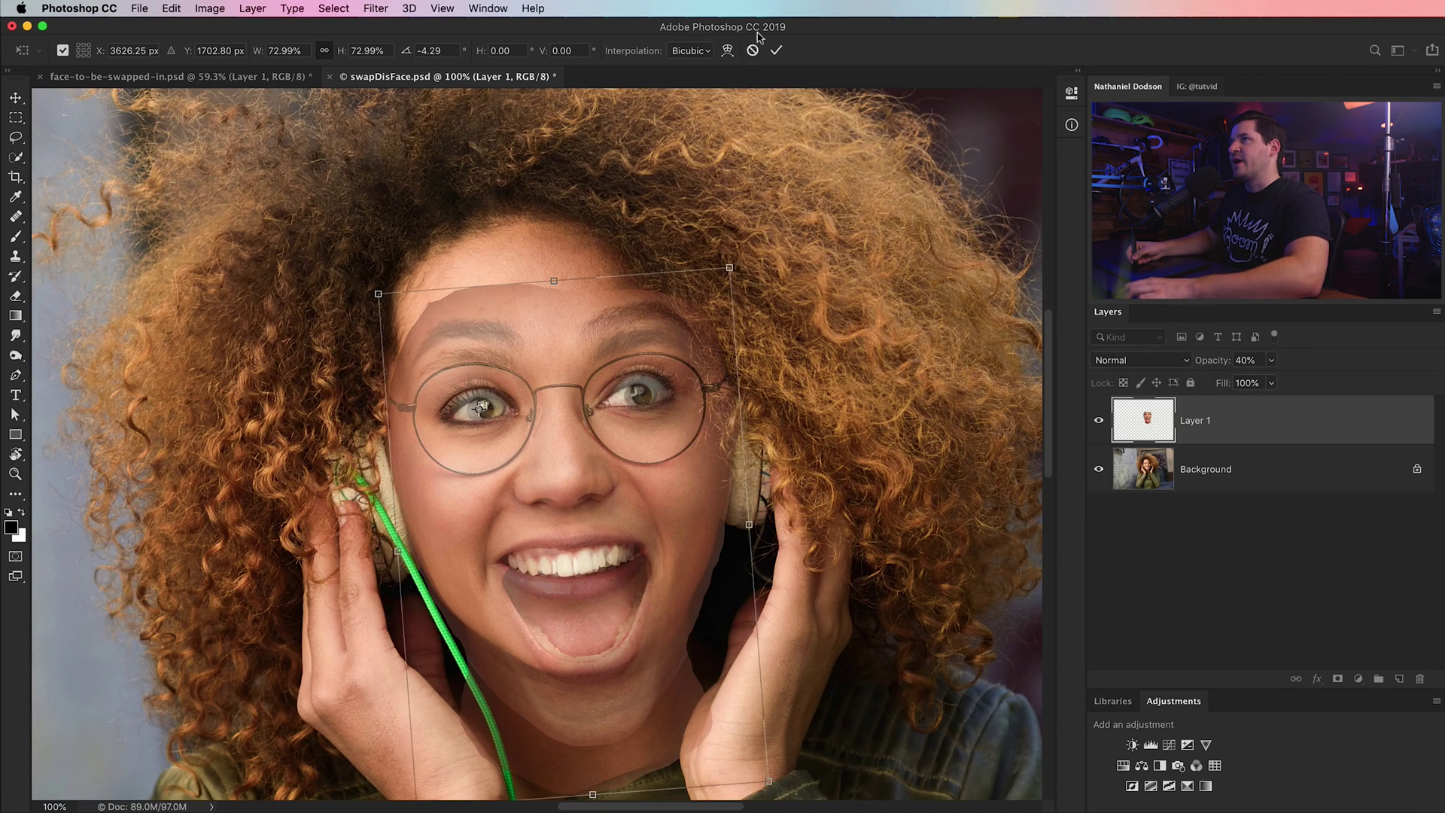
click(776, 50)
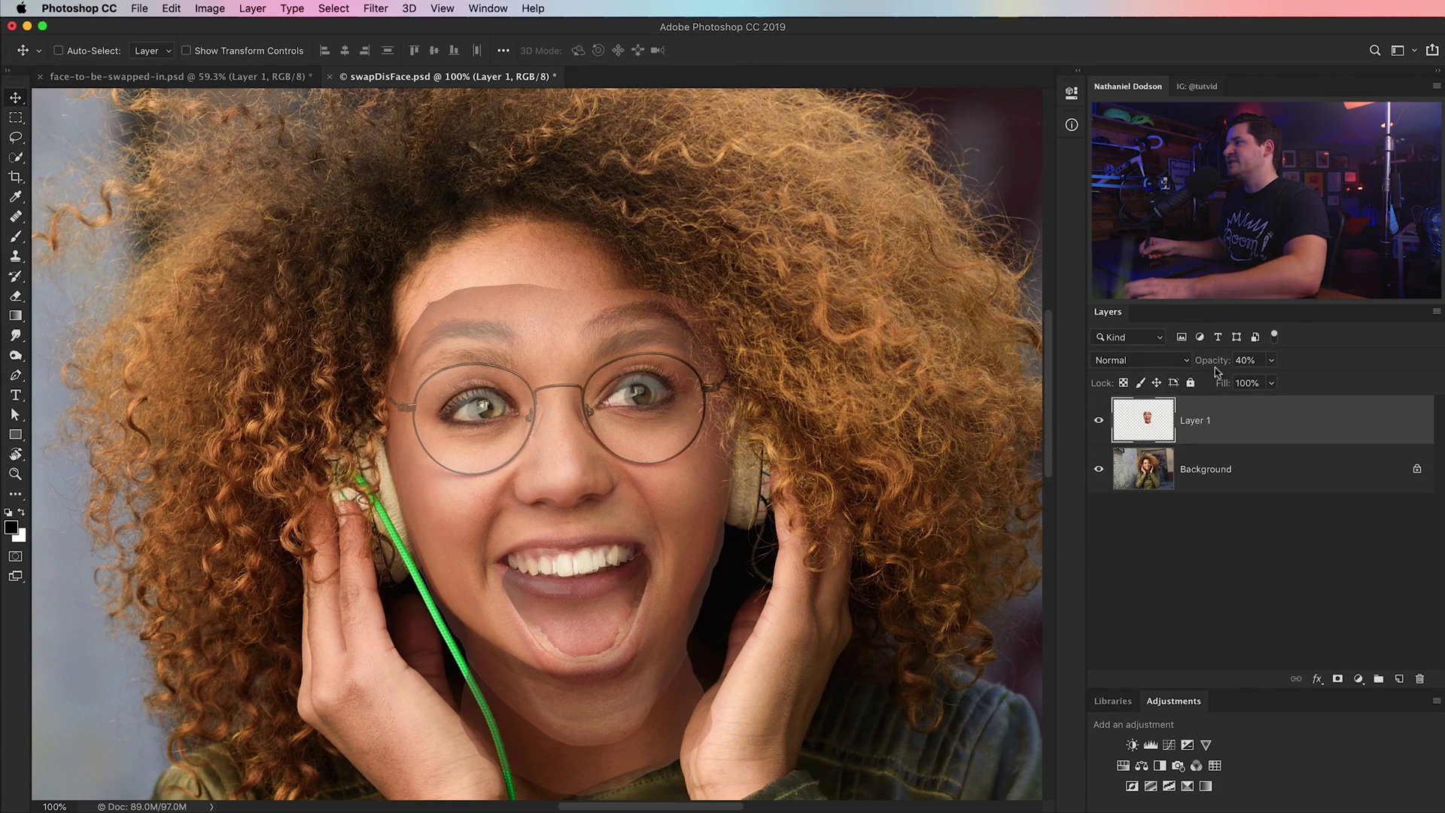
- Set the face layer's opacity to 100% and compare against the original surprised photo
text(100)
key(Return)
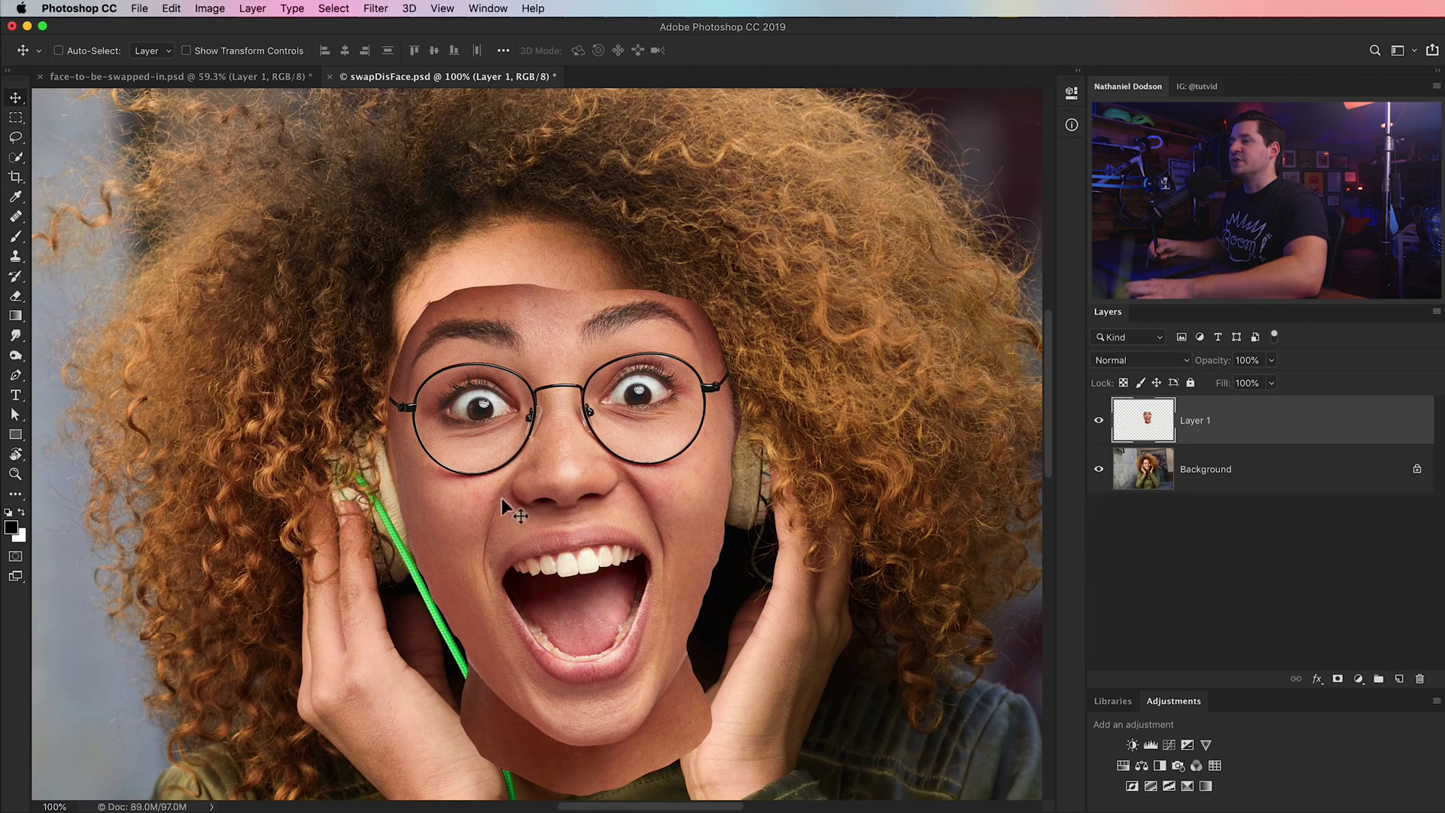
scroll(503, 506, down, 3)
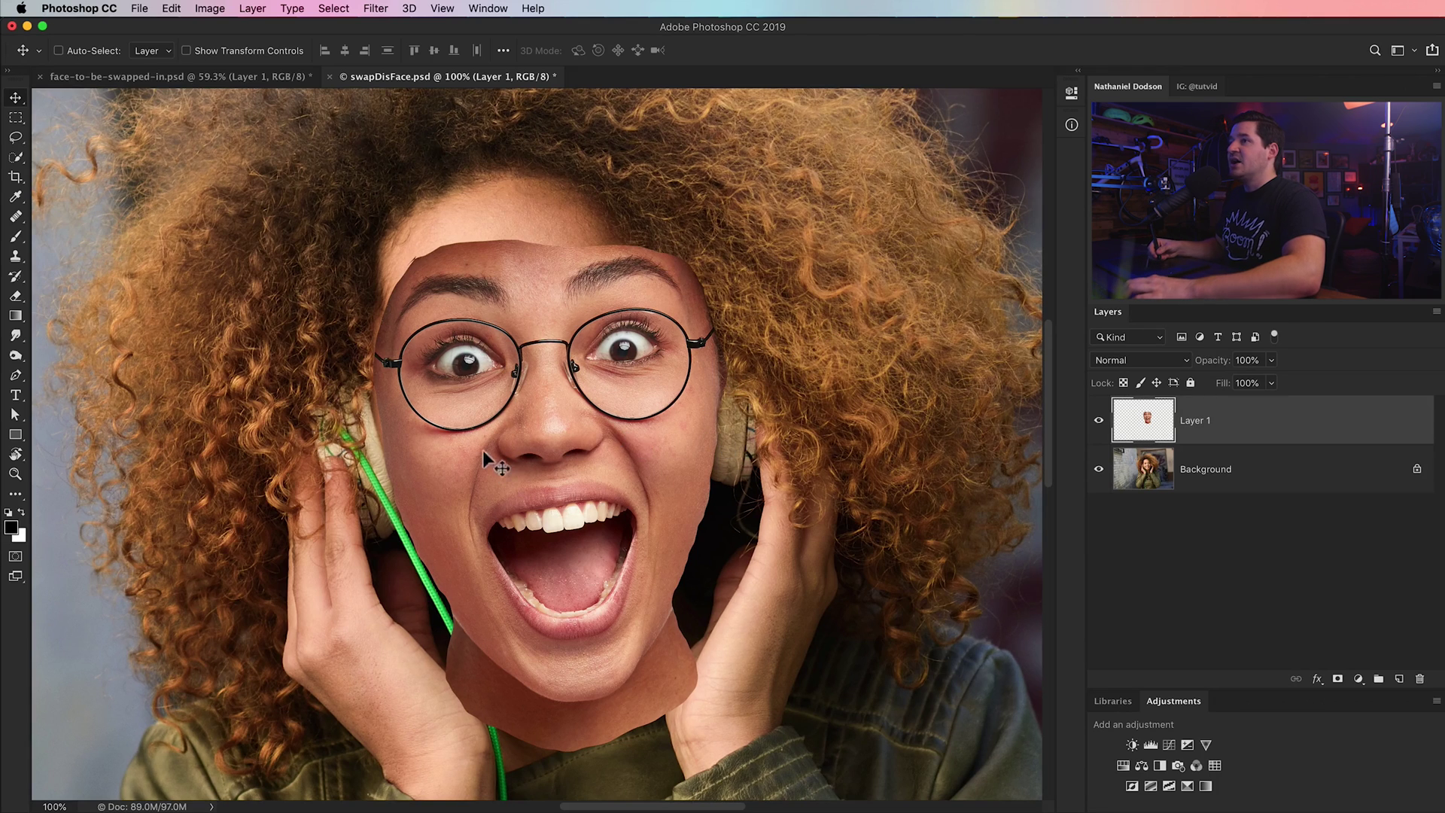
drag(572, 424, 588, 442)
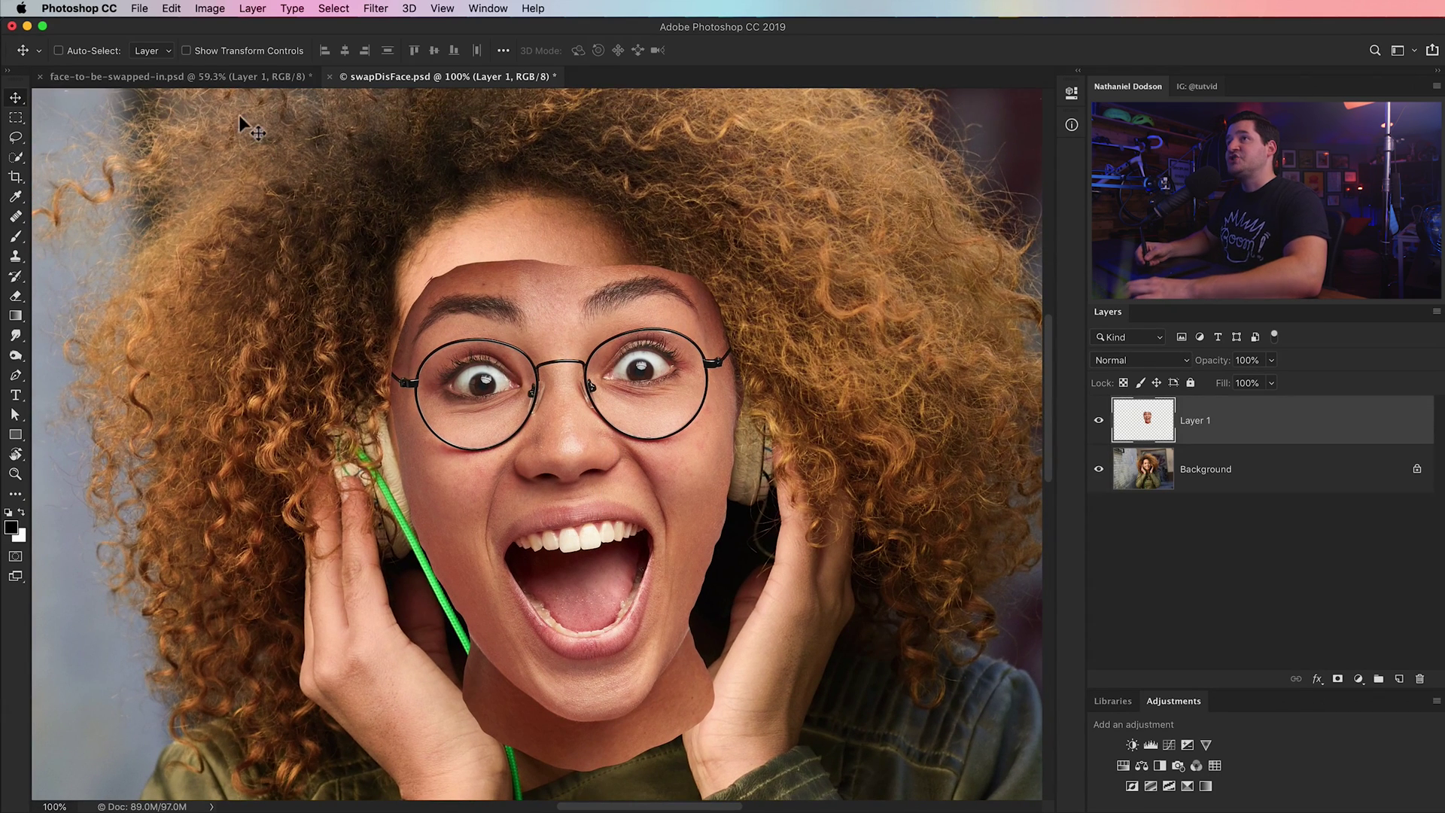
click(265, 78)
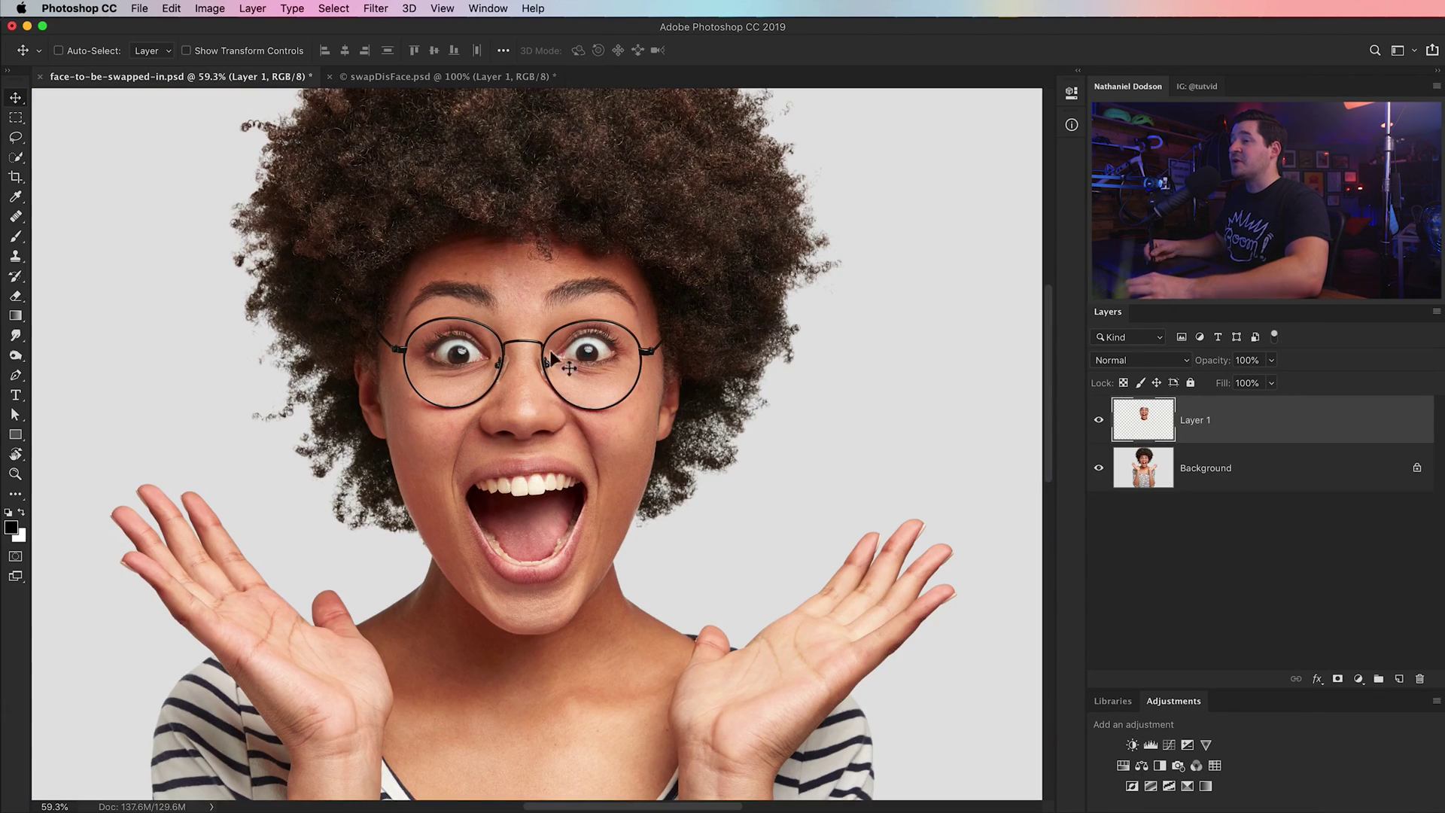
click(423, 77)
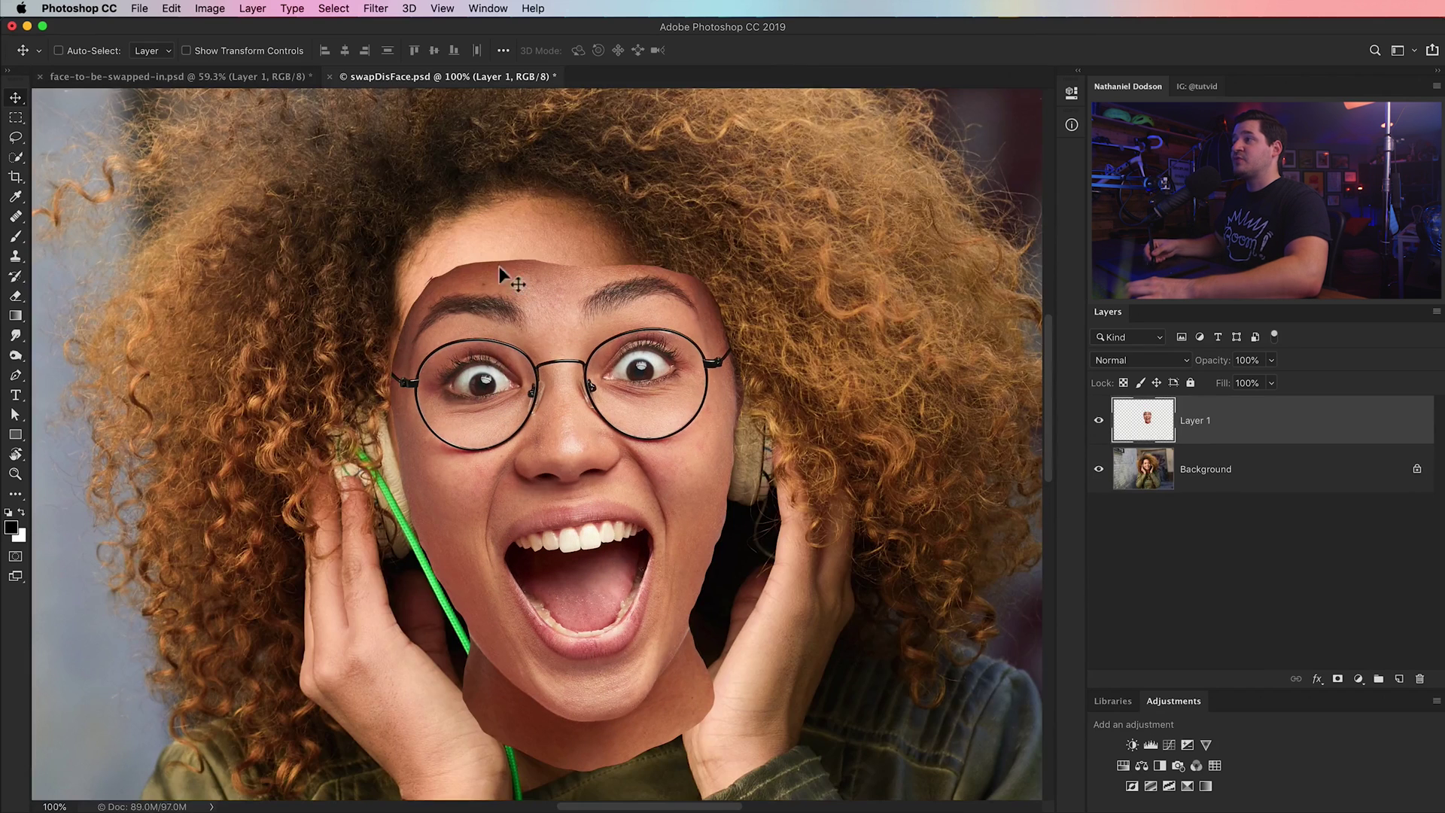
- Toggle the face layer's visibility to compare, then load its outline as a selection
click(1098, 422)
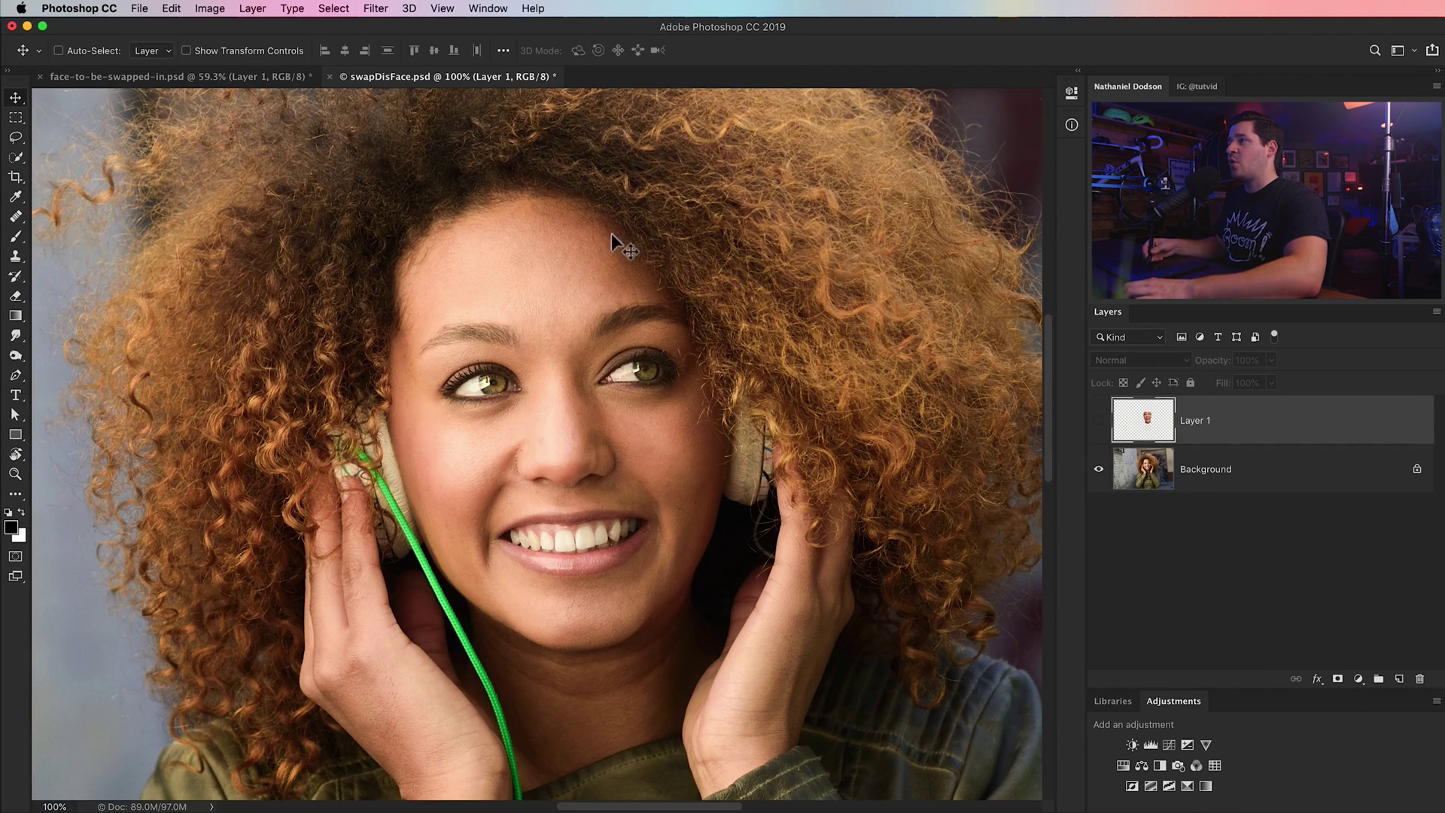
click(1098, 422)
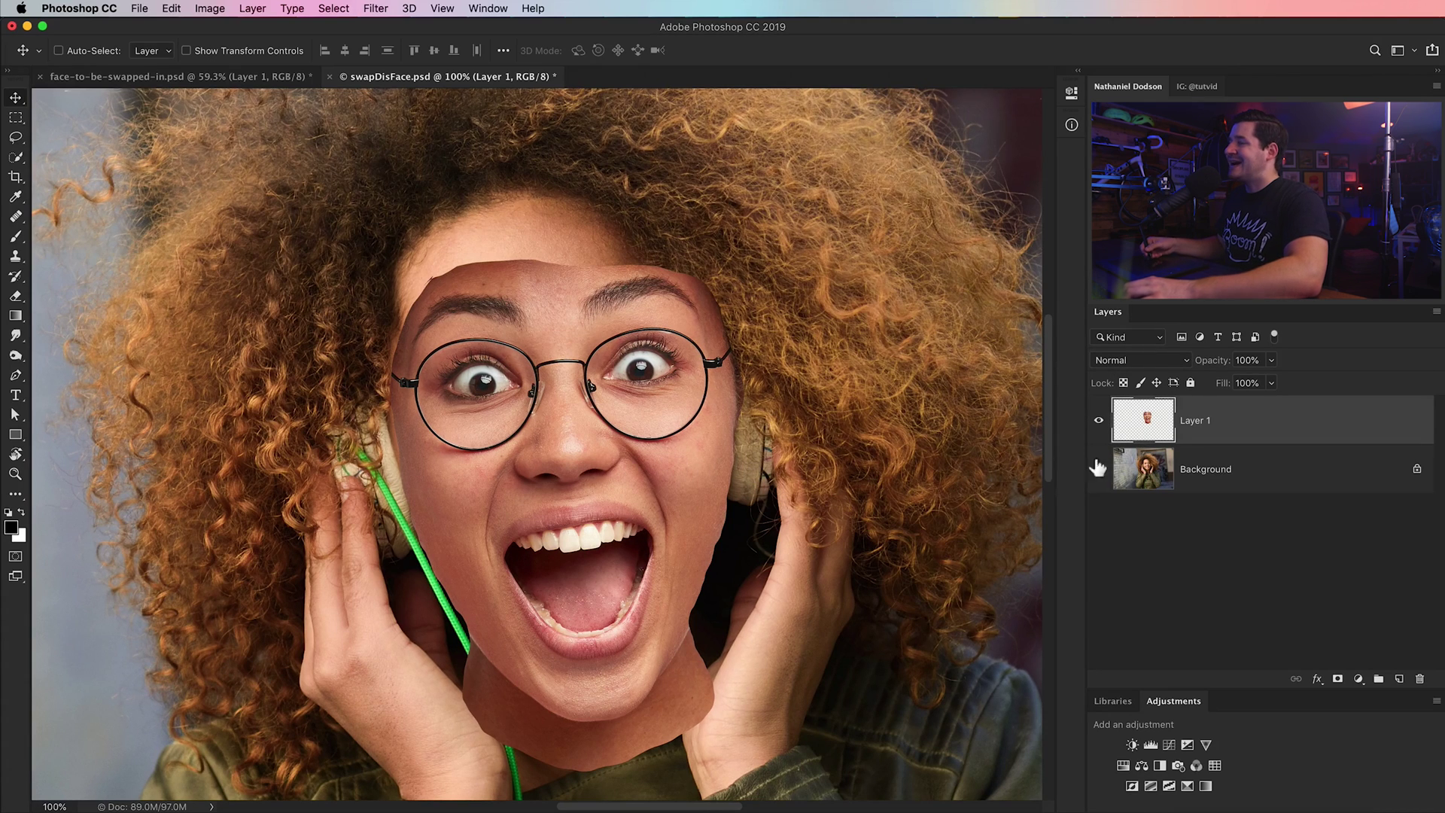
super+click(1146, 434)
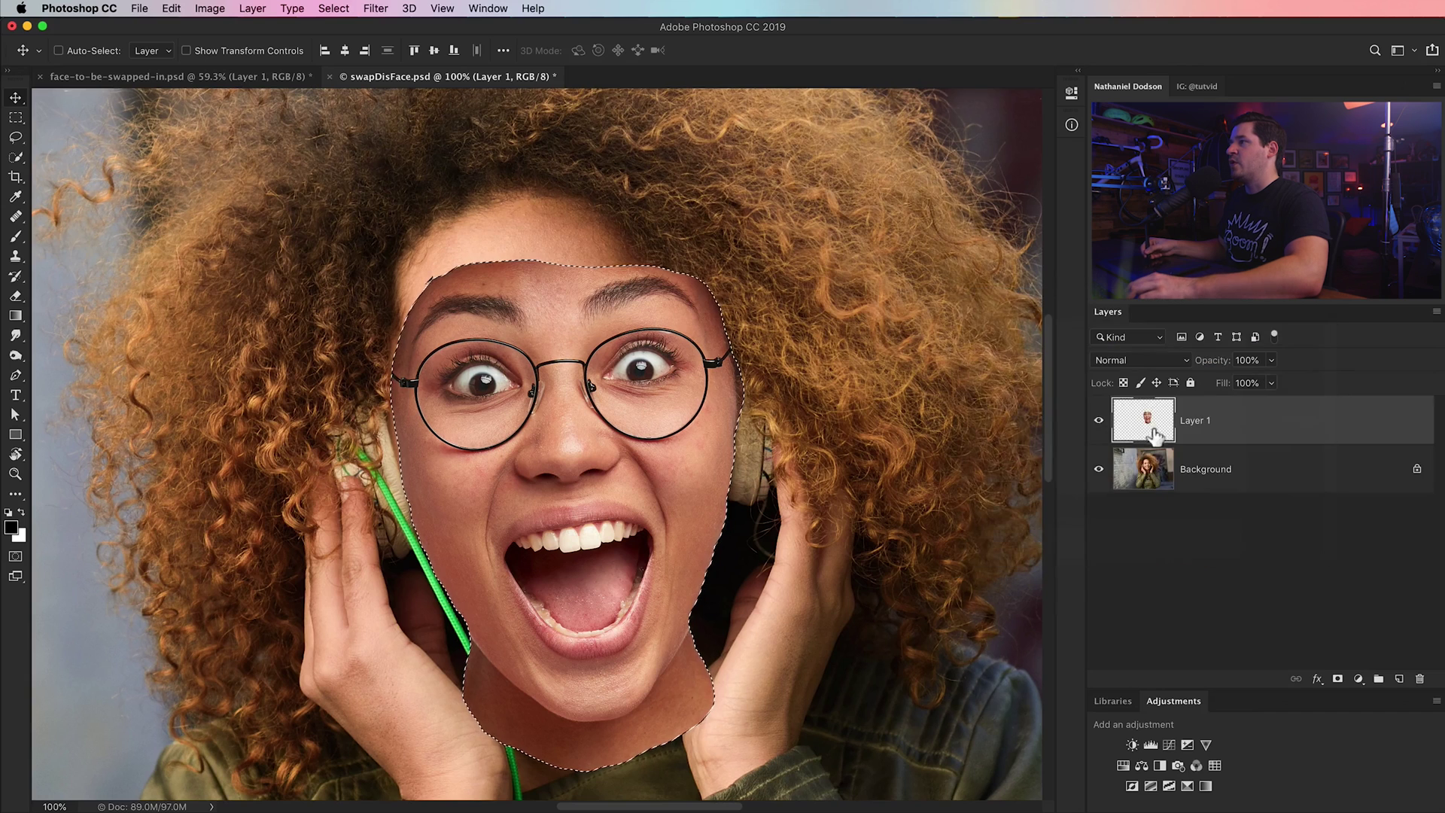
click(212, 11)
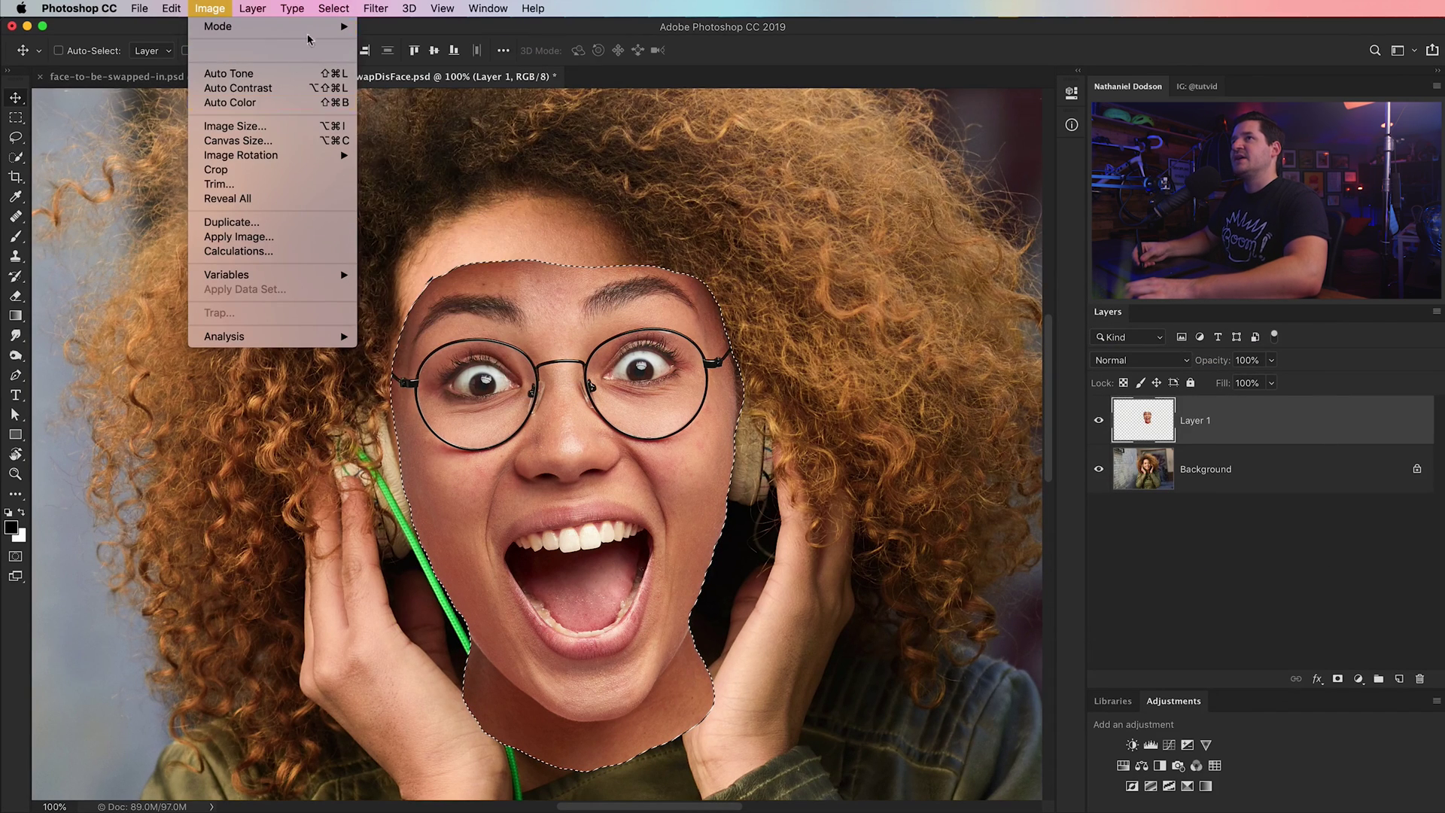
- Match the face's colour to swapDisFace.psd's Background layer with luminance 77 and fade 39
mouse_move(311, 51)
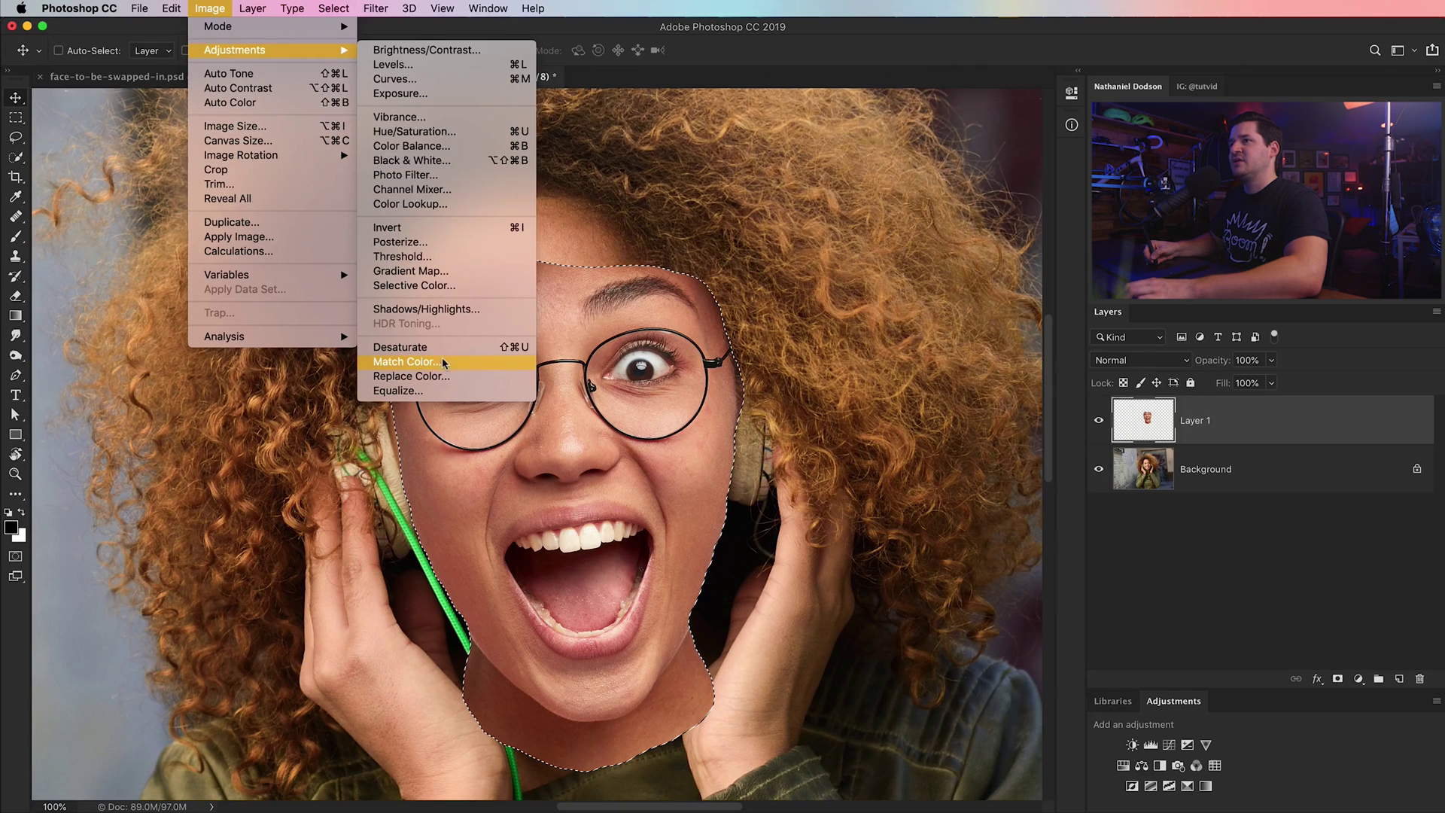
click(407, 362)
drag(974, 138, 950, 359)
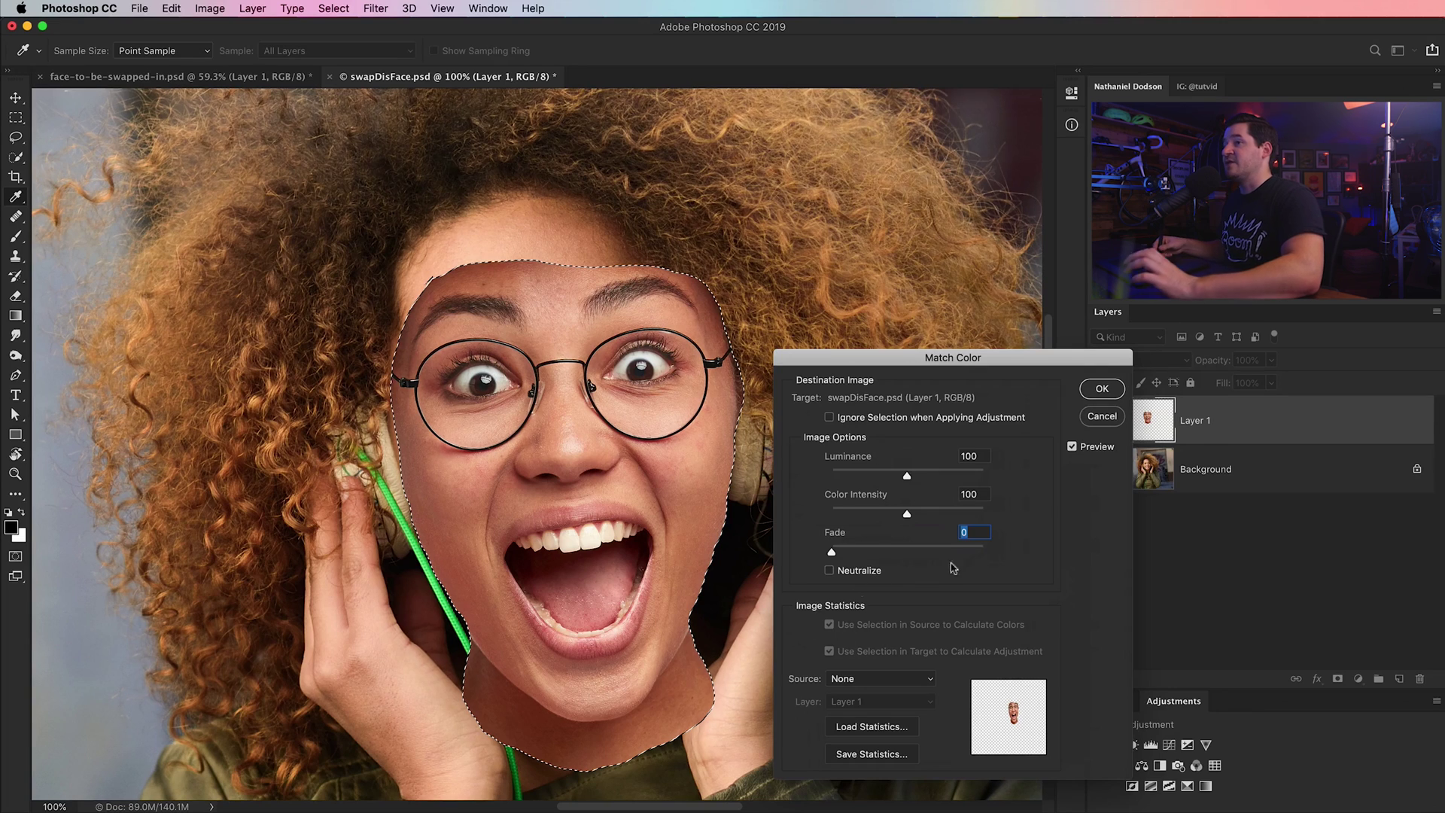
click(873, 681)
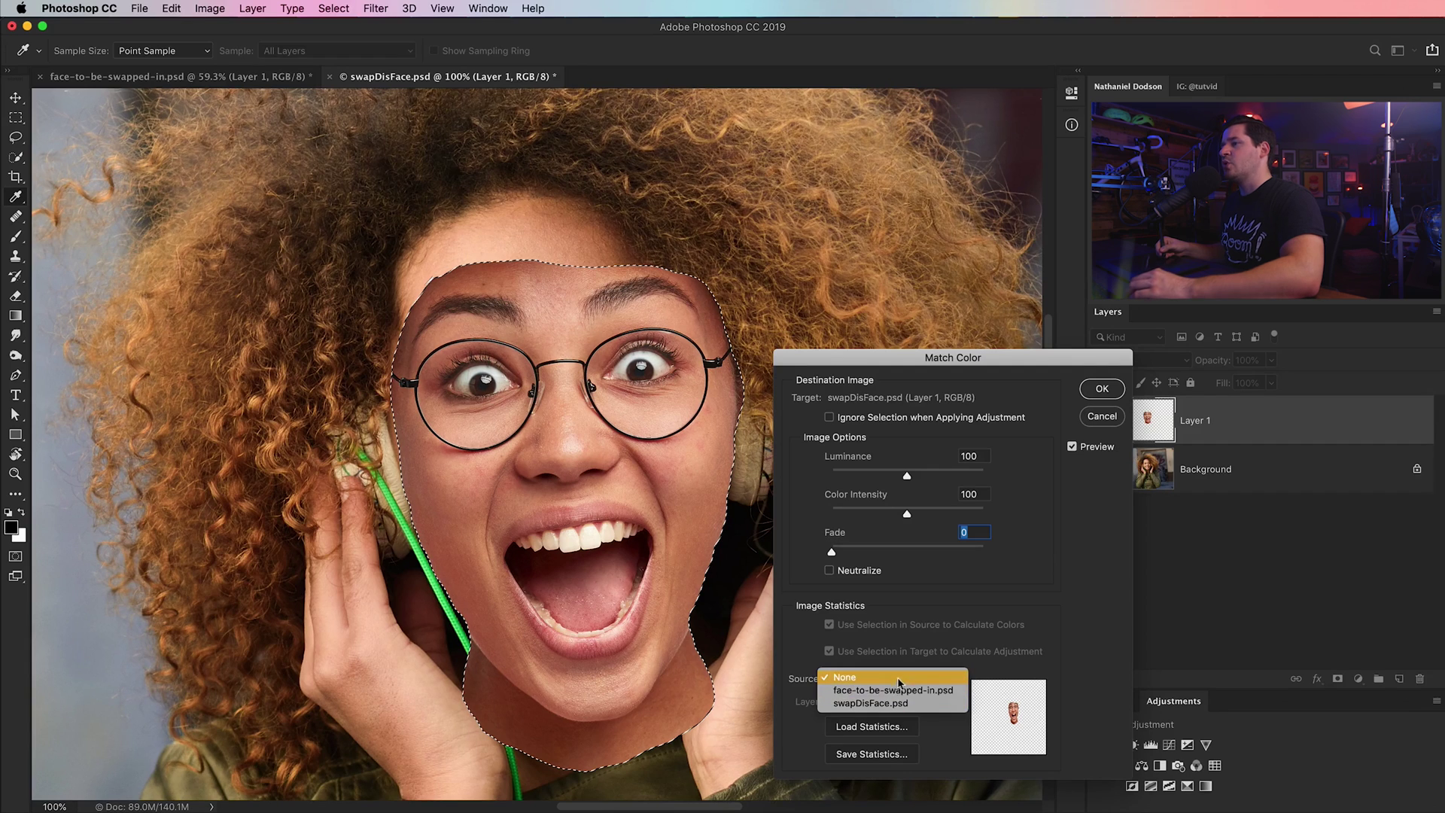
click(1041, 589)
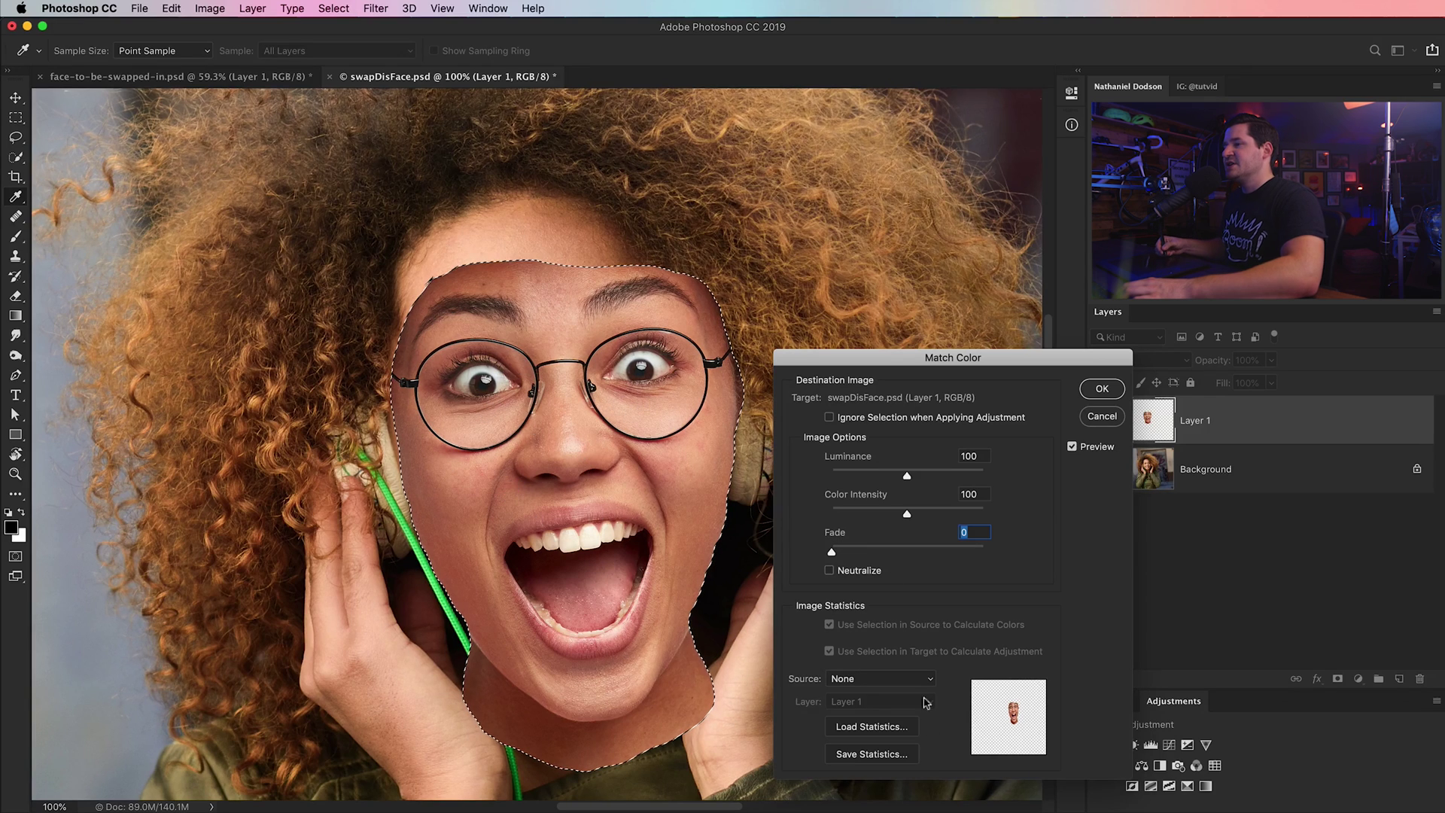
click(882, 686)
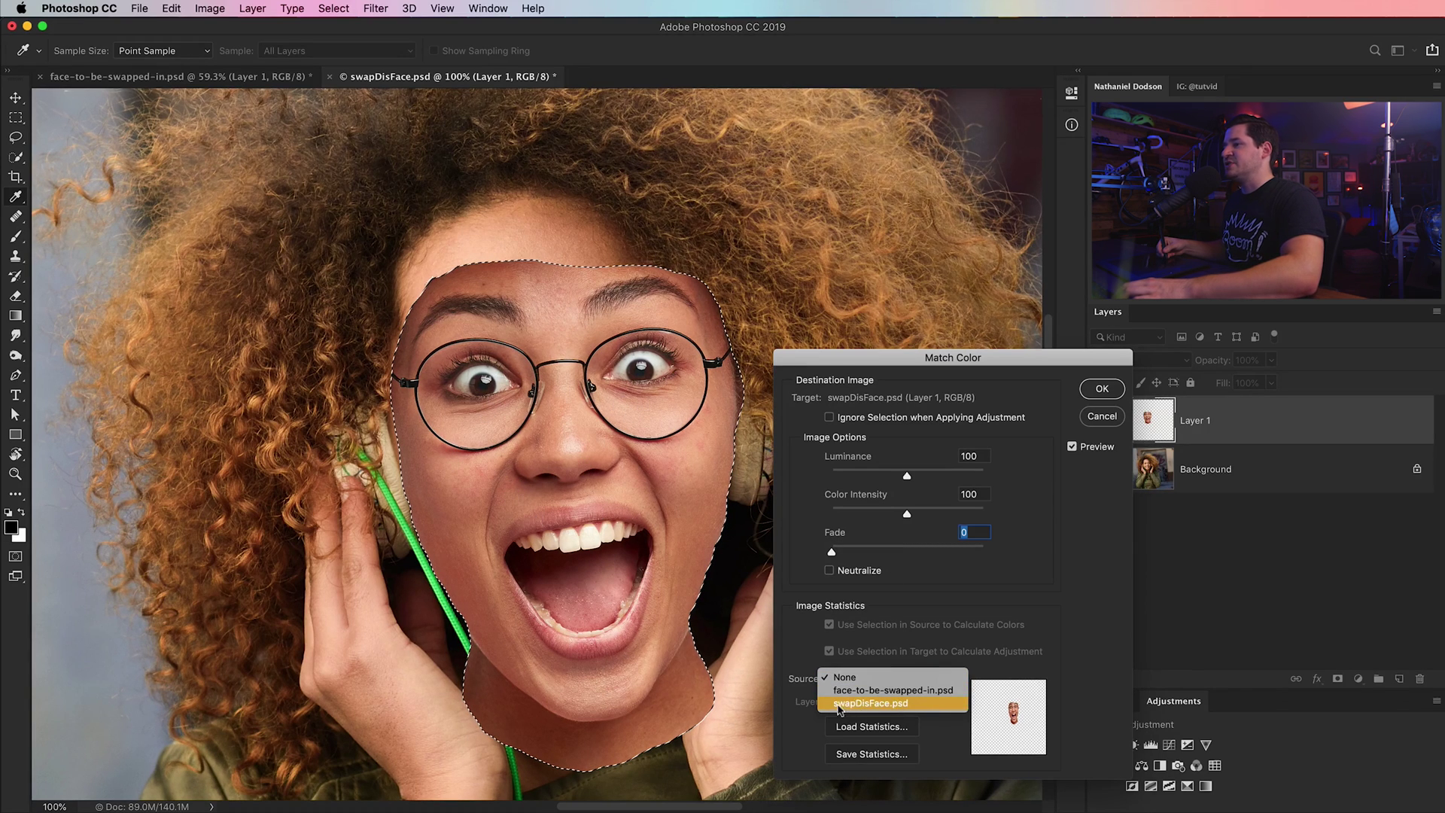
click(880, 704)
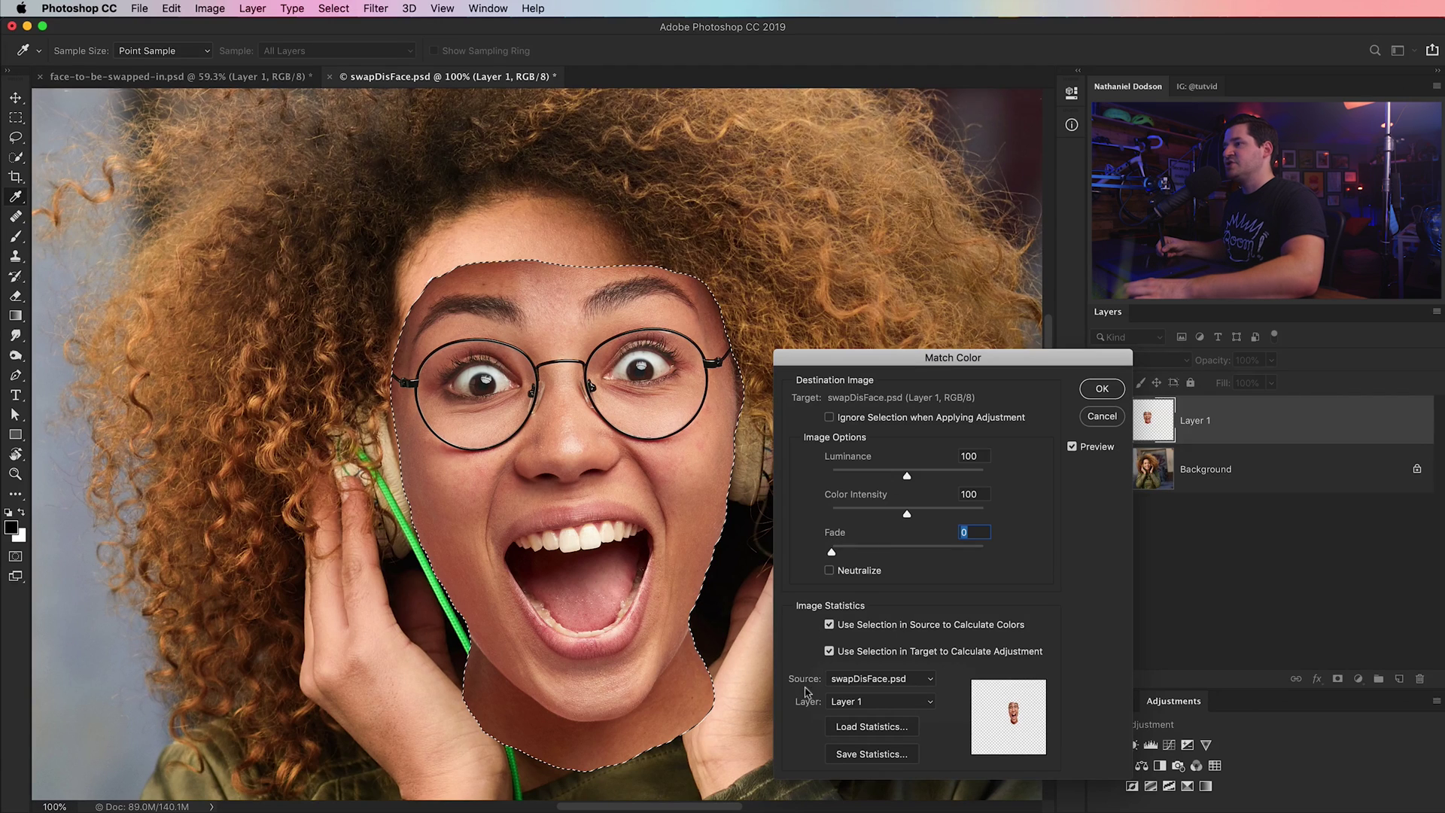
click(877, 702)
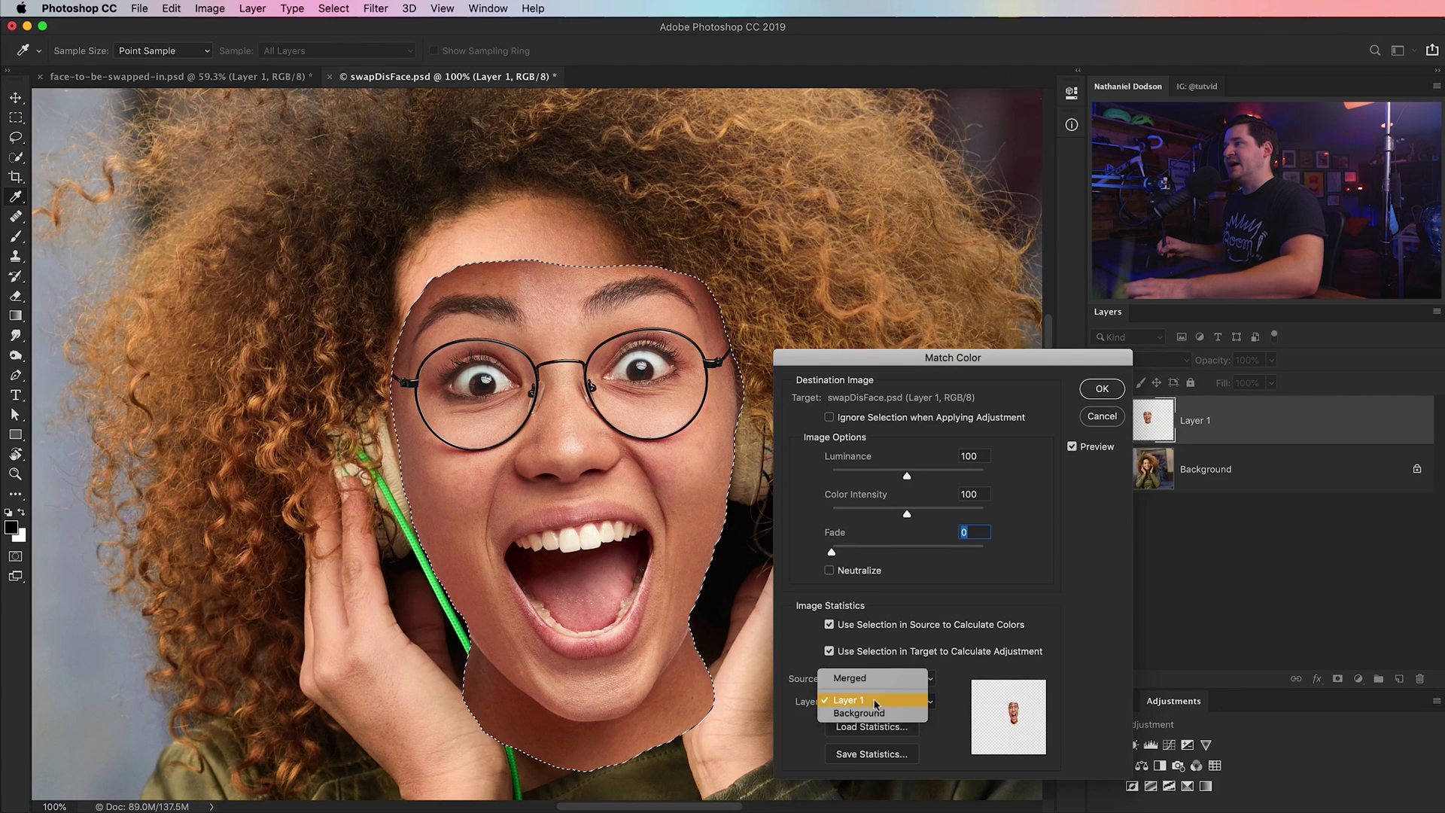
click(855, 713)
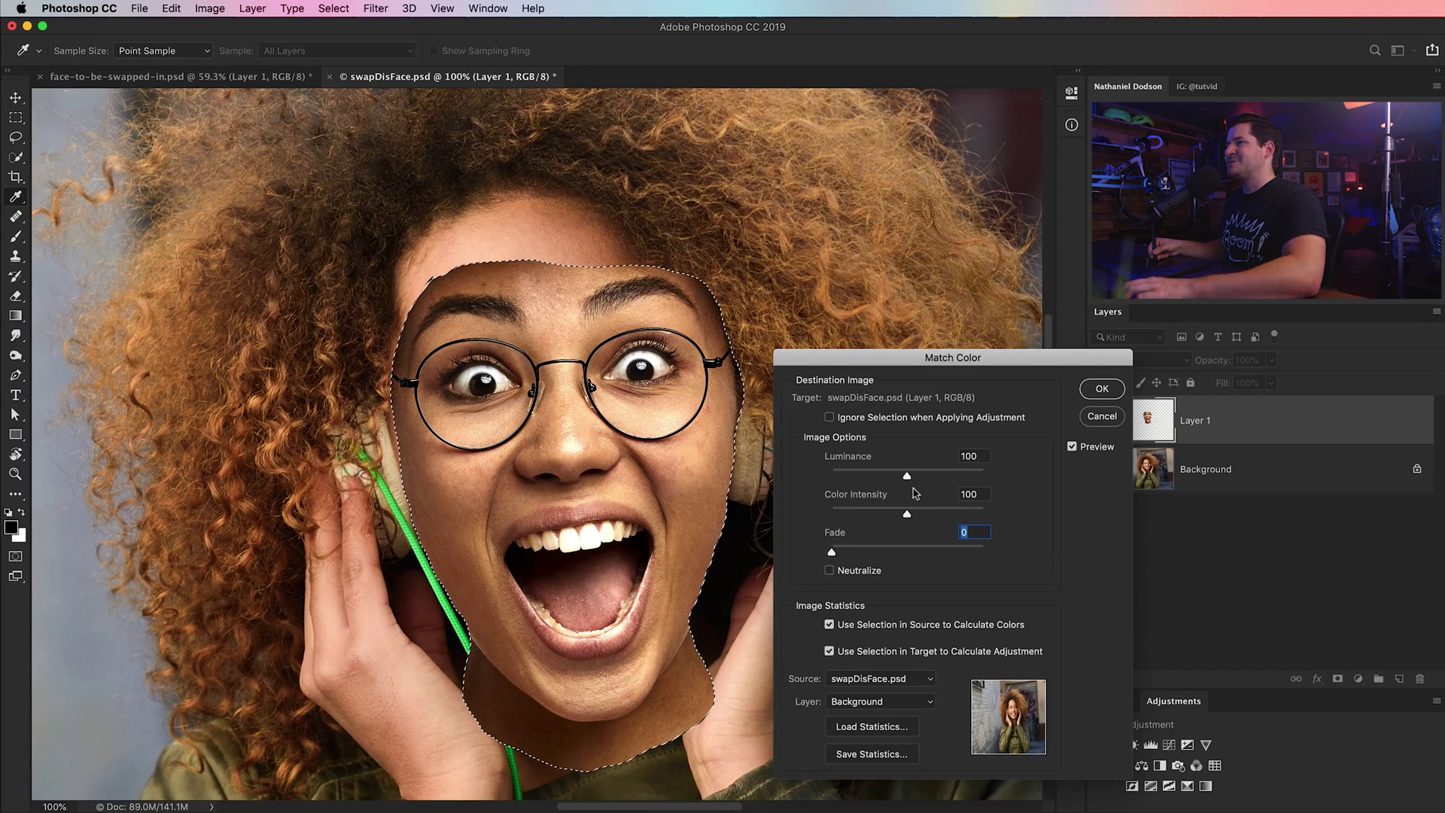
drag(907, 475, 901, 478)
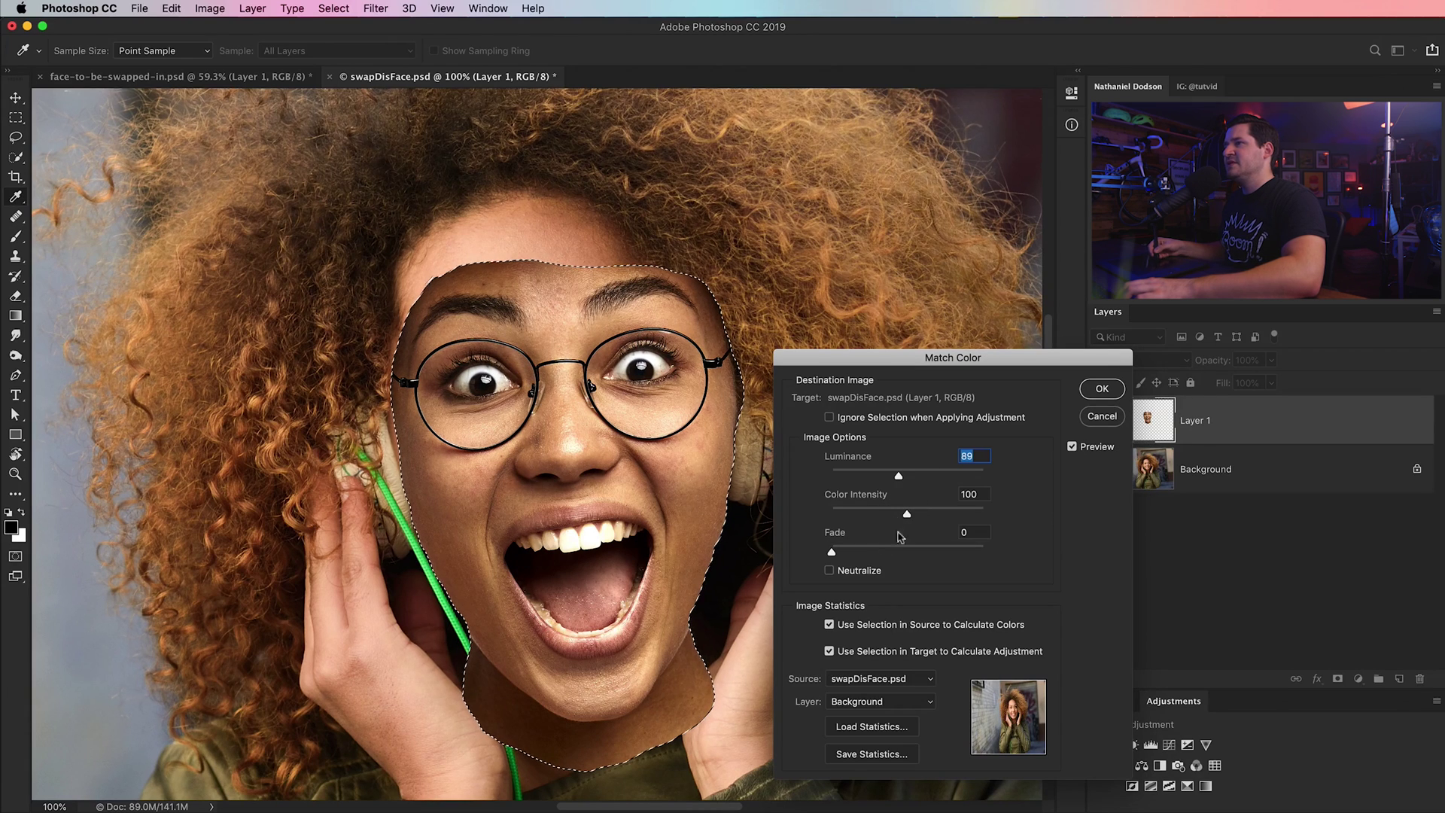
drag(899, 480, 891, 479)
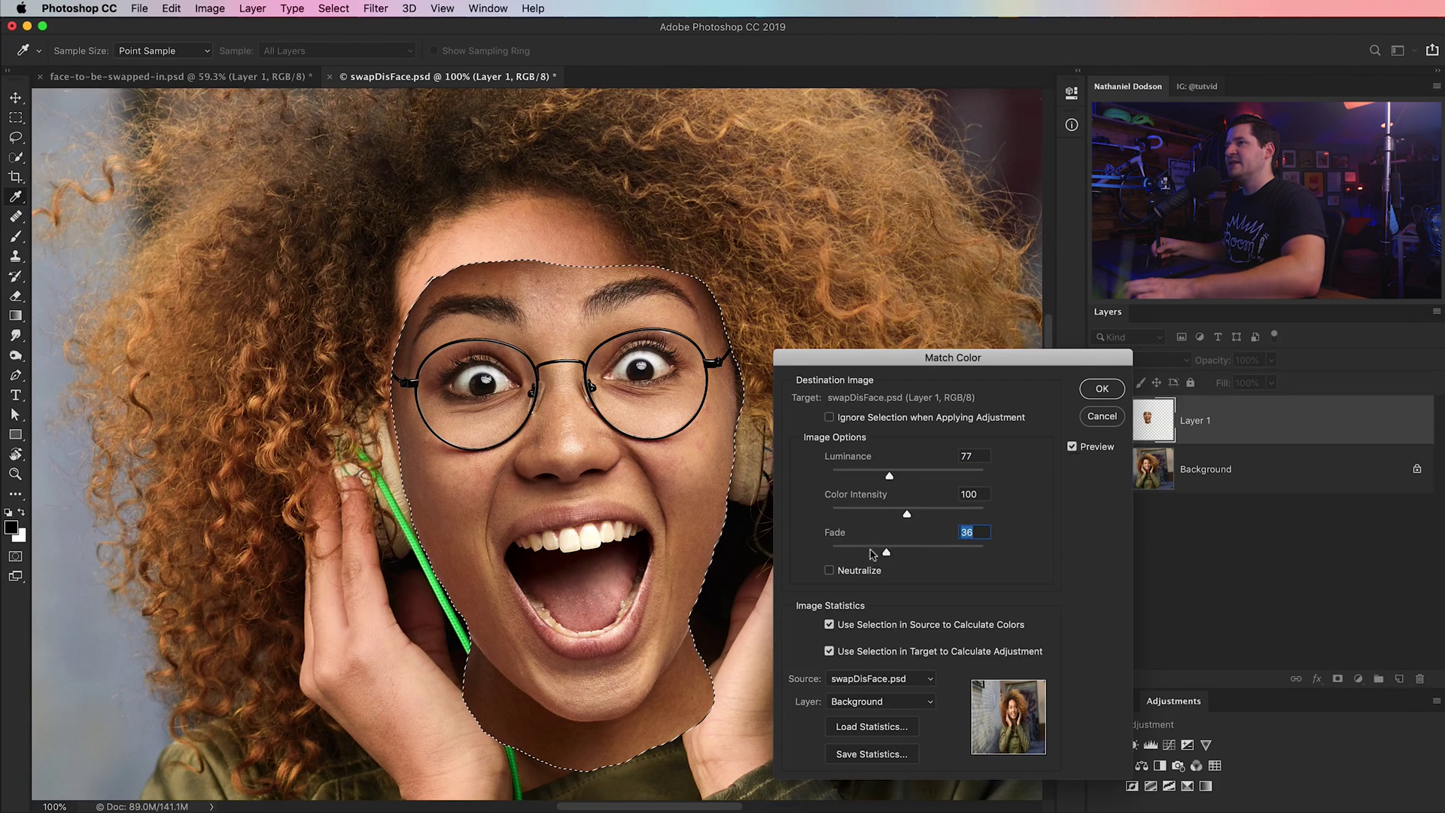
drag(884, 555, 889, 555)
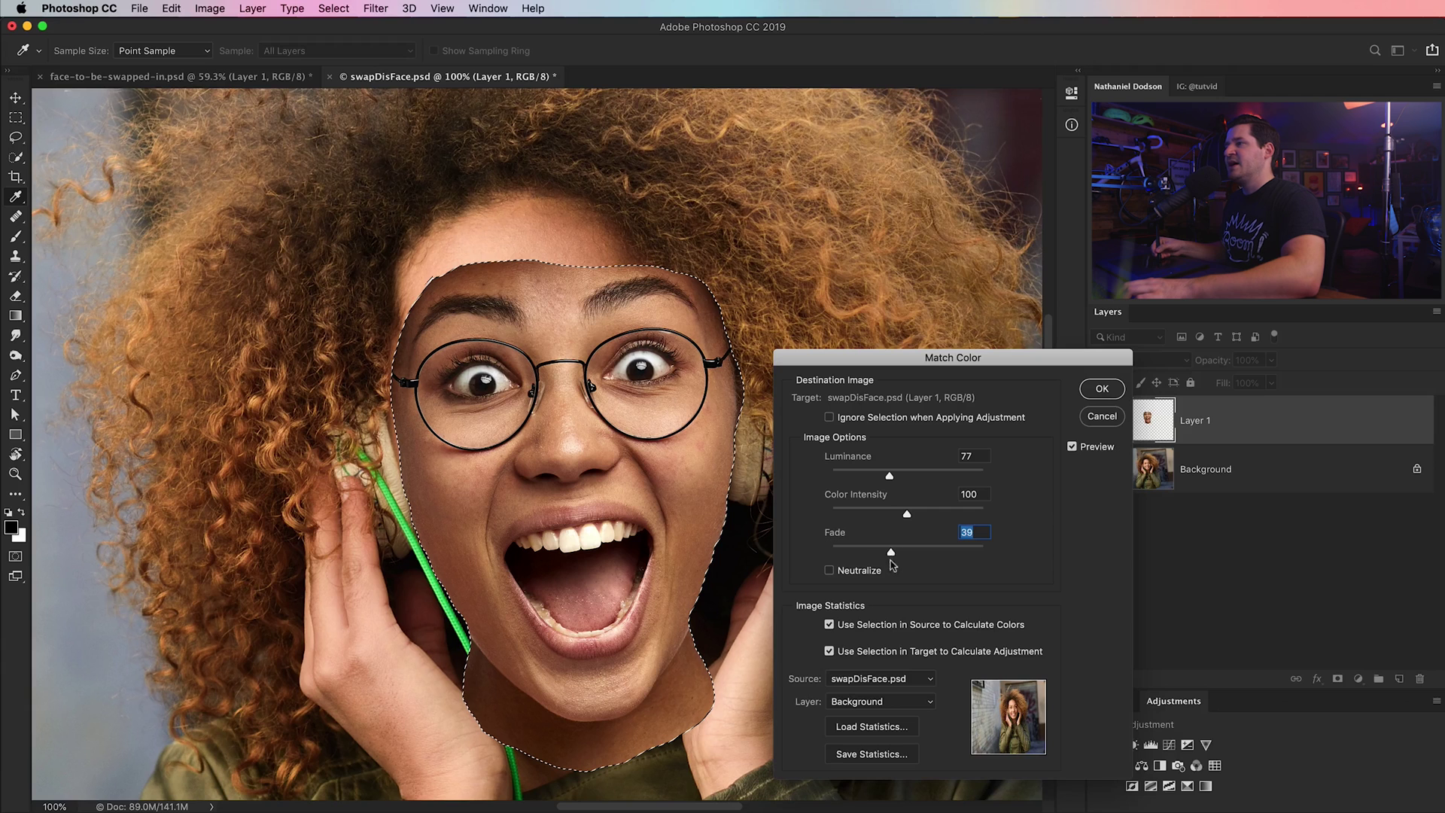
click(1104, 389)
key(v)
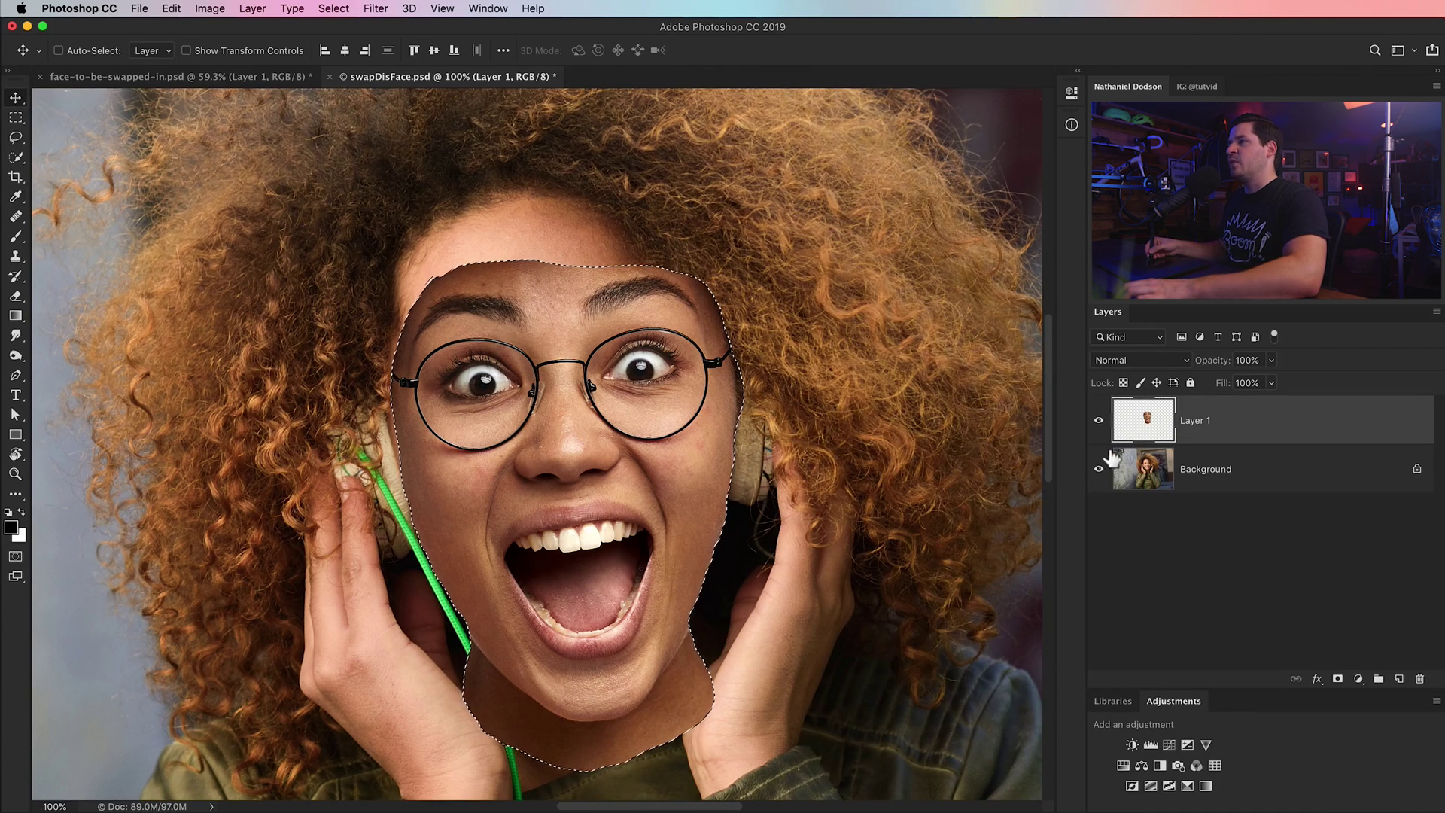
- Drop the selection and toggle the face layer to compare before and after
key(super+d)
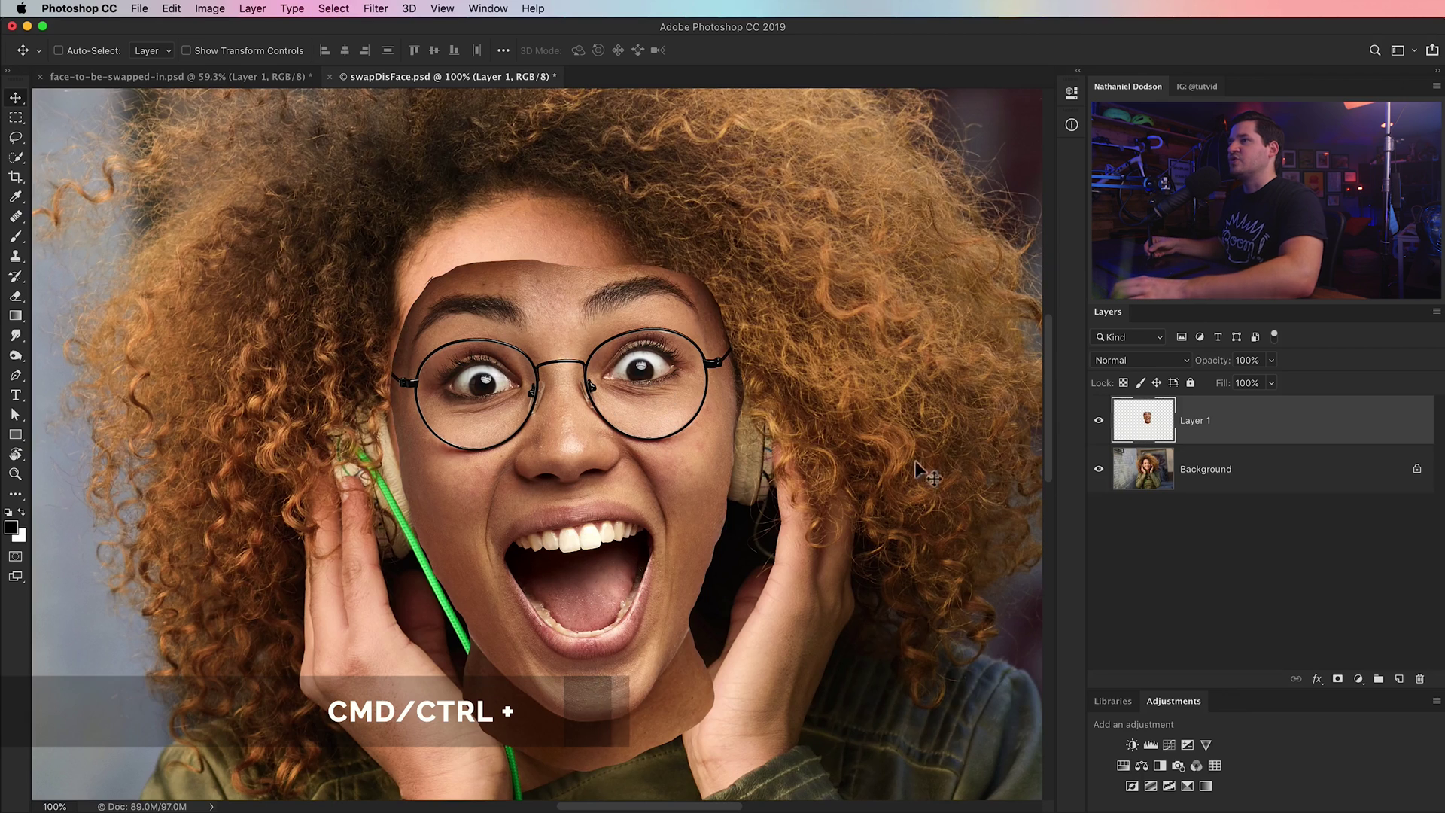
click(1099, 421)
click(1098, 422)
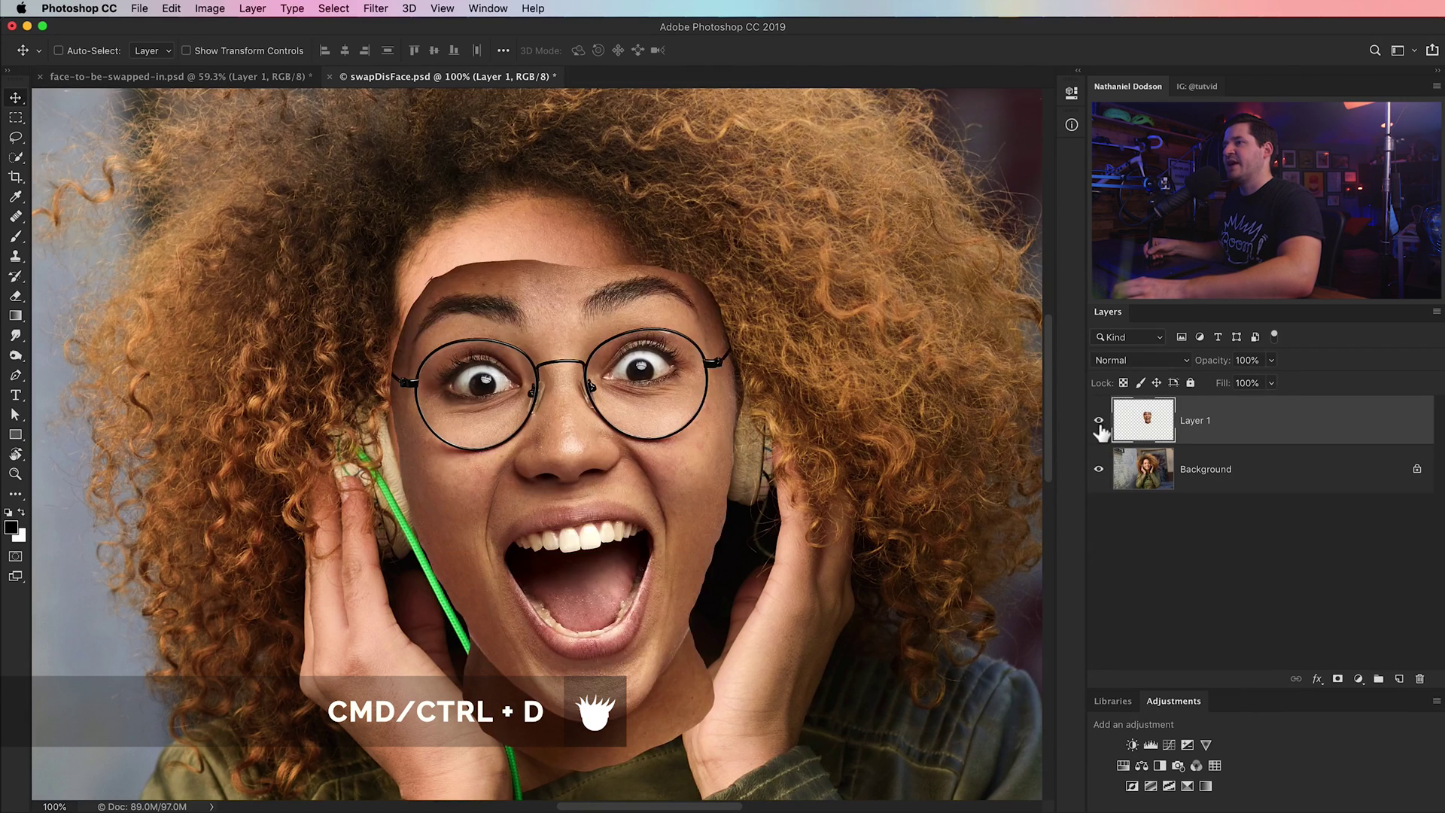
click(1098, 421)
click(1099, 422)
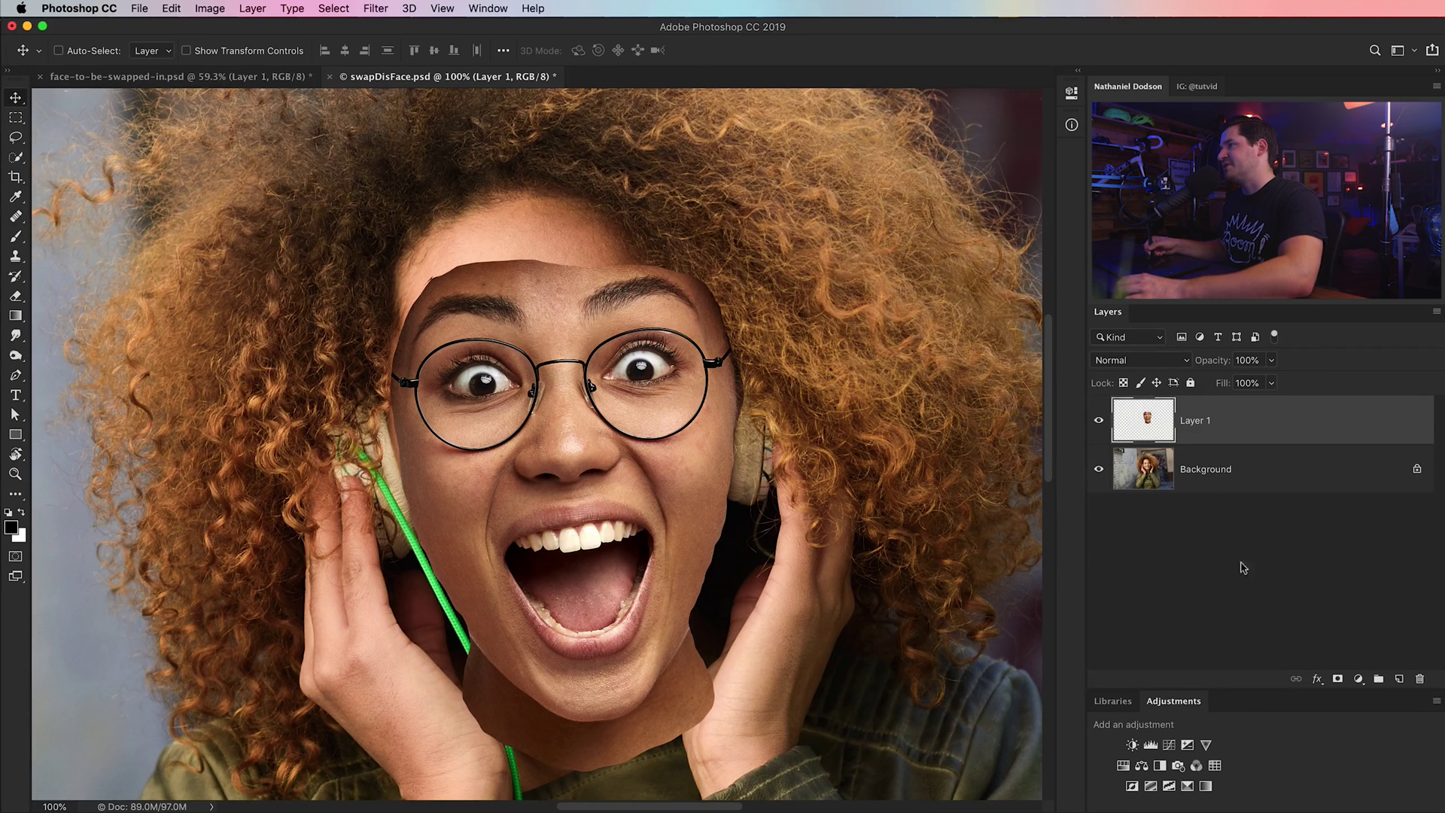
- With the Eraser, remove the face's hard edges along the hairline and over the green cable
click(16, 297)
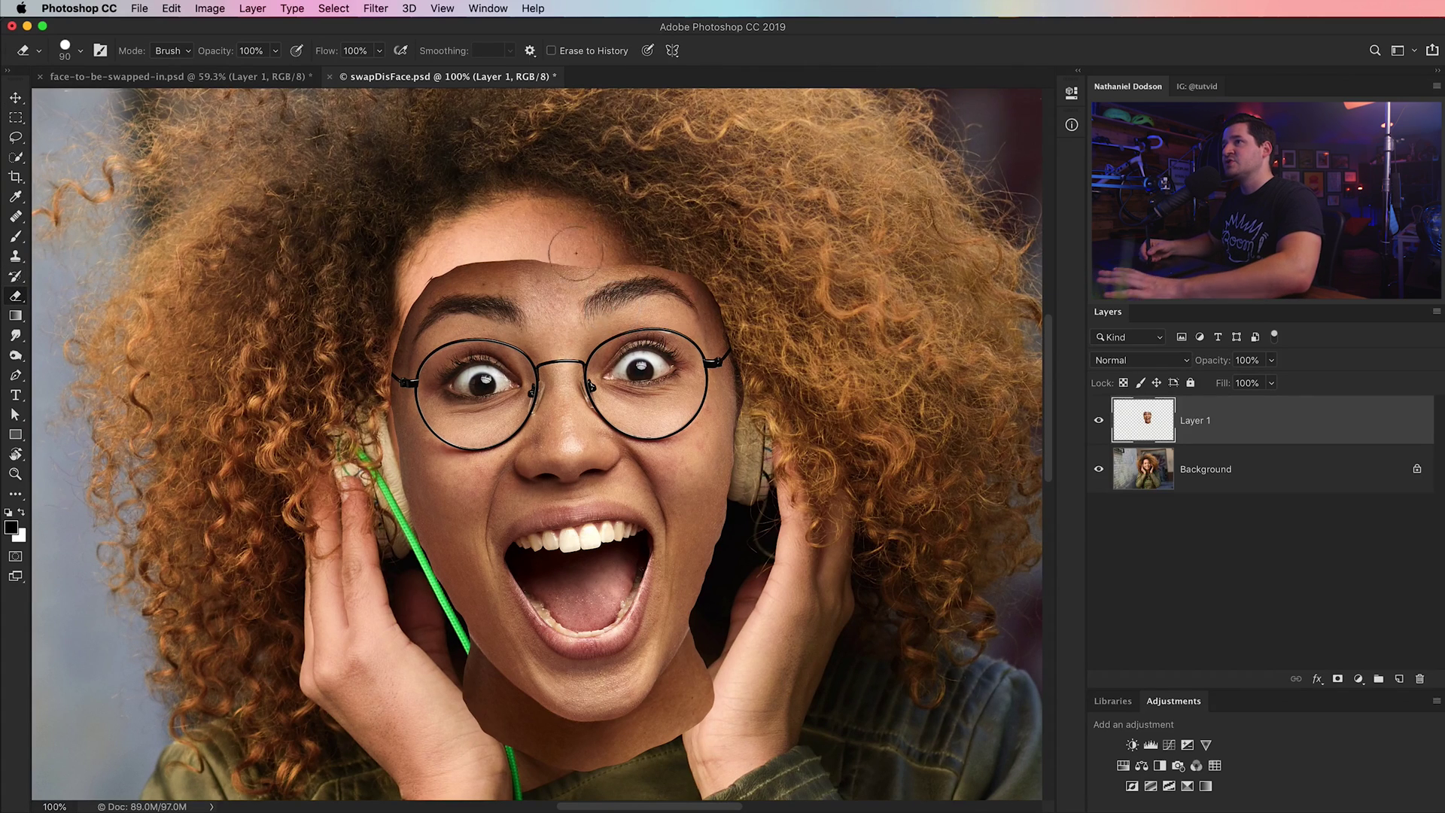
click(80, 53)
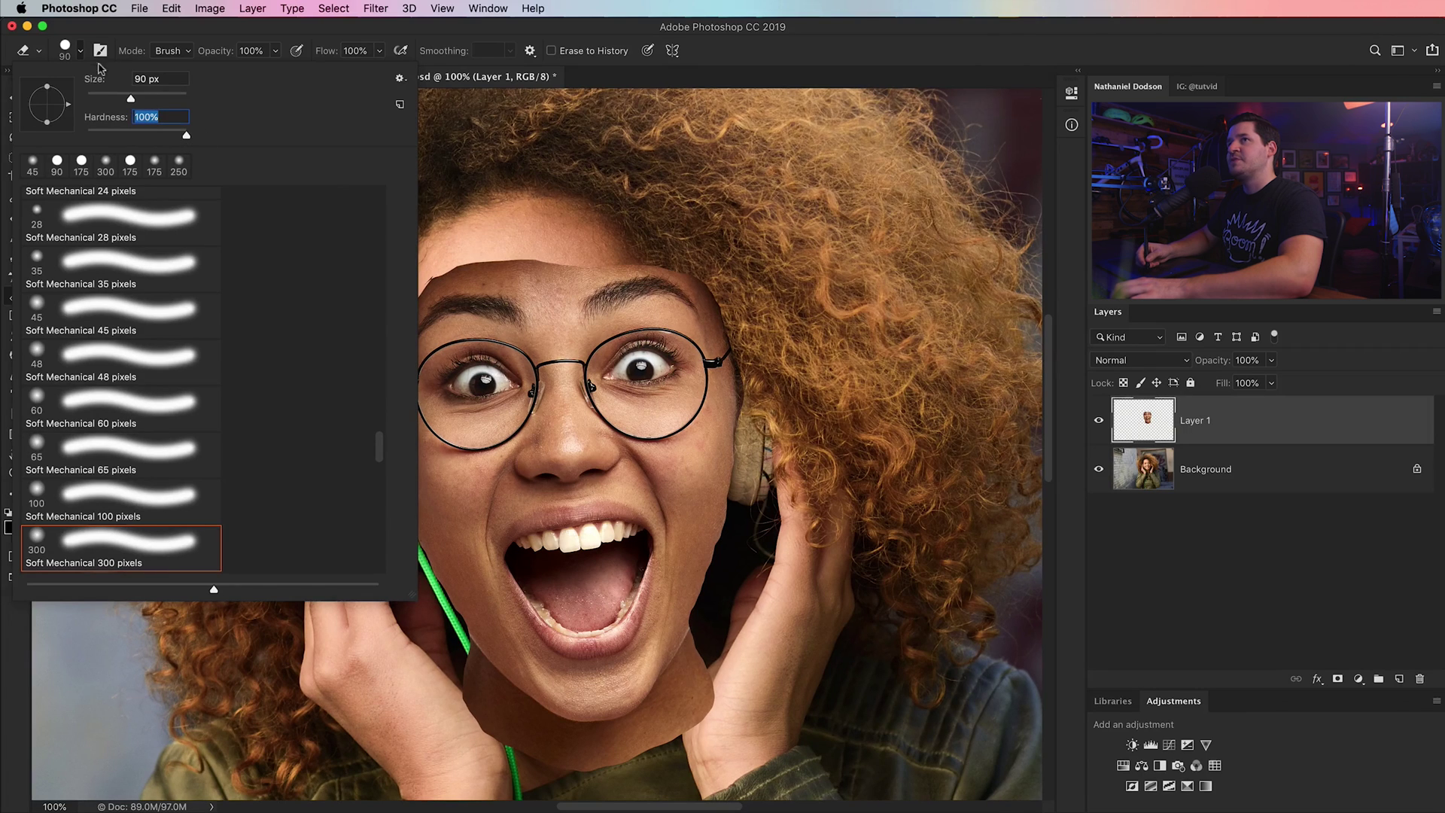
click(81, 53)
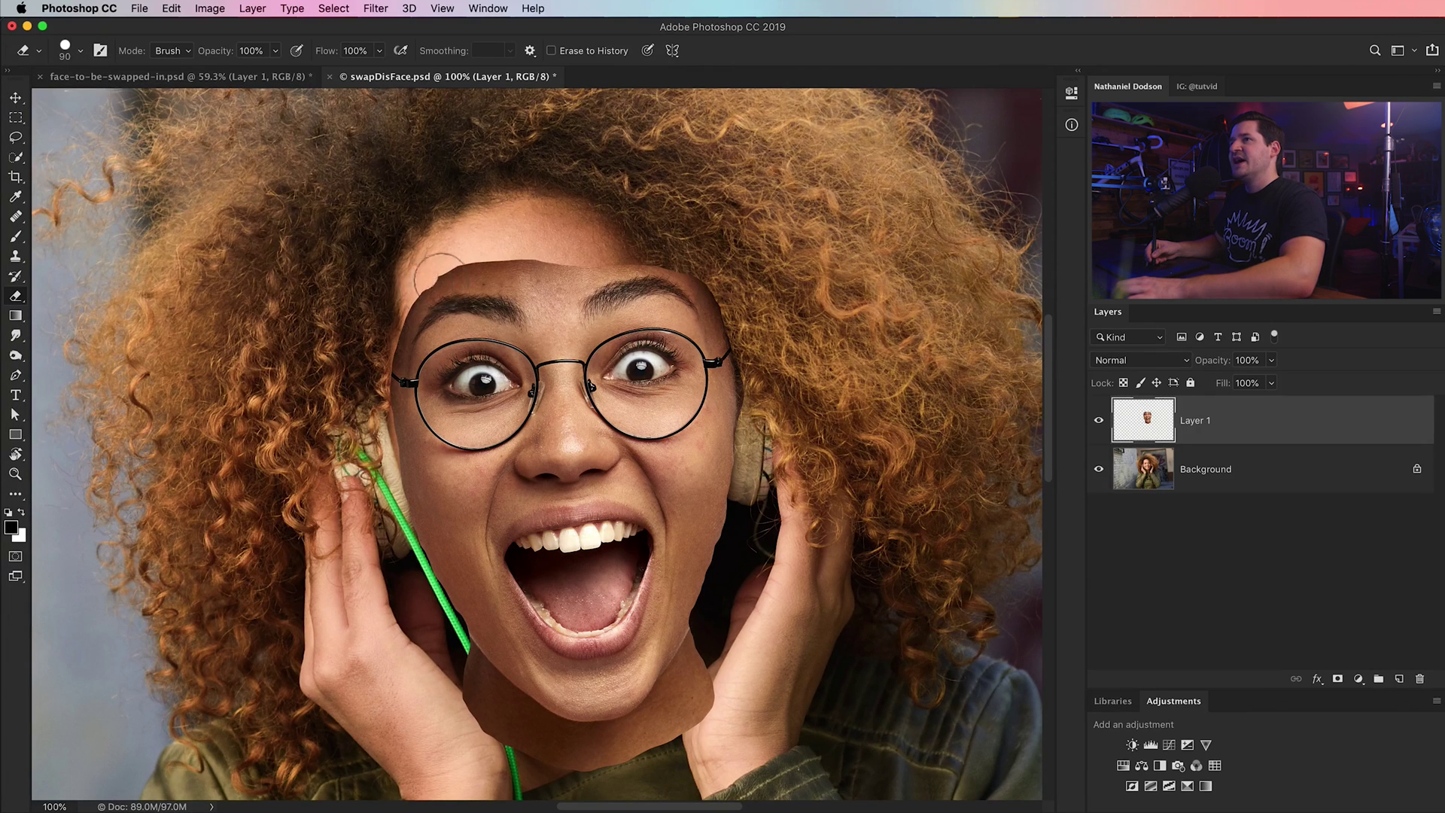
drag(439, 274, 568, 265)
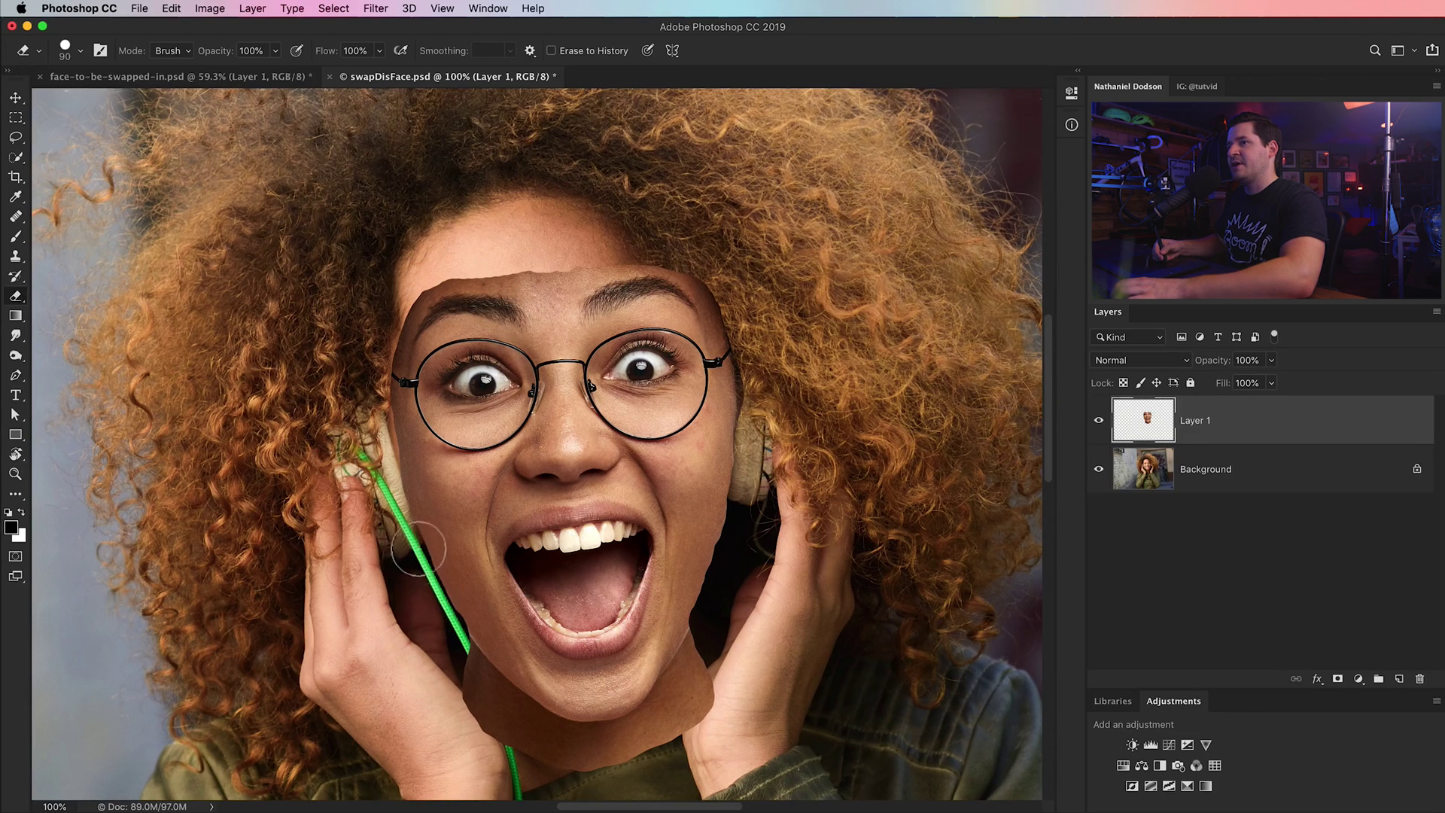
mouse_move(437, 605)
mouse_down()
mouse_move(485, 697)
mouse_move(440, 600)
mouse_move(468, 661)
mouse_up()
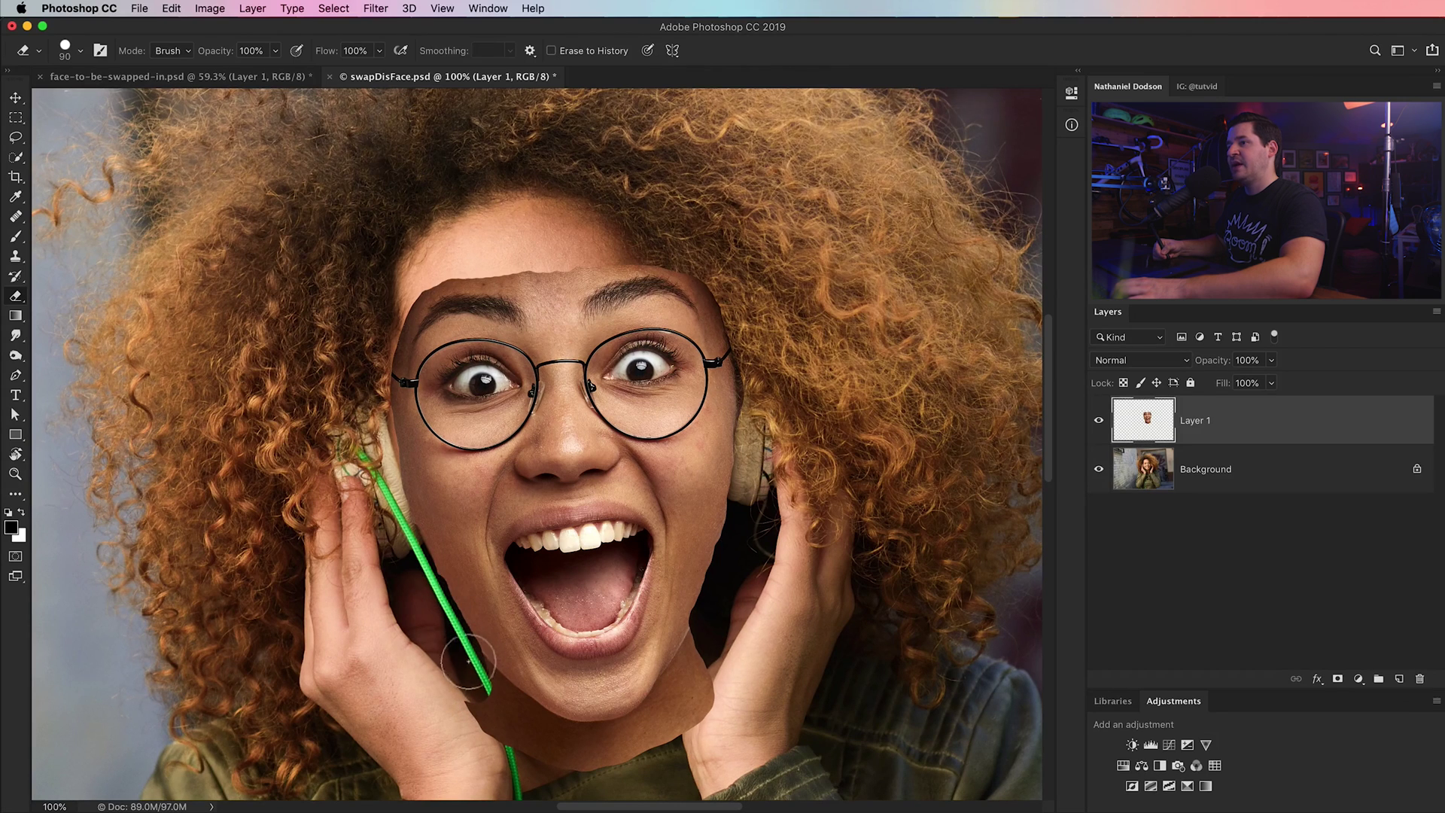
drag(489, 709, 508, 747)
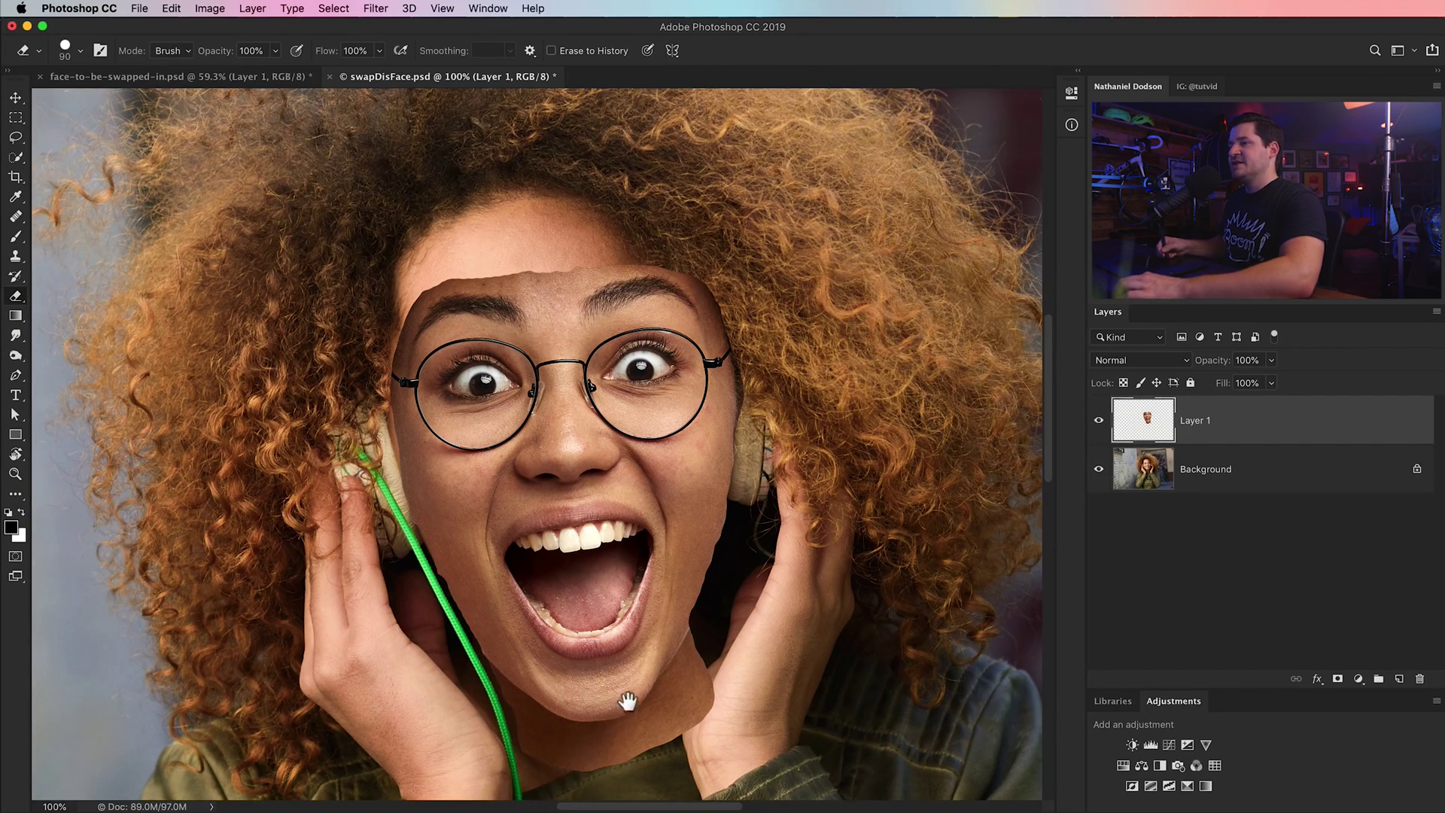
- Erase the lower neck edge to reveal the collar, then switch to face-to-be-swapped-in.psd
scroll(625, 697, down, 5)
mouse_move(502, 621)
mouse_down()
mouse_move(574, 630)
mouse_move(611, 619)
mouse_move(538, 627)
mouse_move(603, 620)
mouse_move(644, 606)
mouse_move(567, 621)
mouse_move(650, 594)
mouse_move(567, 609)
mouse_move(635, 596)
mouse_up()
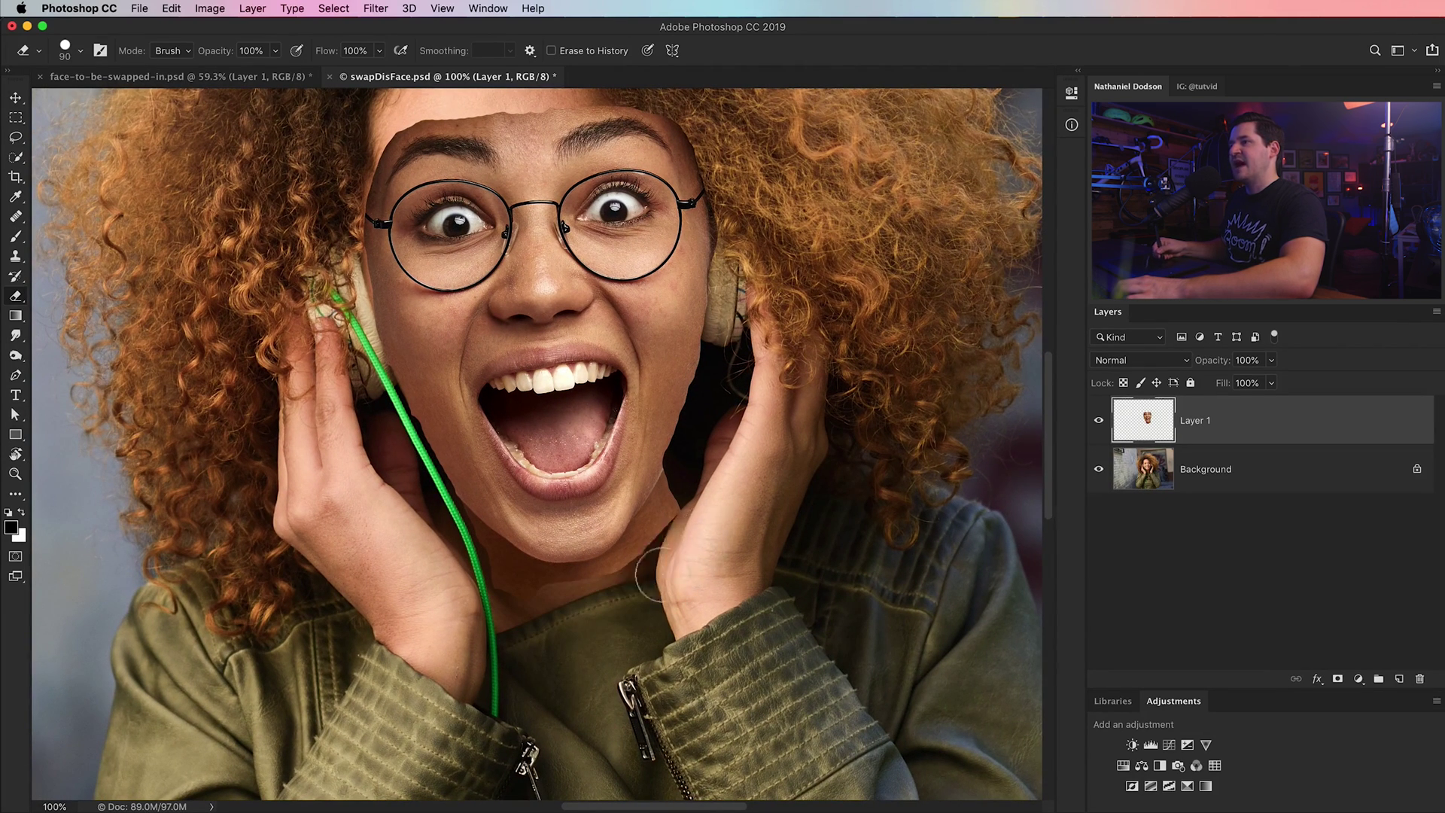
scroll(691, 508, up, 3)
scroll(691, 508, right, 2)
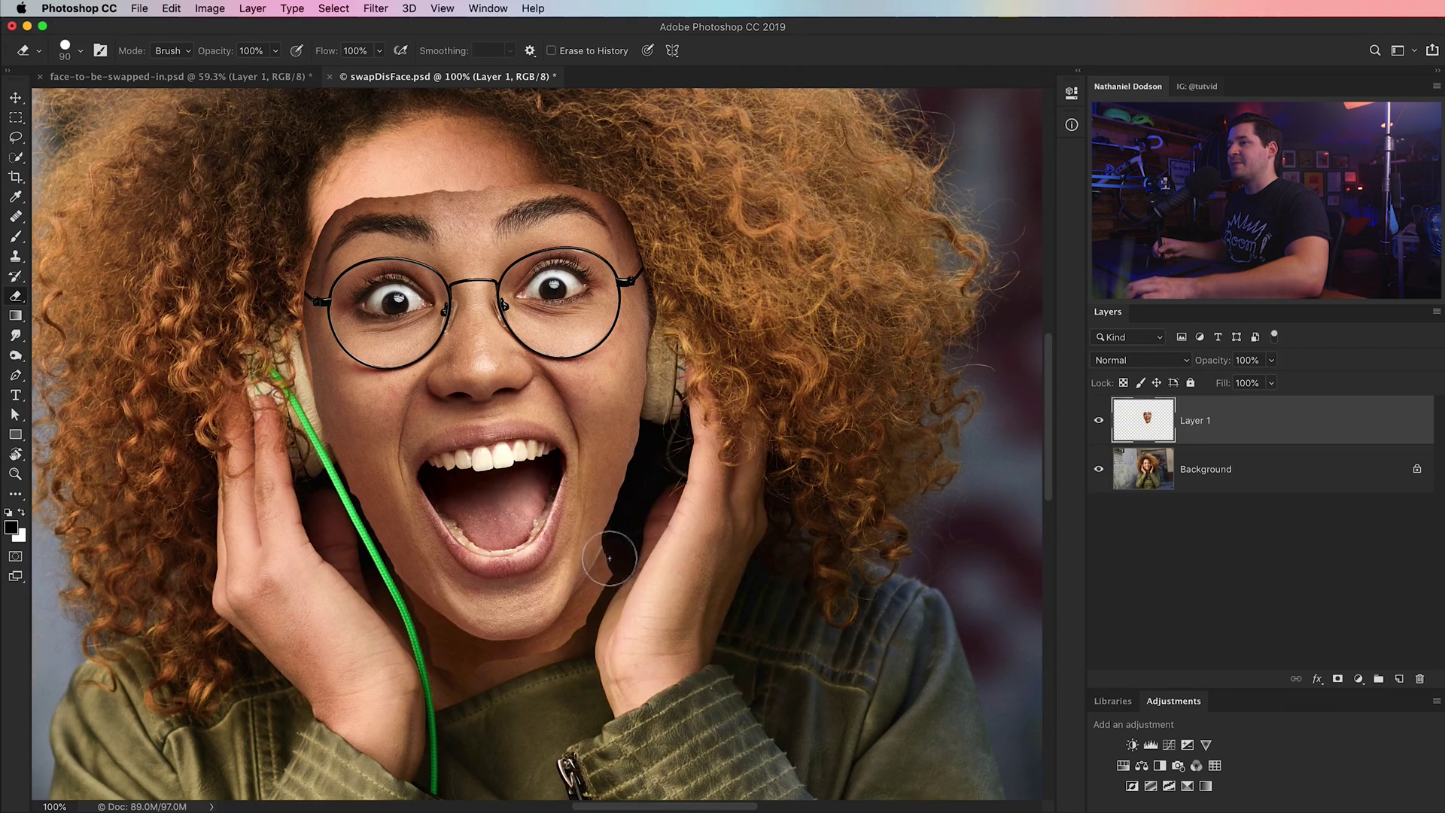
click(286, 76)
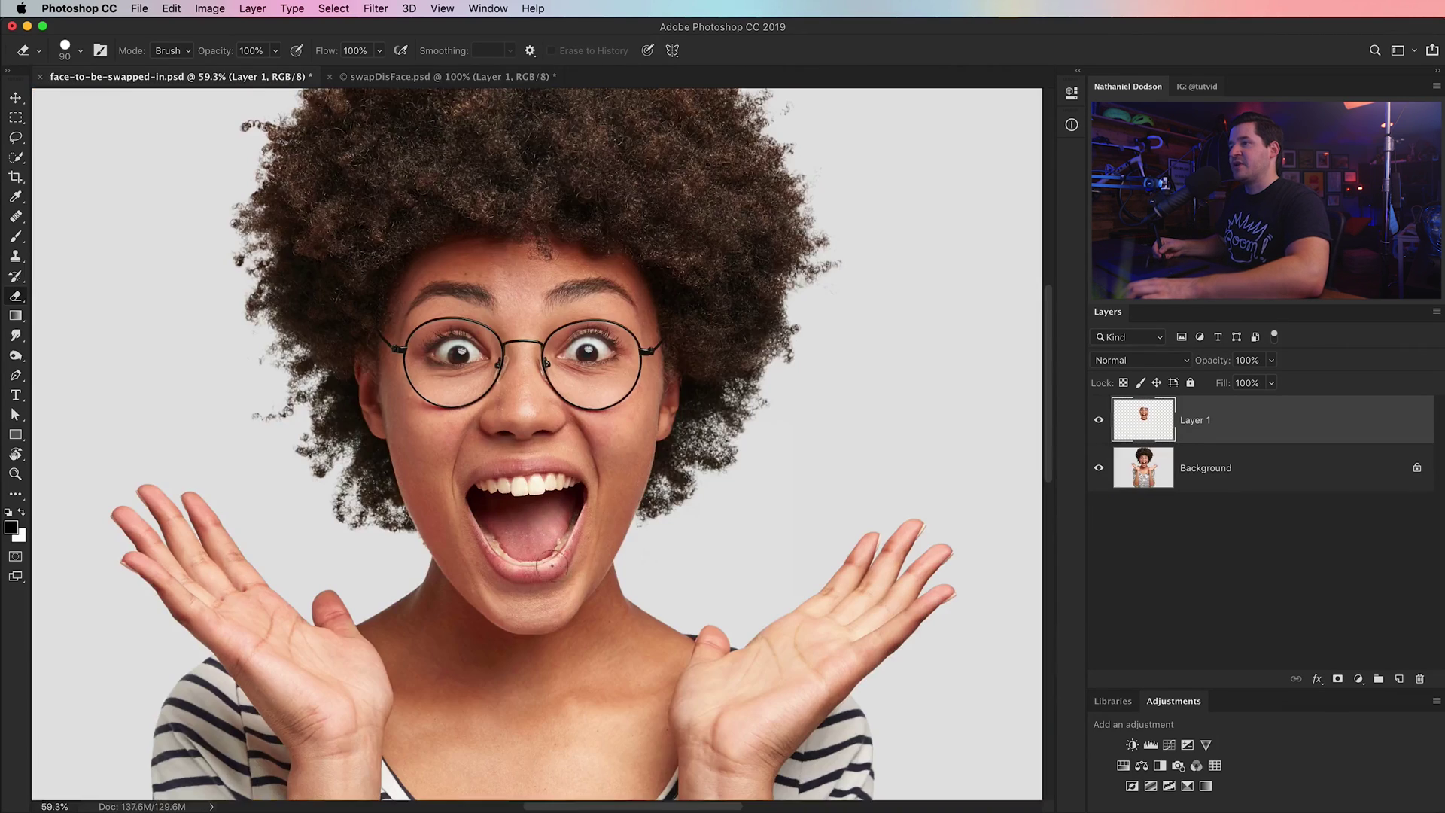
- Back in swapDisFace.psd, erase the patch edge on the cheek and beside the mouth
click(421, 76)
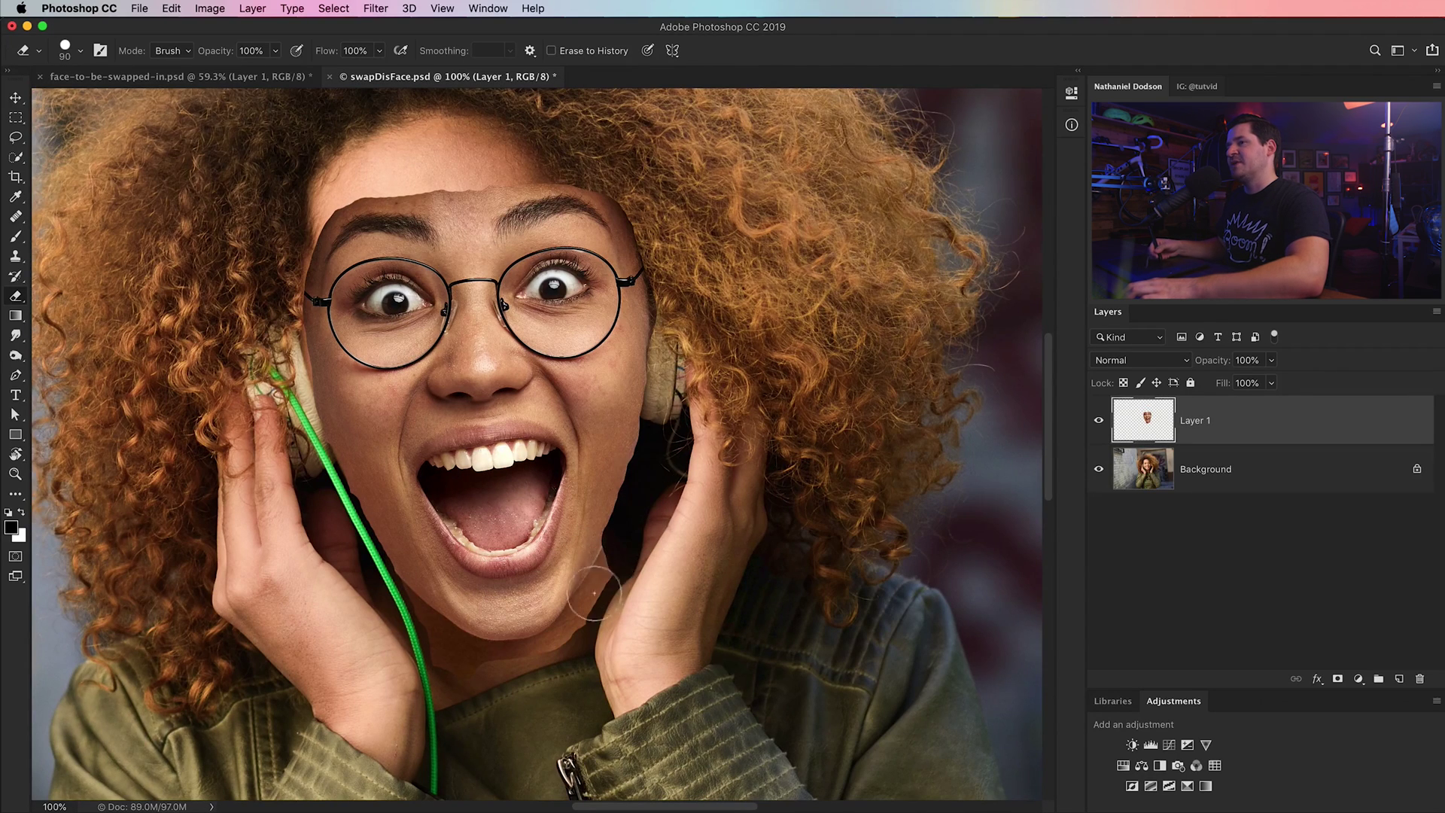
drag(638, 399, 547, 481)
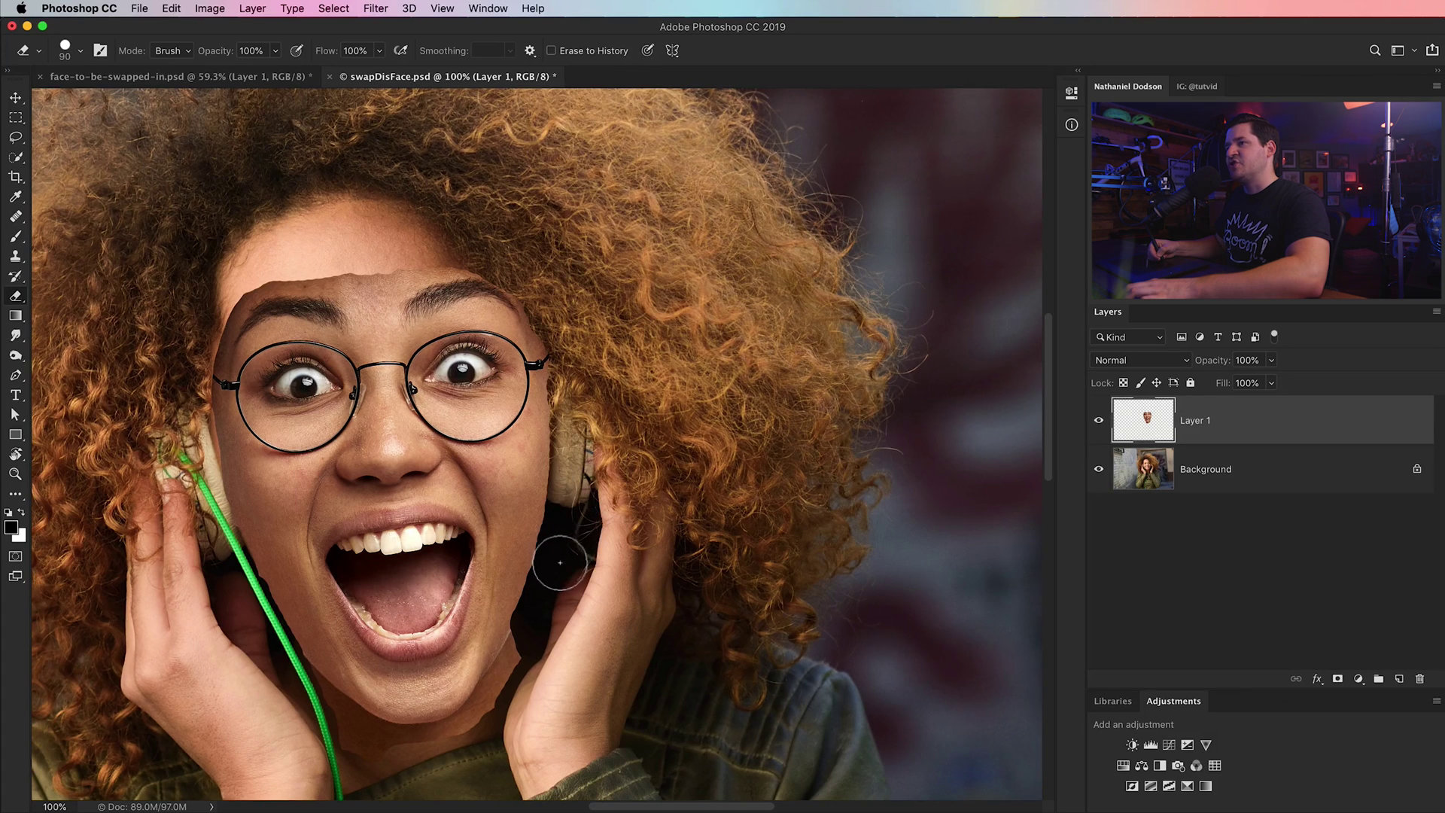
mouse_move(564, 538)
mouse_down()
mouse_move(544, 567)
mouse_move(563, 496)
mouse_up()
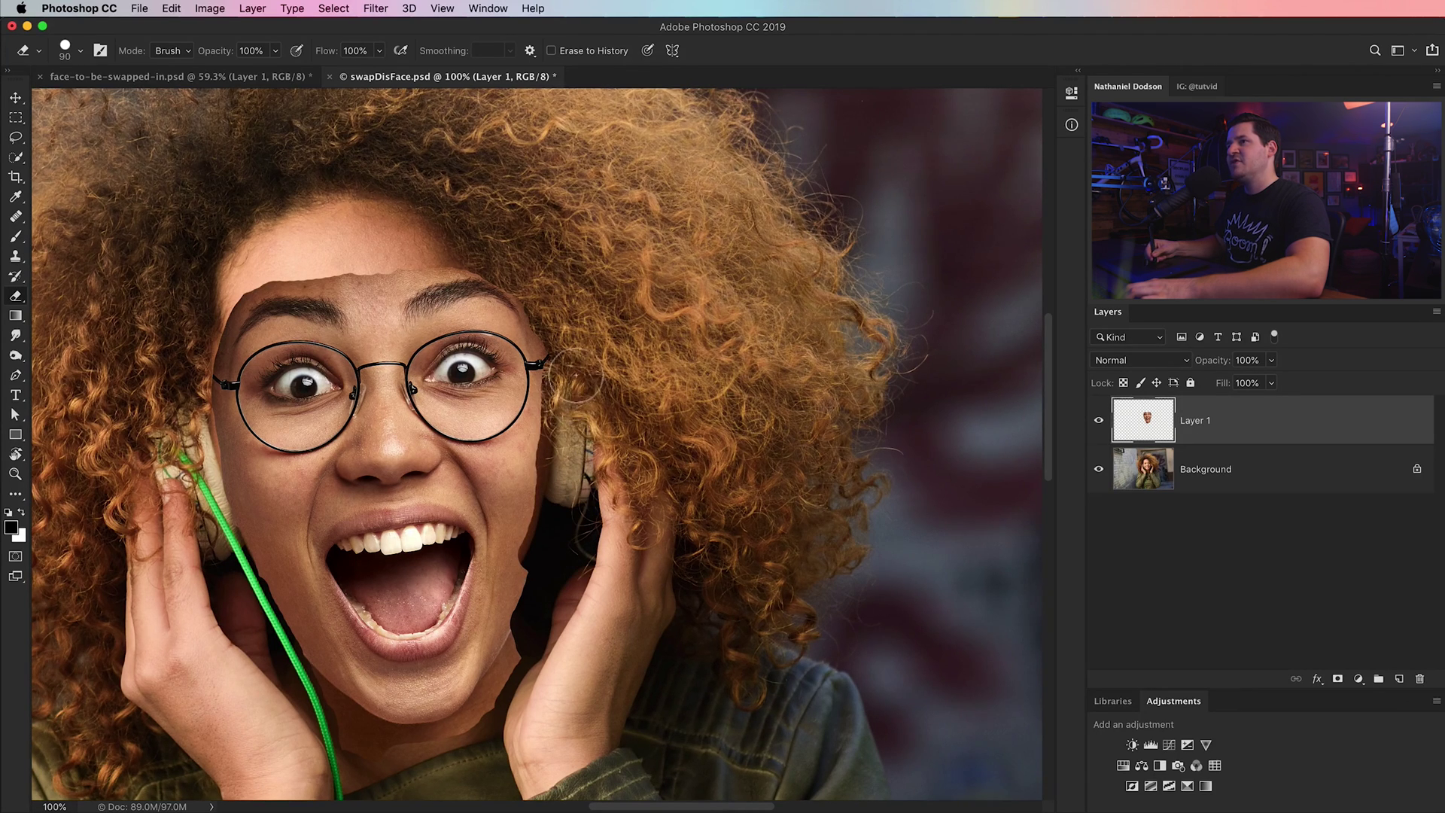
drag(561, 458, 529, 638)
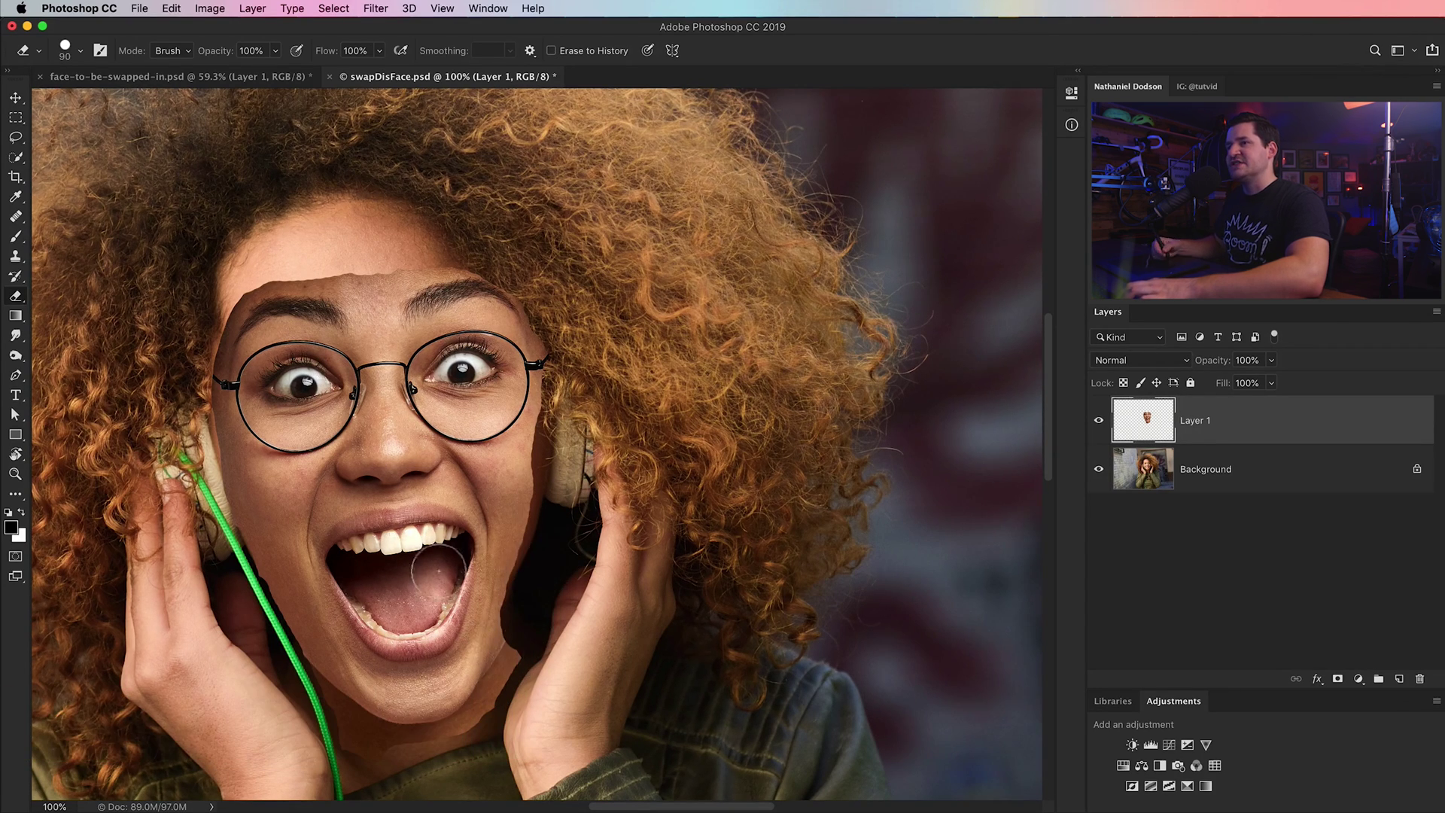
- Erase the leftover pasted skin between the hand and cable and along the chin
drag(237, 585, 239, 524)
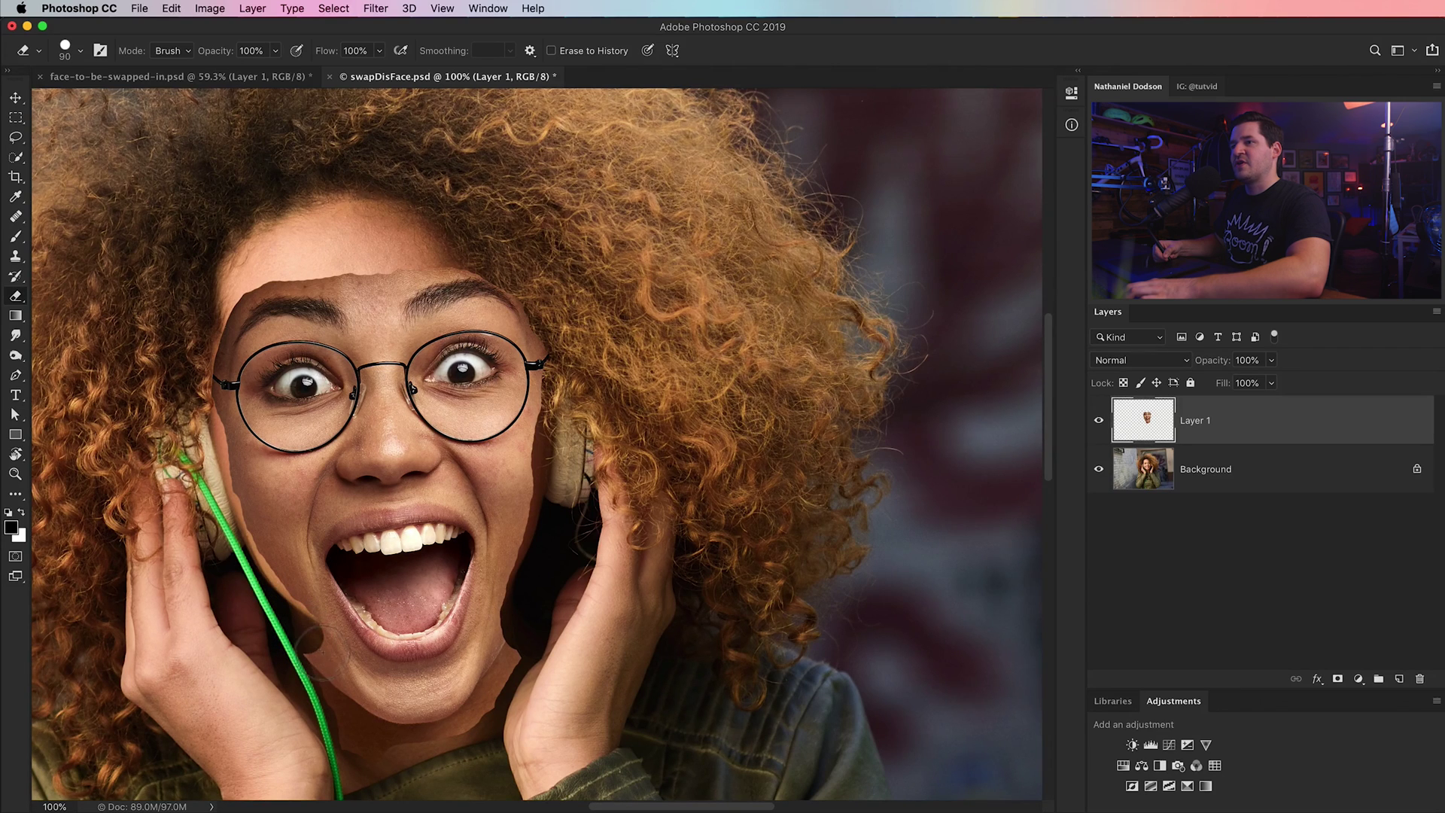
drag(320, 642, 321, 655)
key(z)
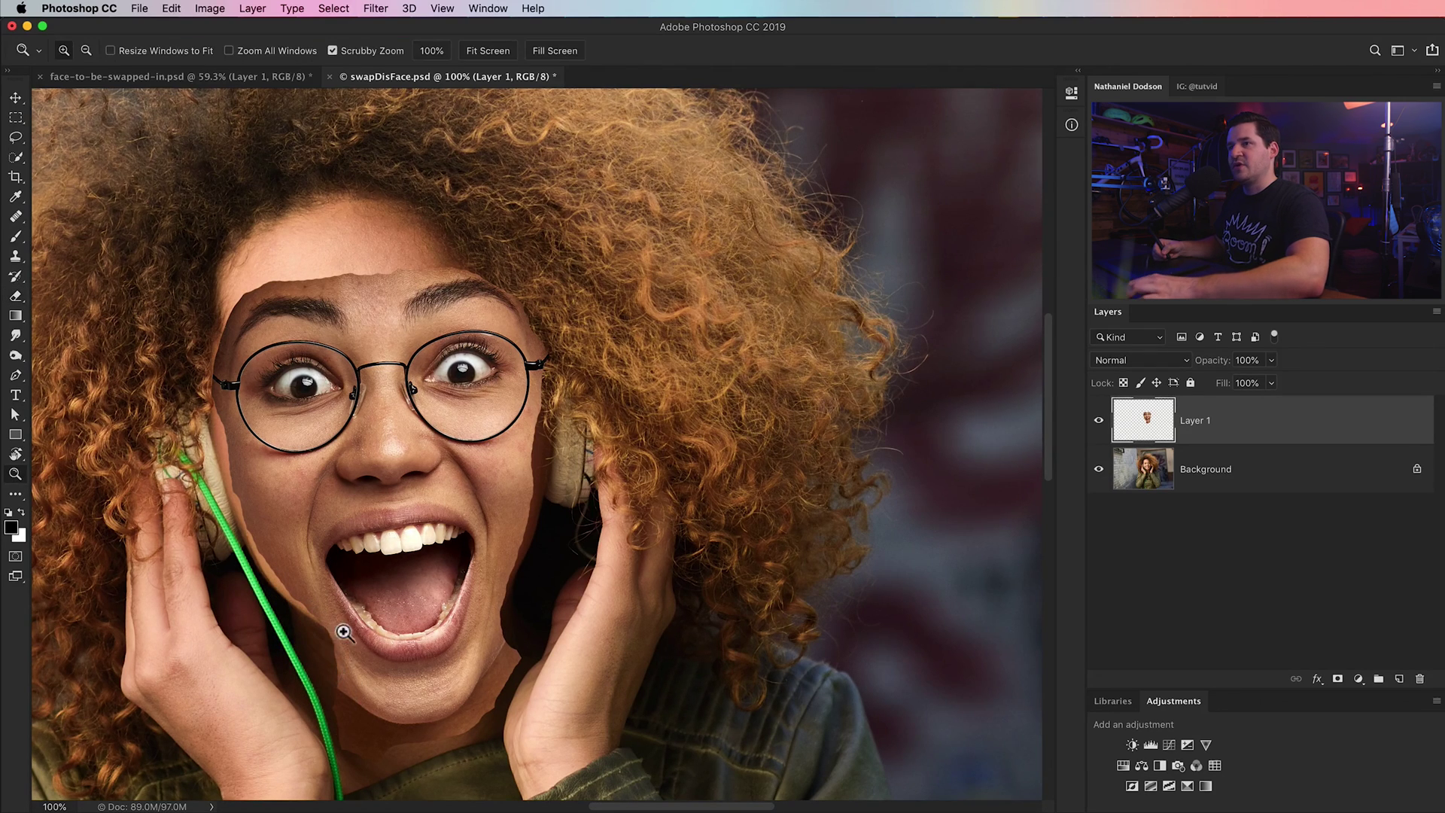
key(e)
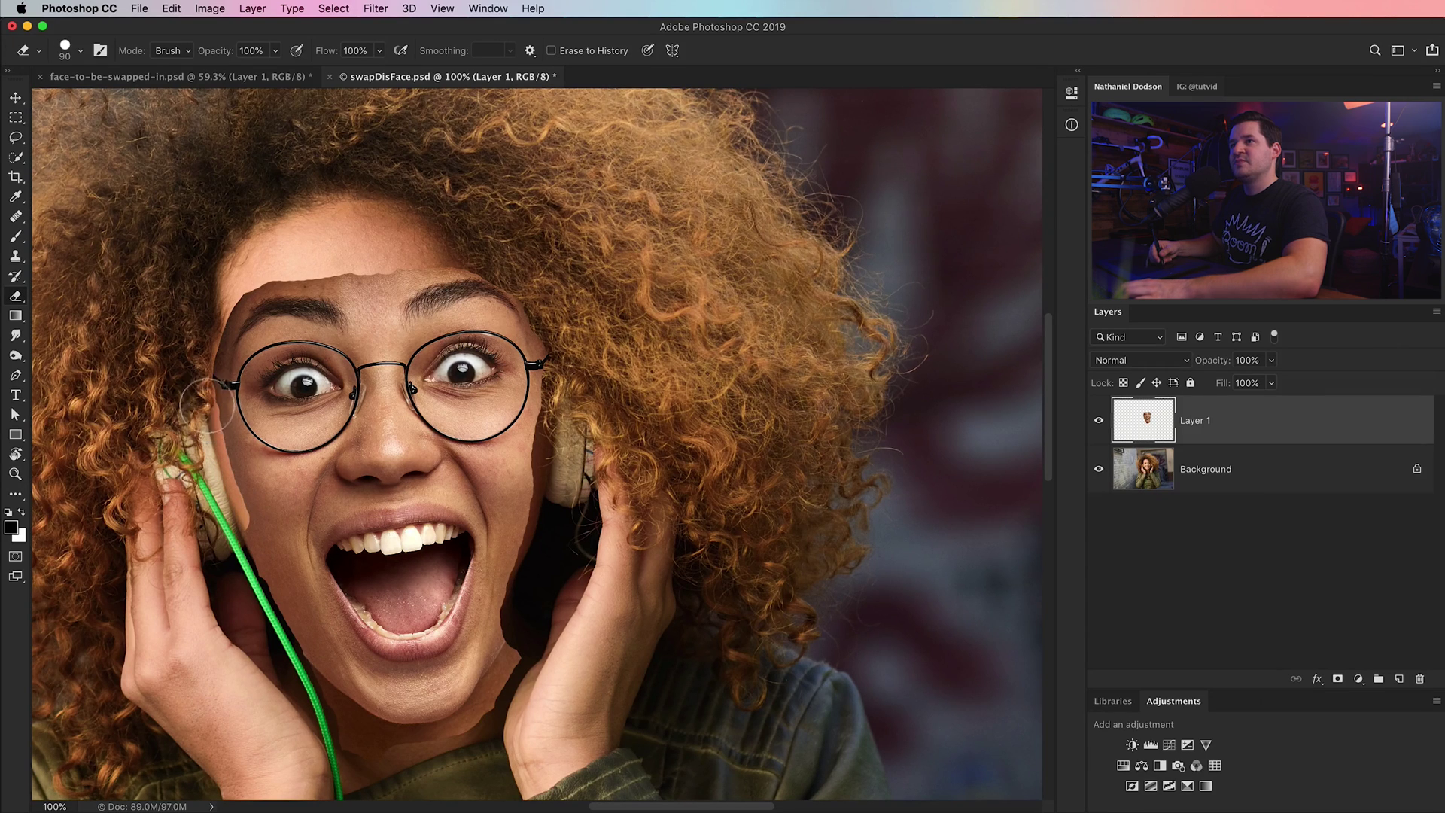
mouse_move(238, 518)
mouse_down()
mouse_move(268, 628)
mouse_move(301, 664)
mouse_move(263, 580)
mouse_move(308, 692)
mouse_up()
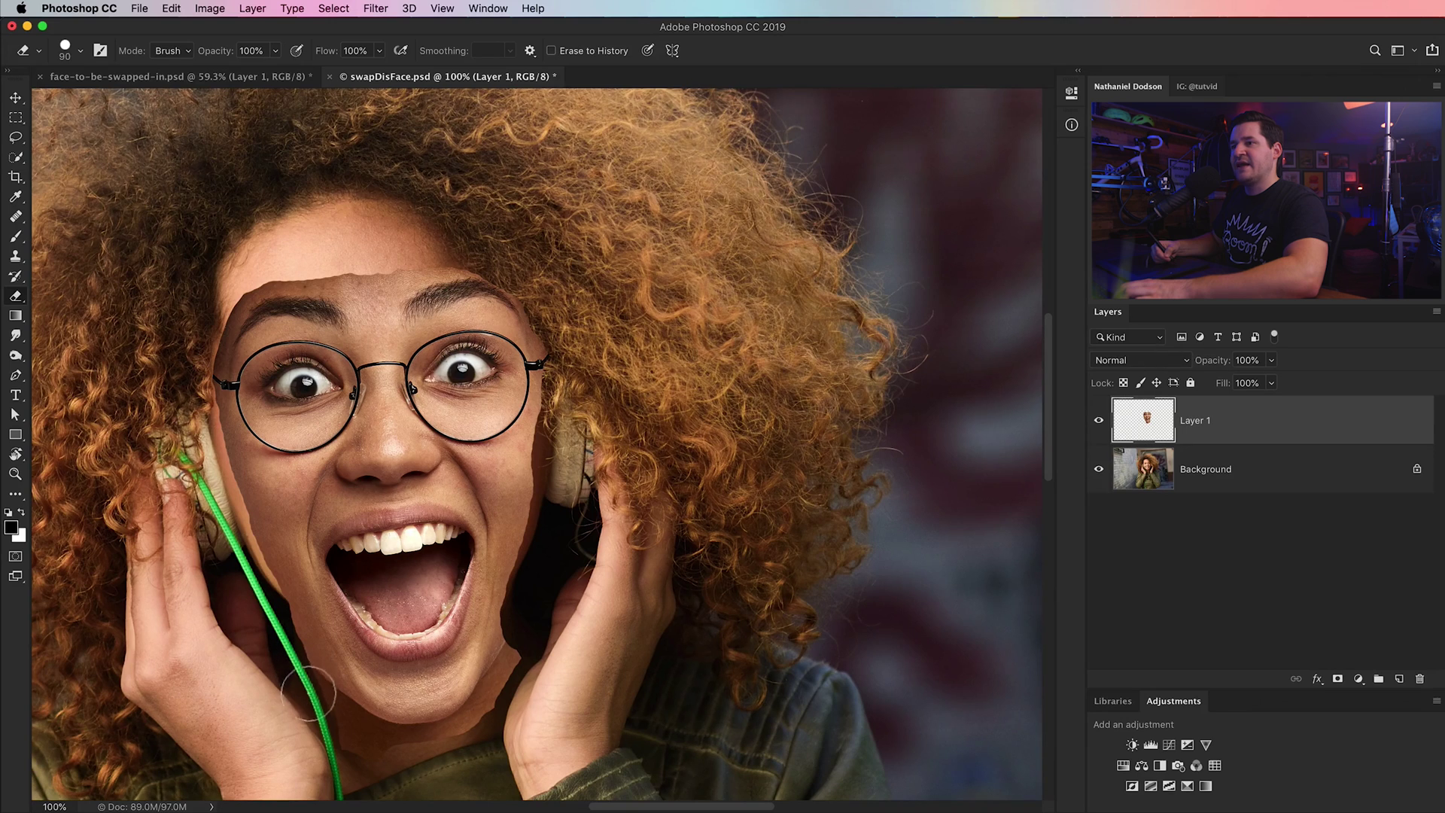
mouse_move(326, 760)
mouse_down()
mouse_move(381, 773)
mouse_move(502, 735)
mouse_up()
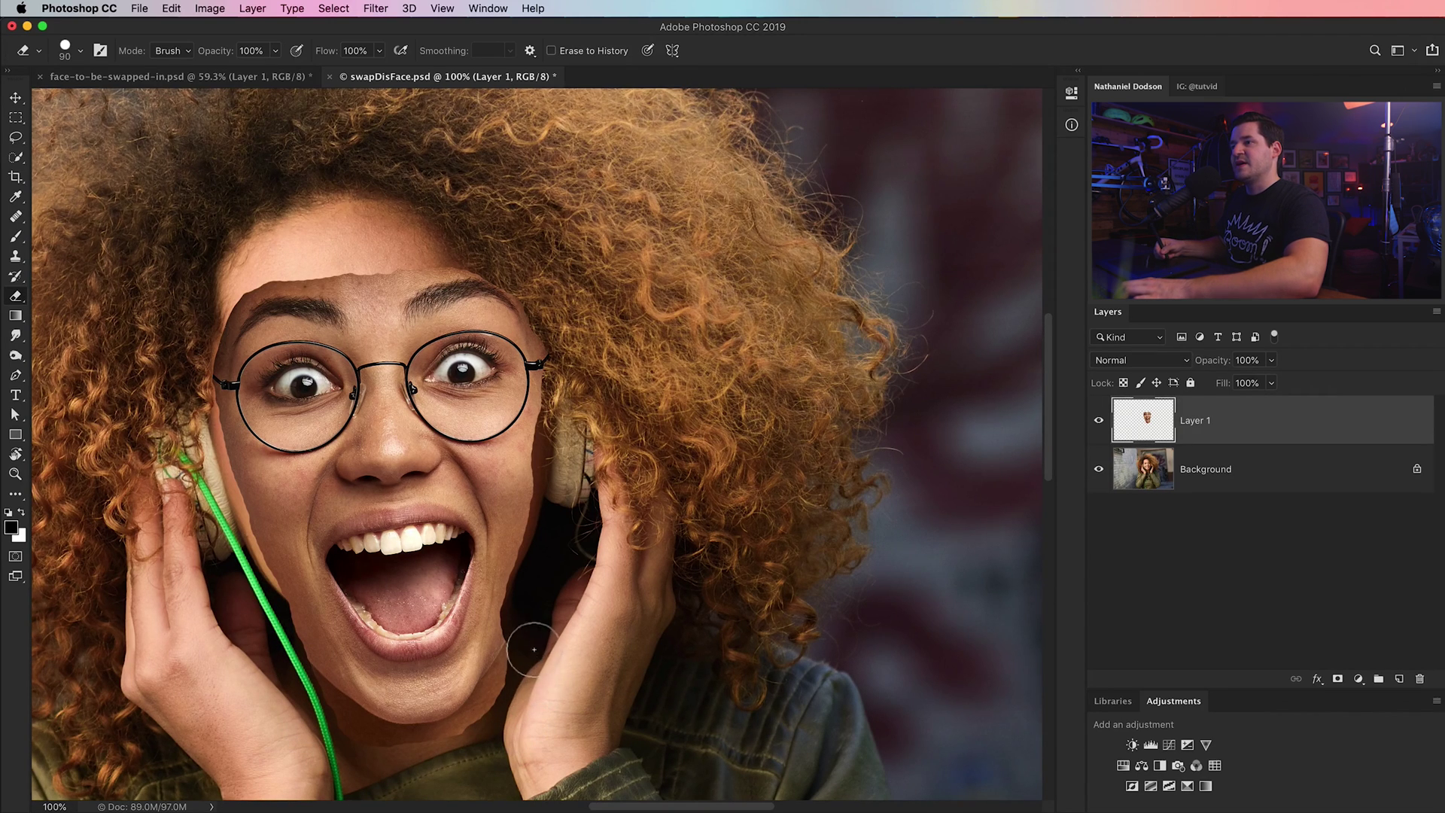
scroll(534, 648, down, 2)
scroll(533, 649, right, 2)
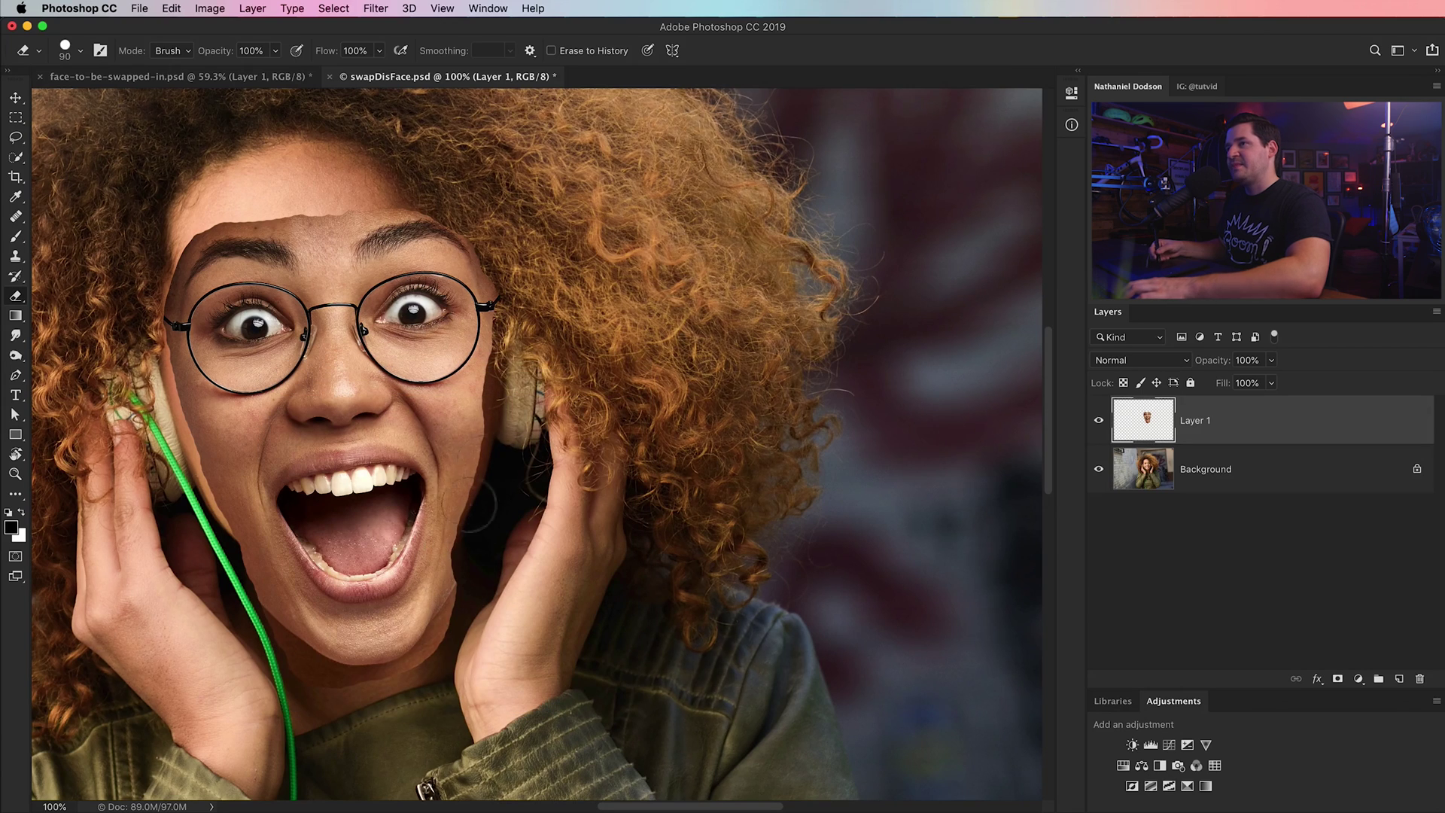
scroll(542, 444, up, 2)
scroll(542, 444, left, 3)
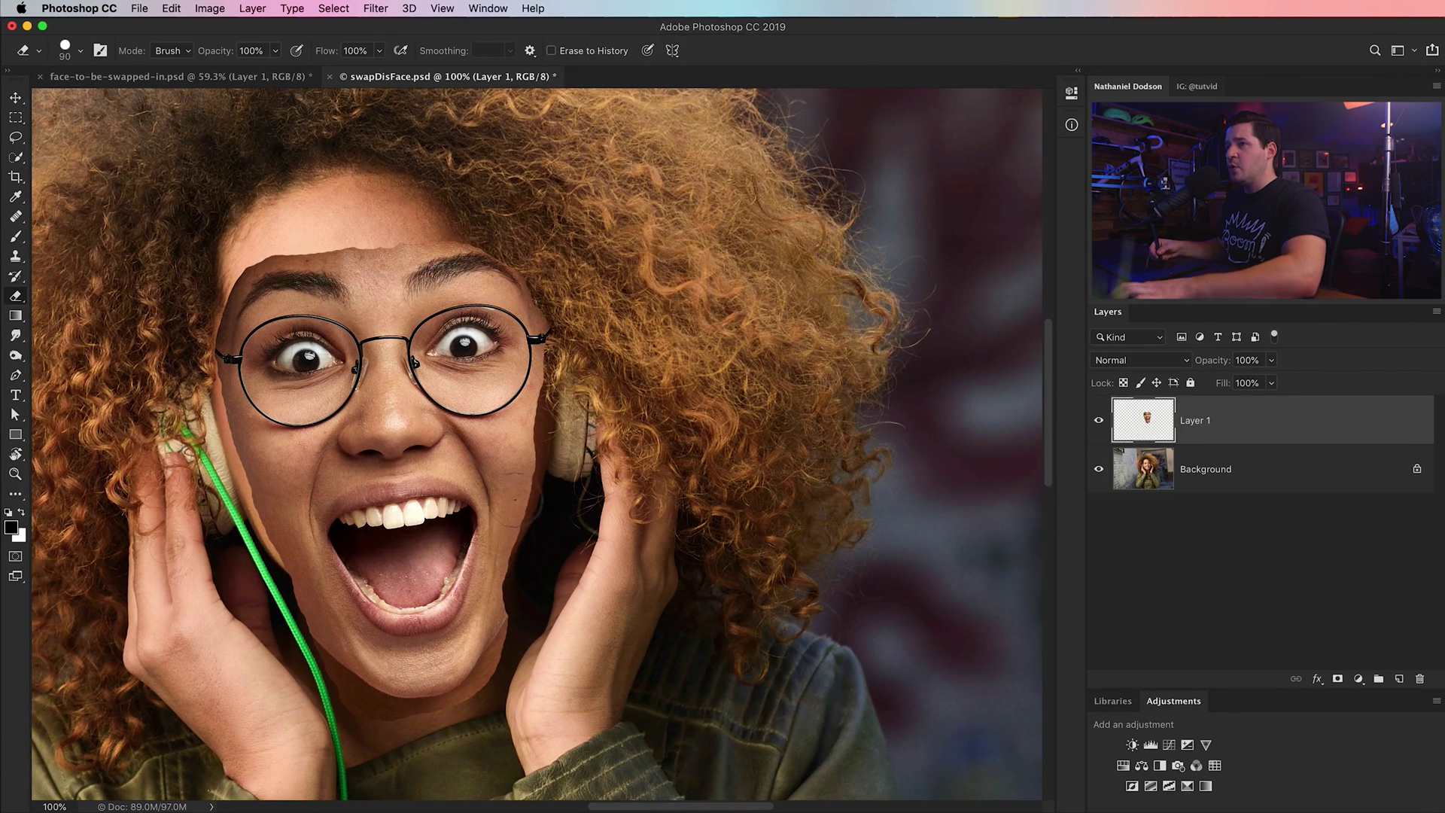
- Load the face outline as a selection, hide Layer 1, unlock Background, and hide a duplicate backup
key(v)
drag(406, 403, 463, 409)
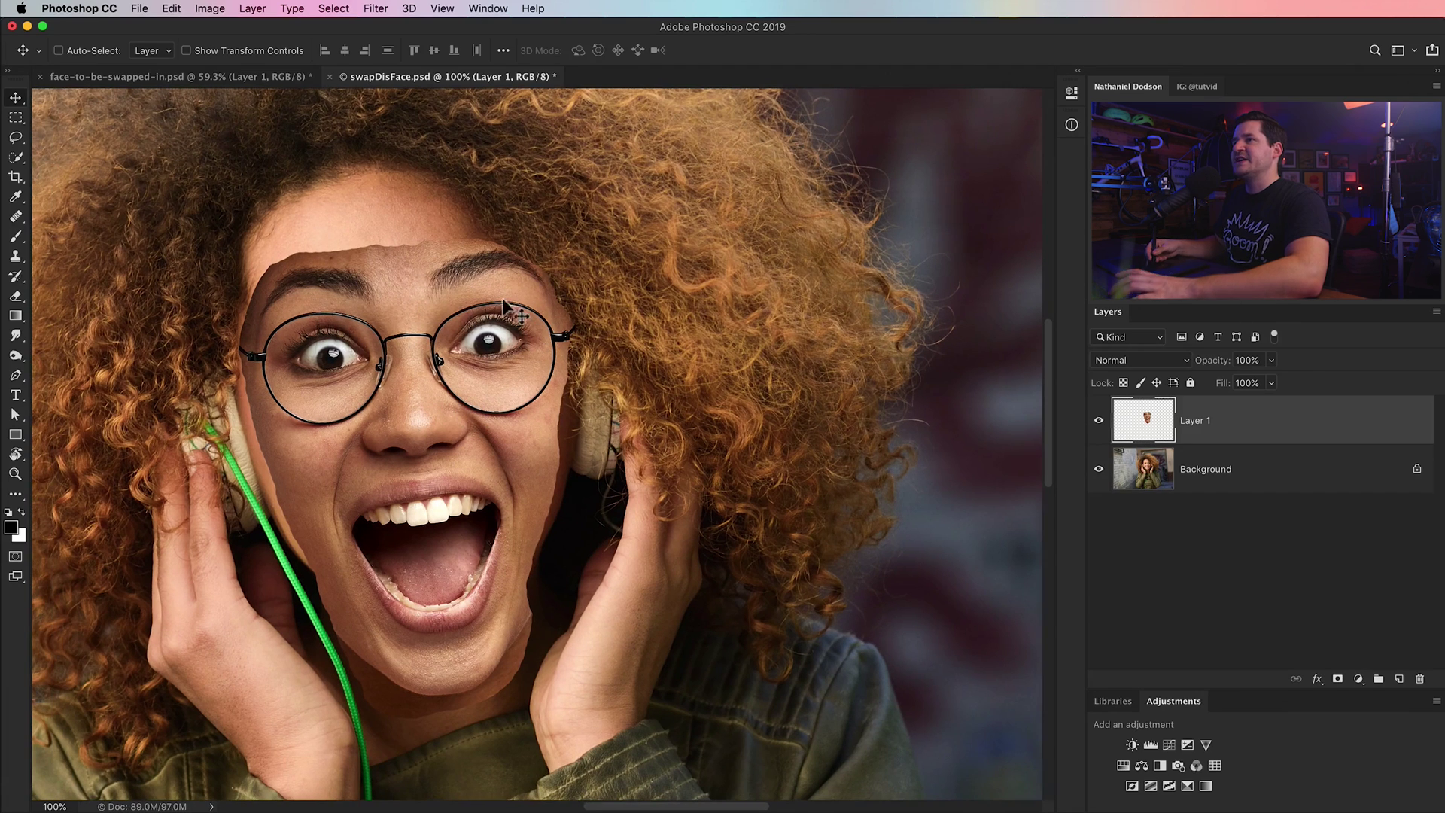
drag(1147, 433, 1156, 423)
super+click(1152, 421)
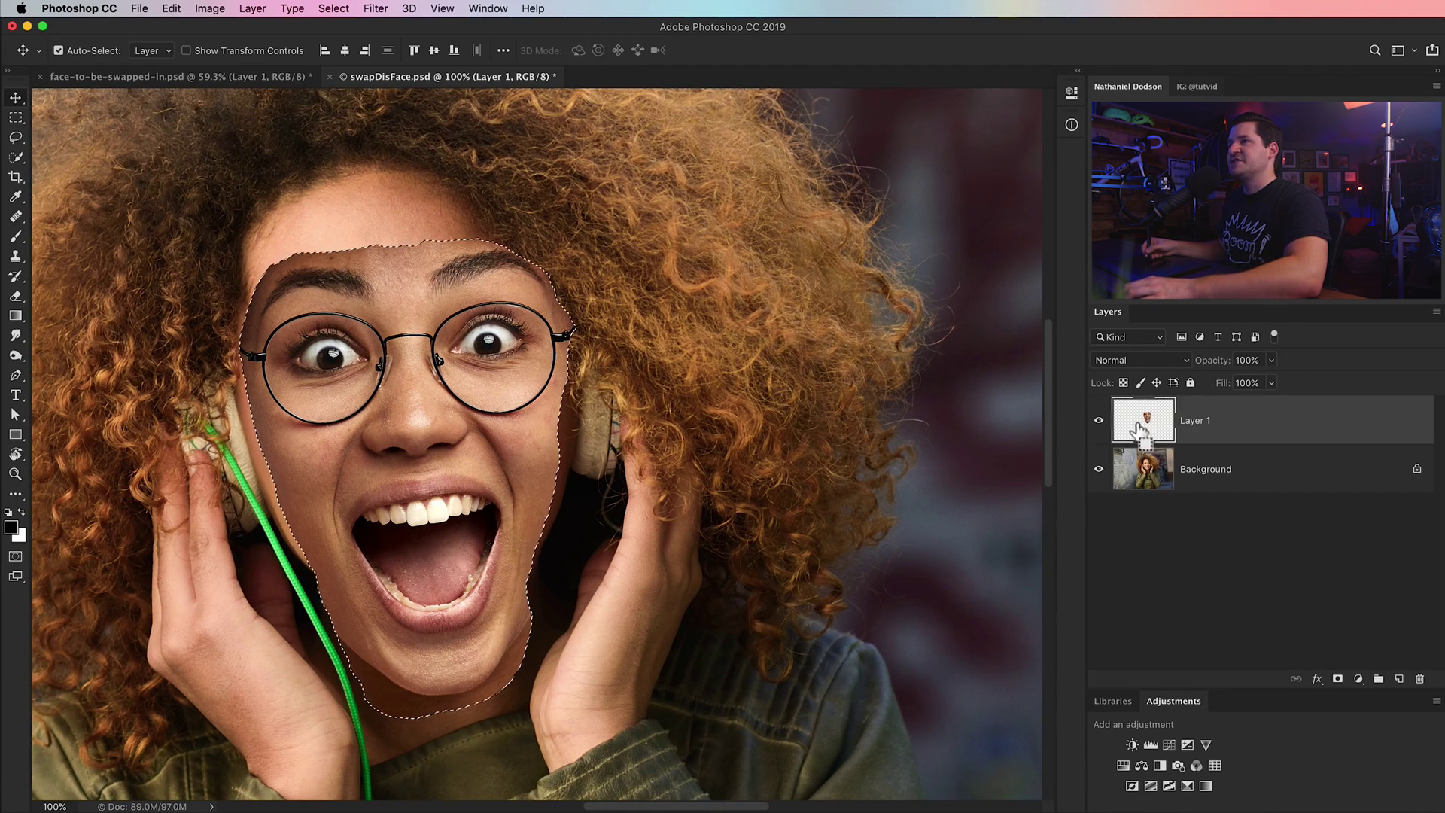
click(1099, 420)
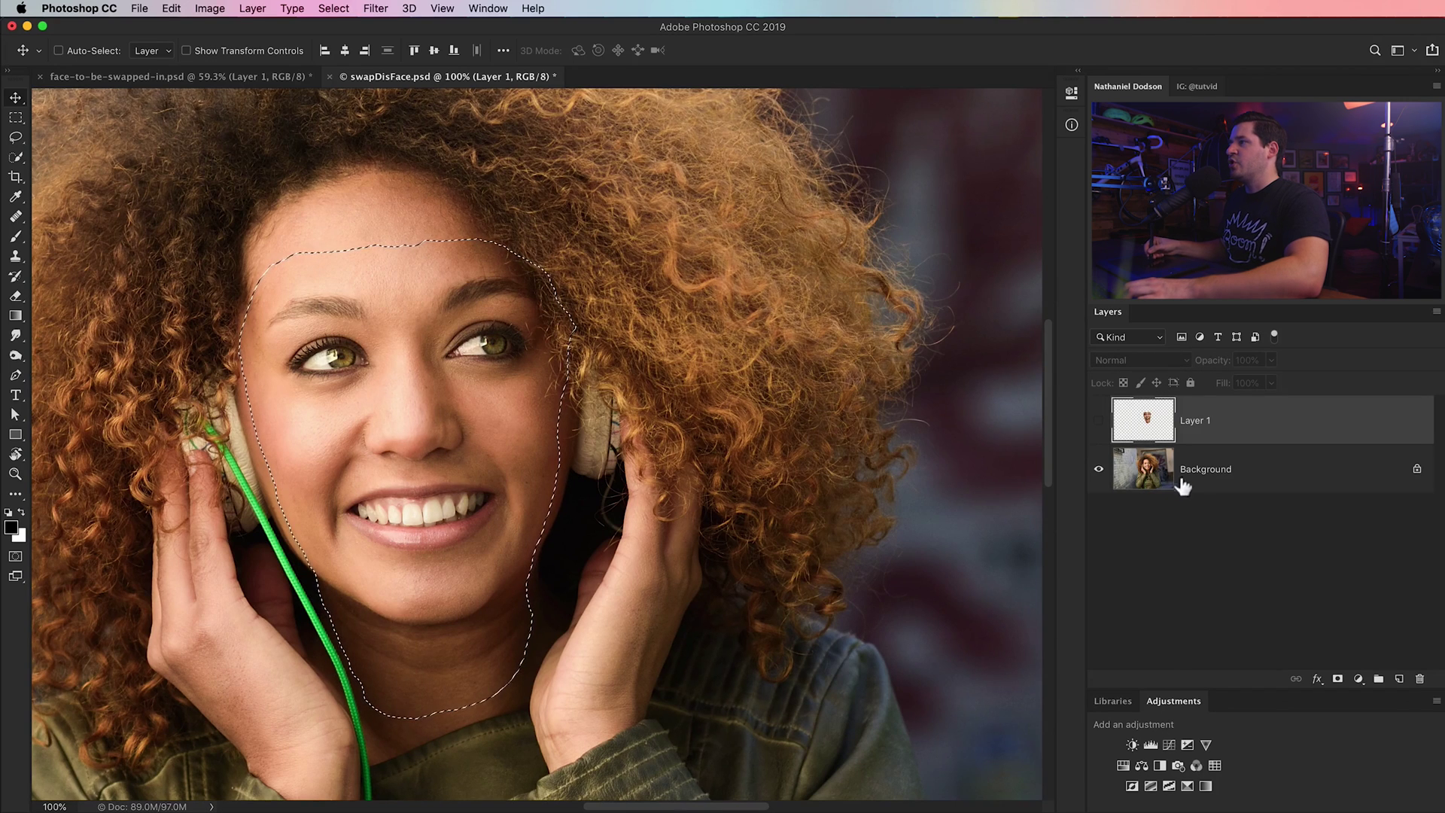
click(1257, 478)
click(1418, 470)
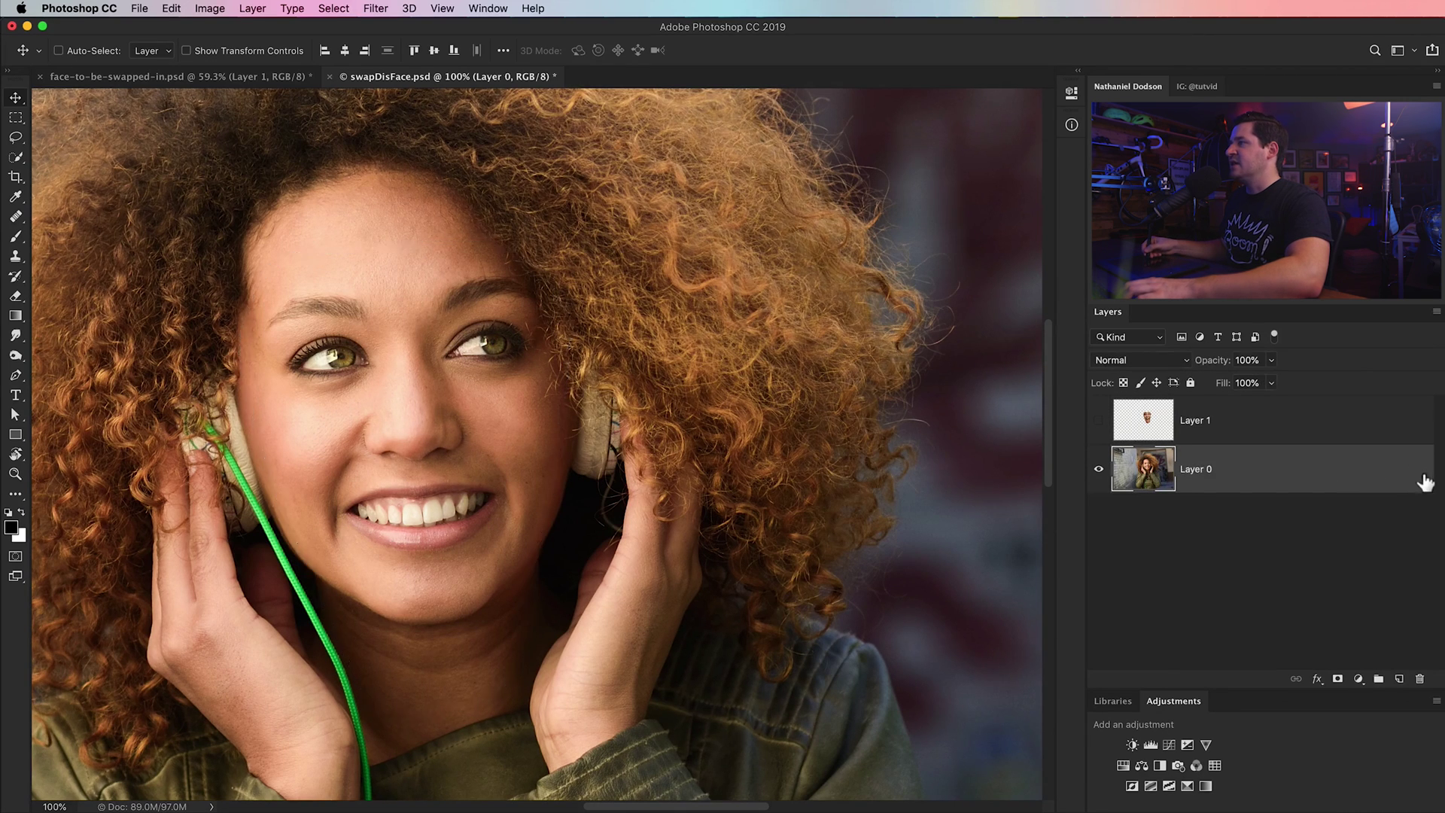
drag(1278, 476, 1399, 678)
click(1100, 519)
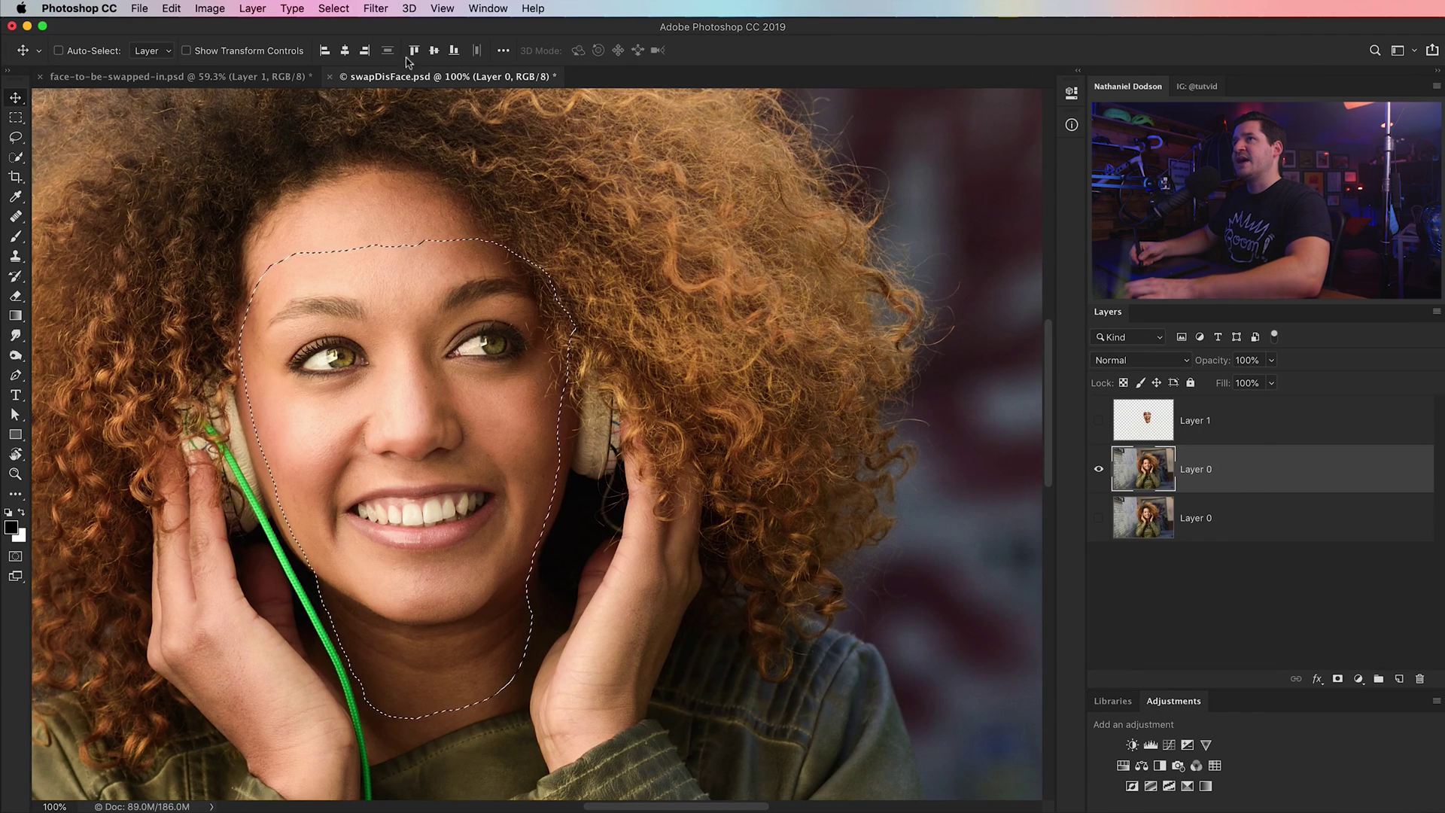
- Contract the selection by 20 px, delete the original face, and show the pasted face again
click(334, 8)
mouse_move(372, 228)
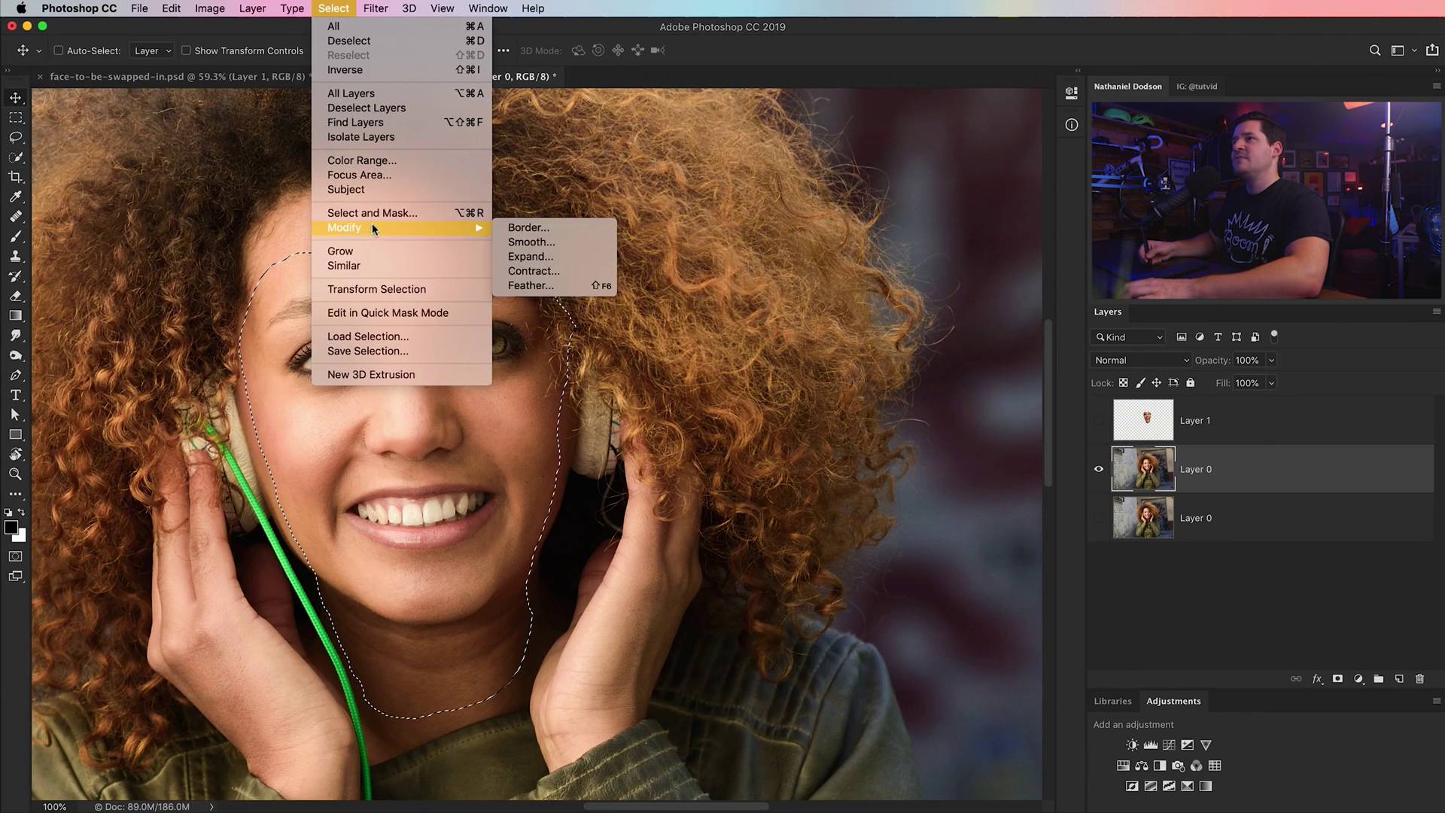
click(556, 270)
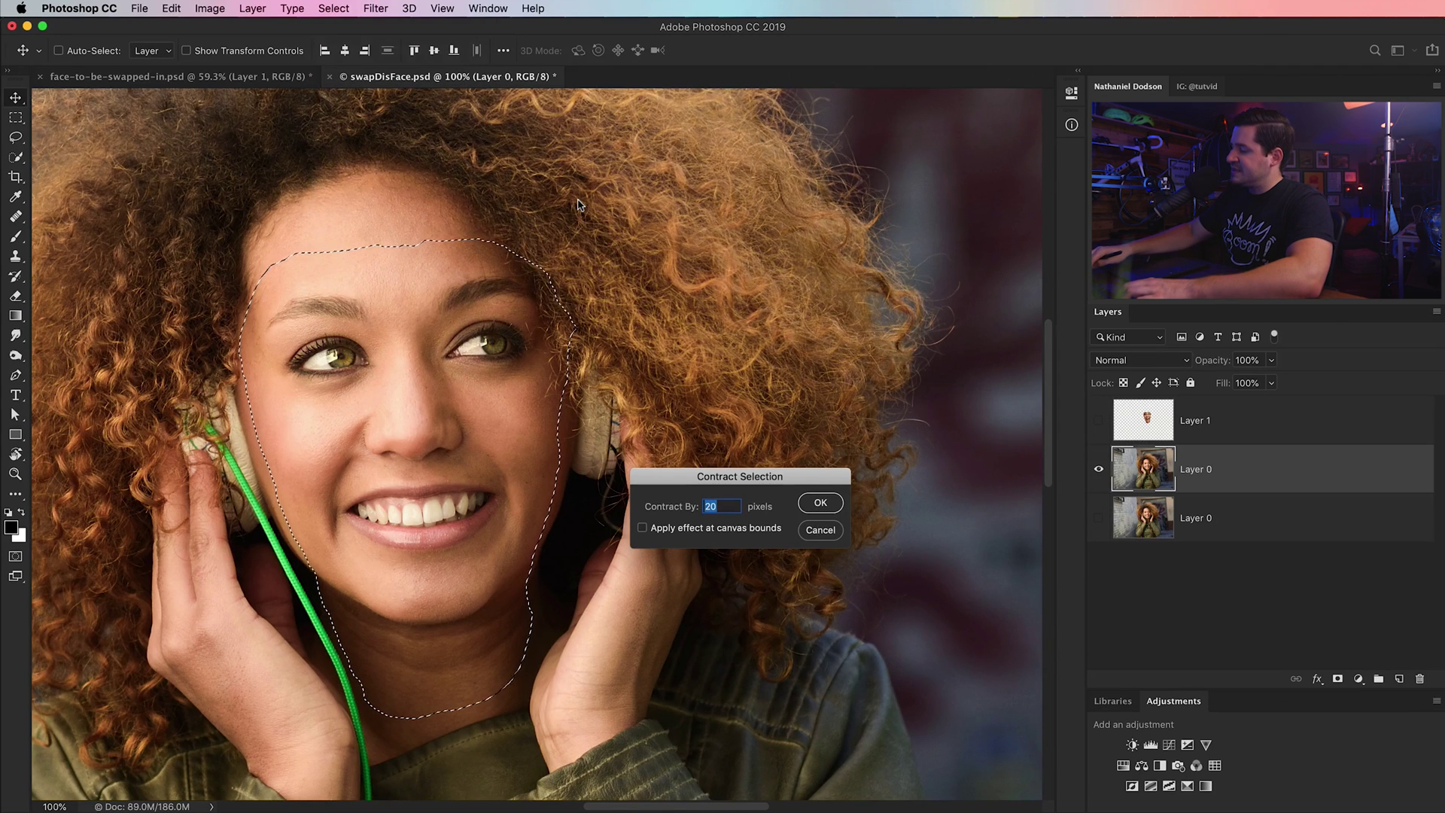
key(Return)
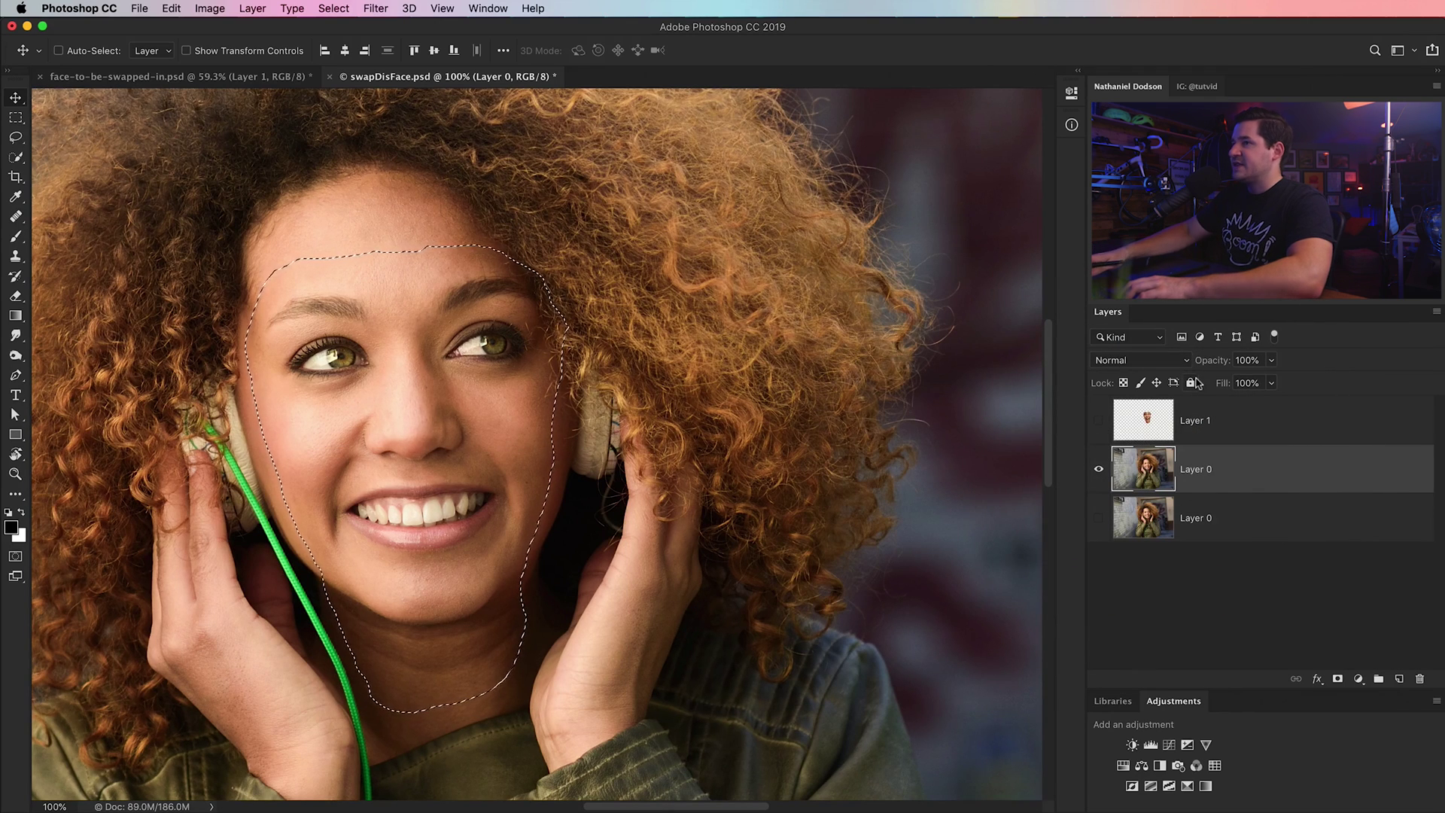
key(Delete)
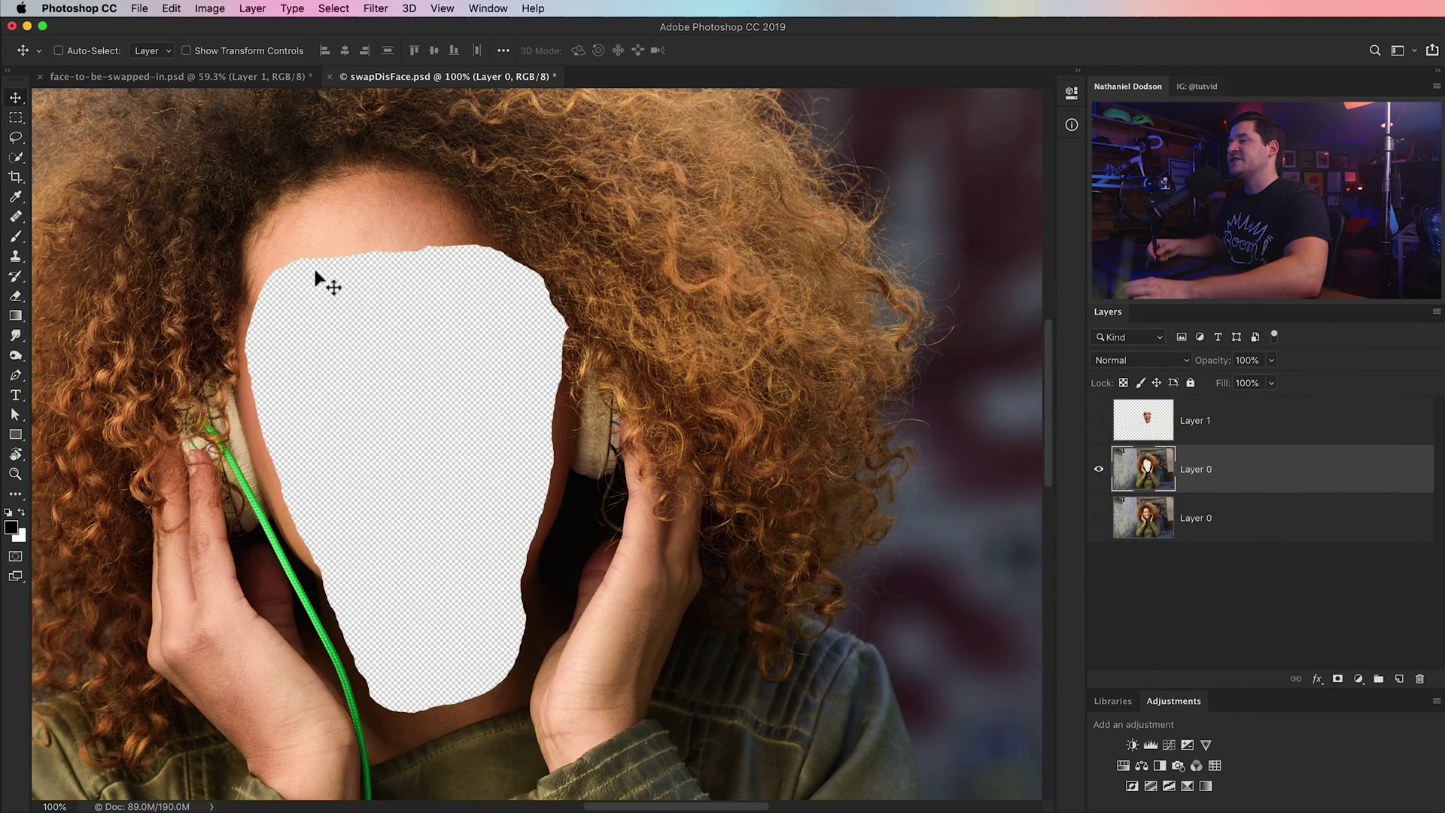
click(1099, 421)
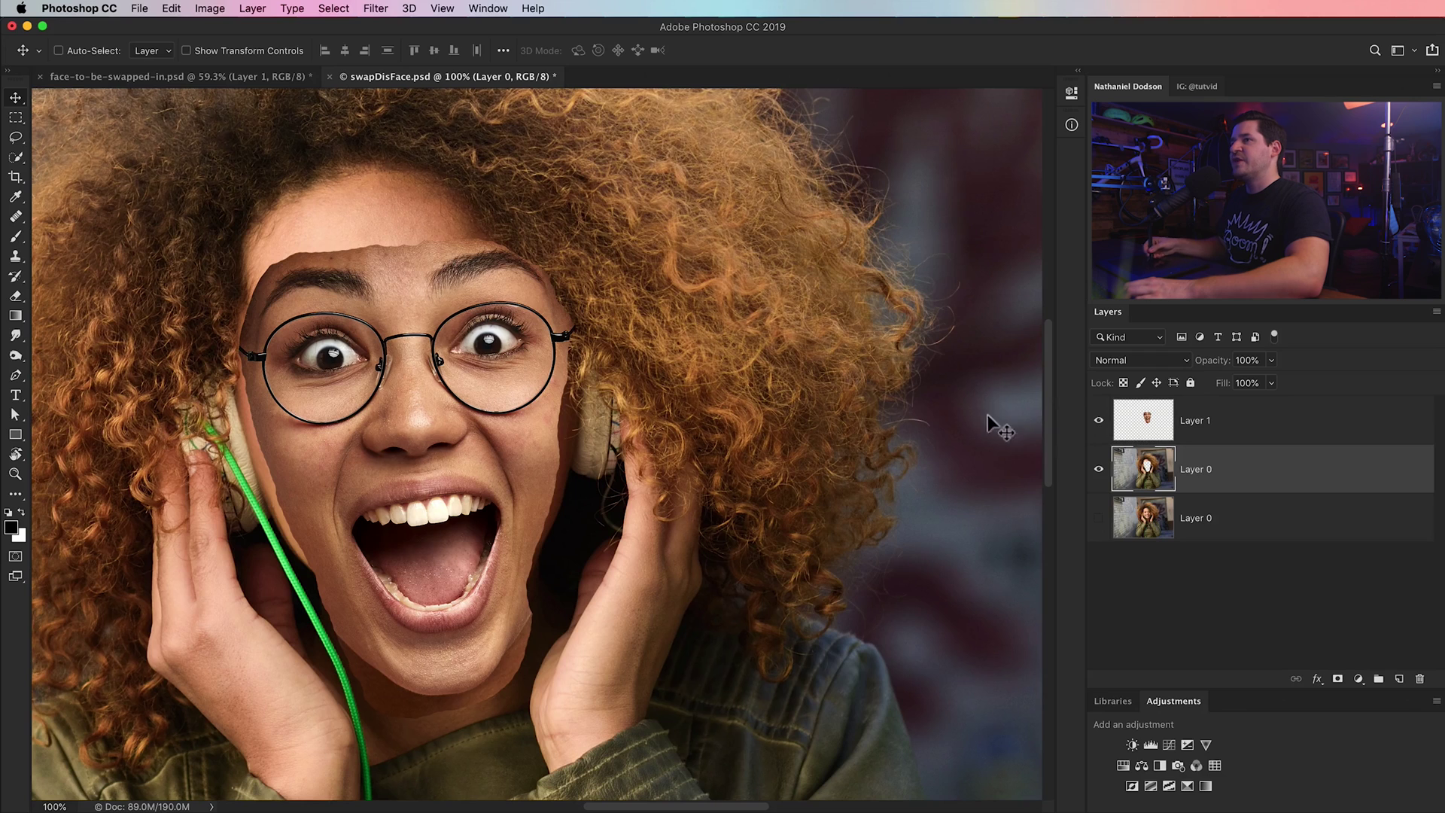
click(1242, 425)
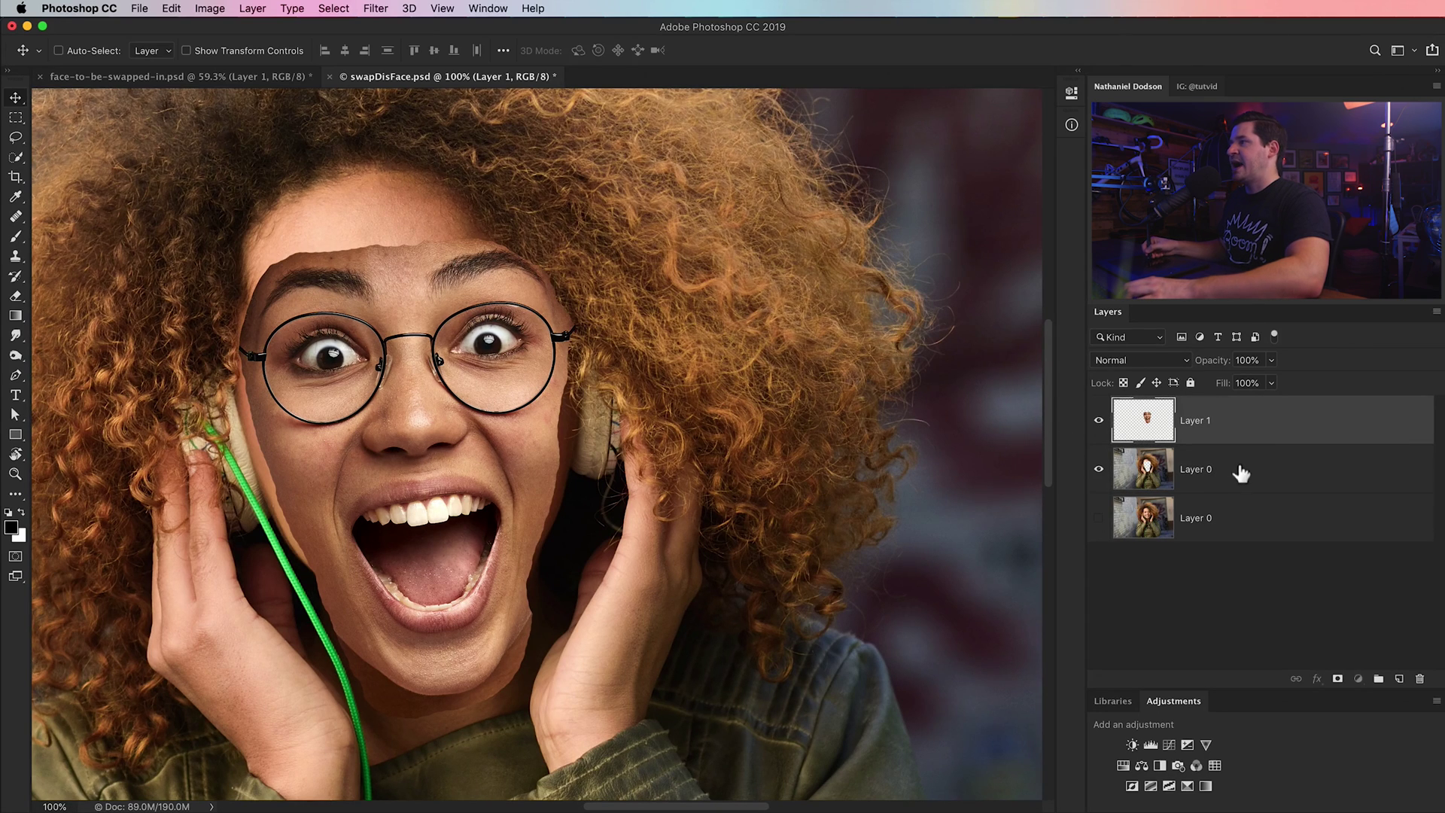
shift+click(1204, 460)
key(super+minus)
key(super+minus)
key(super+minus)
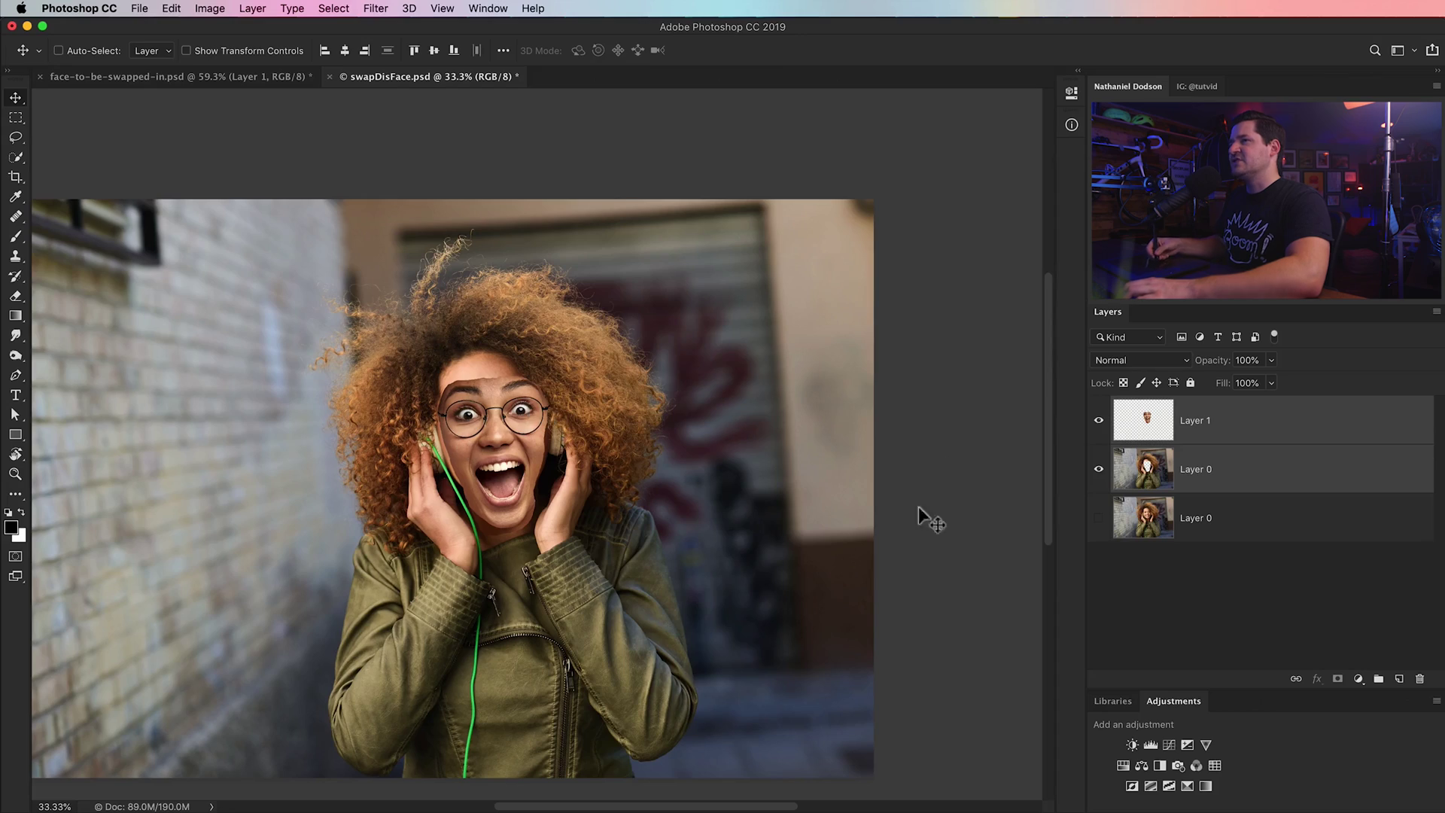
key(z)
click(483, 421)
click(483, 421)
click(482, 422)
click(1159, 441)
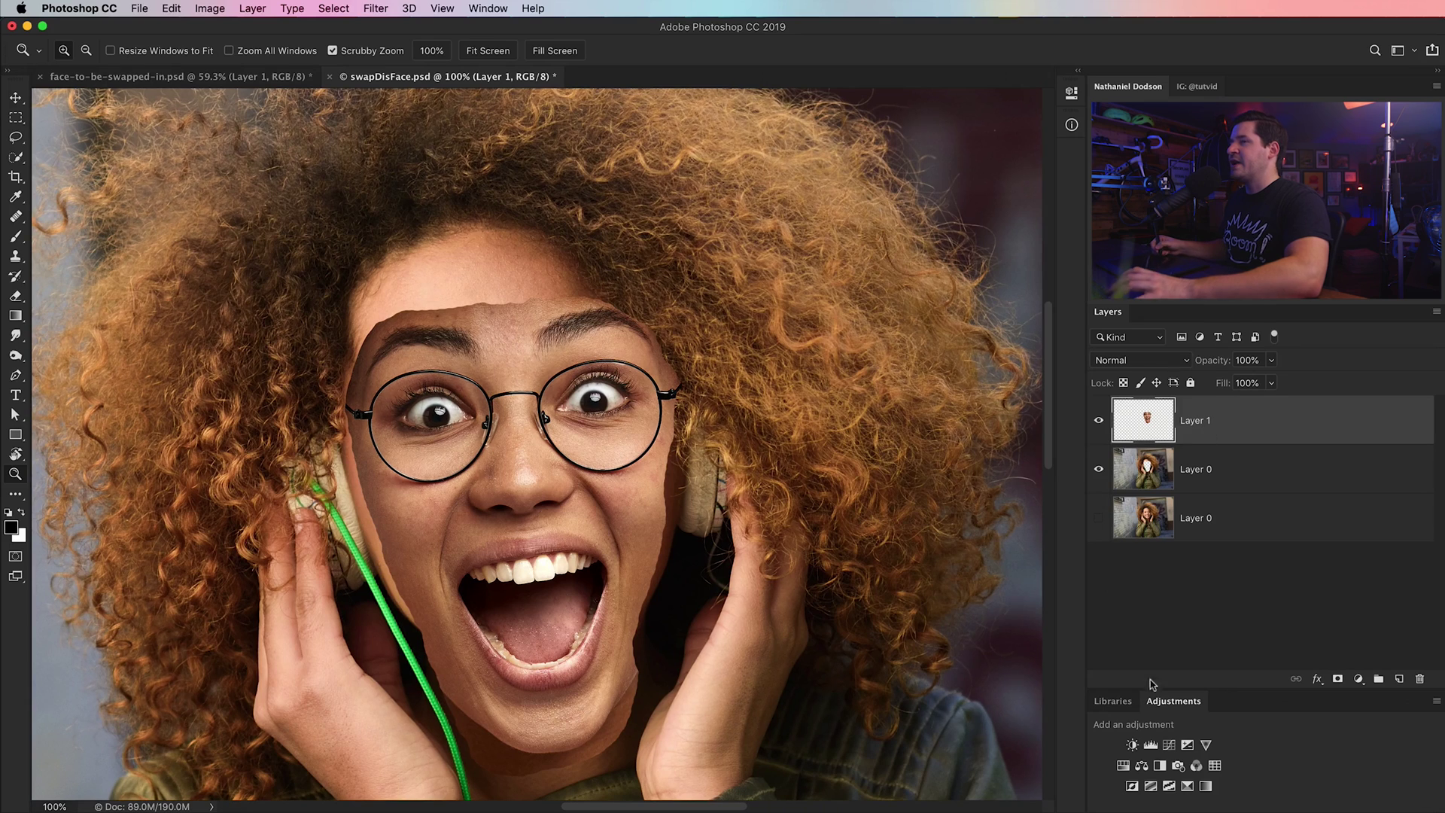
- Add a Black & White adjustment layer over the composite
click(1175, 765)
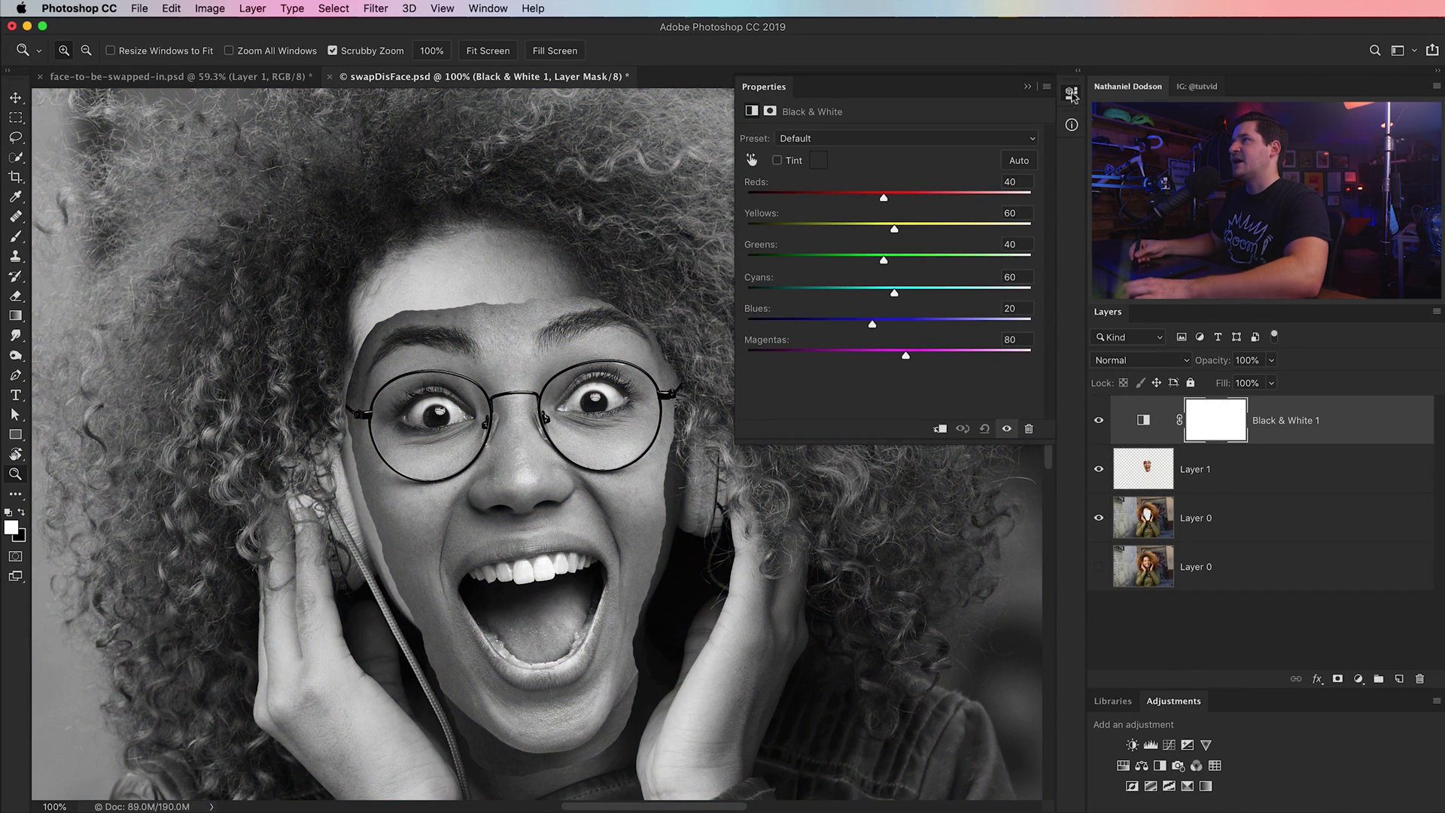
click(1072, 94)
scroll(520, 413, down, 3)
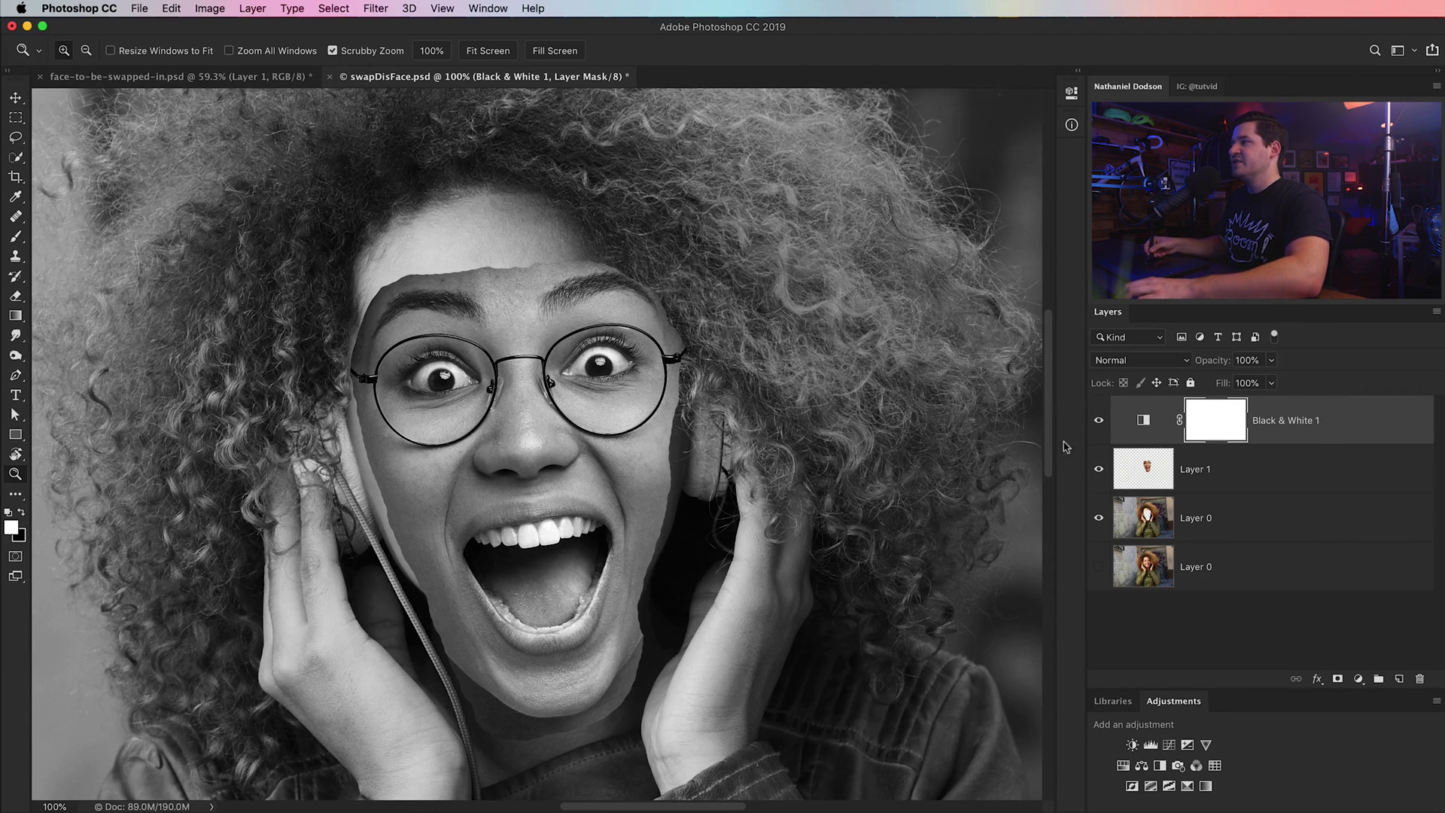
- Apply Levels 0/1.19/228 with output 14–246 to the pasted face layer
click(1183, 484)
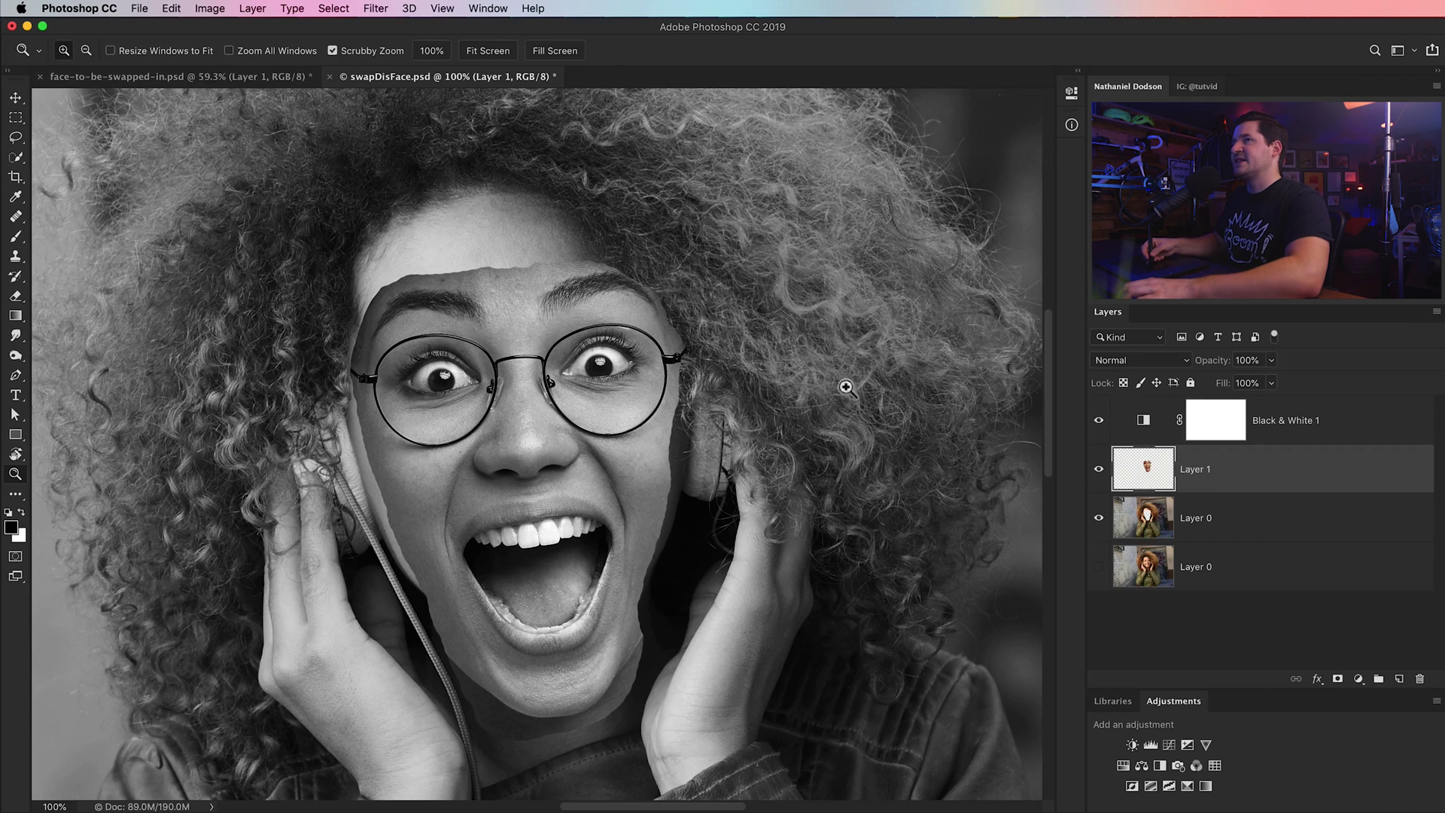
click(211, 11)
mouse_move(258, 53)
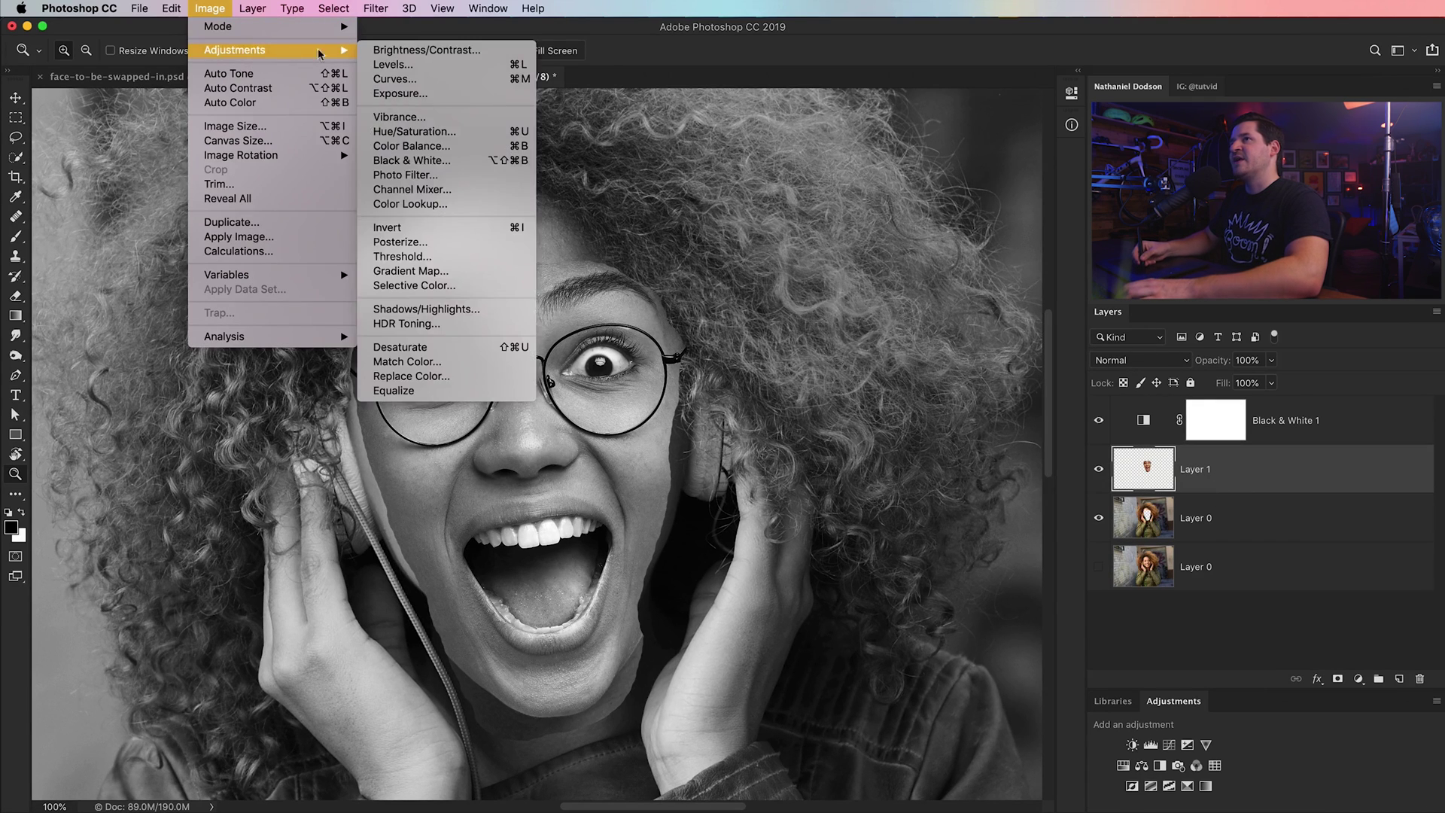
click(393, 64)
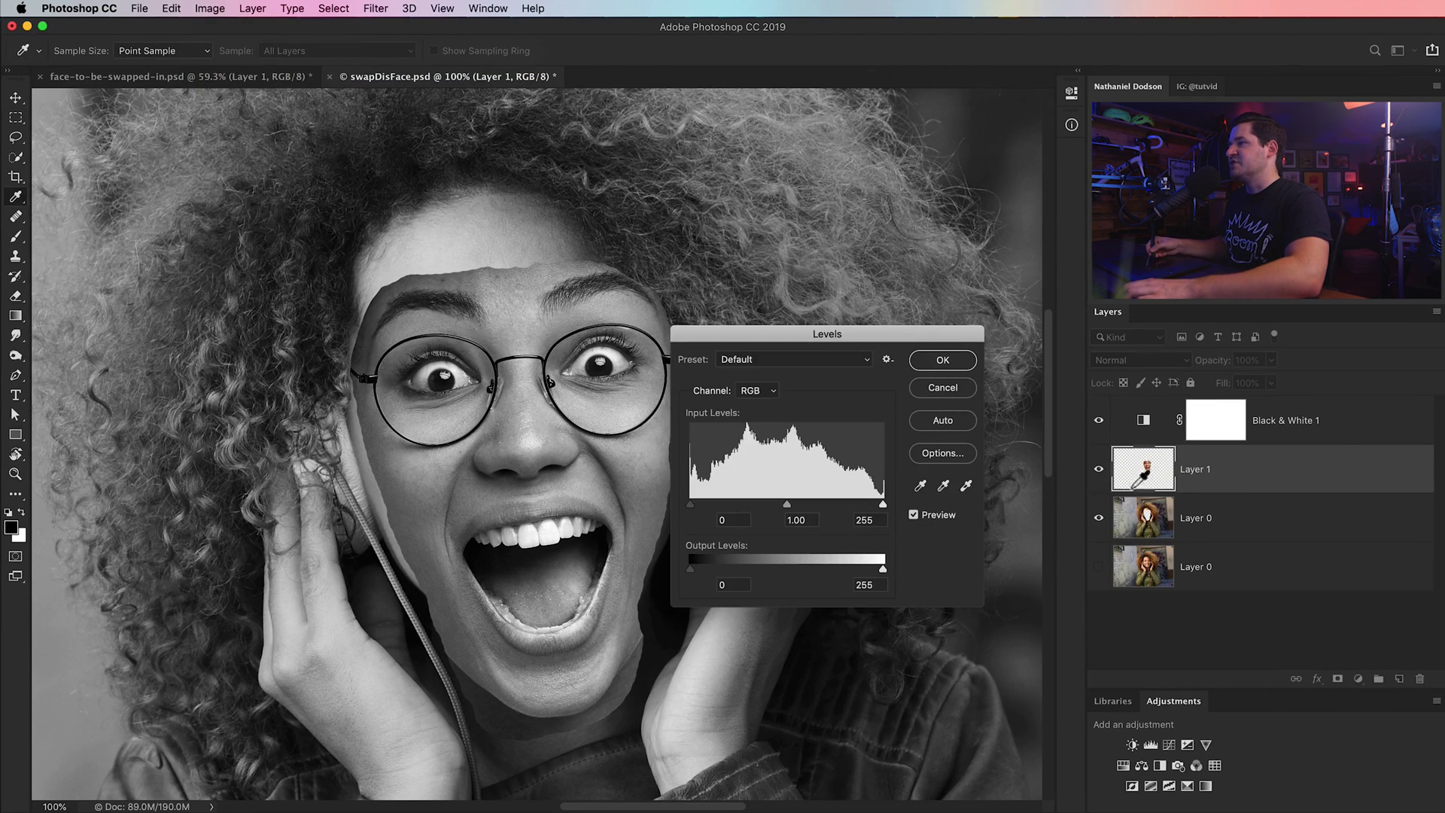
drag(869, 348, 946, 417)
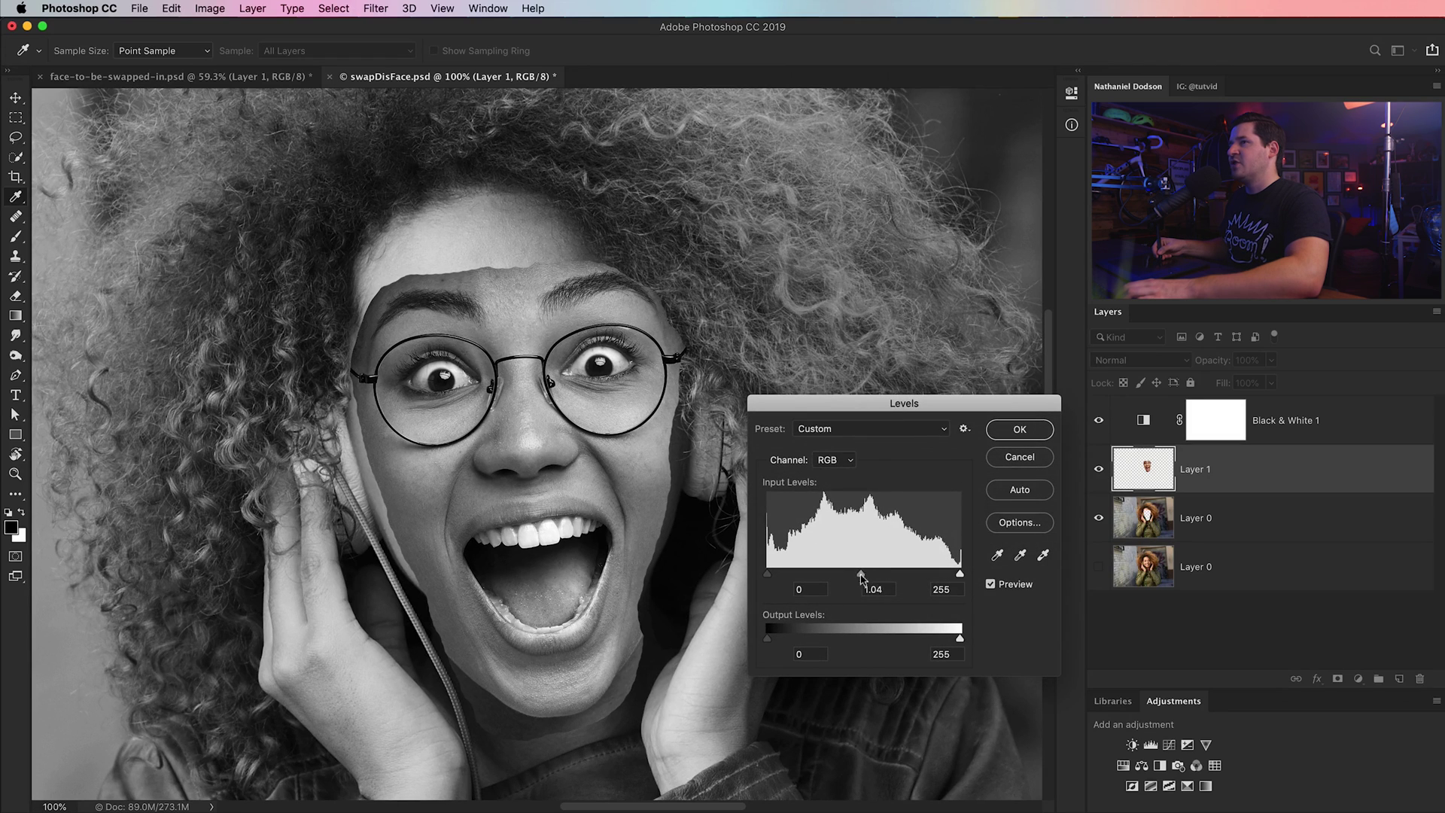
drag(862, 578, 855, 578)
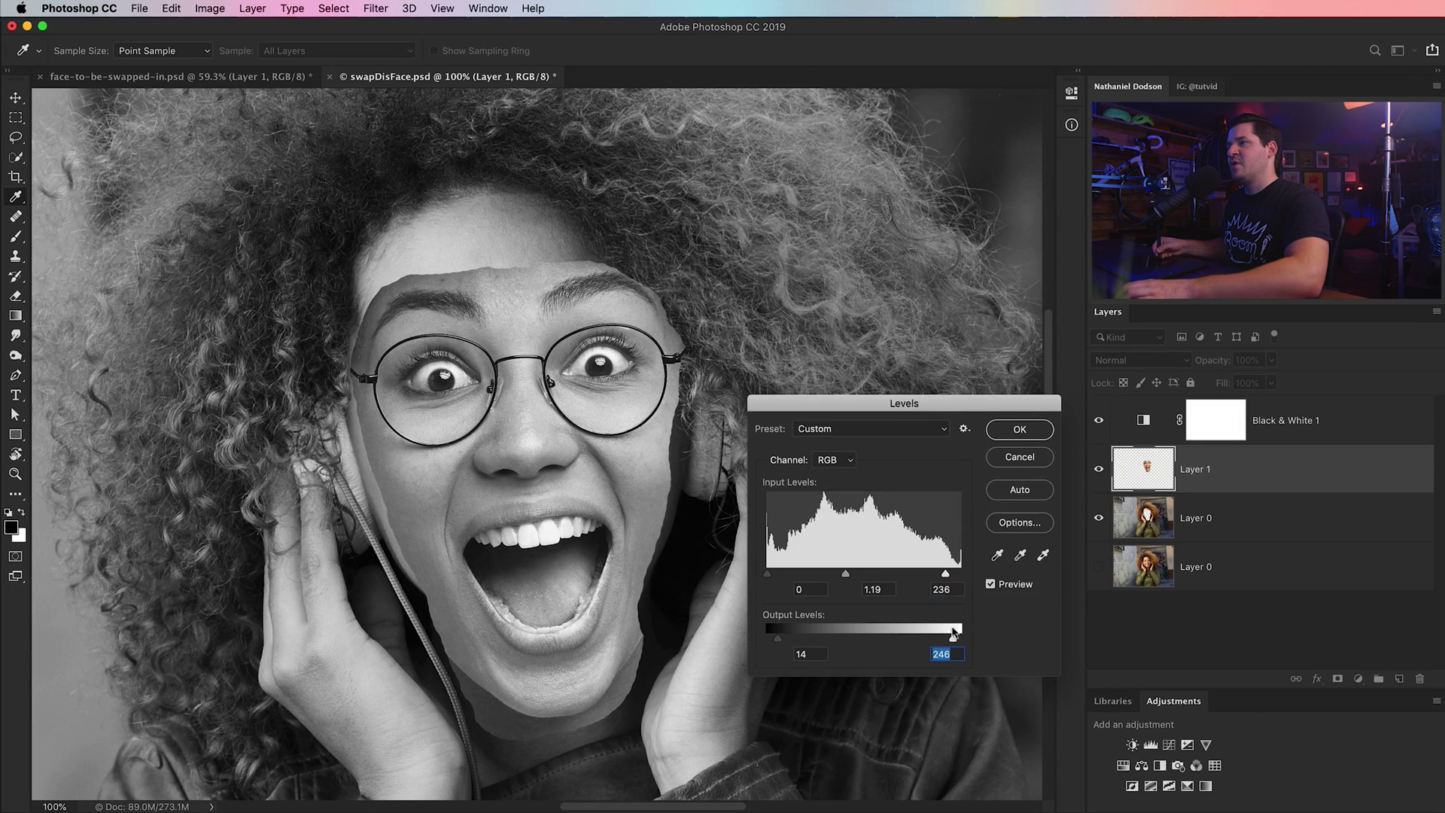
click(991, 585)
click(991, 585)
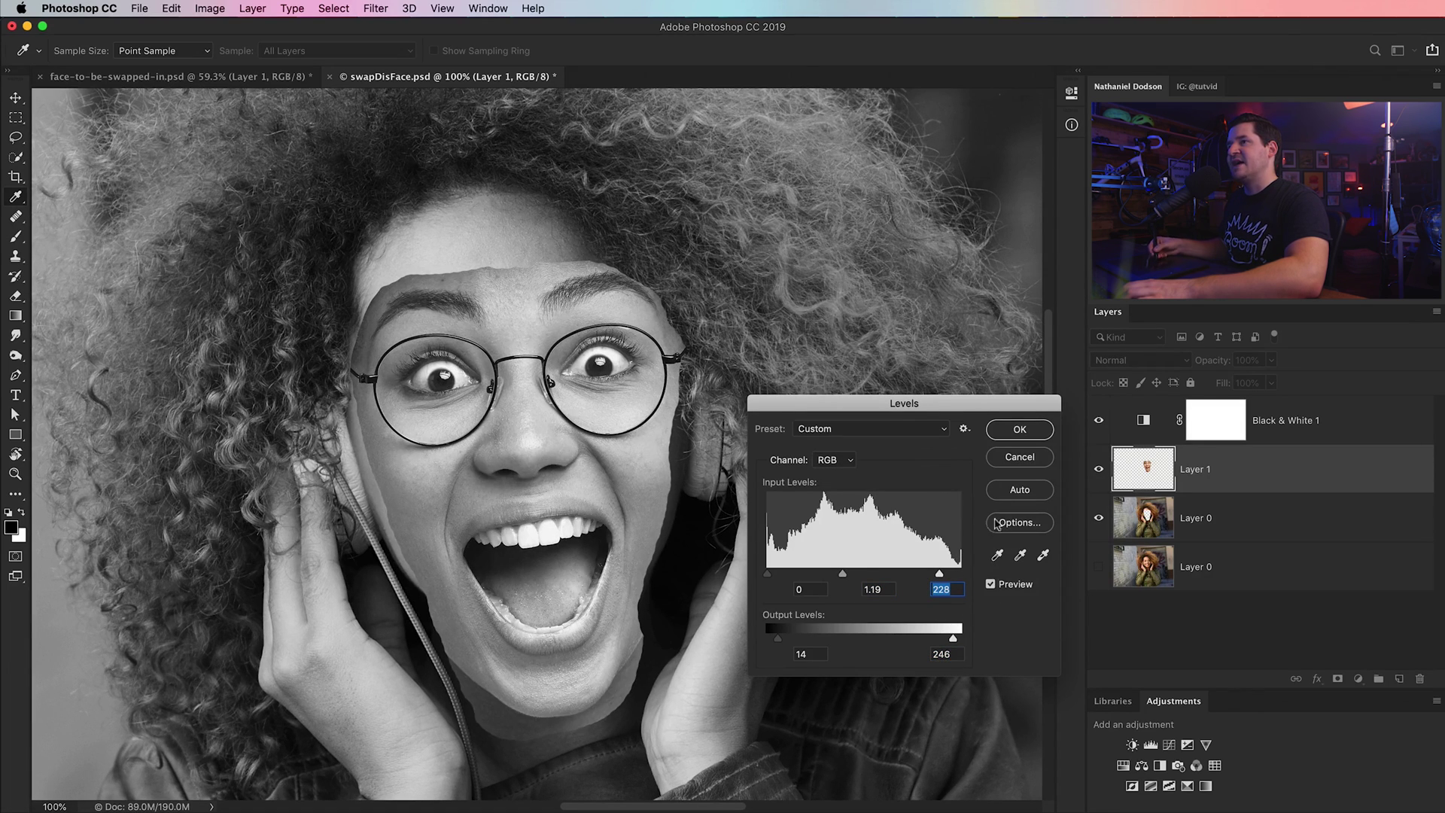
click(1033, 430)
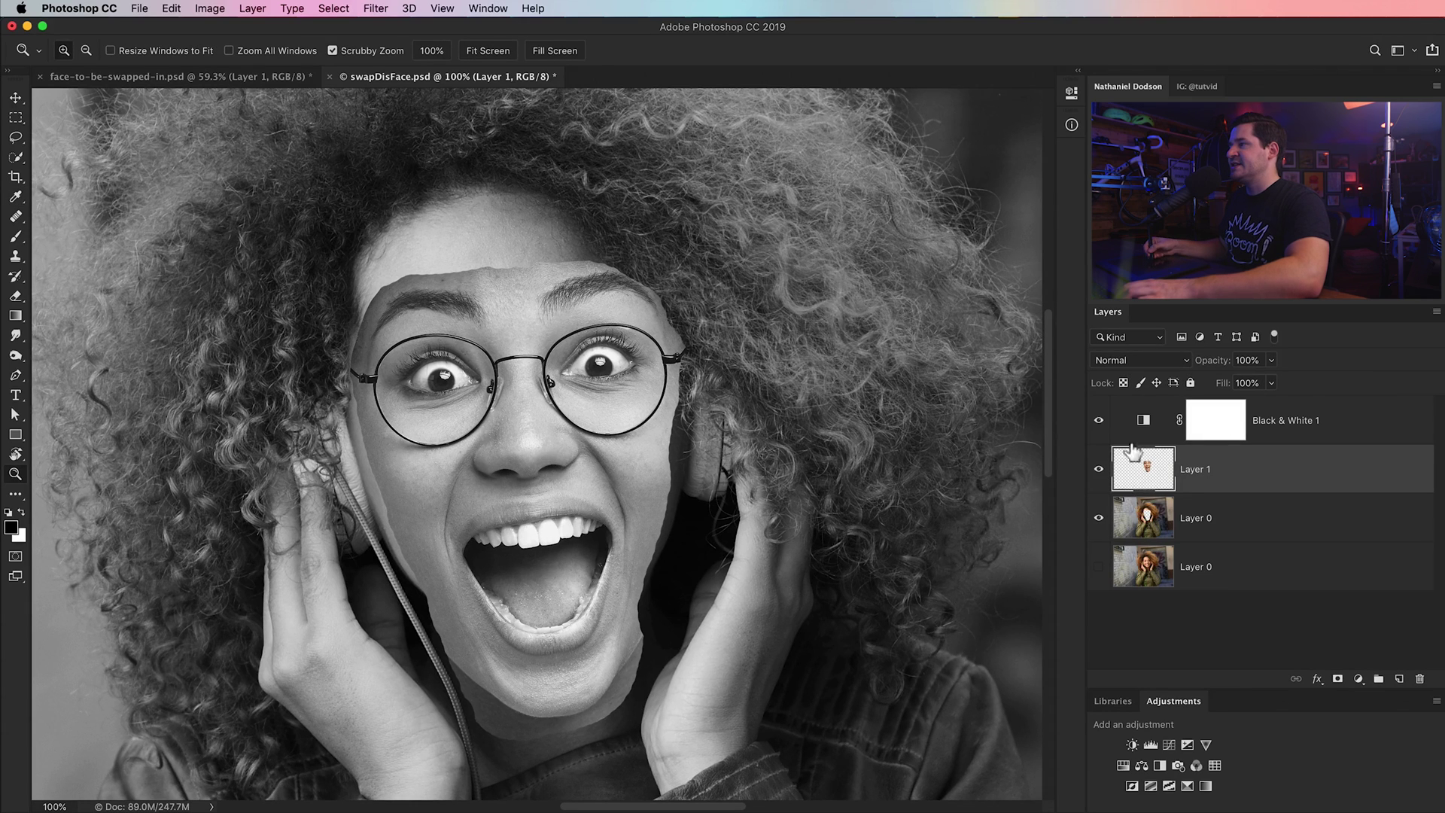
- Delete the Black & White layer, then auto-blend the face and Layer 0 as a Panorama with Seamless Tones and Colors
drag(1148, 424, 1419, 679)
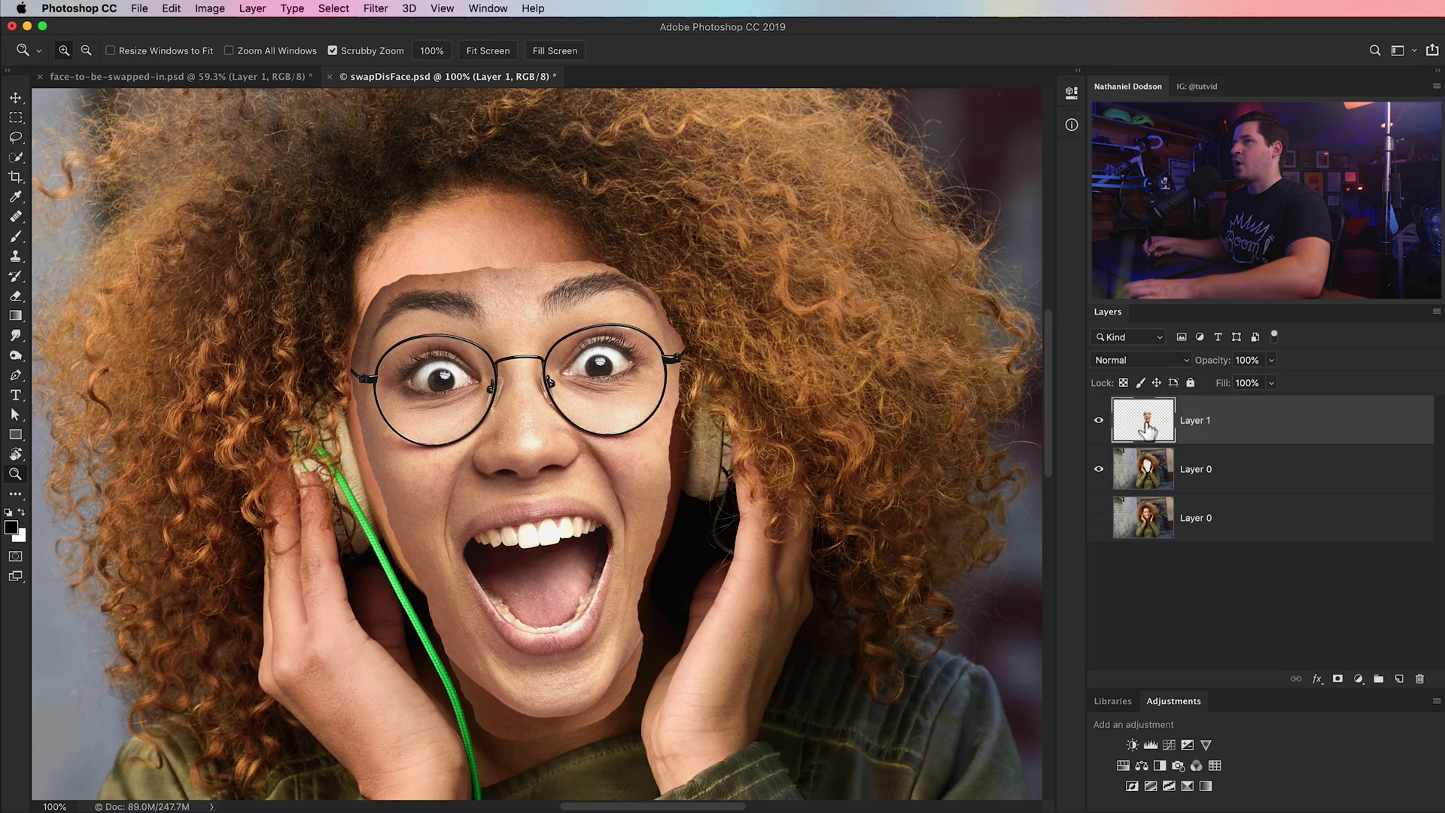
shift+click(1244, 472)
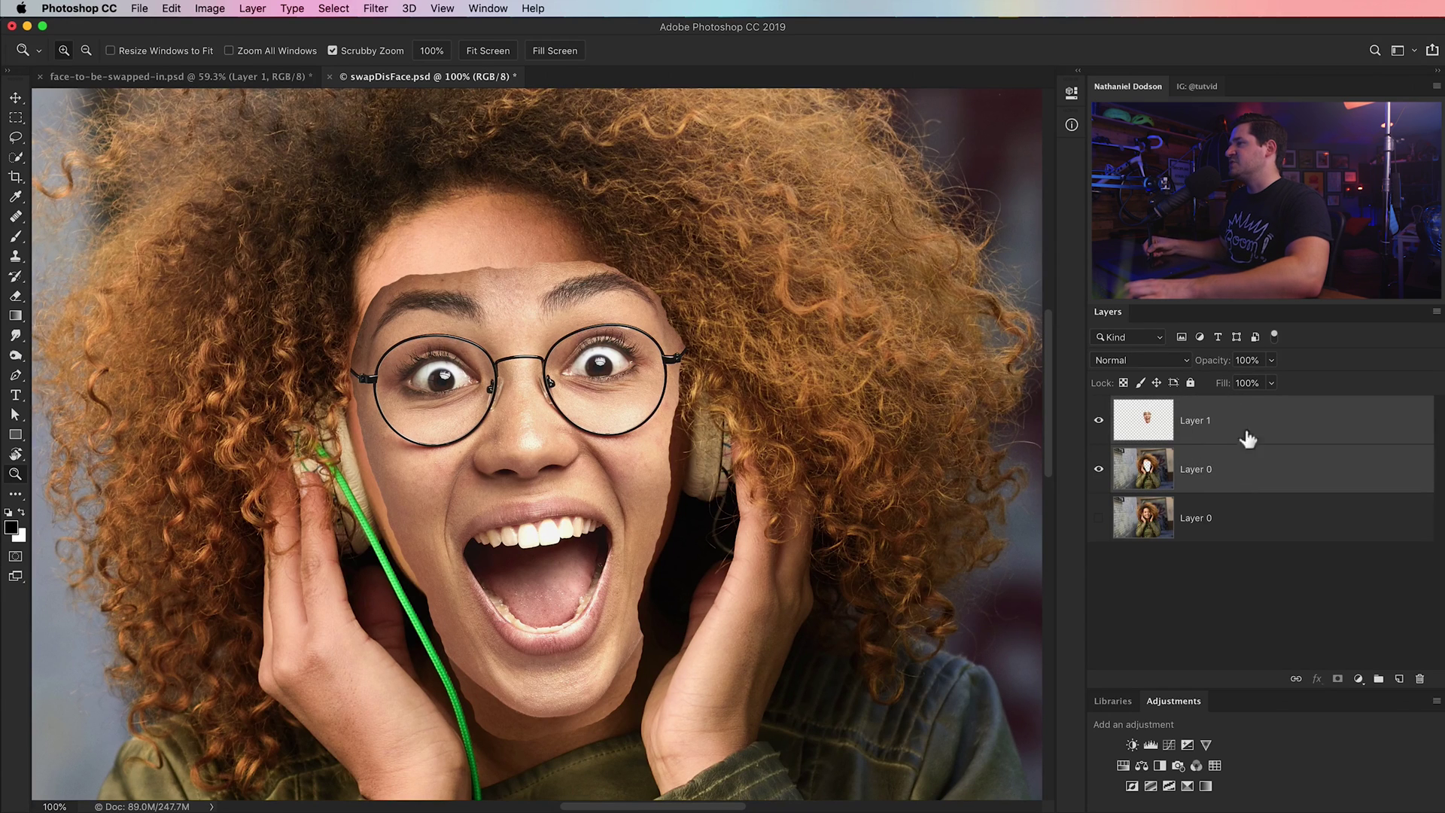
click(172, 8)
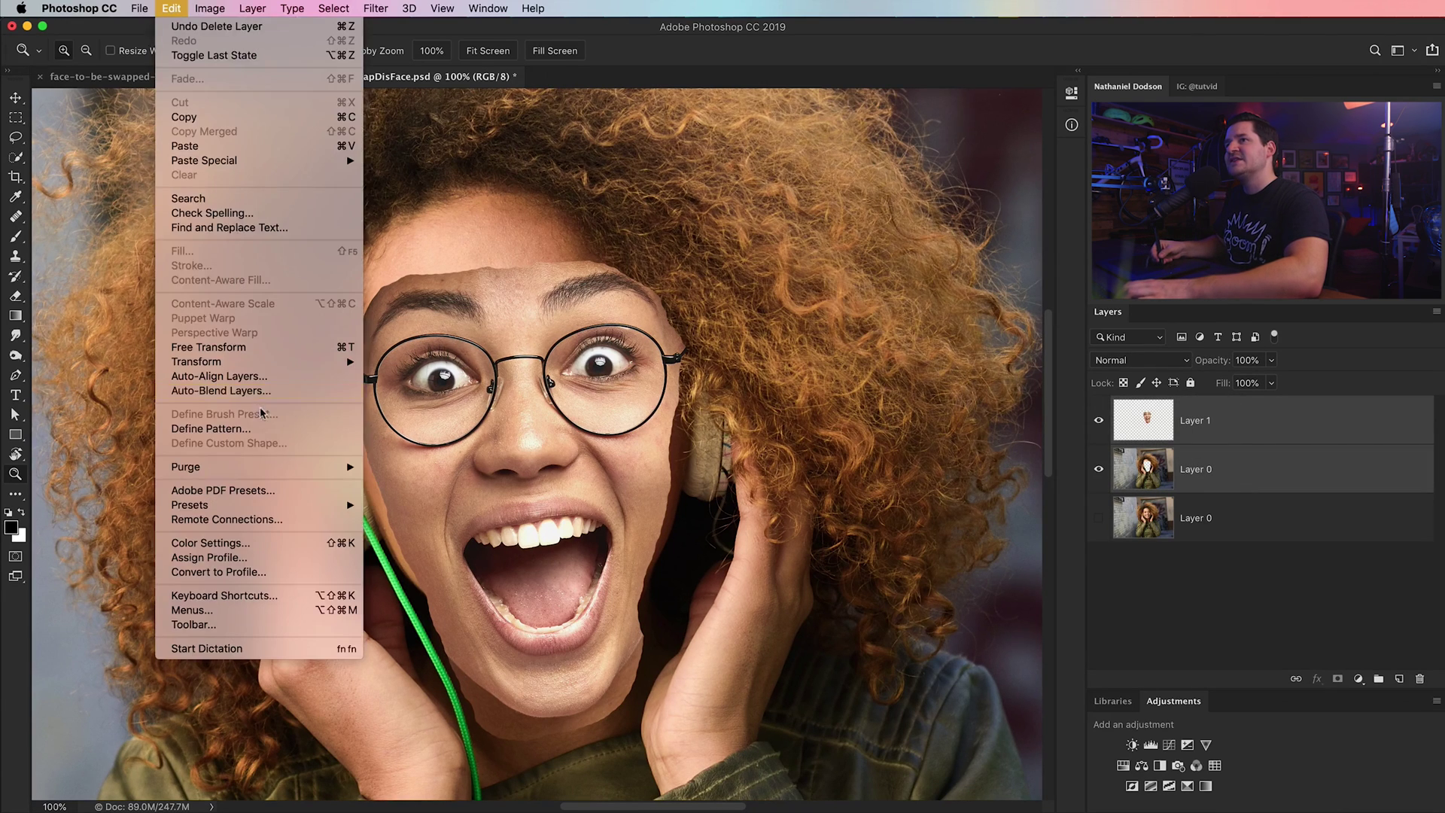
click(240, 392)
drag(870, 226, 930, 395)
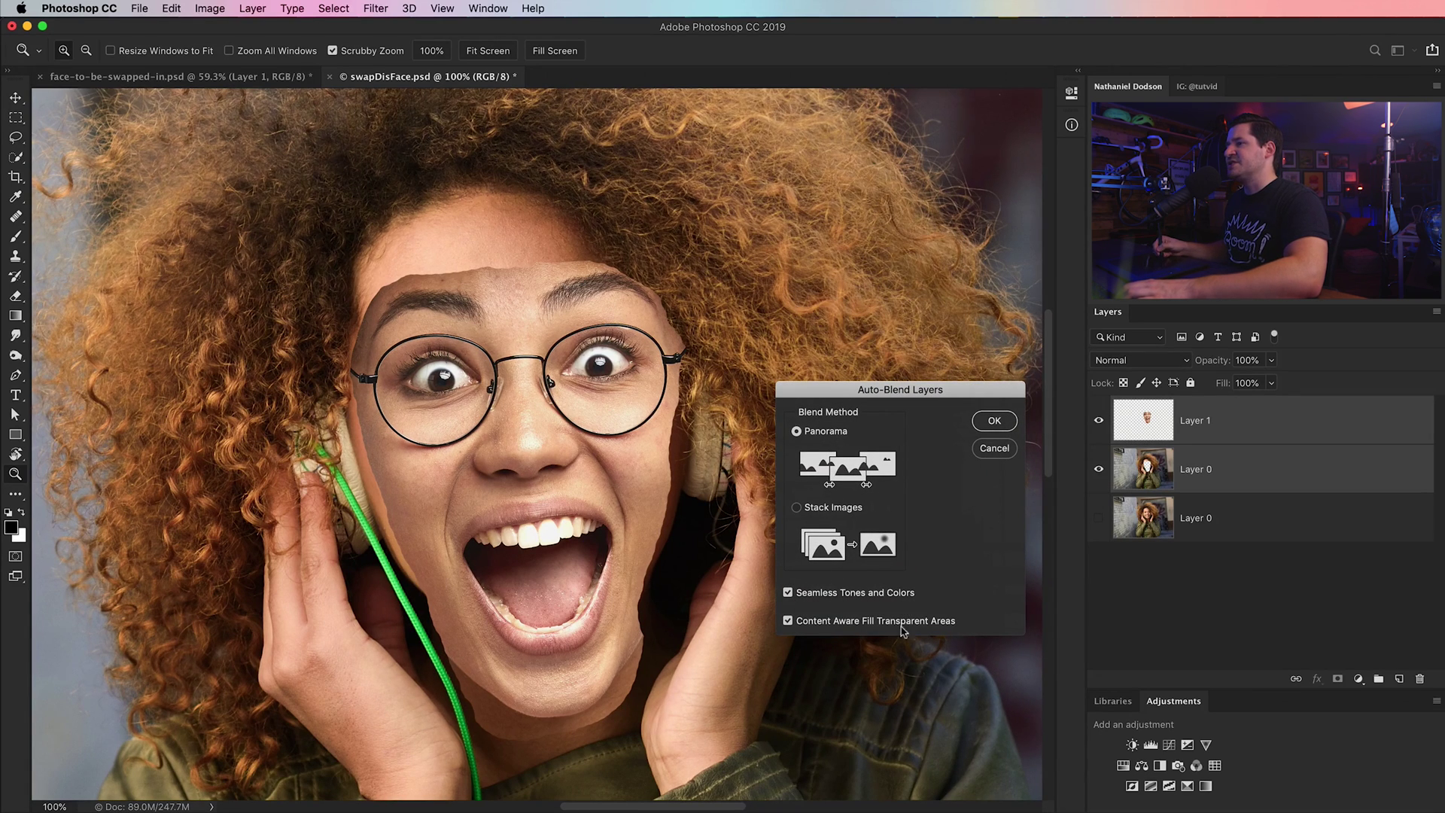
click(992, 422)
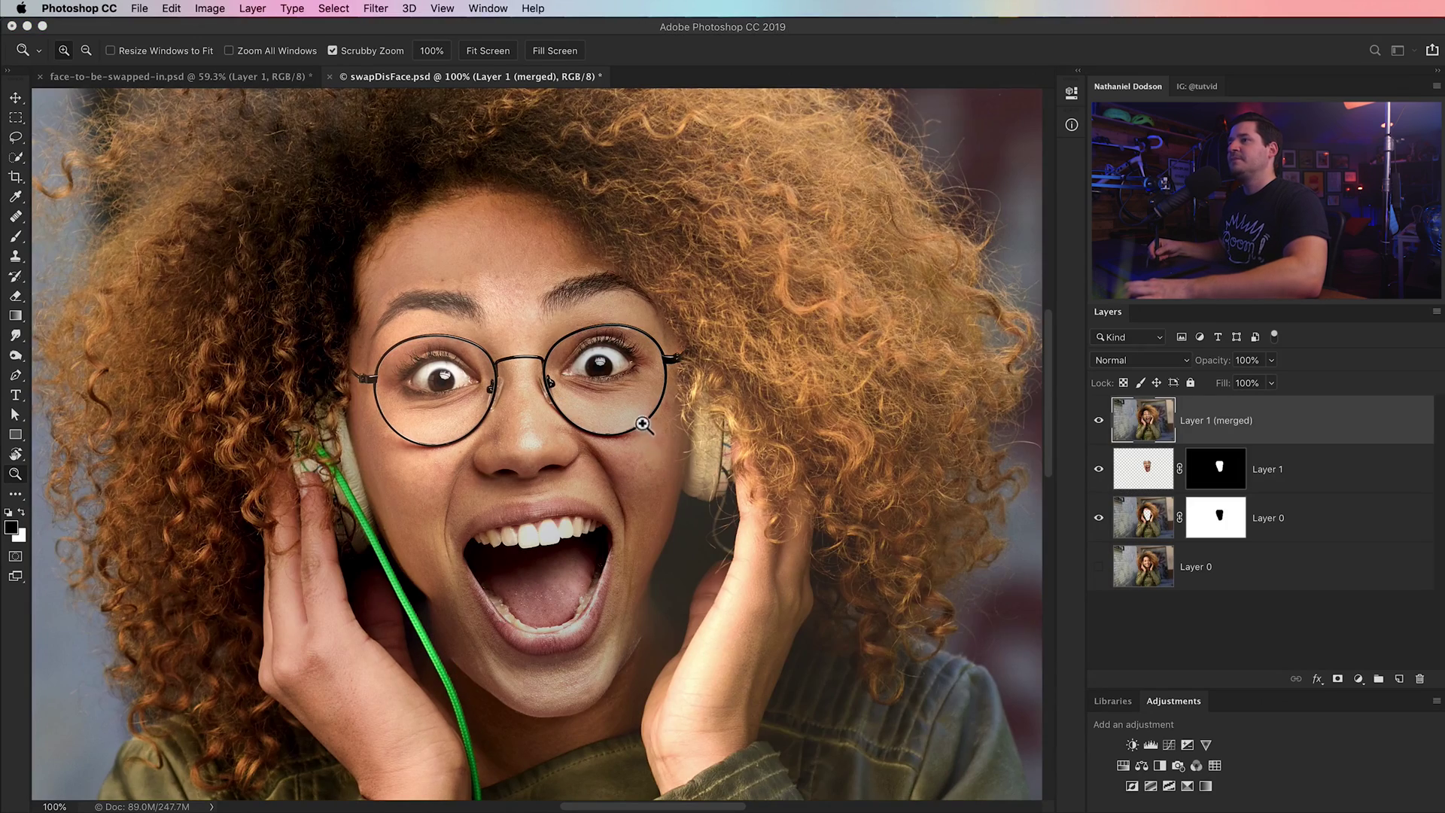
- Zoom to 300% on the mouth and jaw and pan the jaw-and-hand area into view
drag(643, 423, 719, 456)
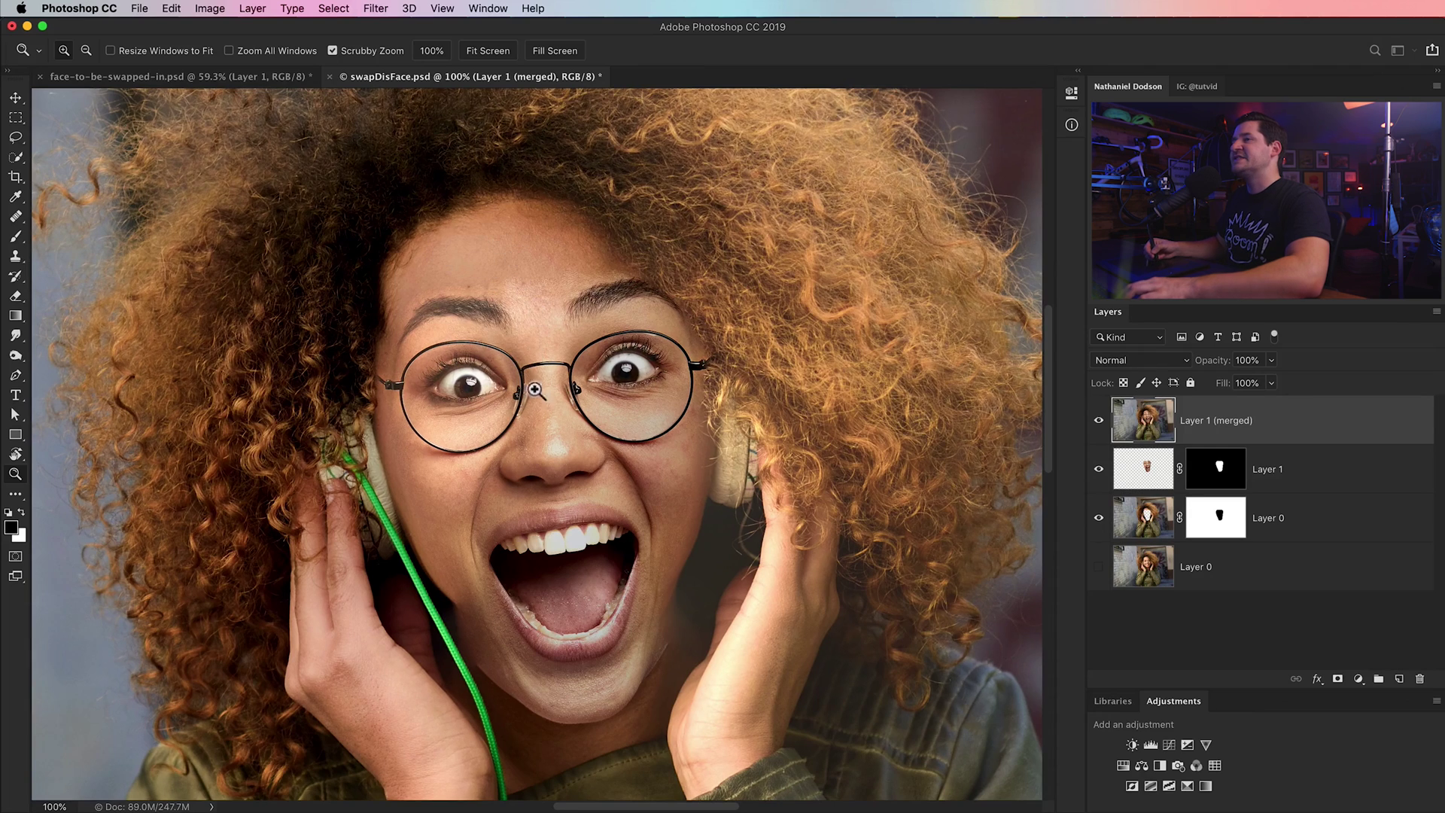
scroll(587, 436, down, 2)
scroll(588, 436, right, 2)
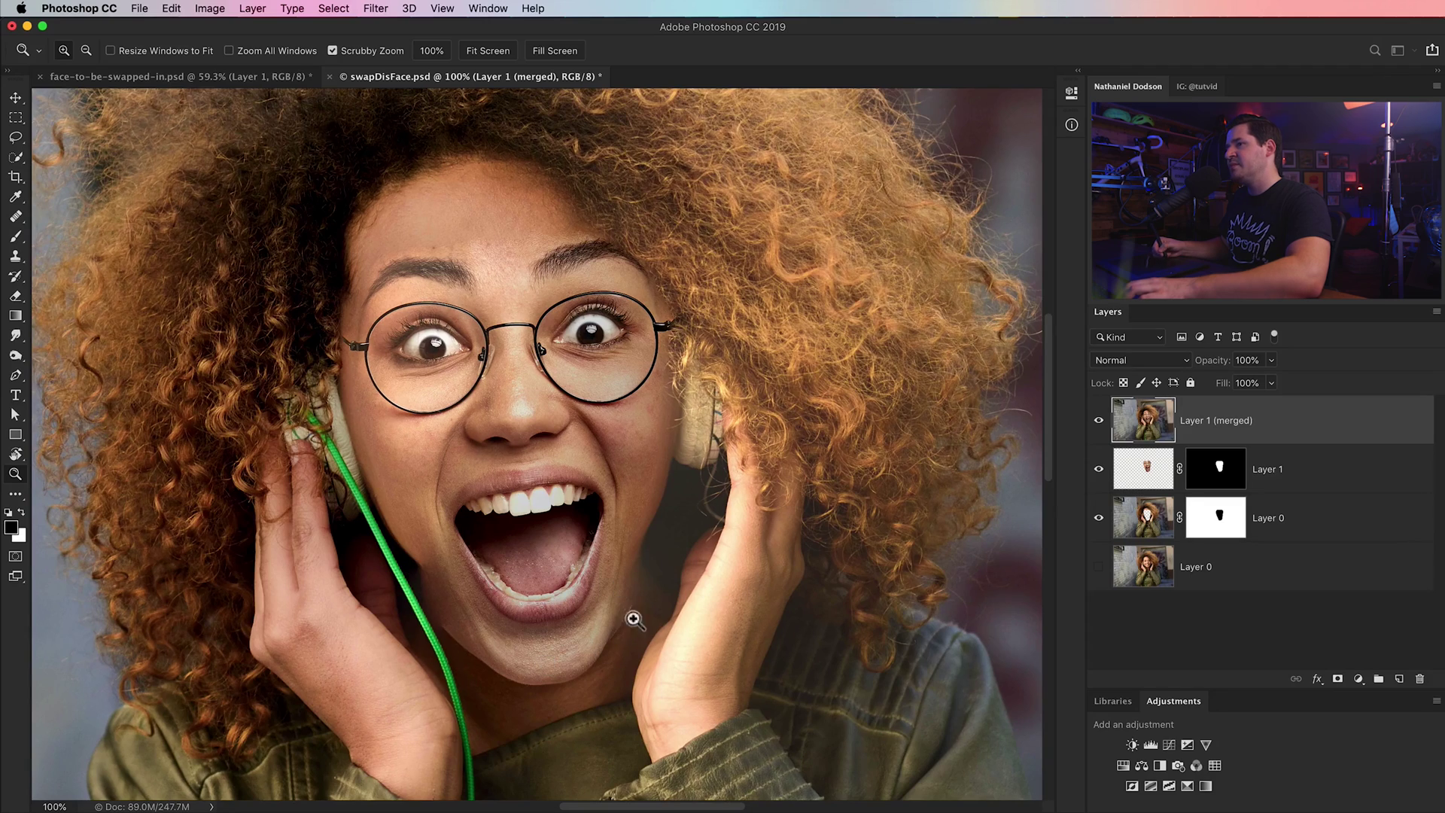
drag(650, 598, 597, 494)
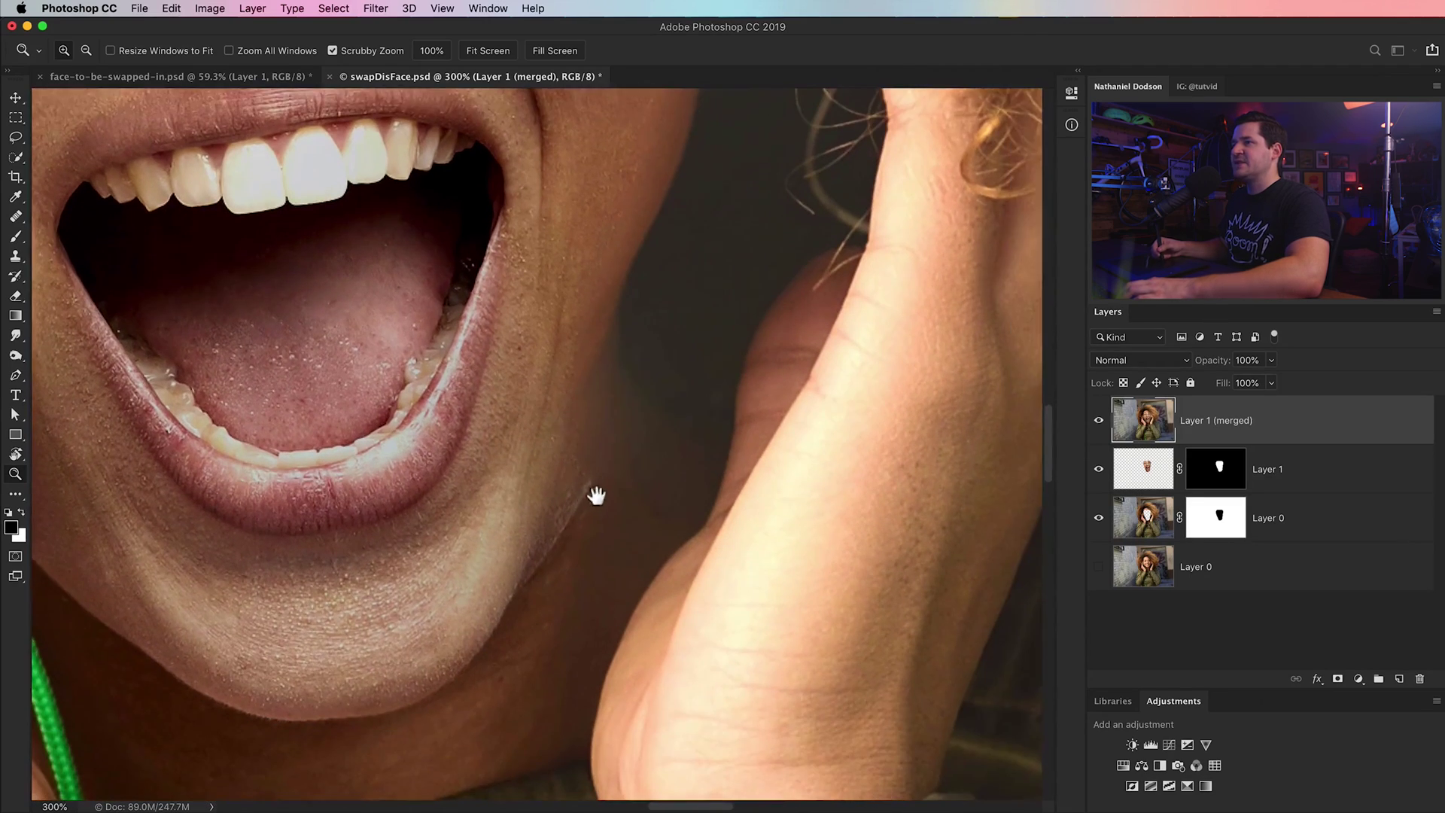
drag(662, 403, 515, 516)
- Add a new empty layer and lasso the light area between the jaw and the right hand
click(1398, 679)
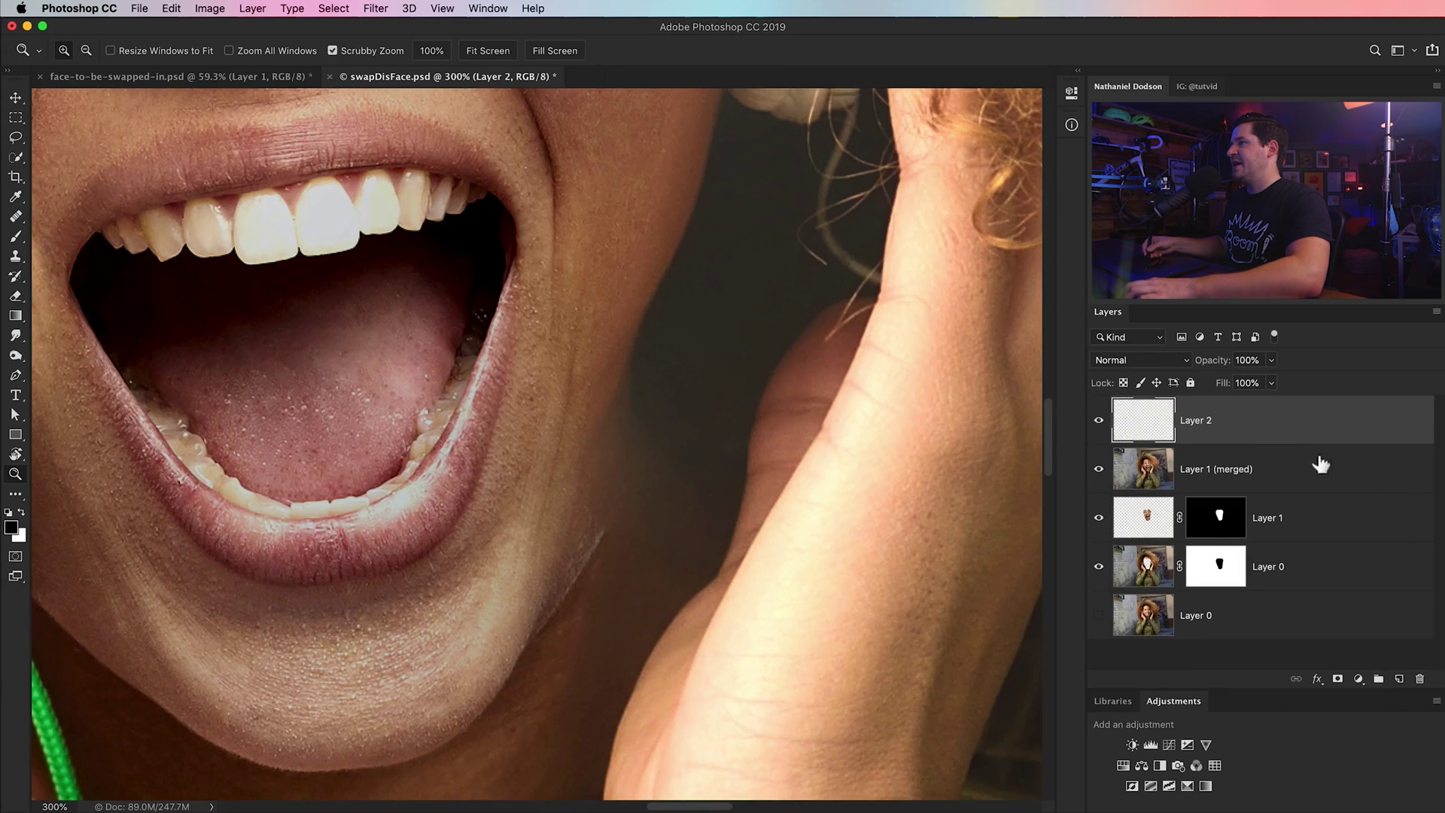
key(l)
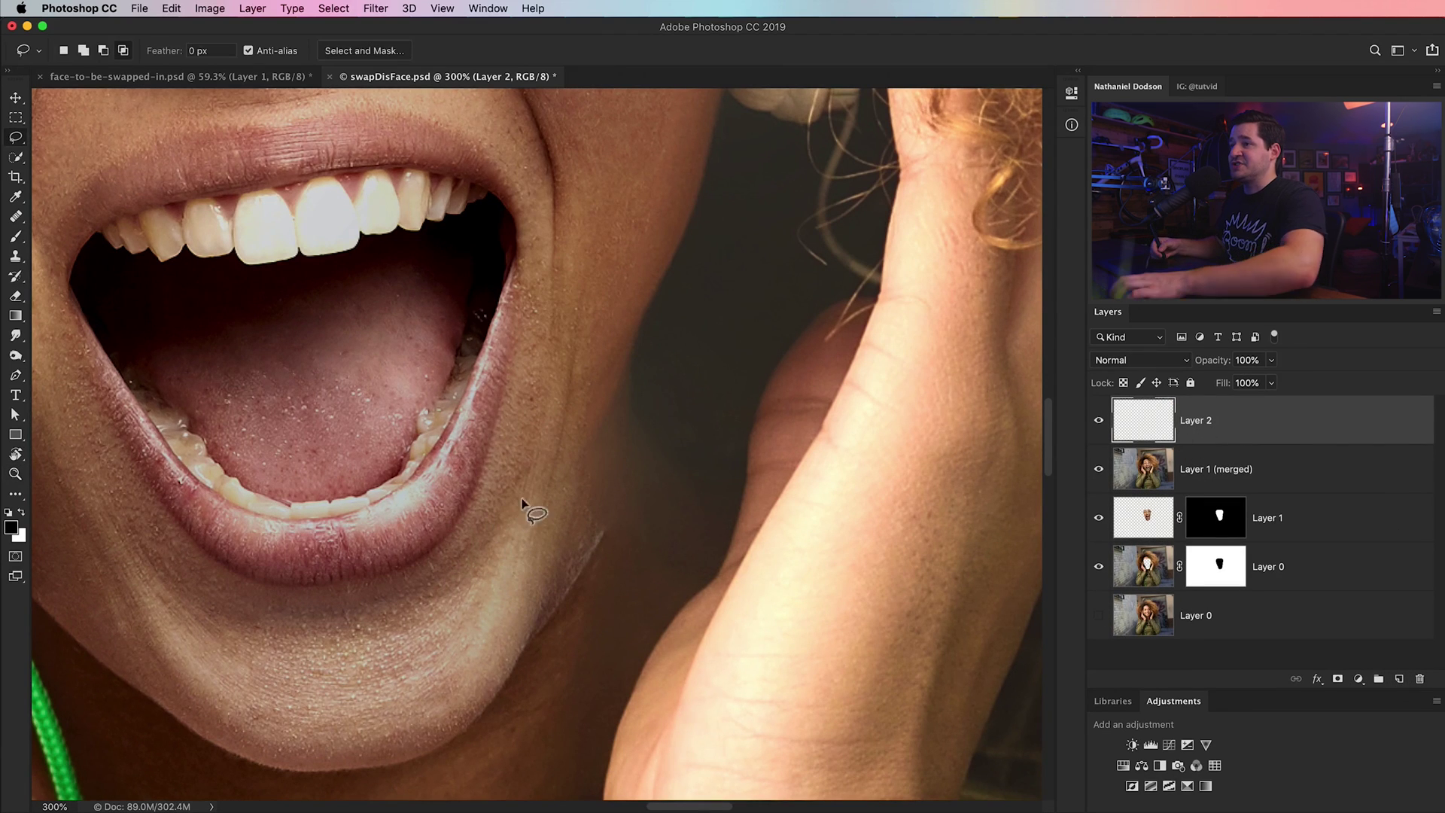
drag(531, 649, 546, 608)
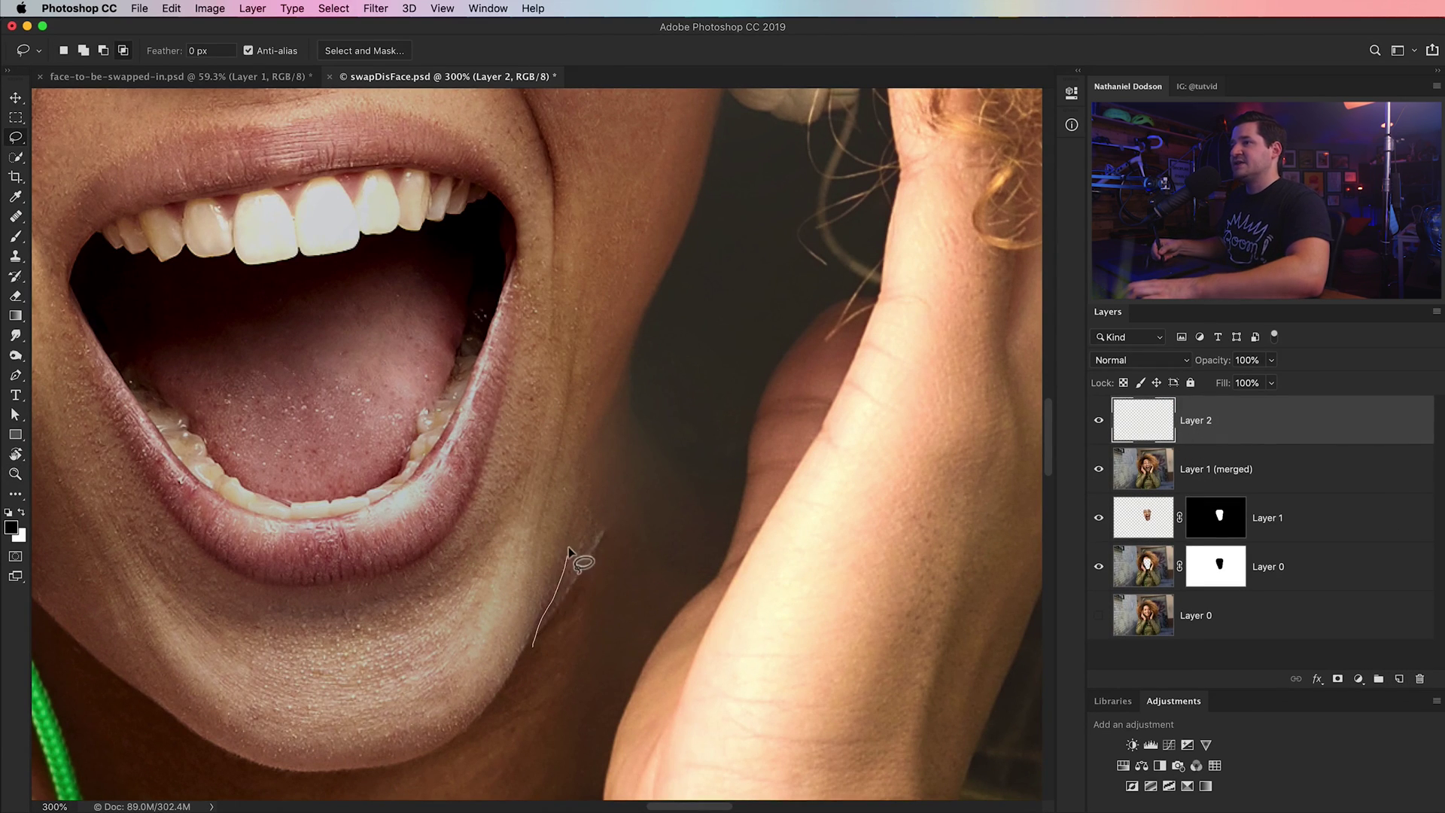
mouse_move(607, 417)
mouse_down()
mouse_move(647, 328)
mouse_move(699, 281)
mouse_move(749, 279)
mouse_move(761, 340)
mouse_up()
mouse_move(733, 436)
mouse_down()
mouse_move(717, 533)
mouse_move(594, 711)
mouse_move(524, 685)
mouse_up()
scroll(568, 723, right, 2)
scroll(568, 722, down, 1)
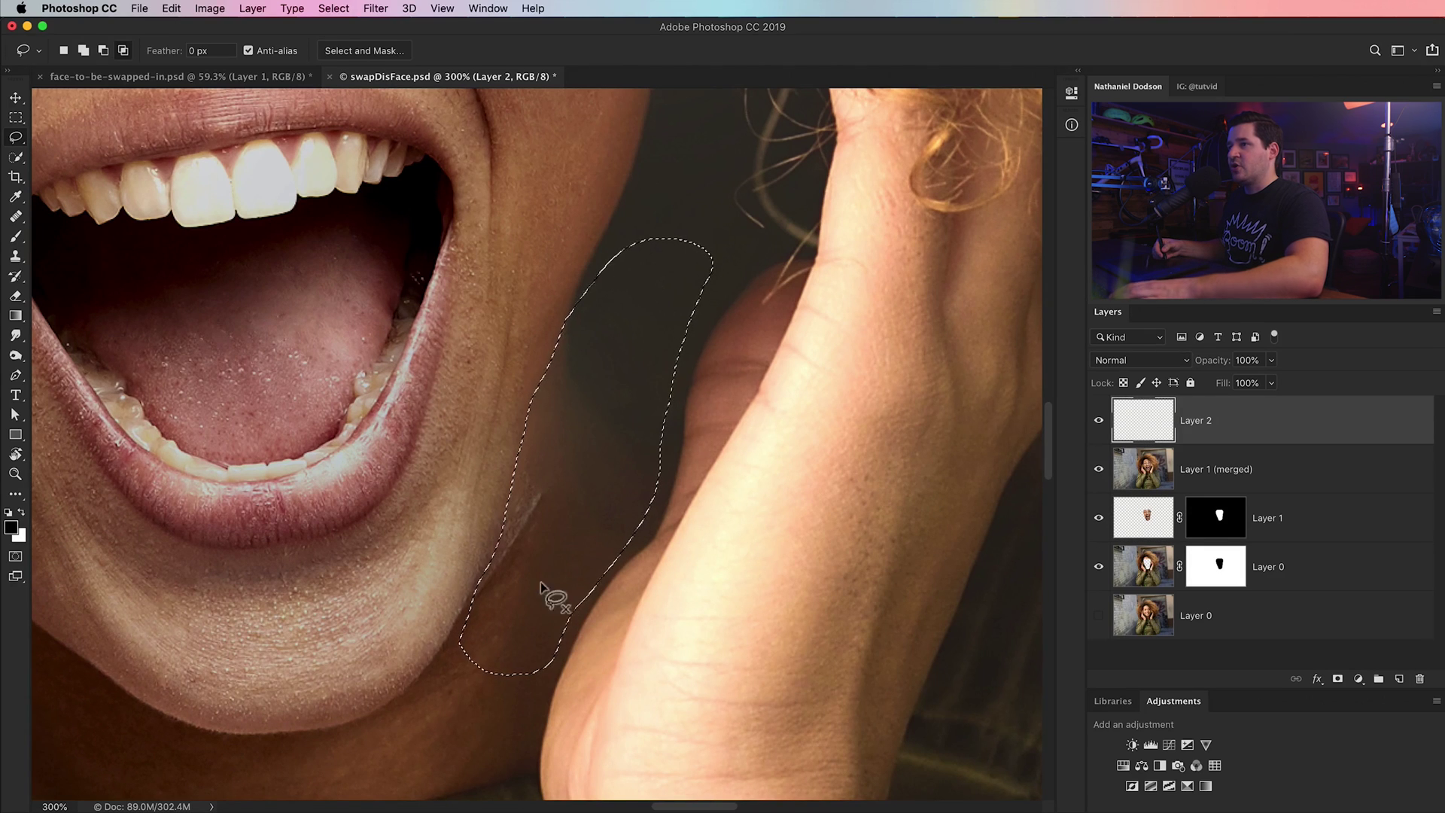
- Clone dark shadow over the jaw streak at 45% Clone Stamp opacity, then deselect
key(s)
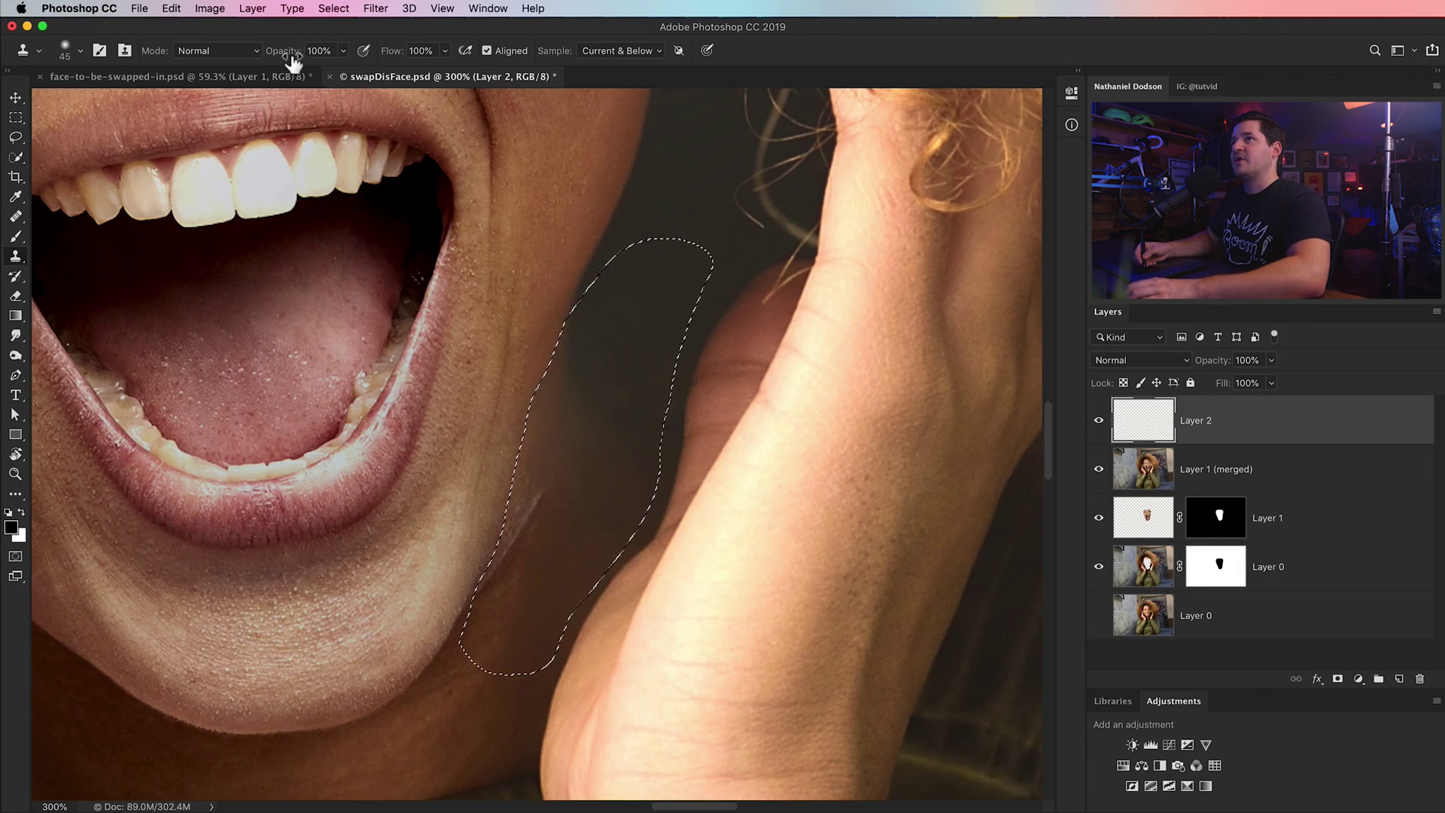
drag(291, 58, 248, 62)
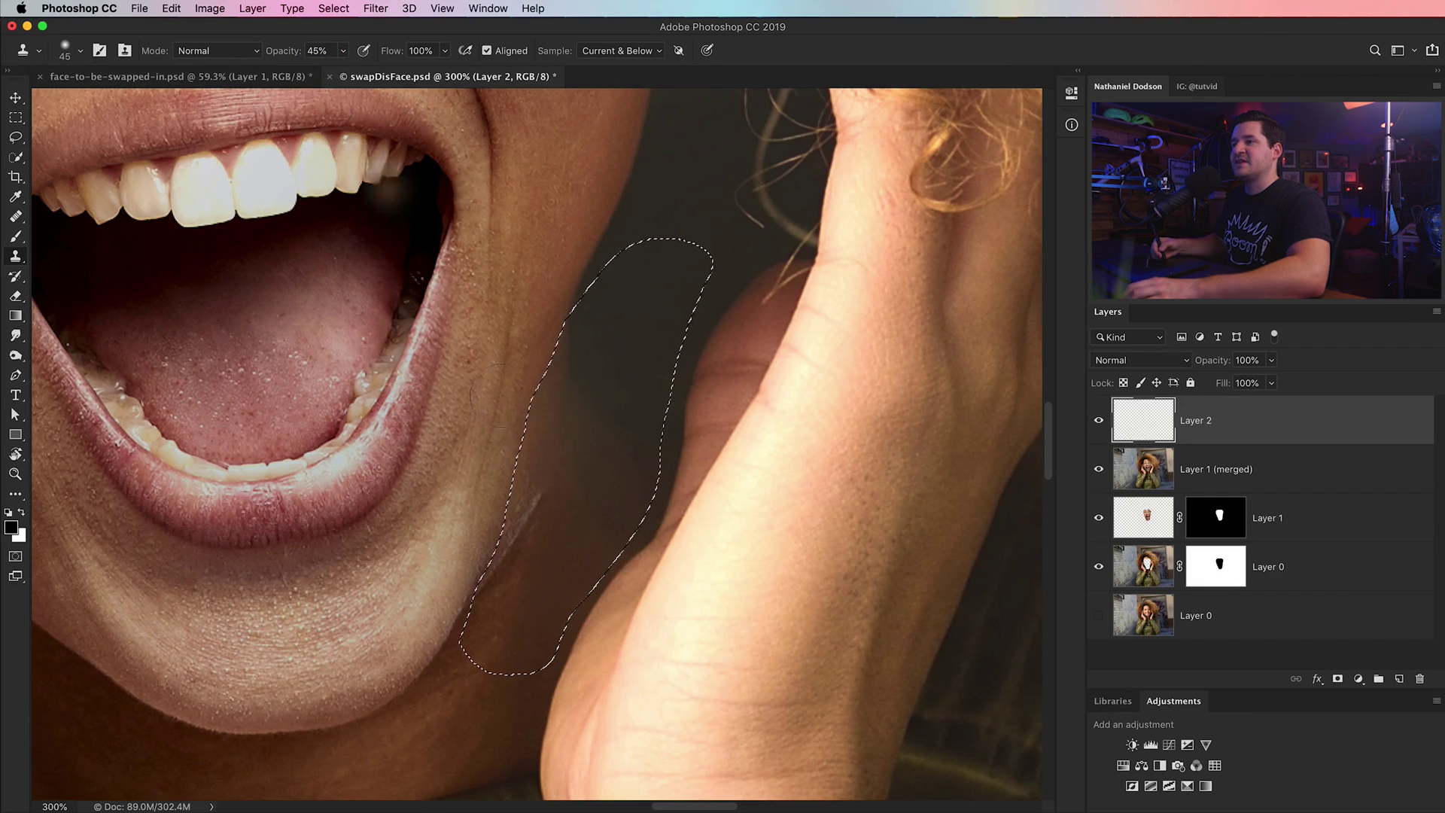
drag(505, 599, 526, 564)
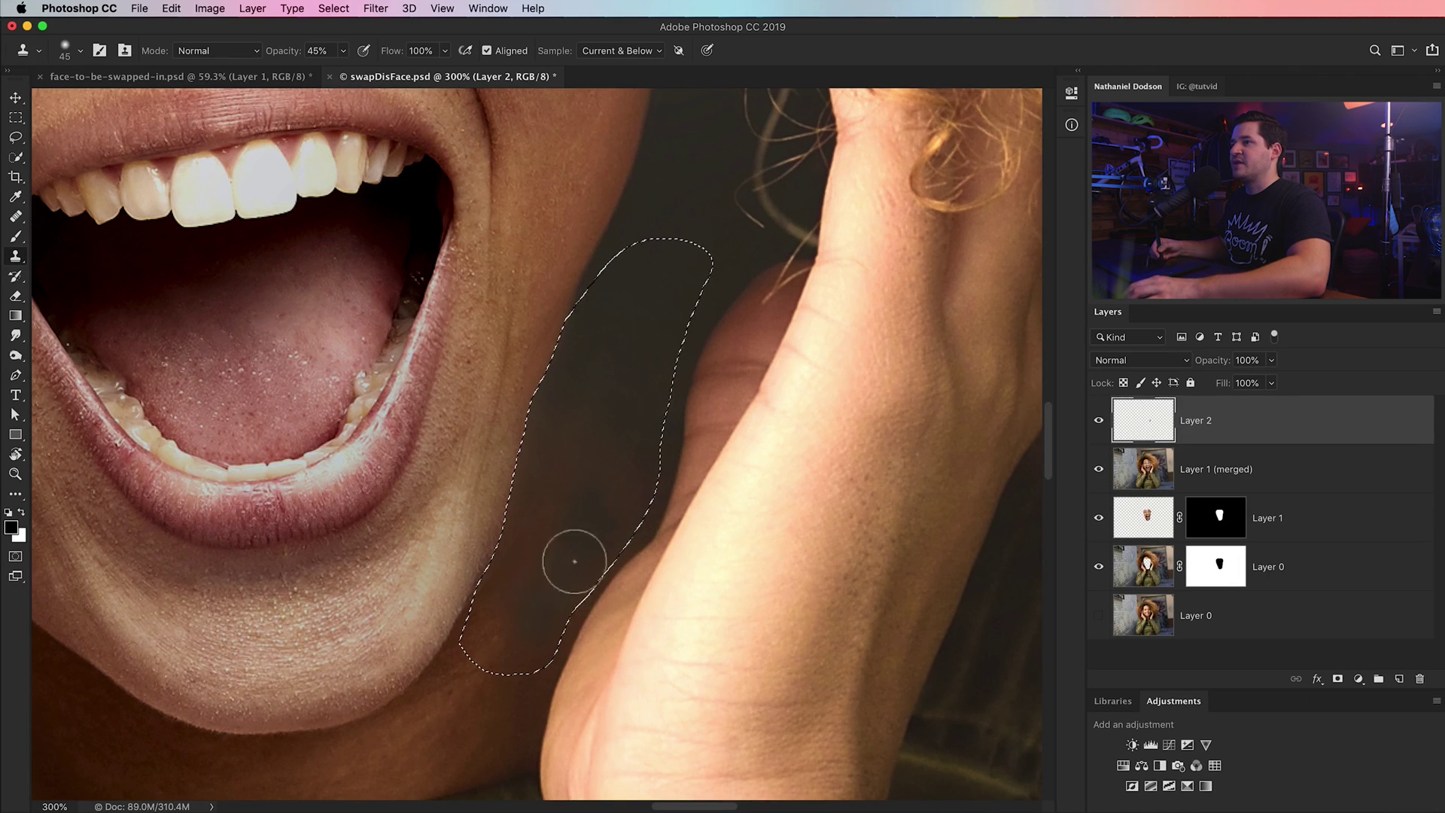
mouse_move(659, 502)
mouse_down()
mouse_move(623, 413)
mouse_move(591, 549)
mouse_move(572, 556)
mouse_move(649, 488)
mouse_up()
key(super+d)
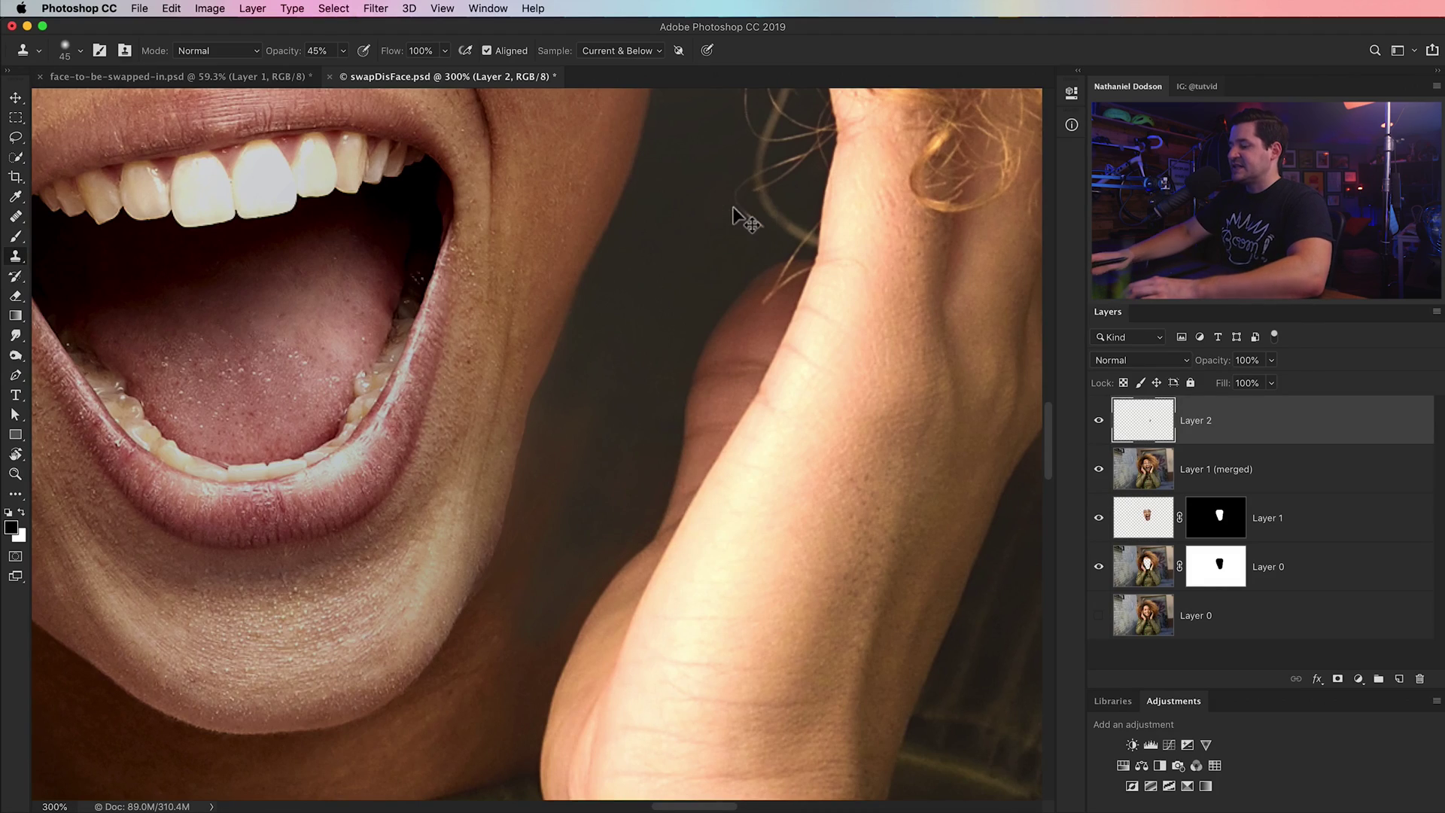
key(super+minus)
- Zoom to 200% on the mouth and lasso the shadow along the left chin edge
key(super+0)
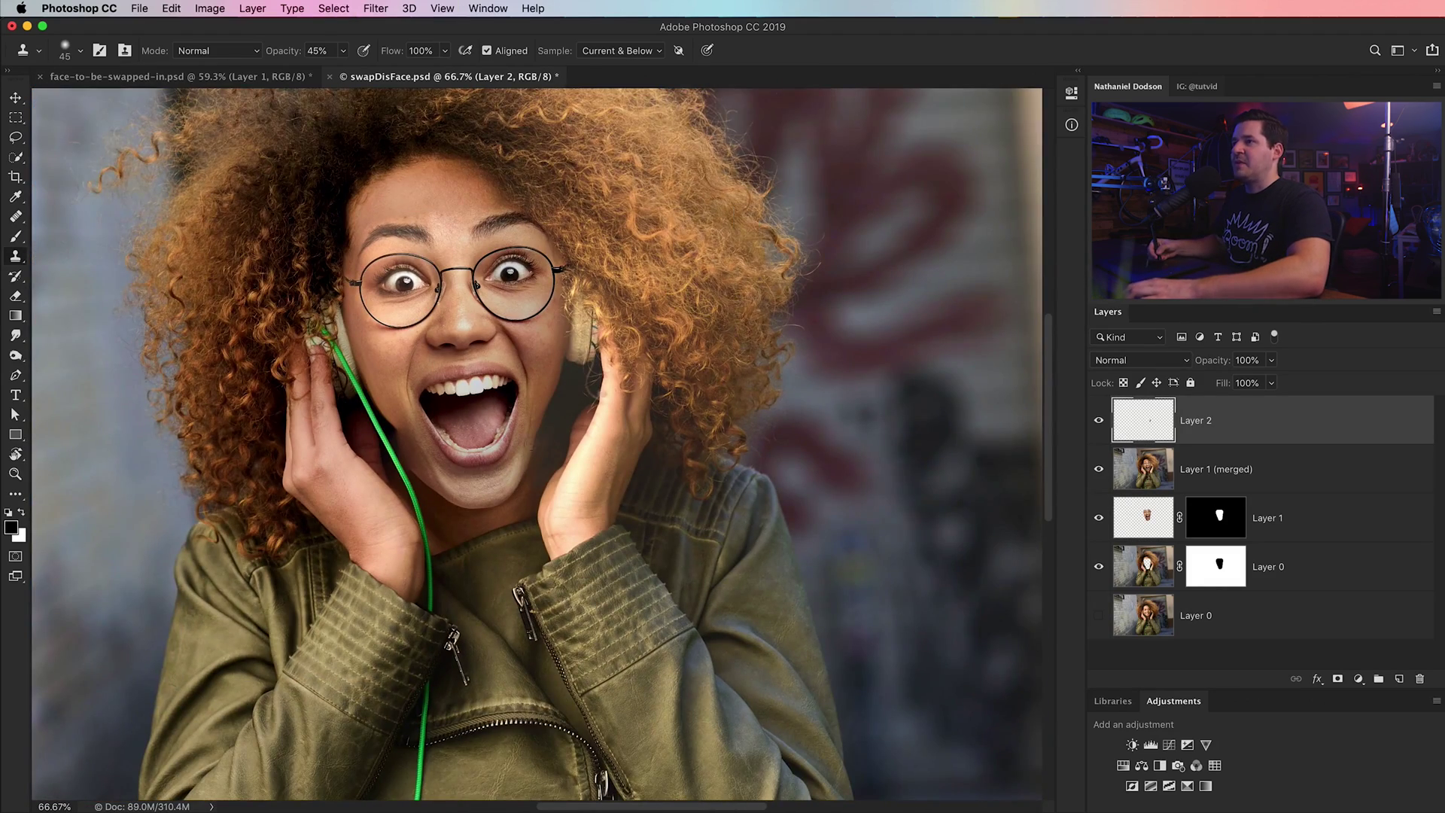
key(z)
click(550, 463)
click(550, 463)
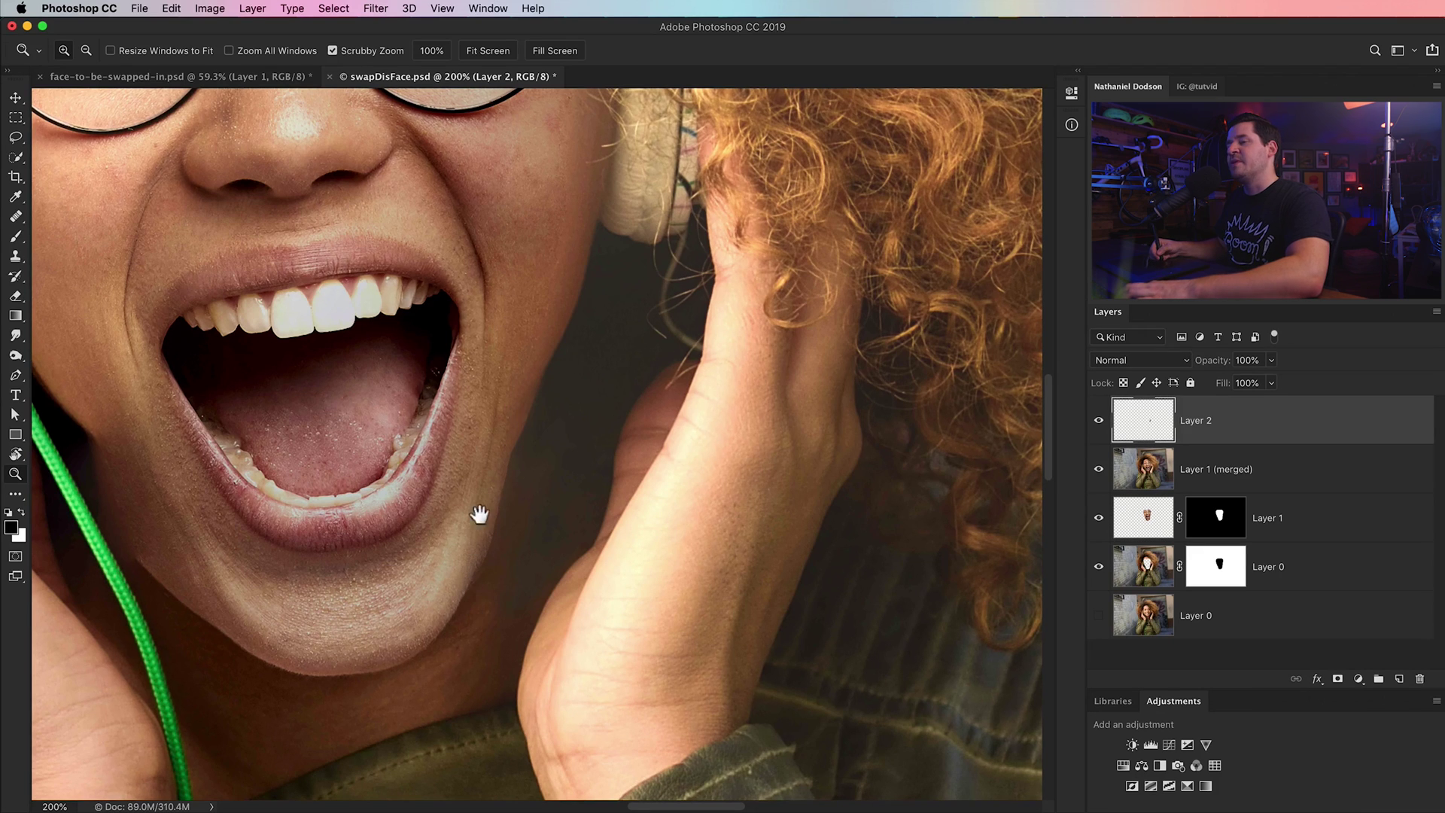
drag(477, 510, 613, 516)
drag(274, 461, 370, 469)
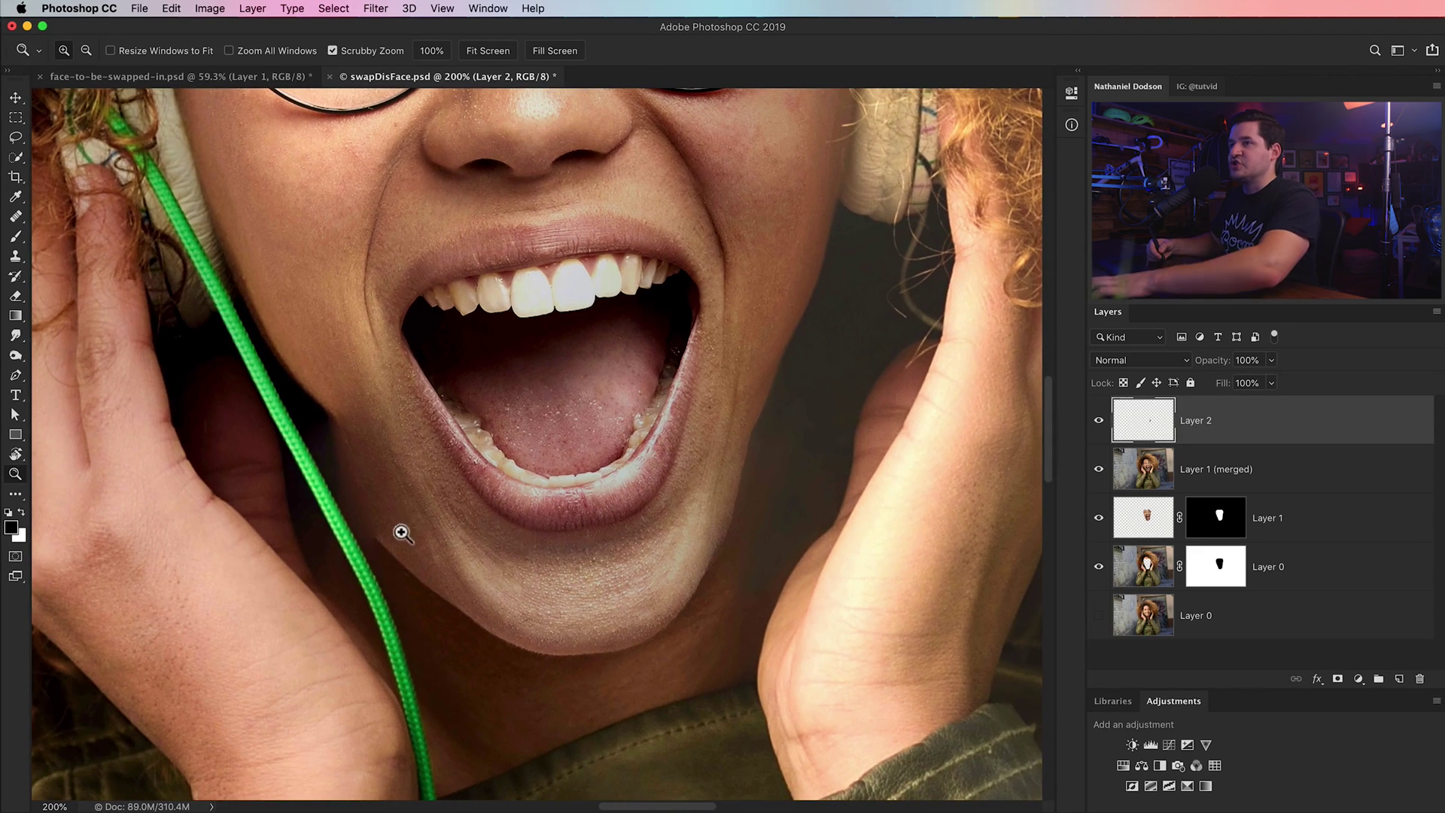
key(l)
drag(343, 427, 440, 592)
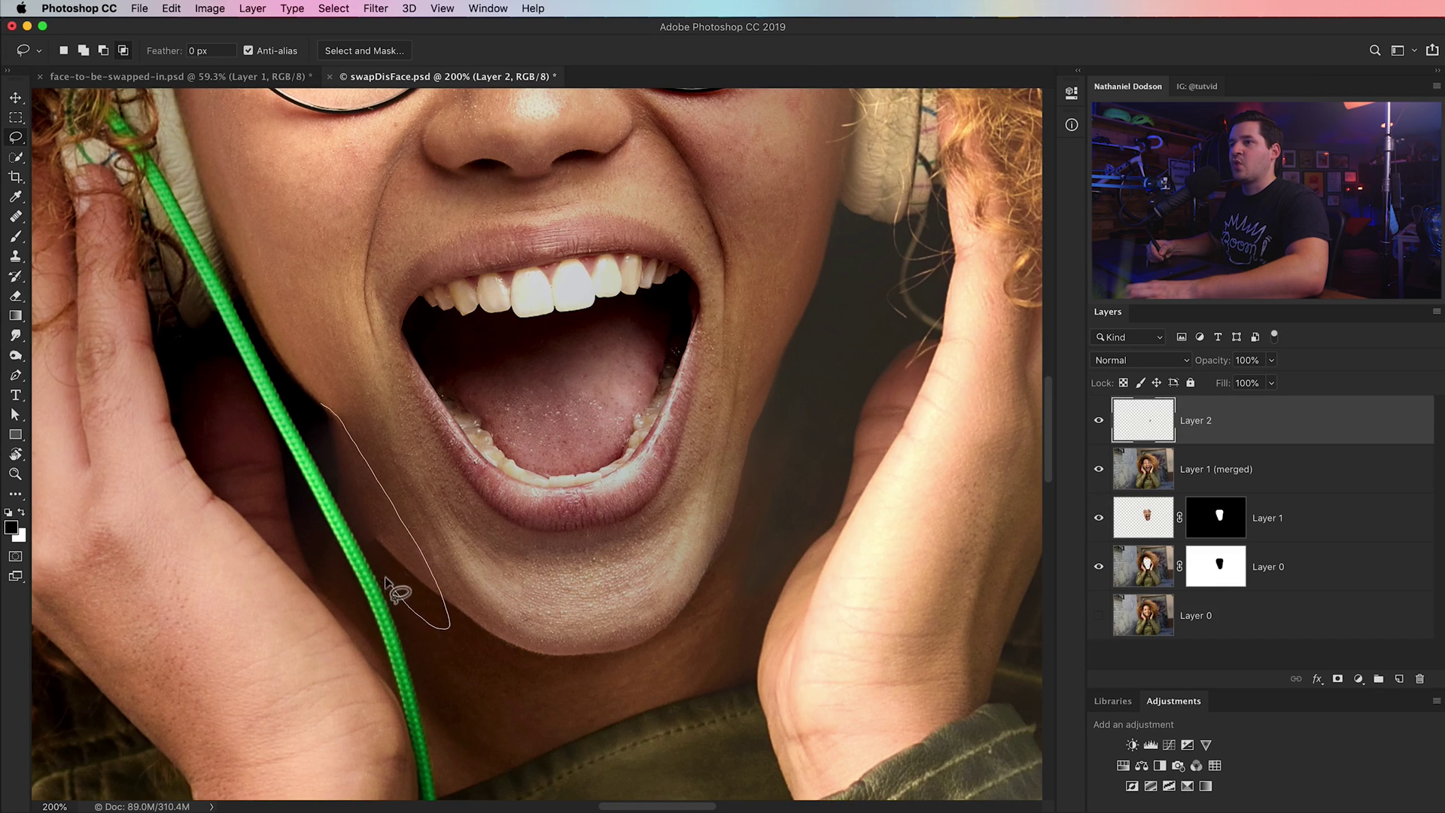
drag(358, 536, 320, 407)
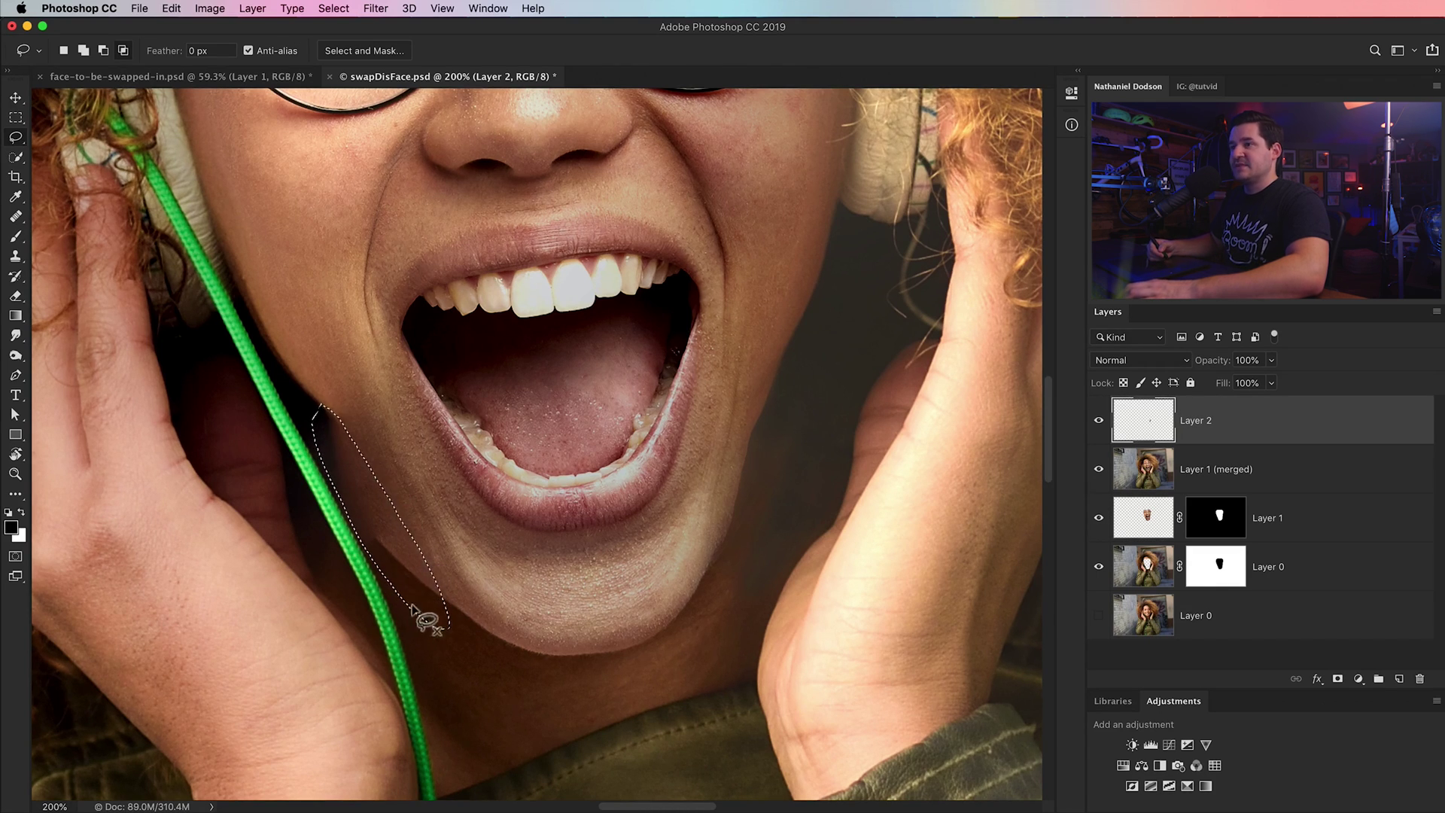
- Clone dark shadow into the chin selection, deselect, touch up the chin edge, and zoom out
key(s)
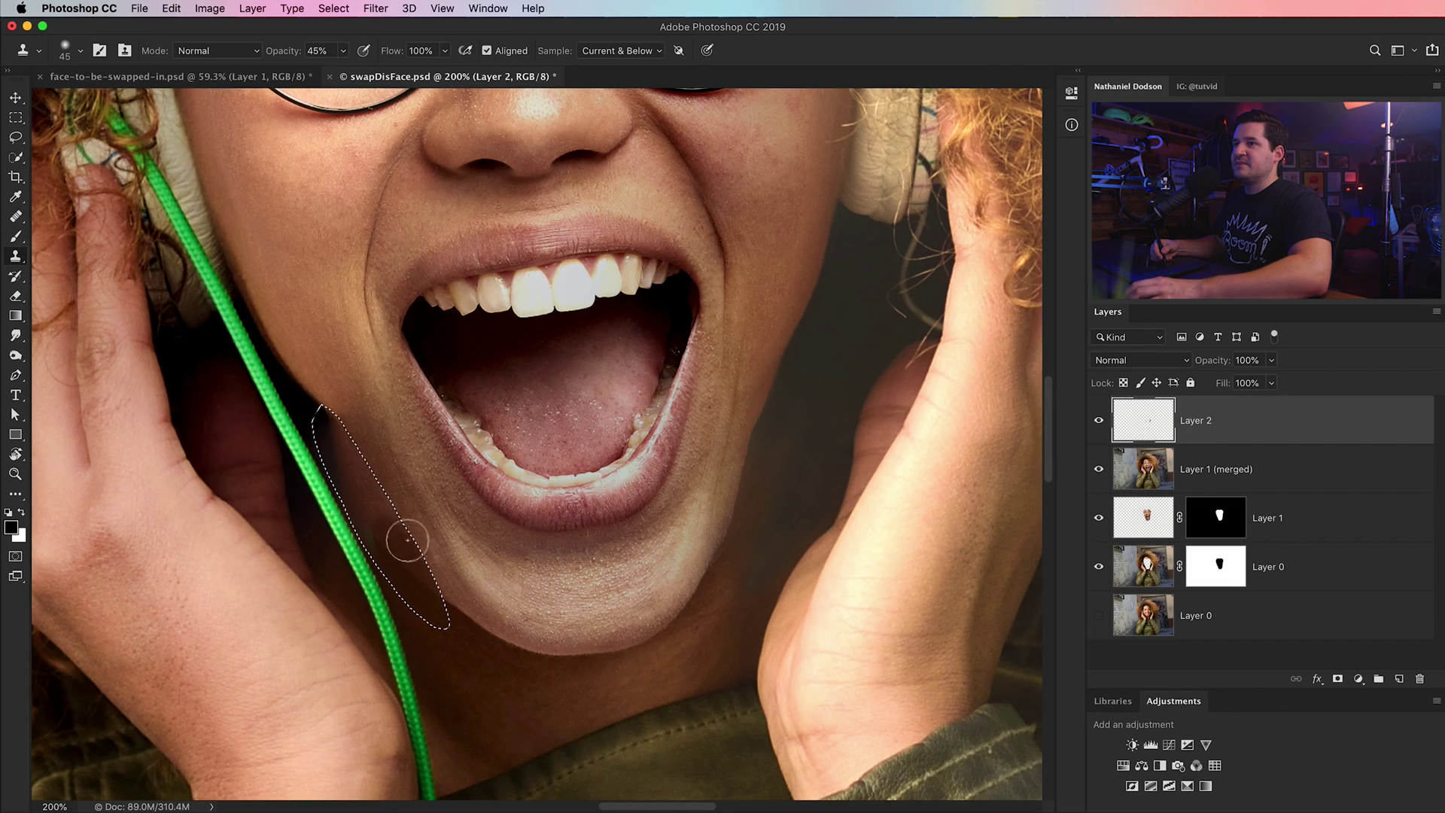
mouse_move(403, 532)
mouse_down()
mouse_move(369, 505)
mouse_move(399, 581)
mouse_move(366, 487)
mouse_move(446, 627)
mouse_move(458, 685)
mouse_move(411, 575)
mouse_up()
alt+click(444, 691)
alt+click(457, 680)
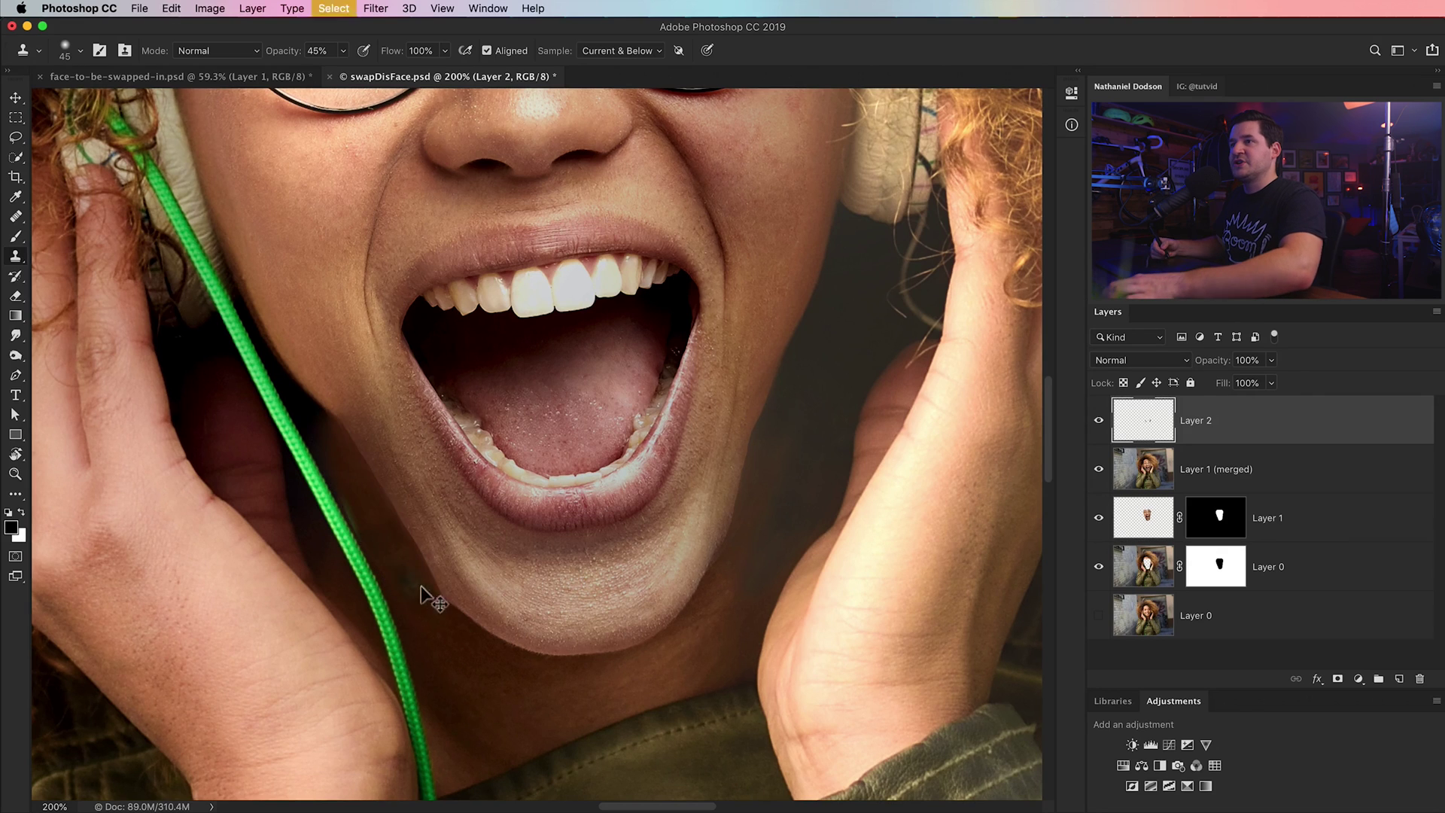
key(super+d)
mouse_move(428, 537)
mouse_down()
mouse_move(430, 613)
mouse_move(421, 604)
mouse_up()
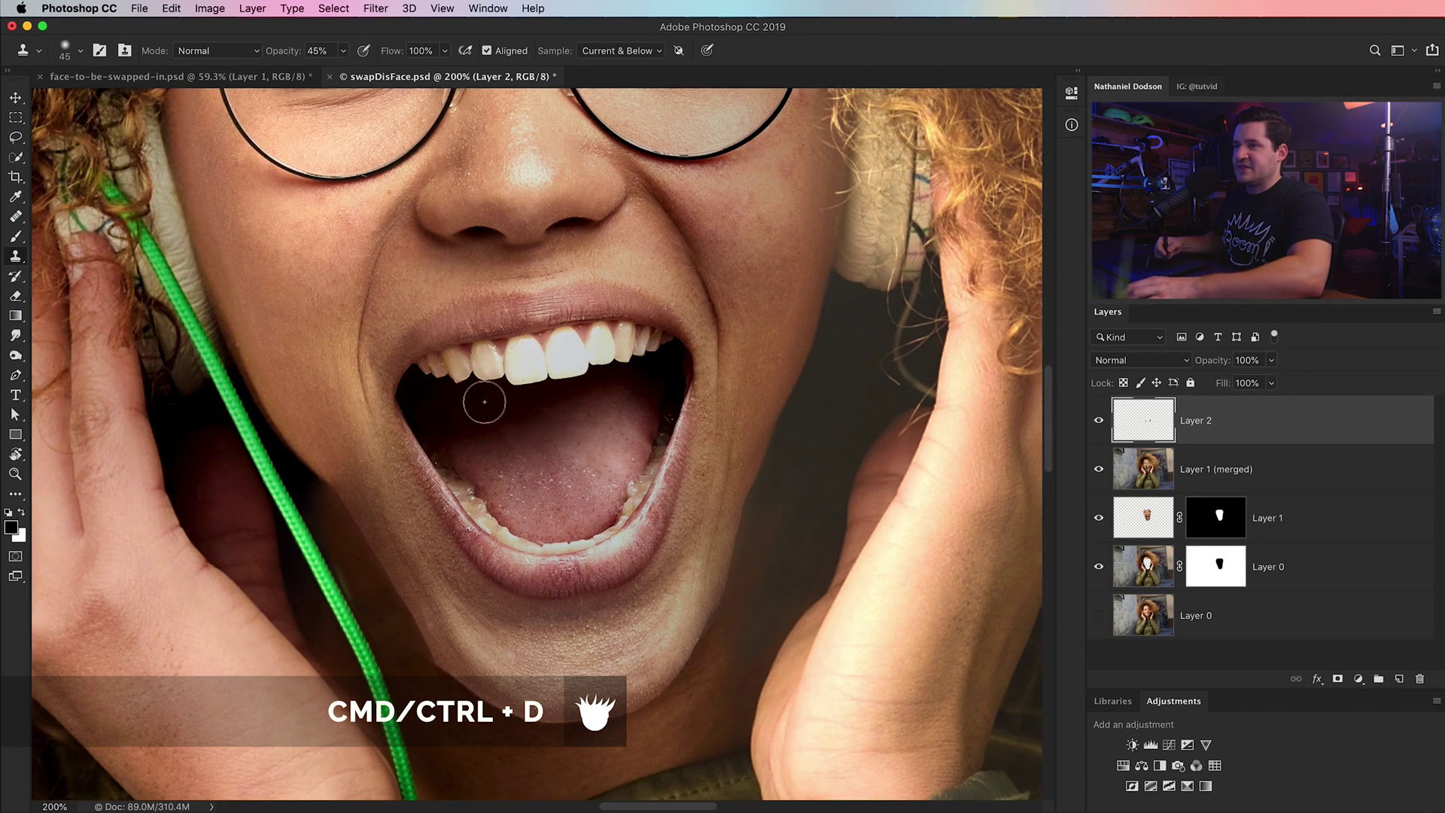
drag(450, 716, 440, 683)
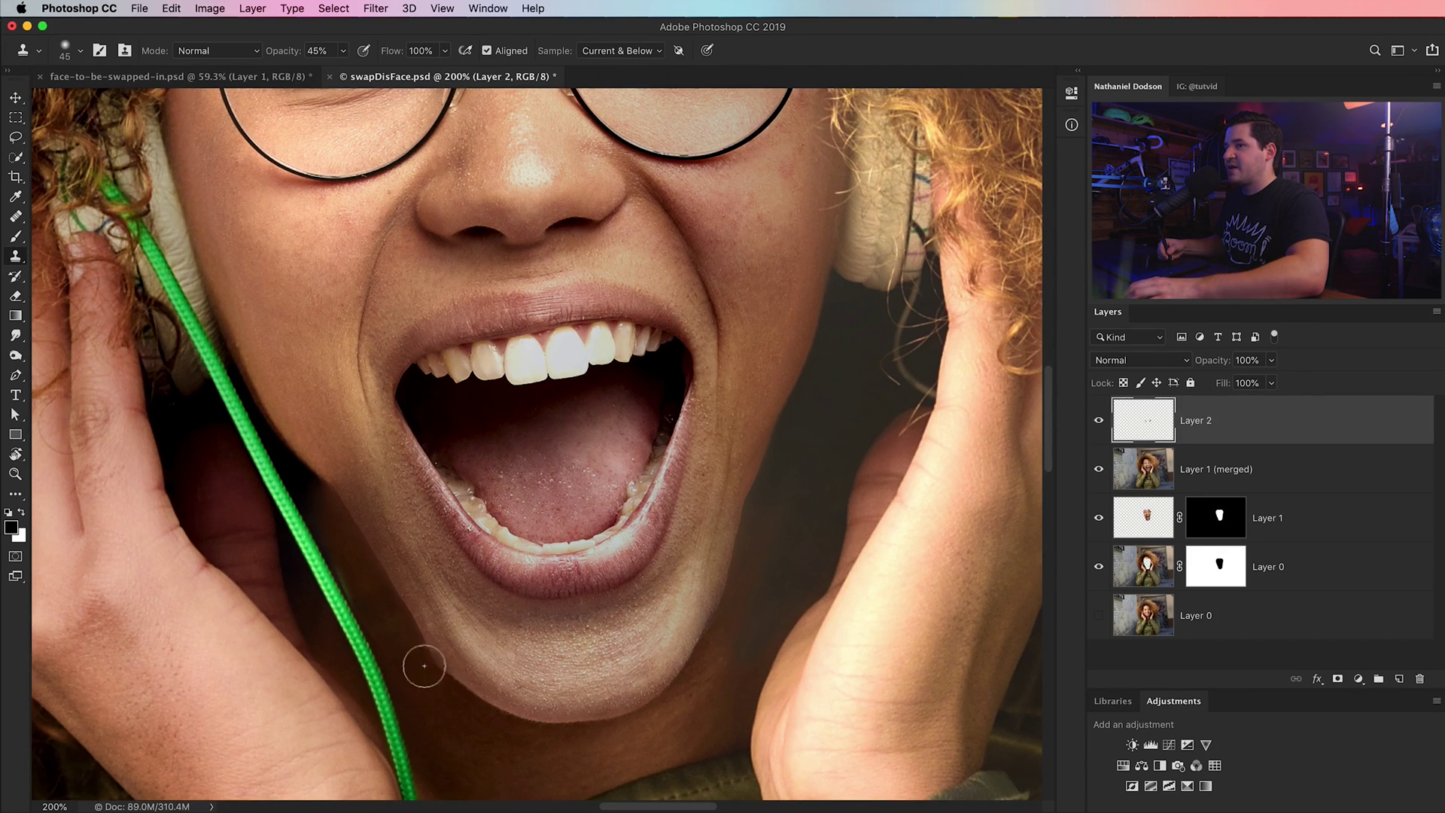
key(super+0)
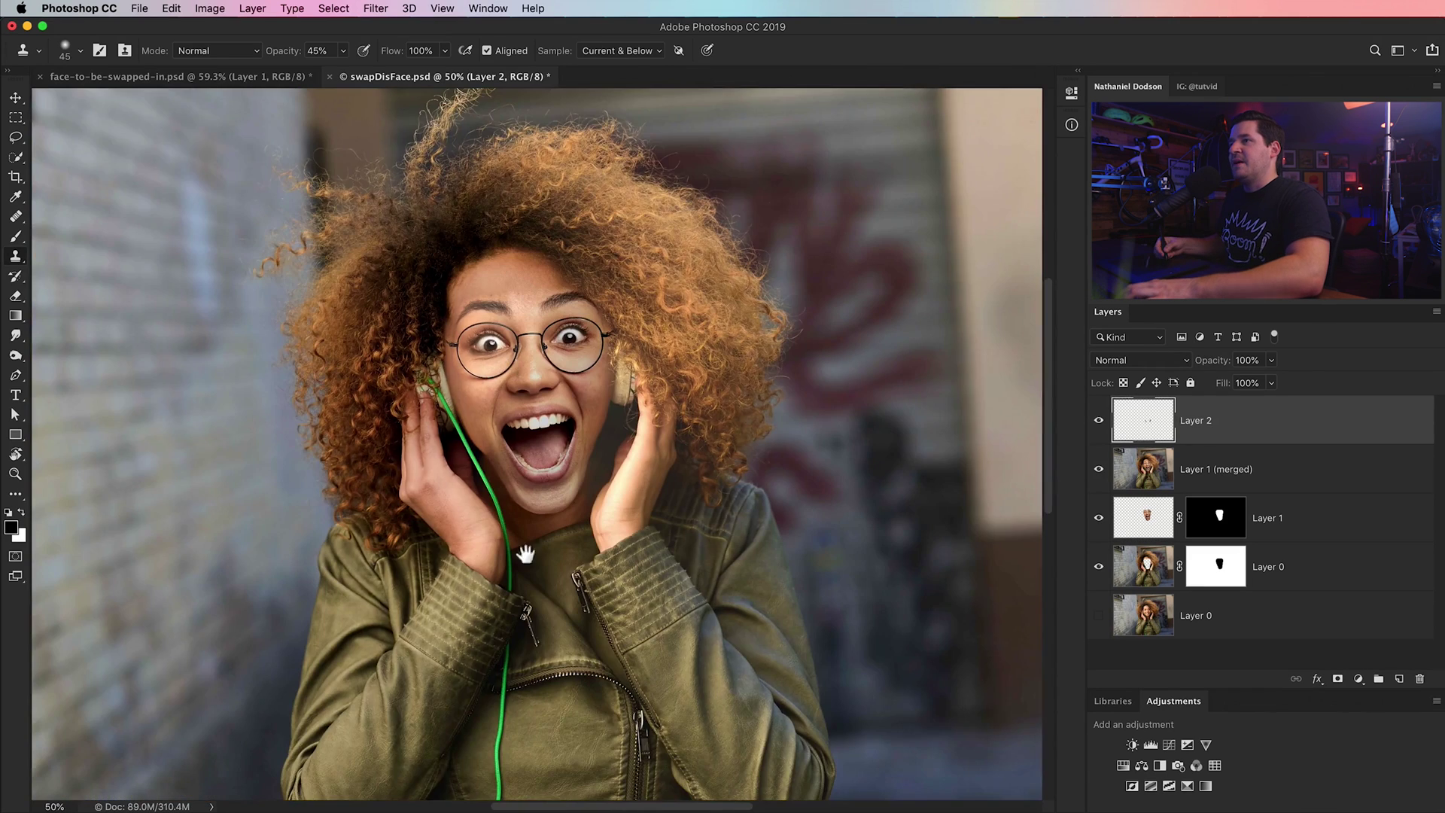
drag(524, 555, 496, 594)
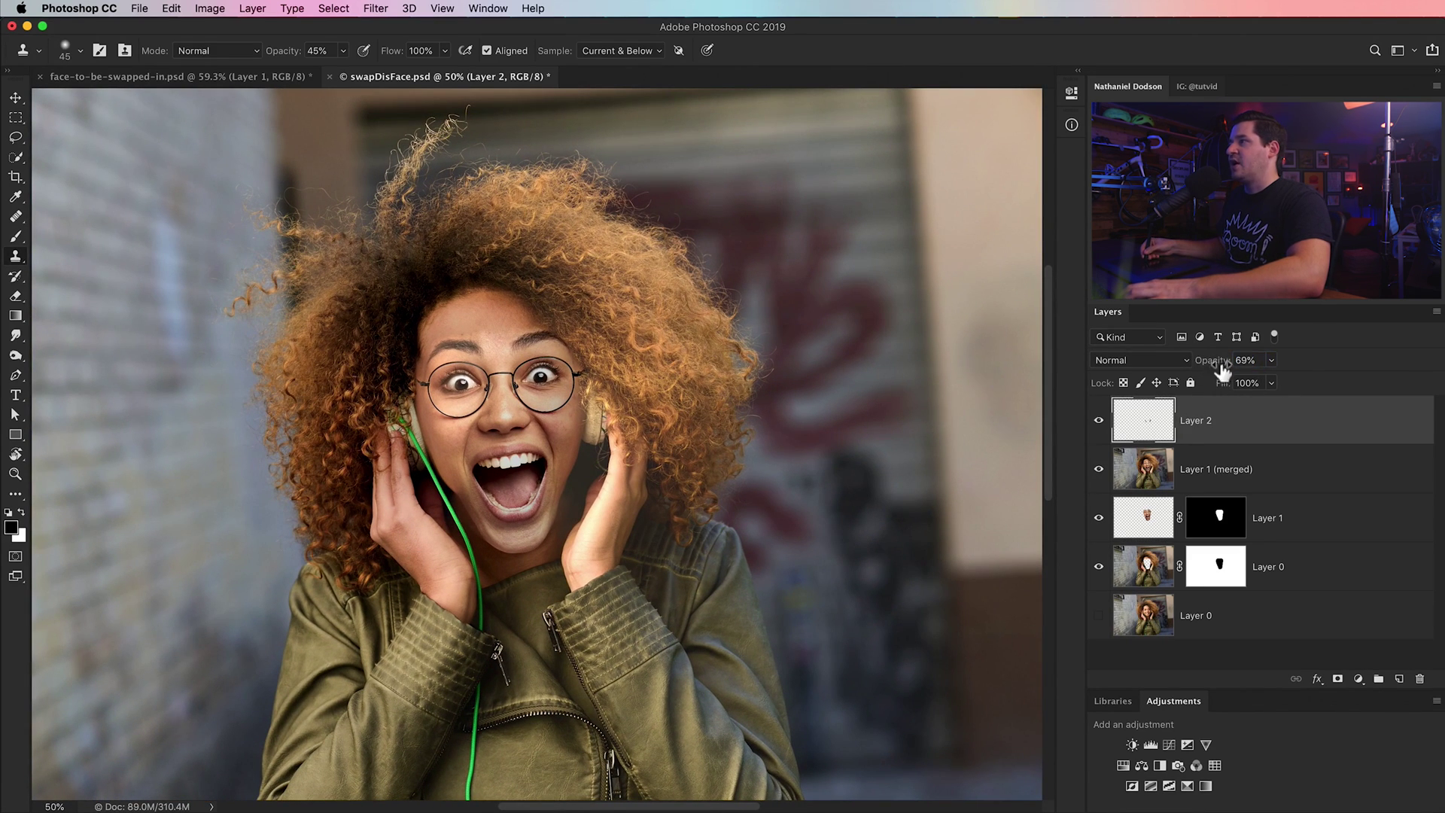
drag(1222, 371, 1215, 366)
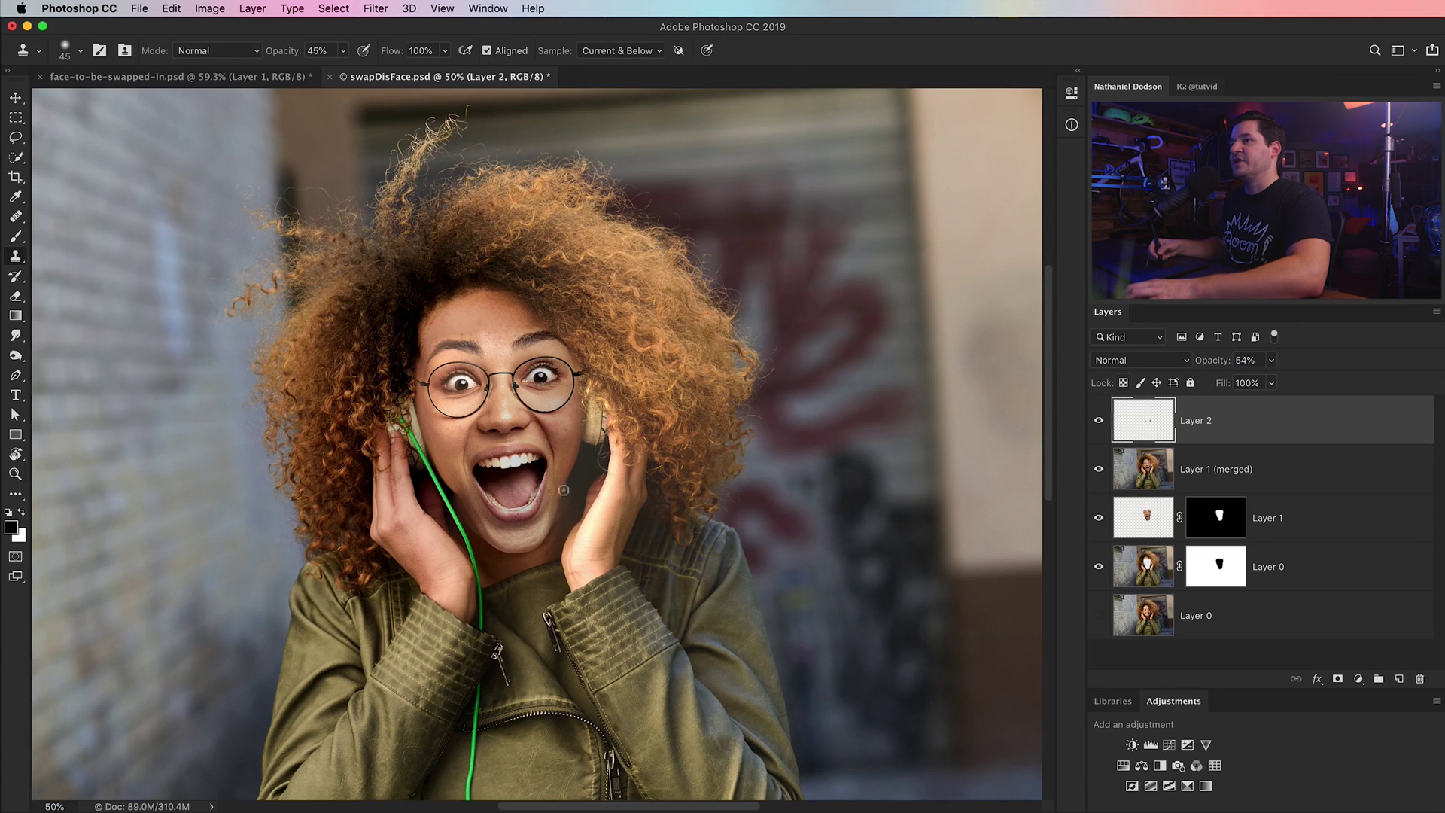
key(z)
click(483, 491)
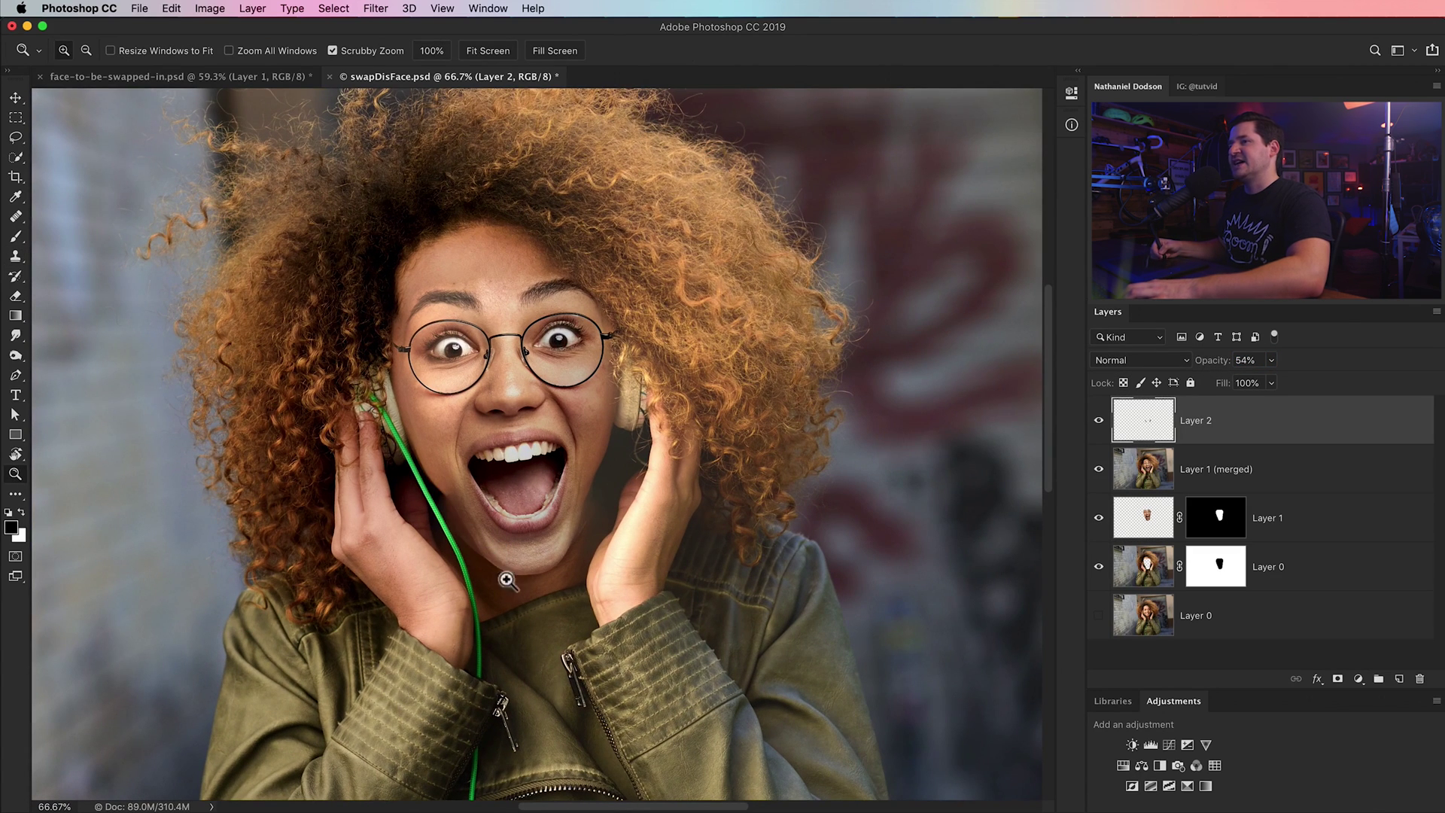
click(622, 522)
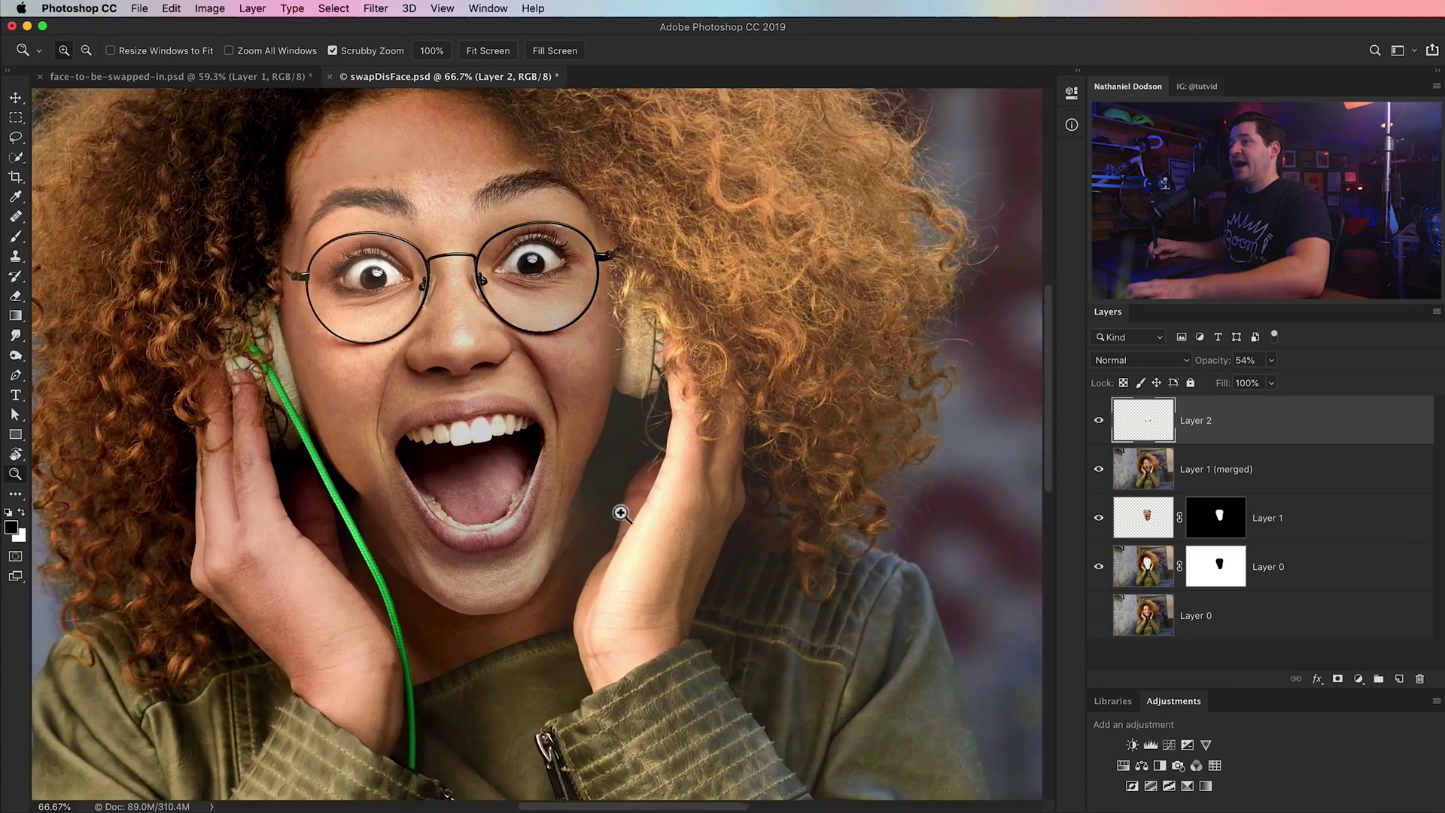
drag(576, 414, 575, 517)
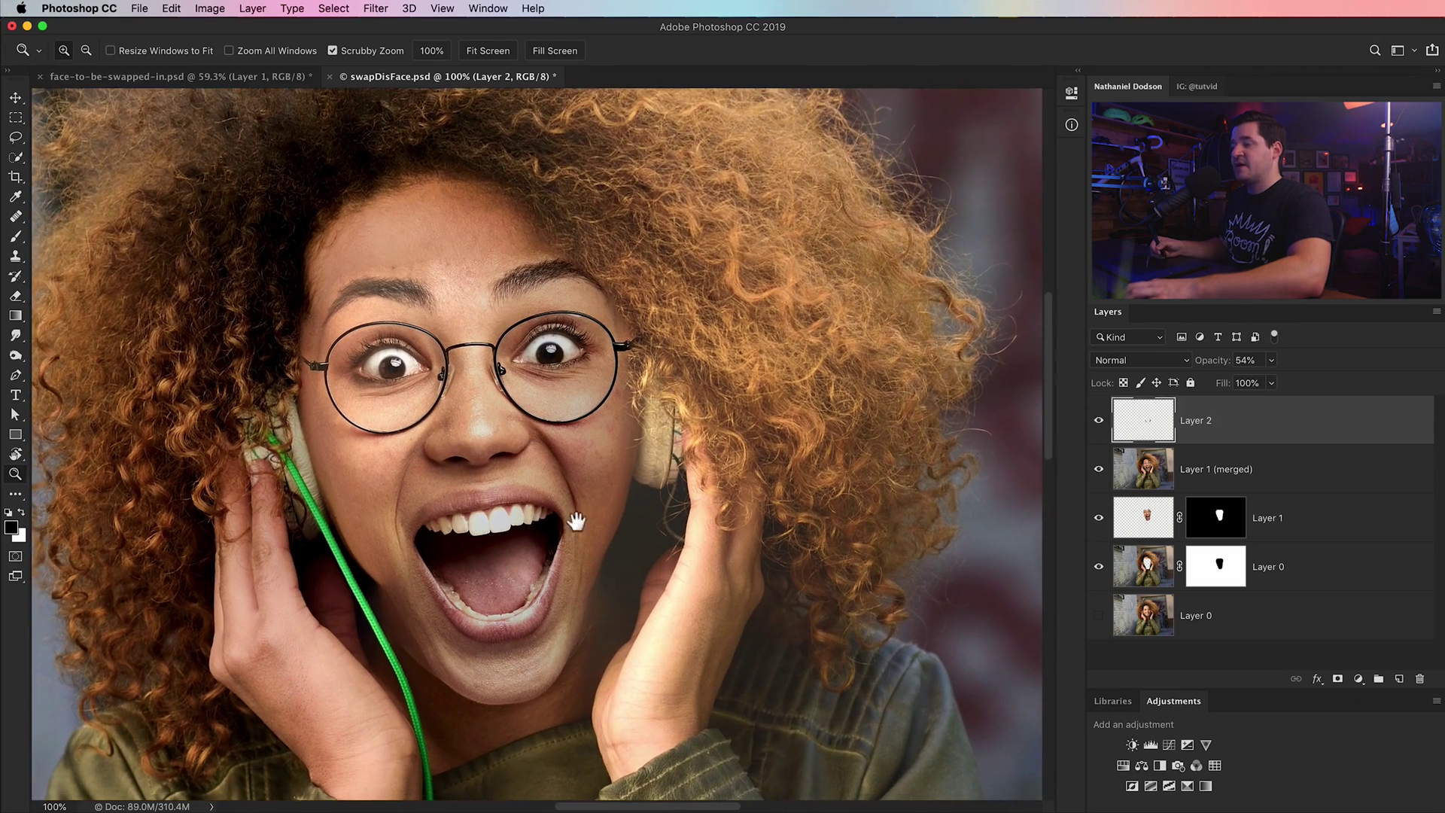
alt+click(577, 403)
alt+click(577, 401)
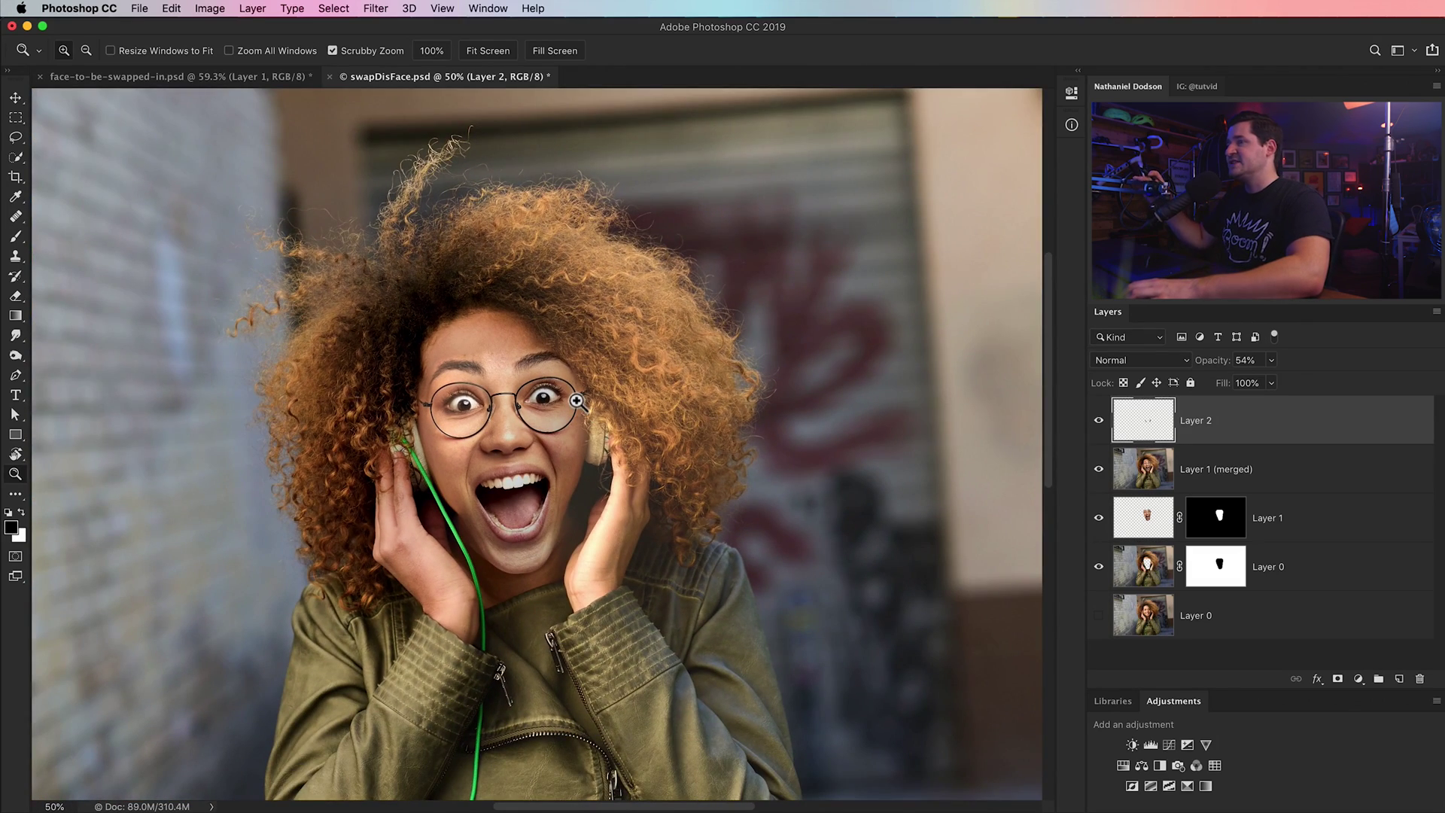
drag(480, 512, 458, 482)
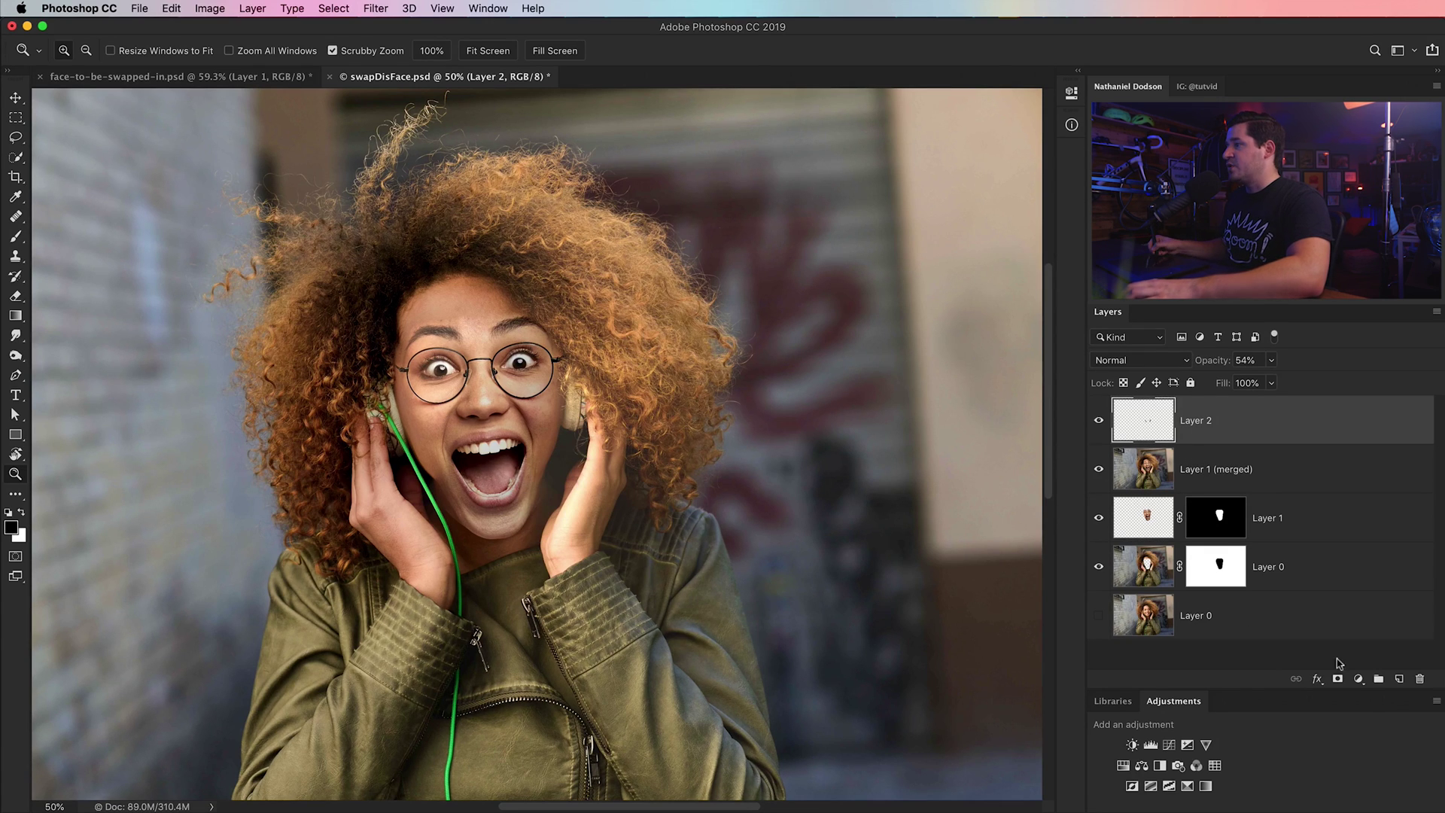
- Add Levels 1 with input black 36, midtones 1.16, Luminosity blending, and an inverted mask
click(1150, 745)
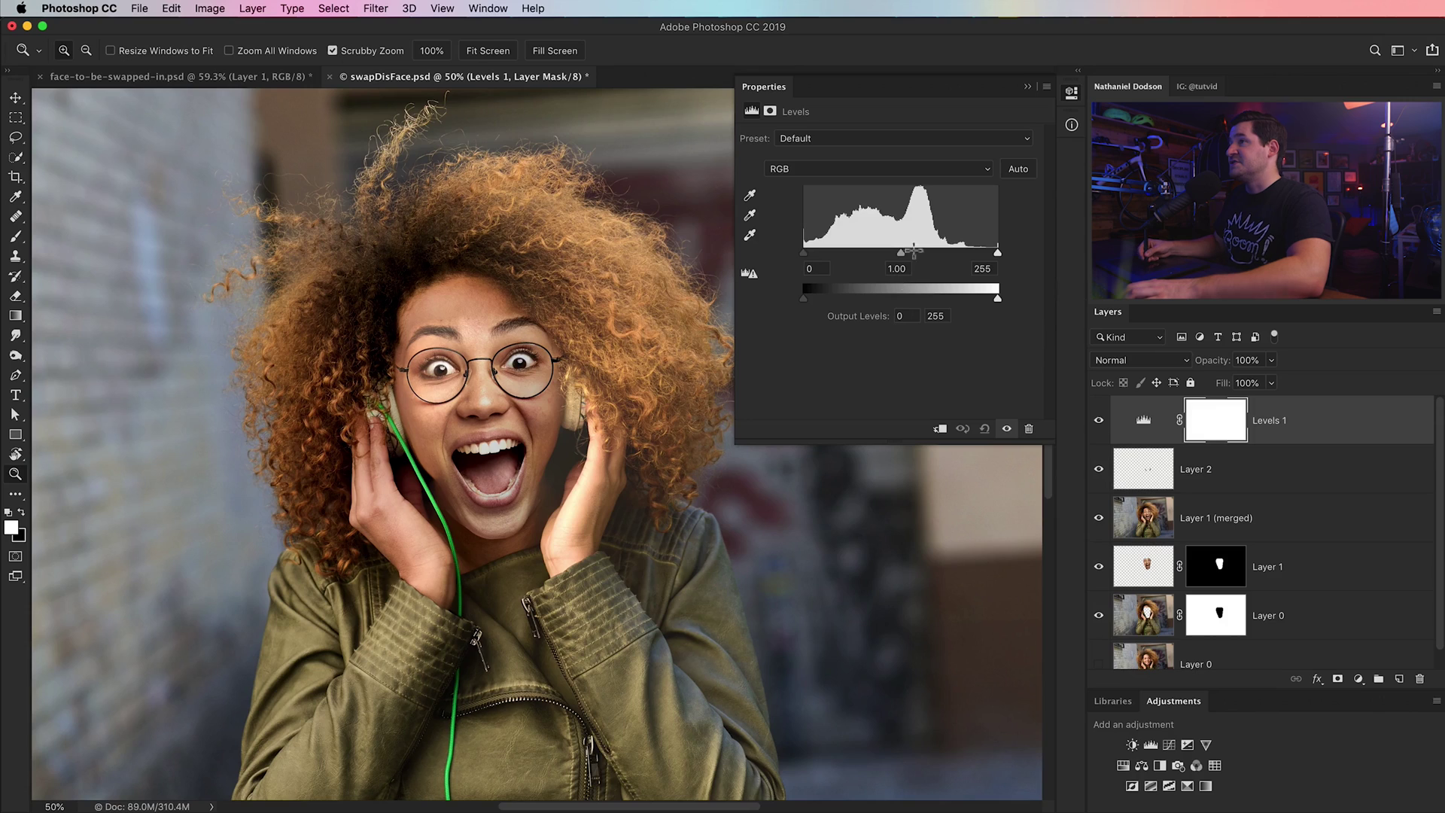
drag(802, 256, 827, 261)
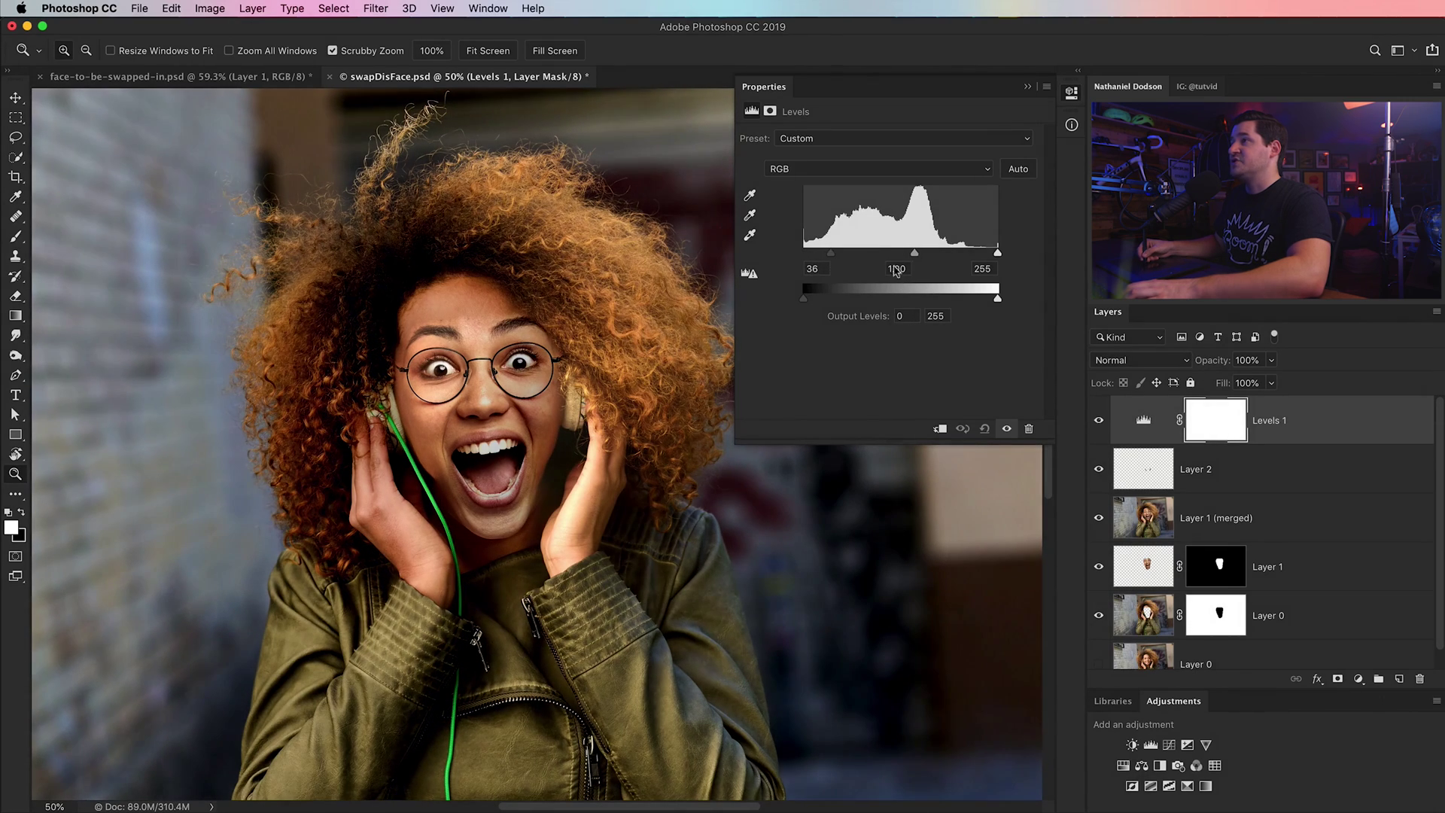
drag(916, 256, 907, 257)
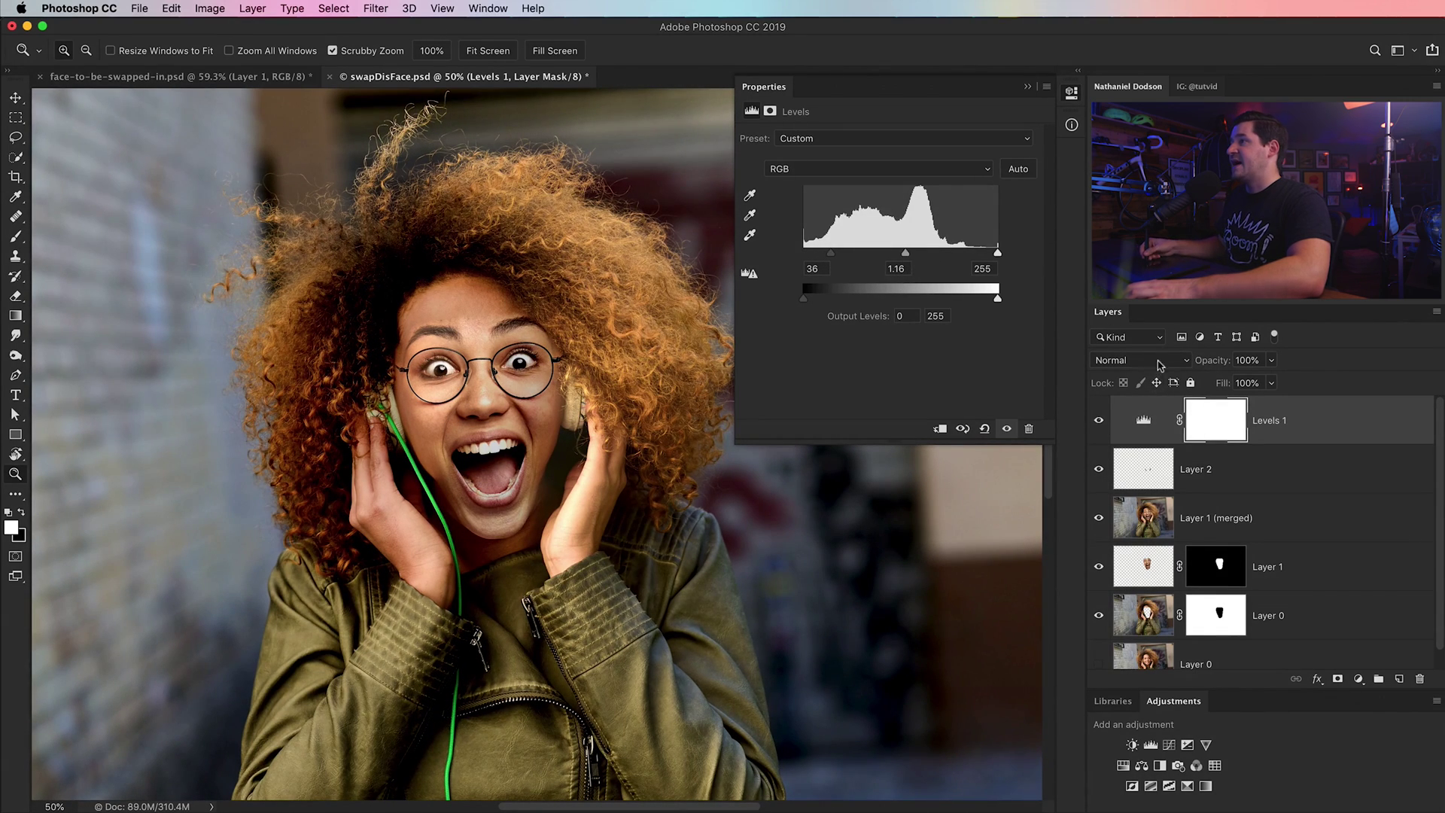
click(1159, 366)
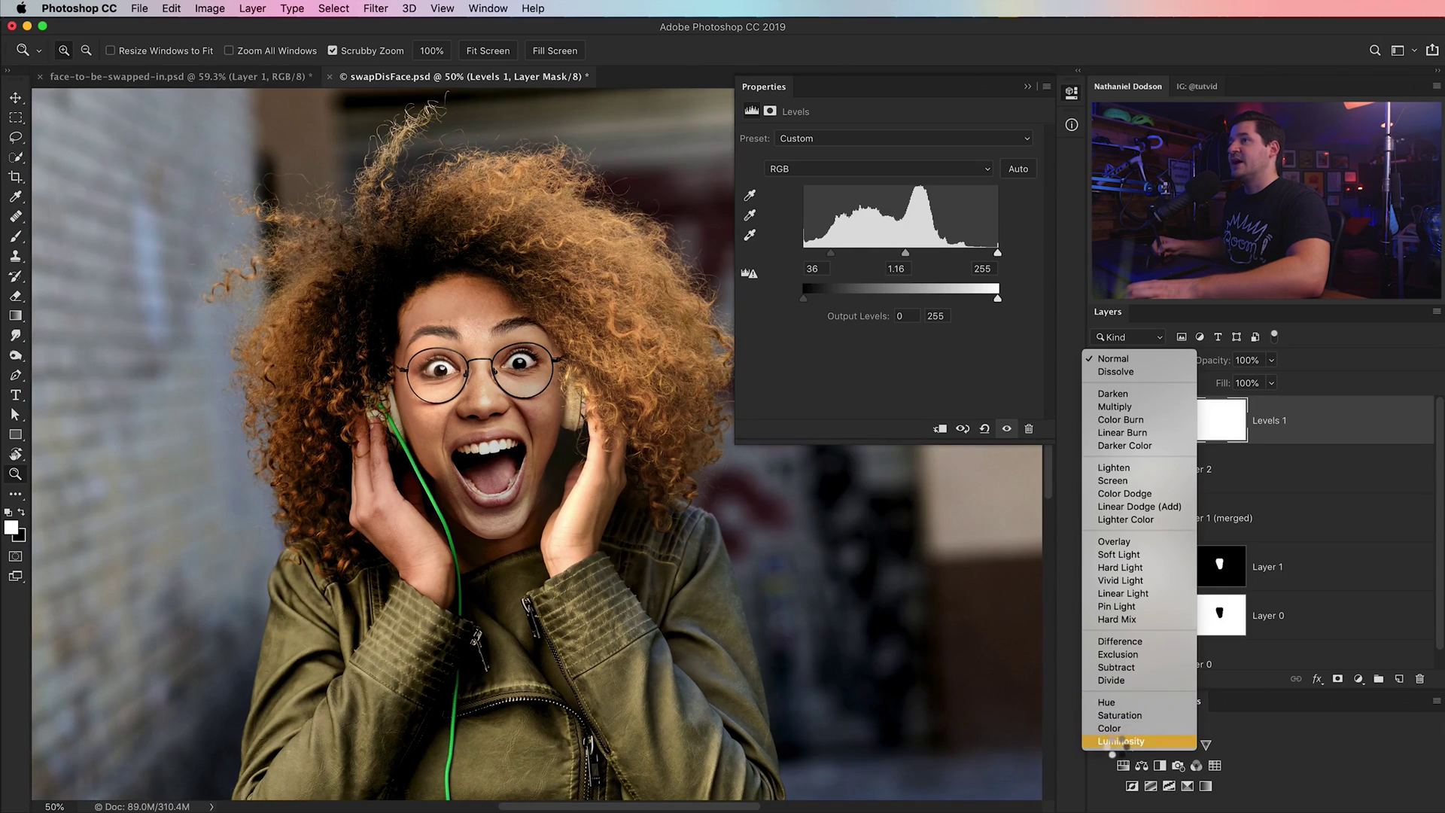
click(1113, 746)
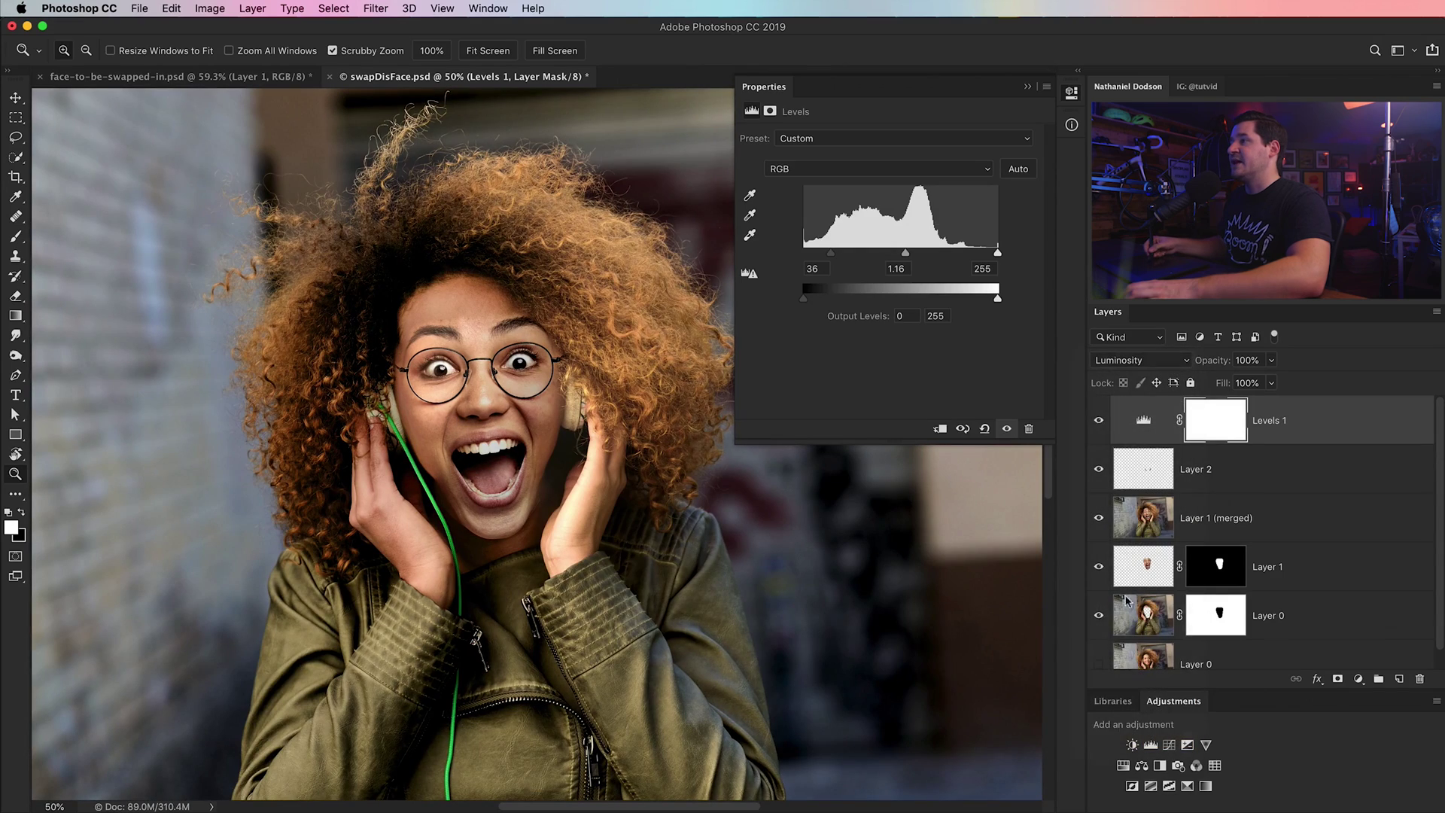
click(1204, 439)
key(super+i)
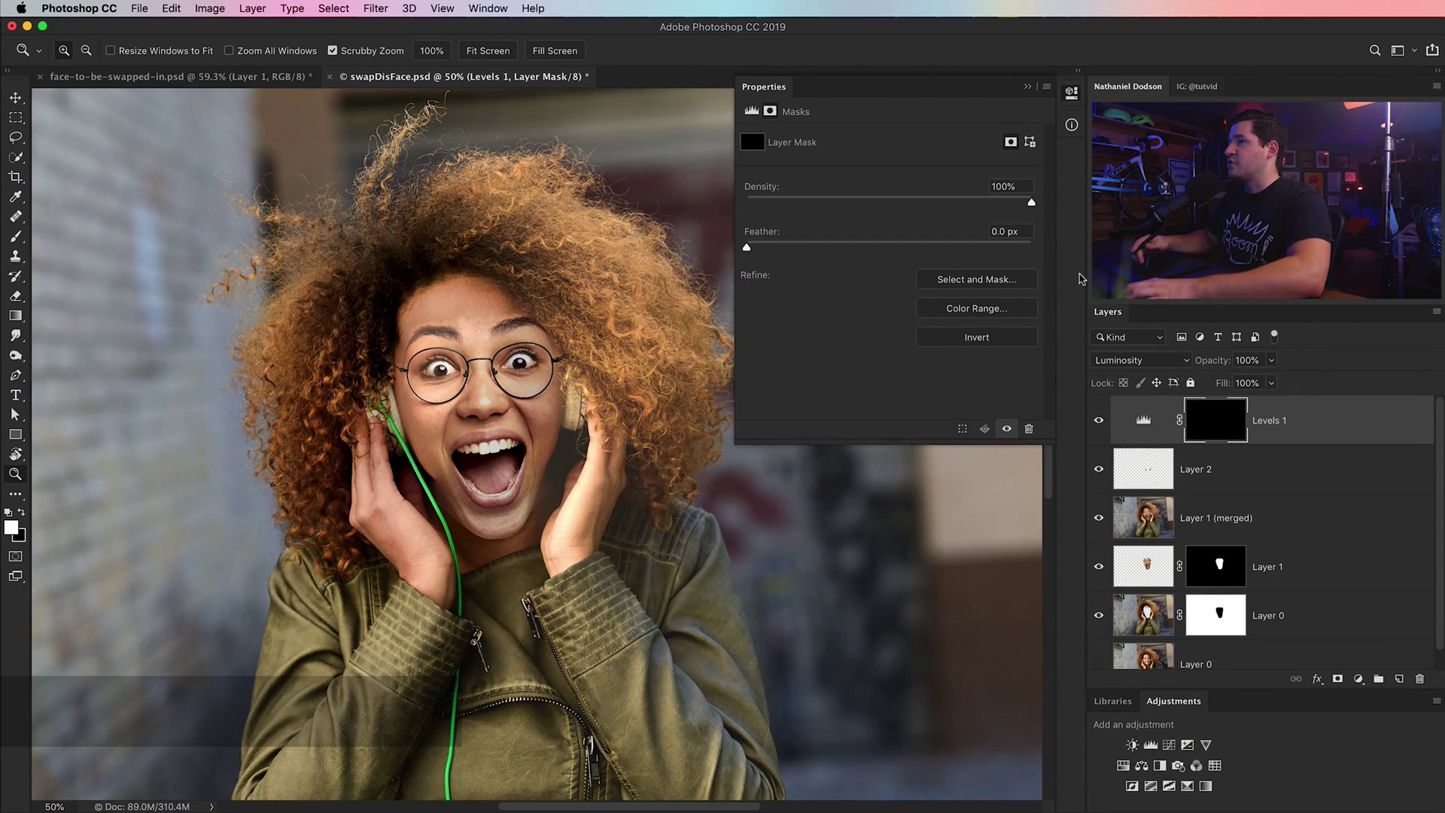
- Paint white at 40% brush opacity on the cheeks to reveal the Levels effect
click(587, 426)
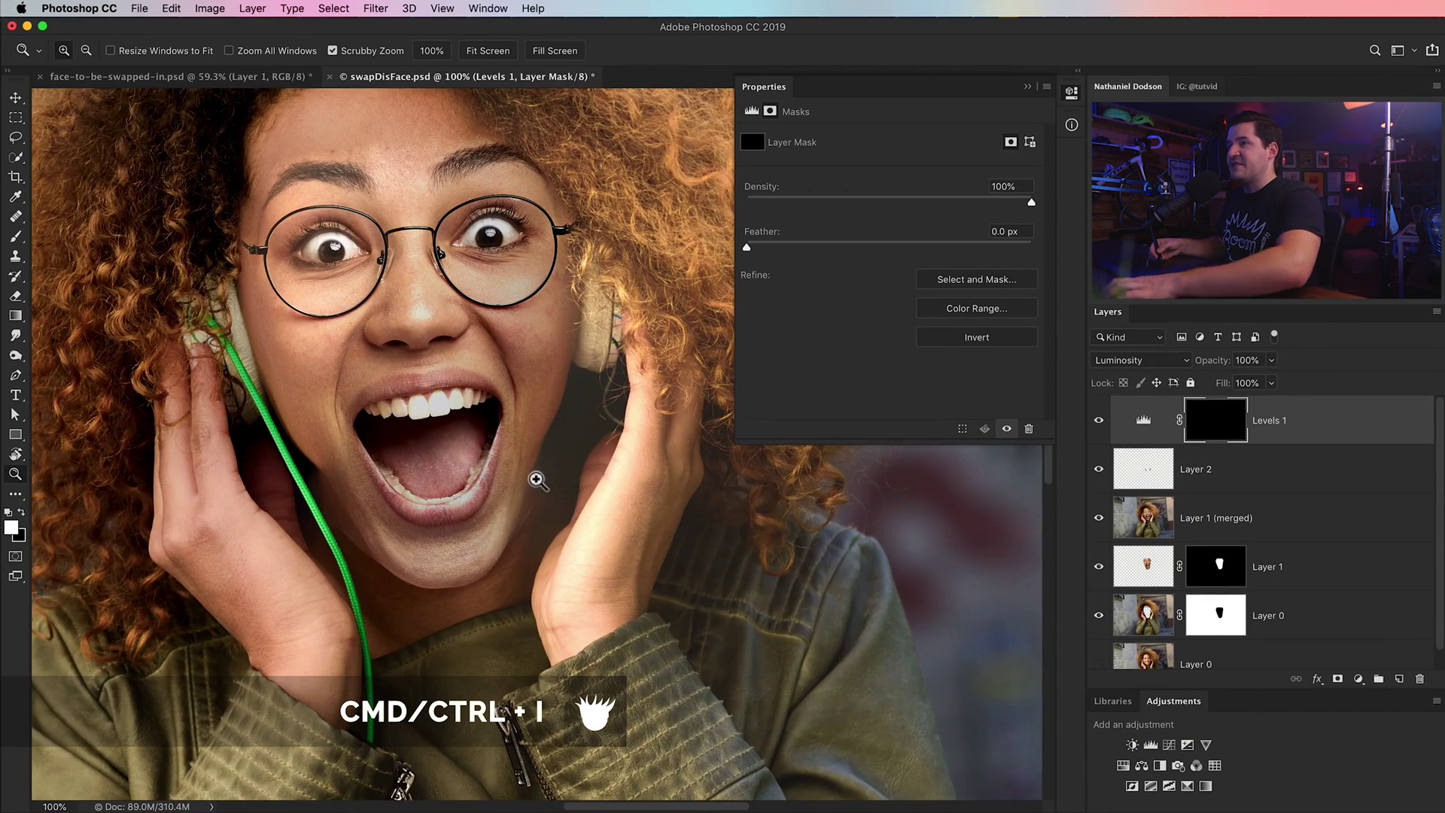
key(b)
key(x)
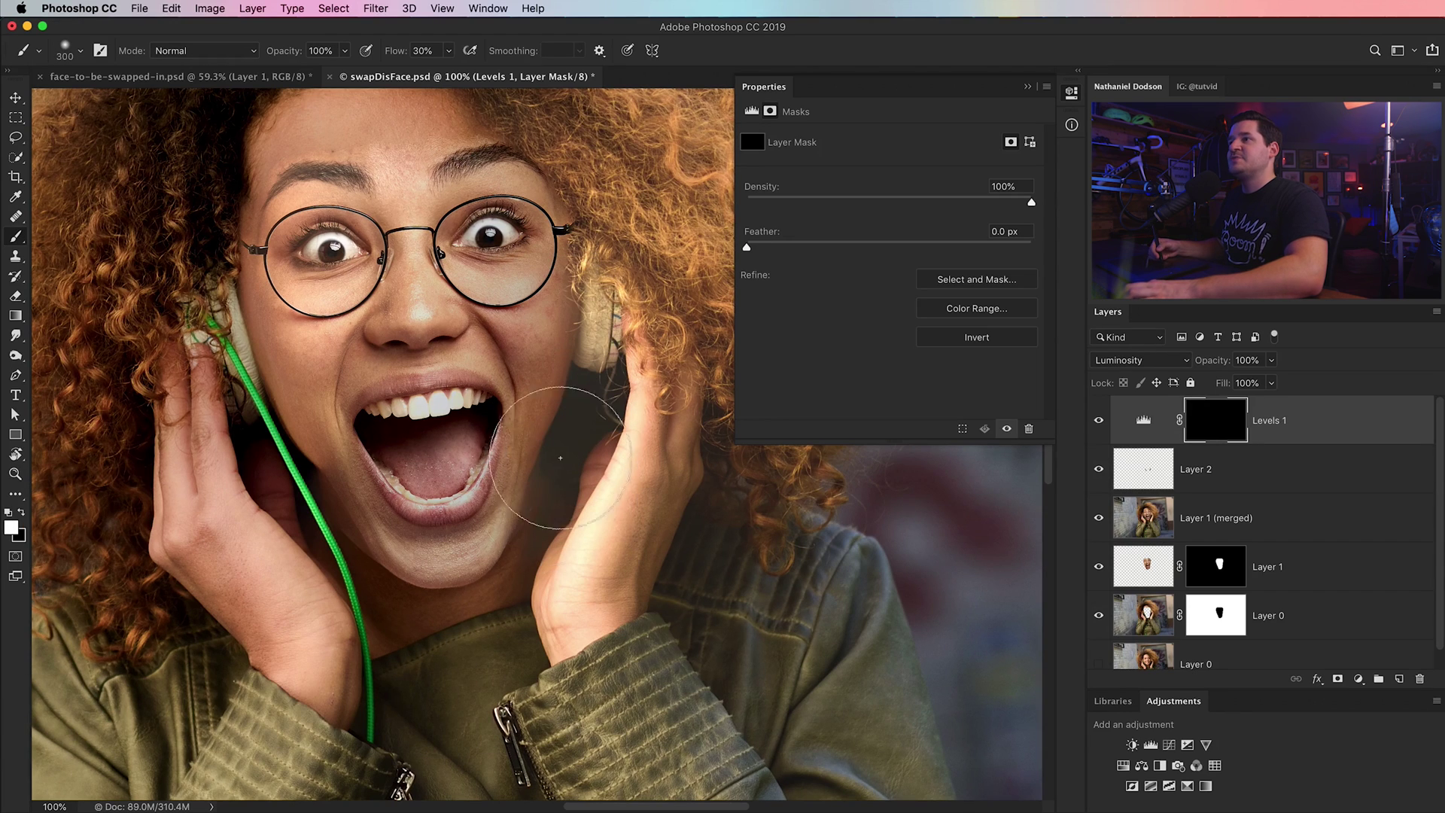
key(x)
key(shift+0)
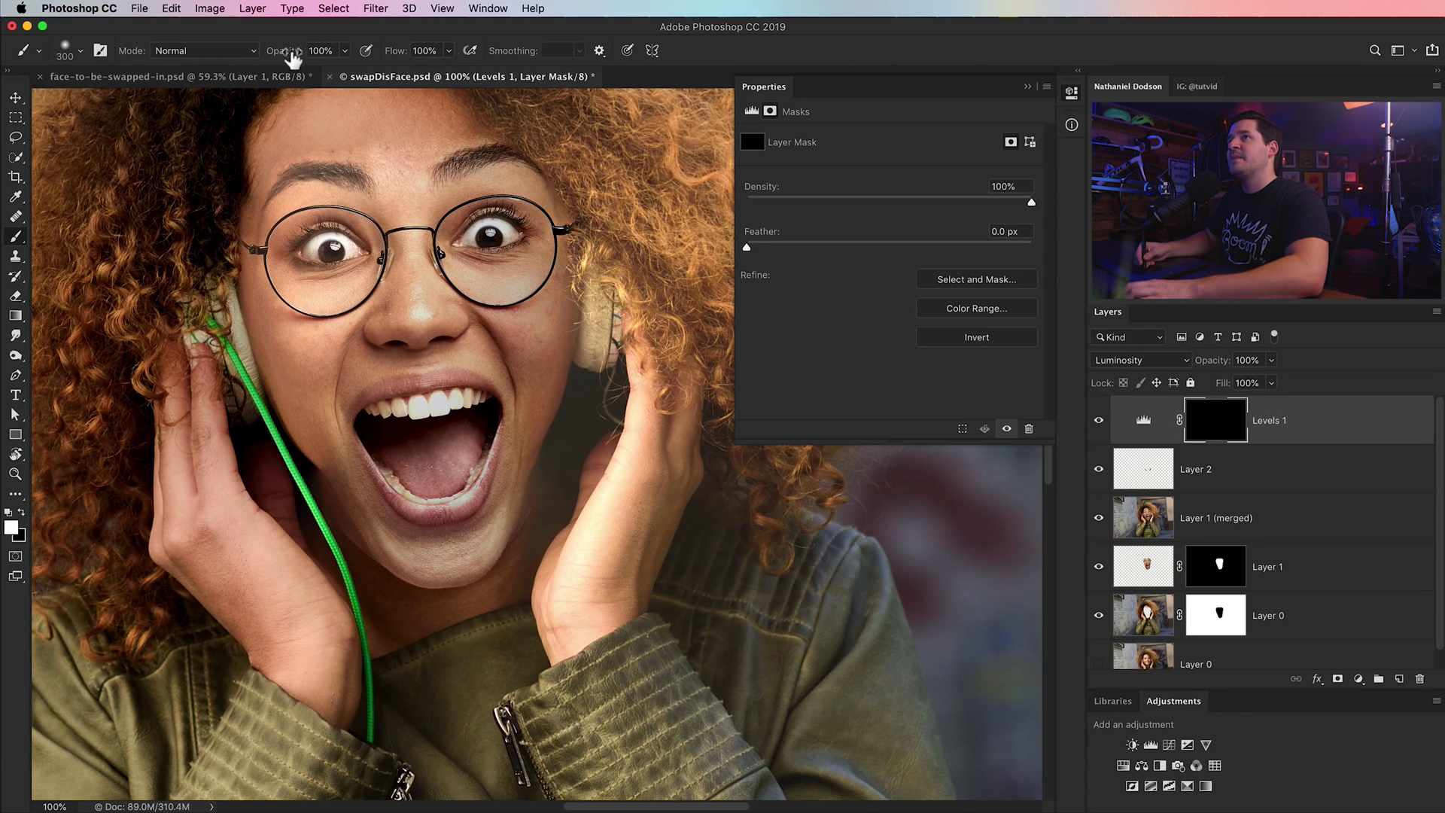
drag(292, 59, 239, 58)
mouse_move(557, 407)
mouse_down()
mouse_move(581, 351)
mouse_move(531, 459)
mouse_move(539, 489)
mouse_move(560, 467)
mouse_up()
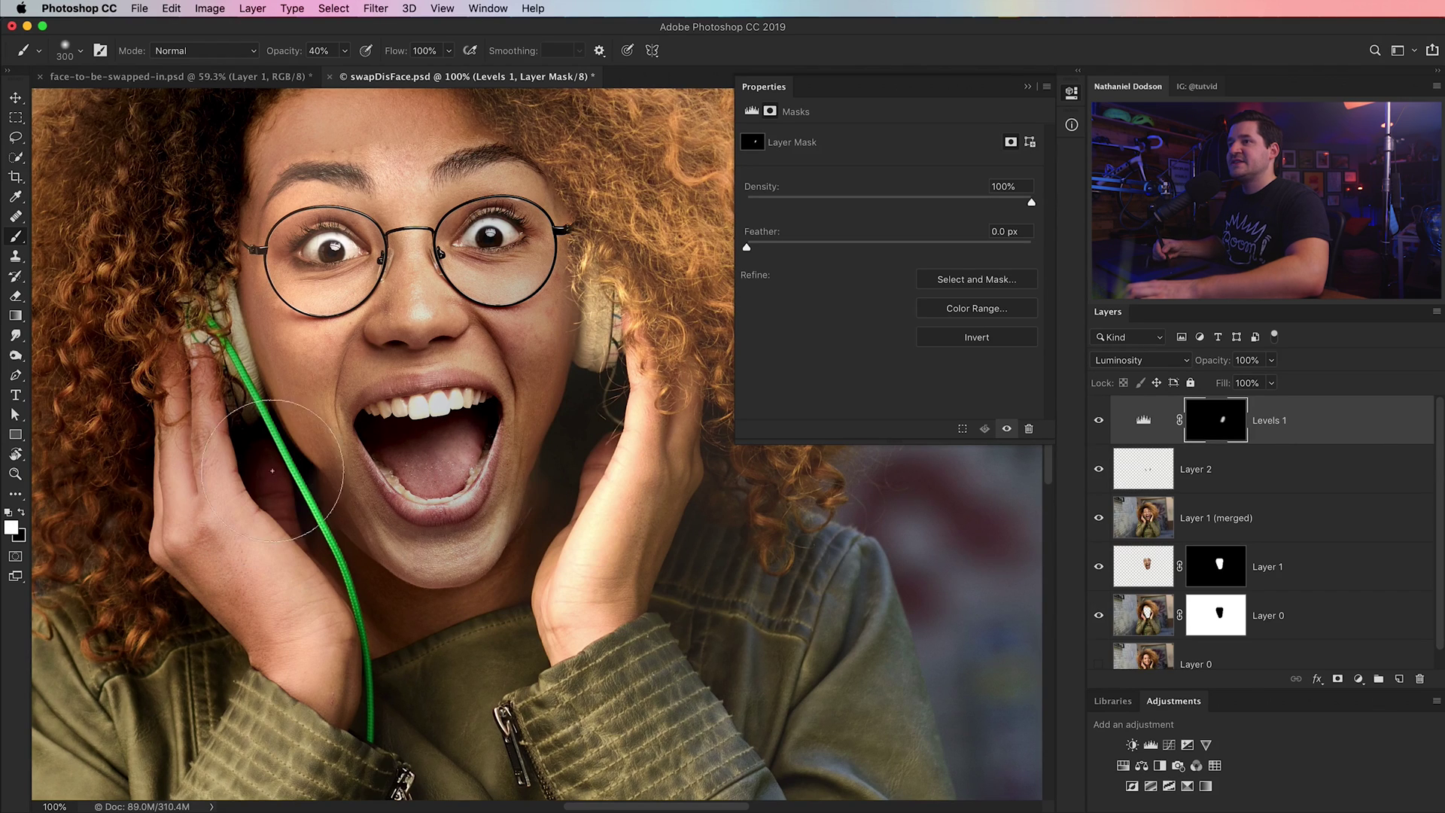
drag(272, 470, 311, 466)
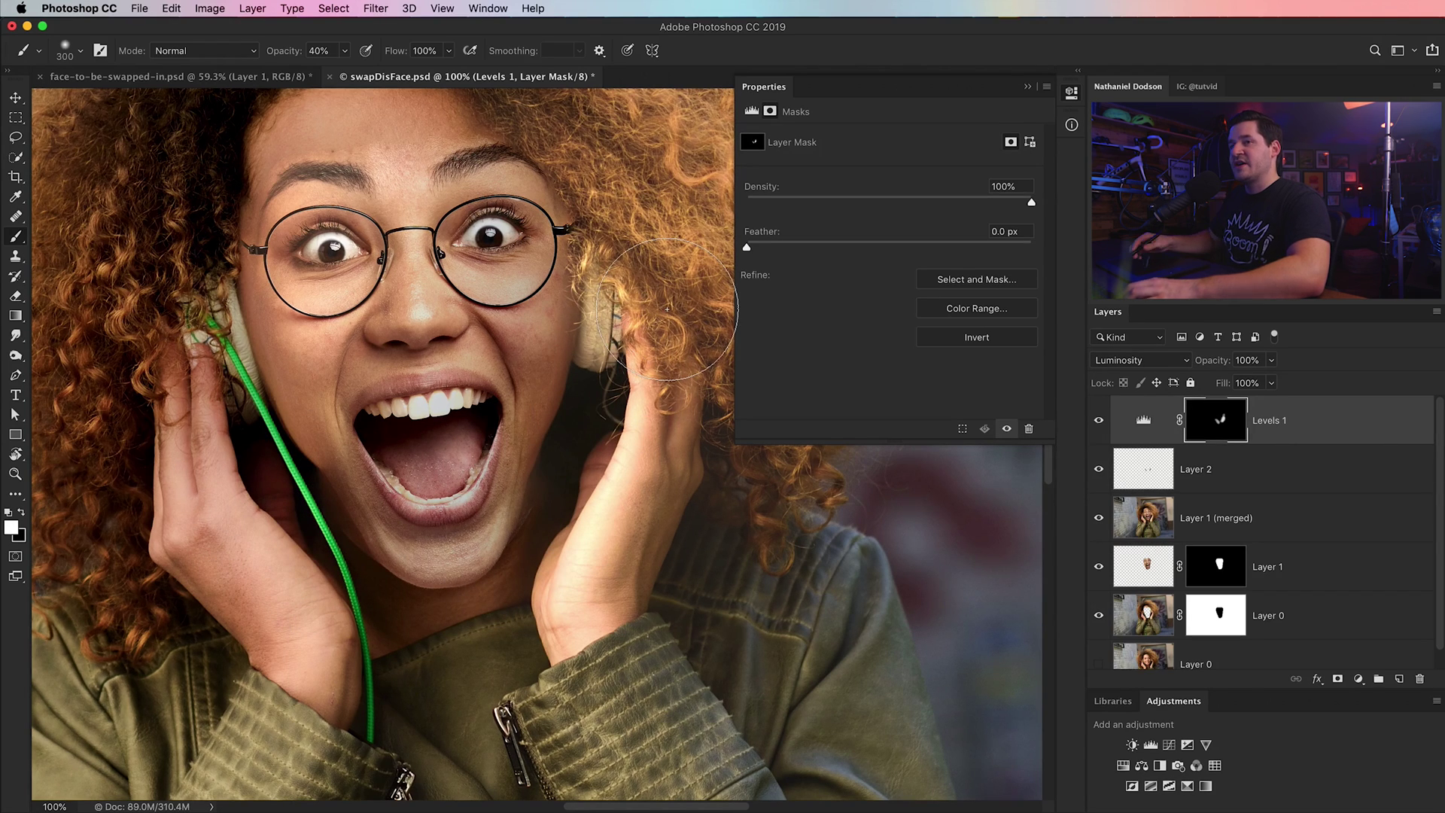
key(super+minus)
key(super+minus)
key(super+minus)
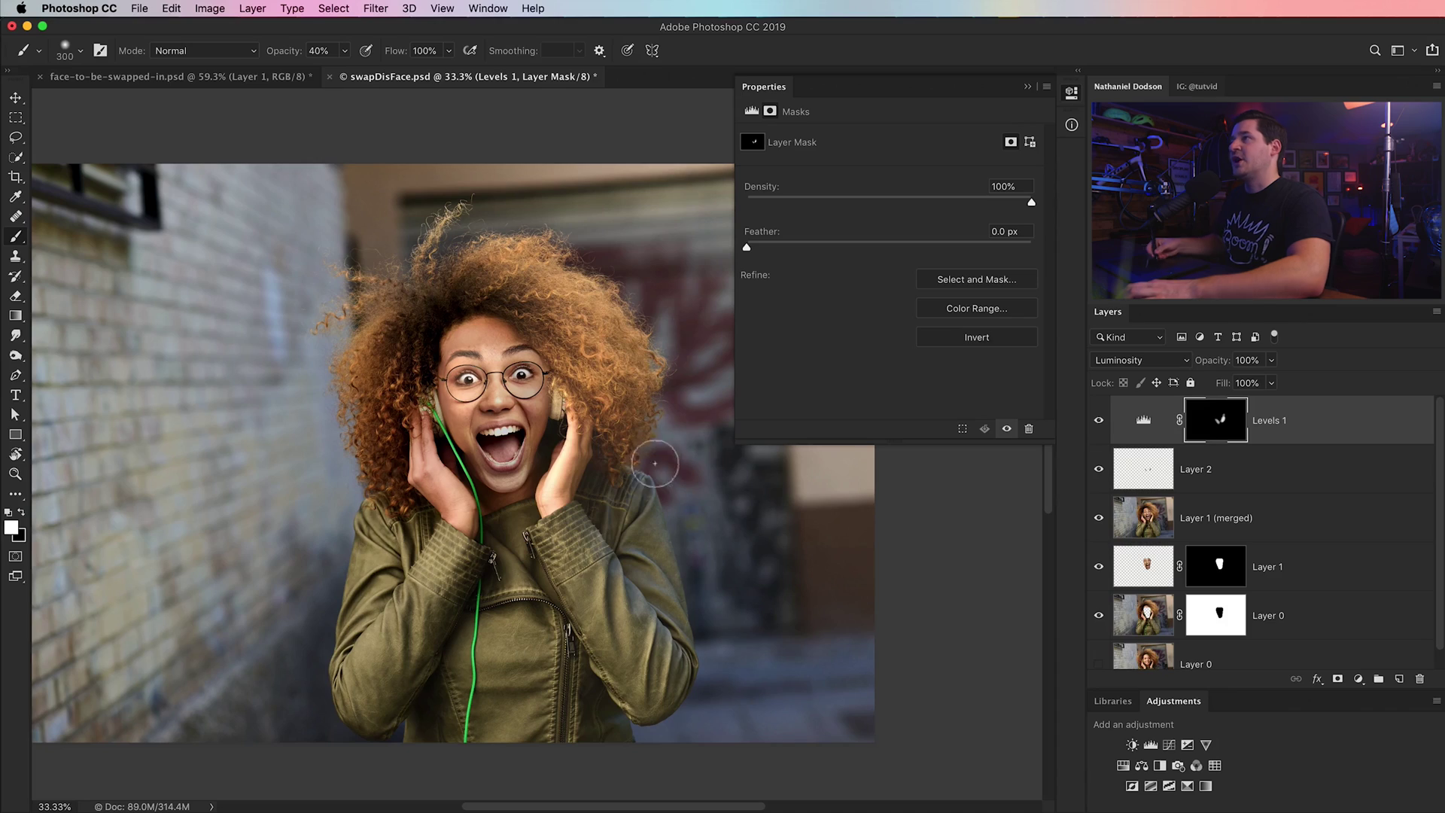
- Close the adjustment properties and zoom to 100% on the face
click(1071, 94)
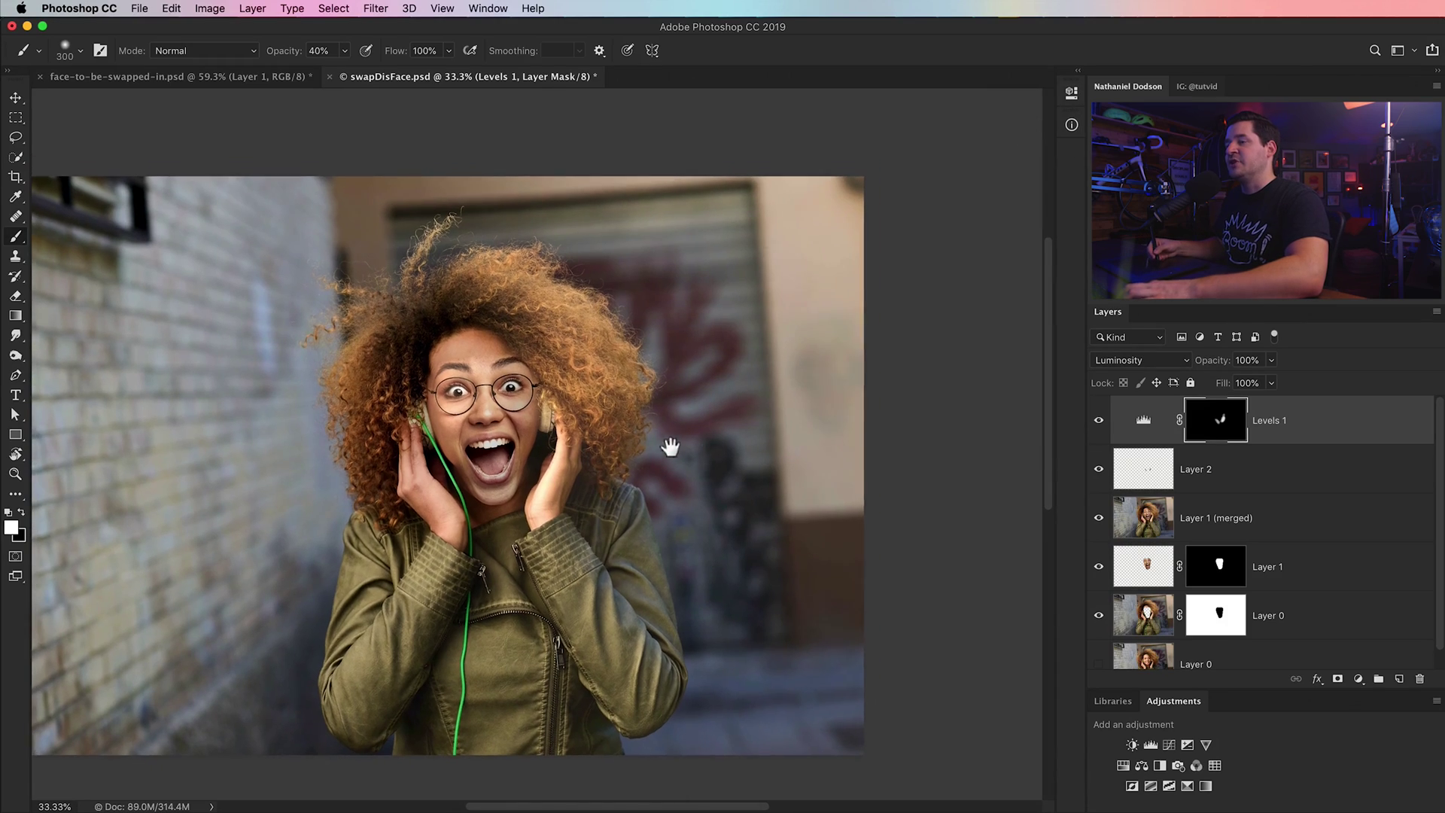
key(z)
click(479, 412)
drag(479, 412, 498, 391)
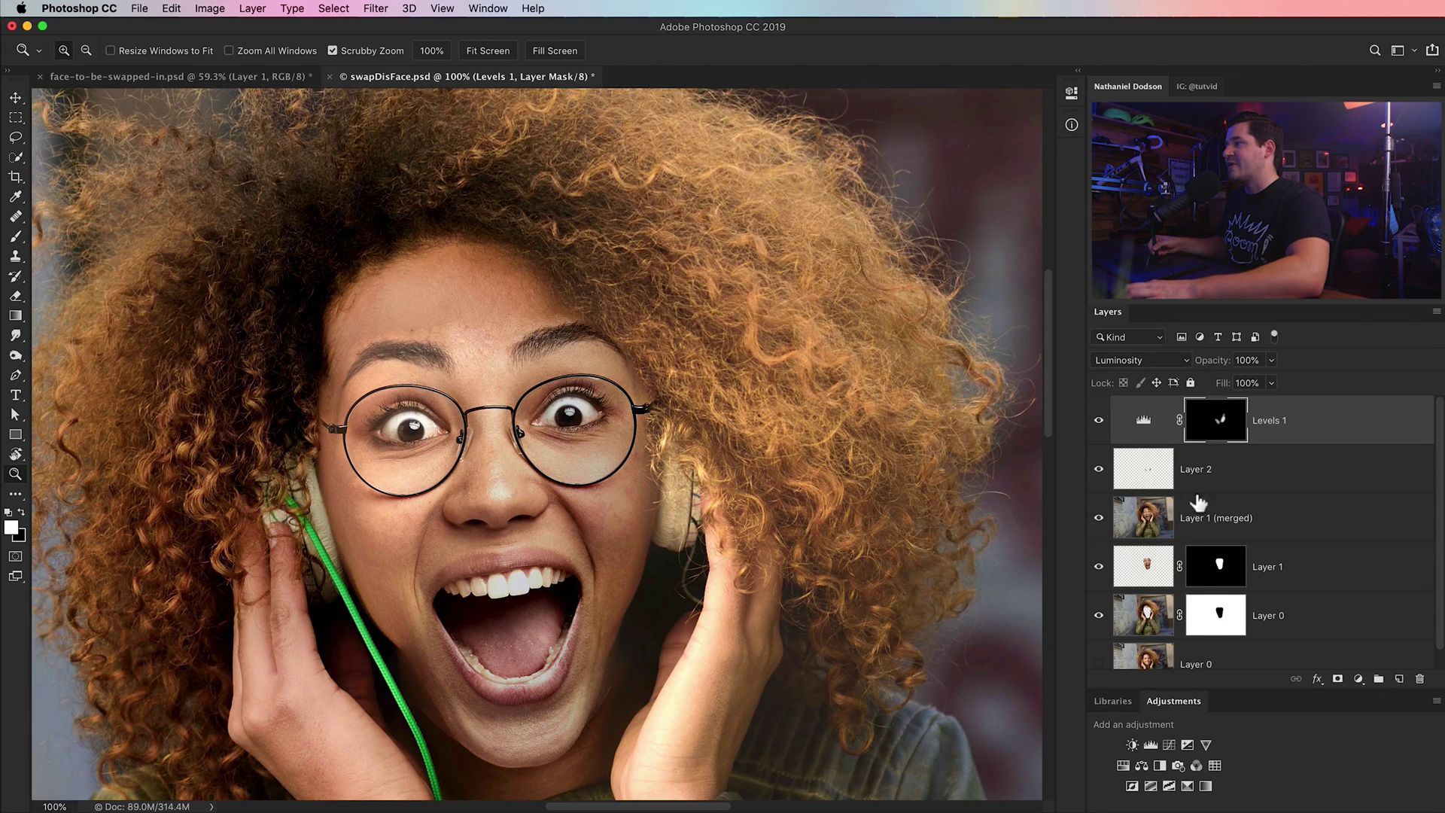
- Add Levels 2 and lower the Green channel midtones to 0.88
click(1151, 746)
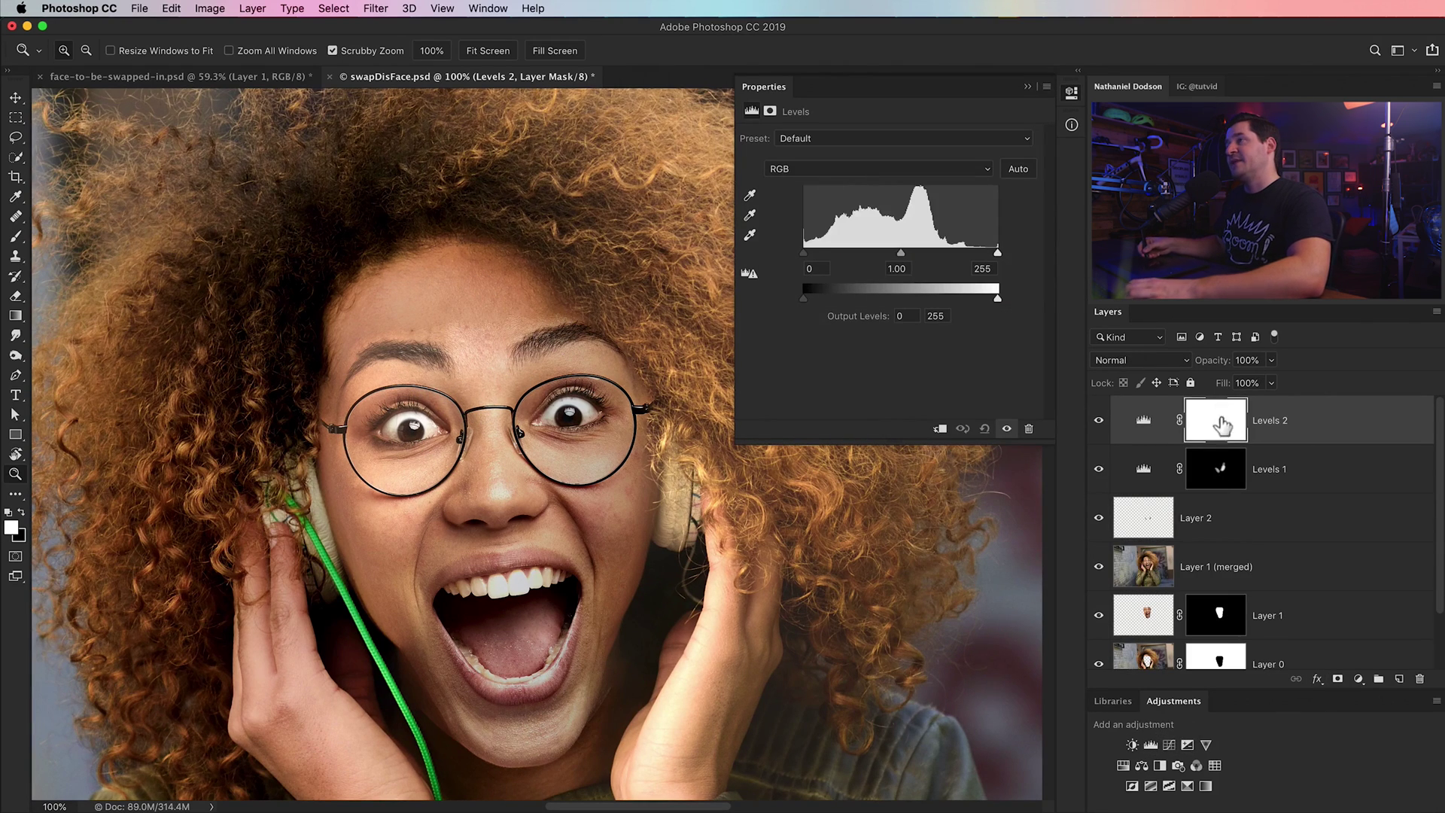
click(858, 169)
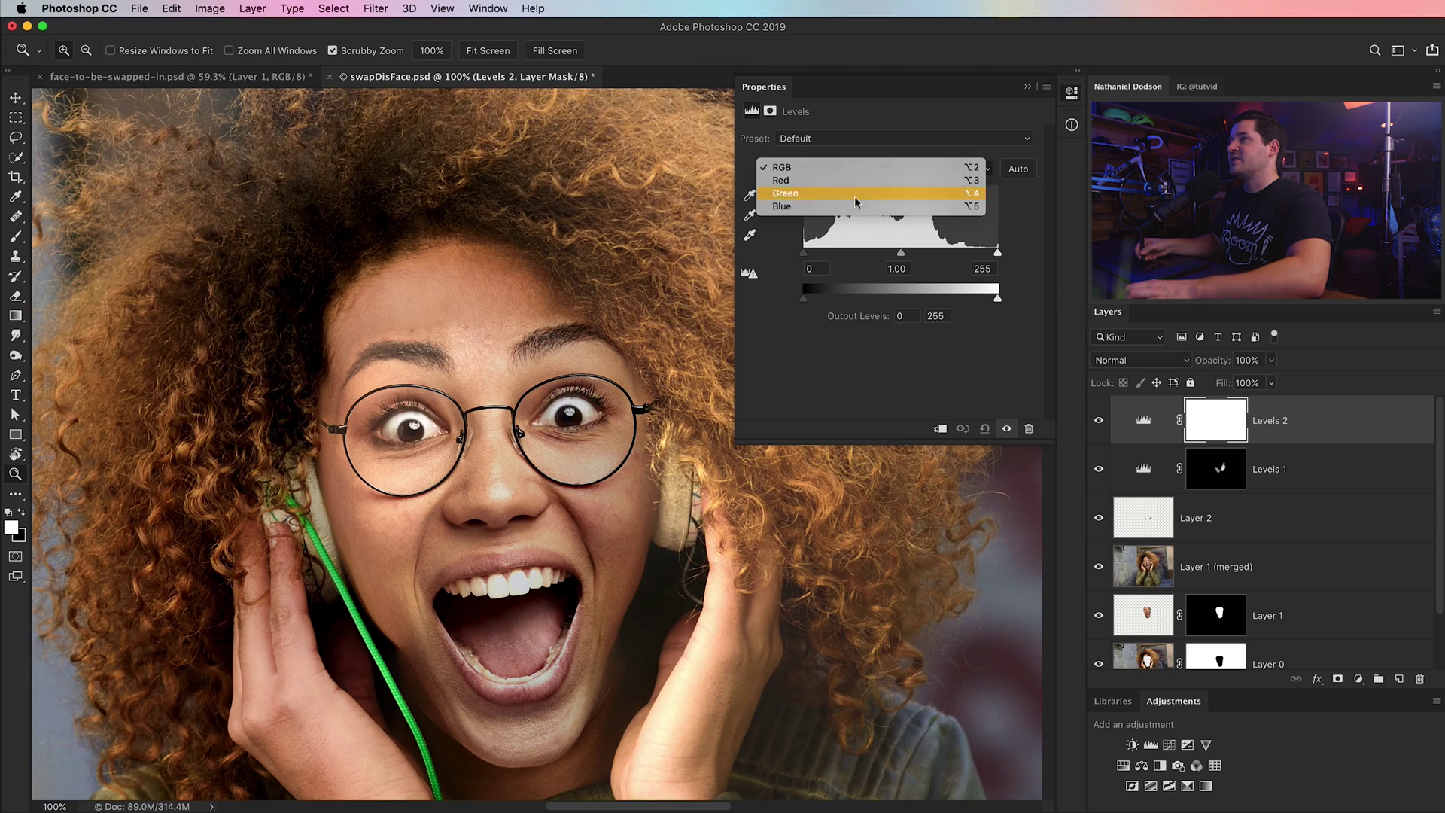
click(855, 196)
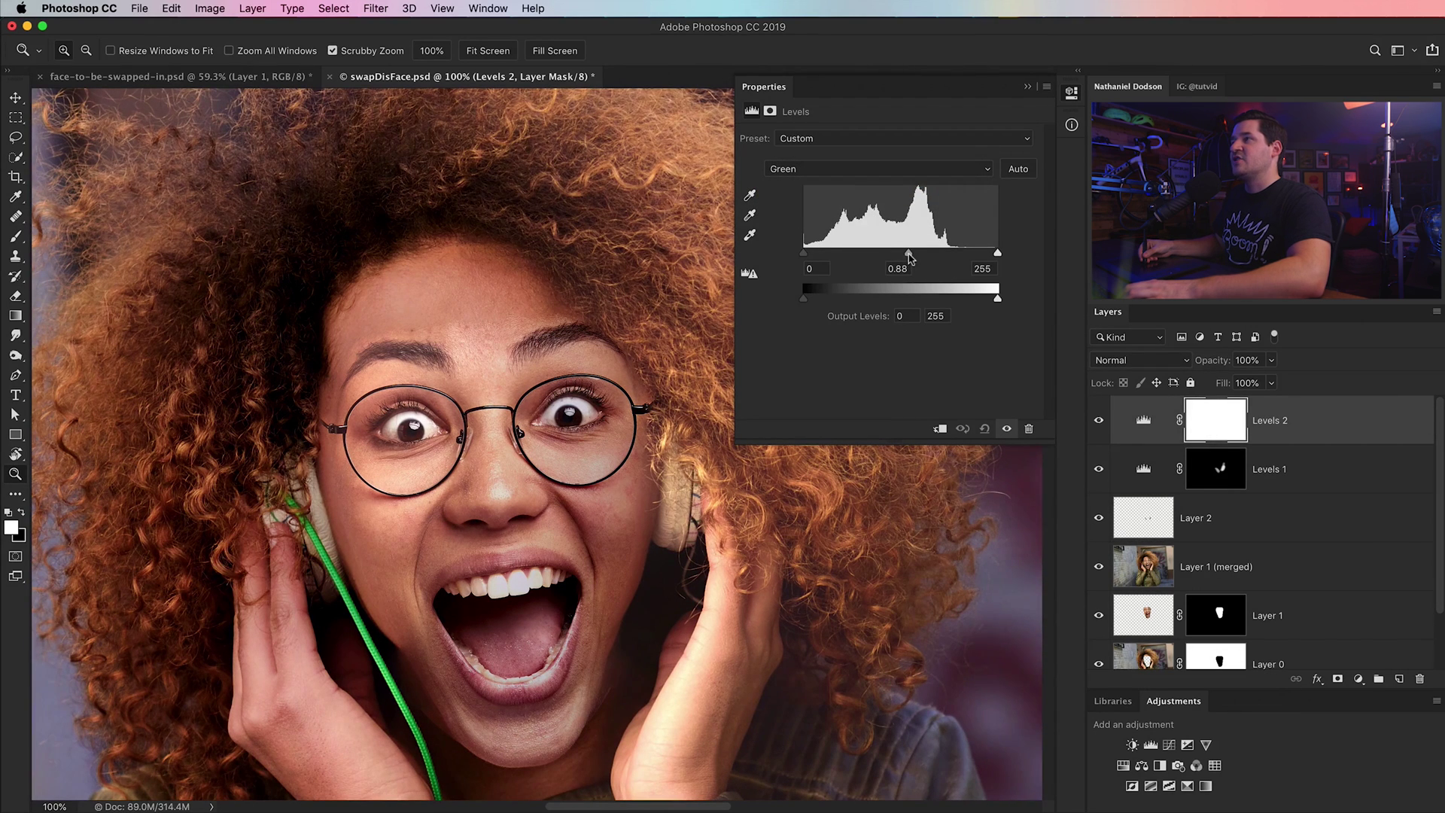
click(1072, 97)
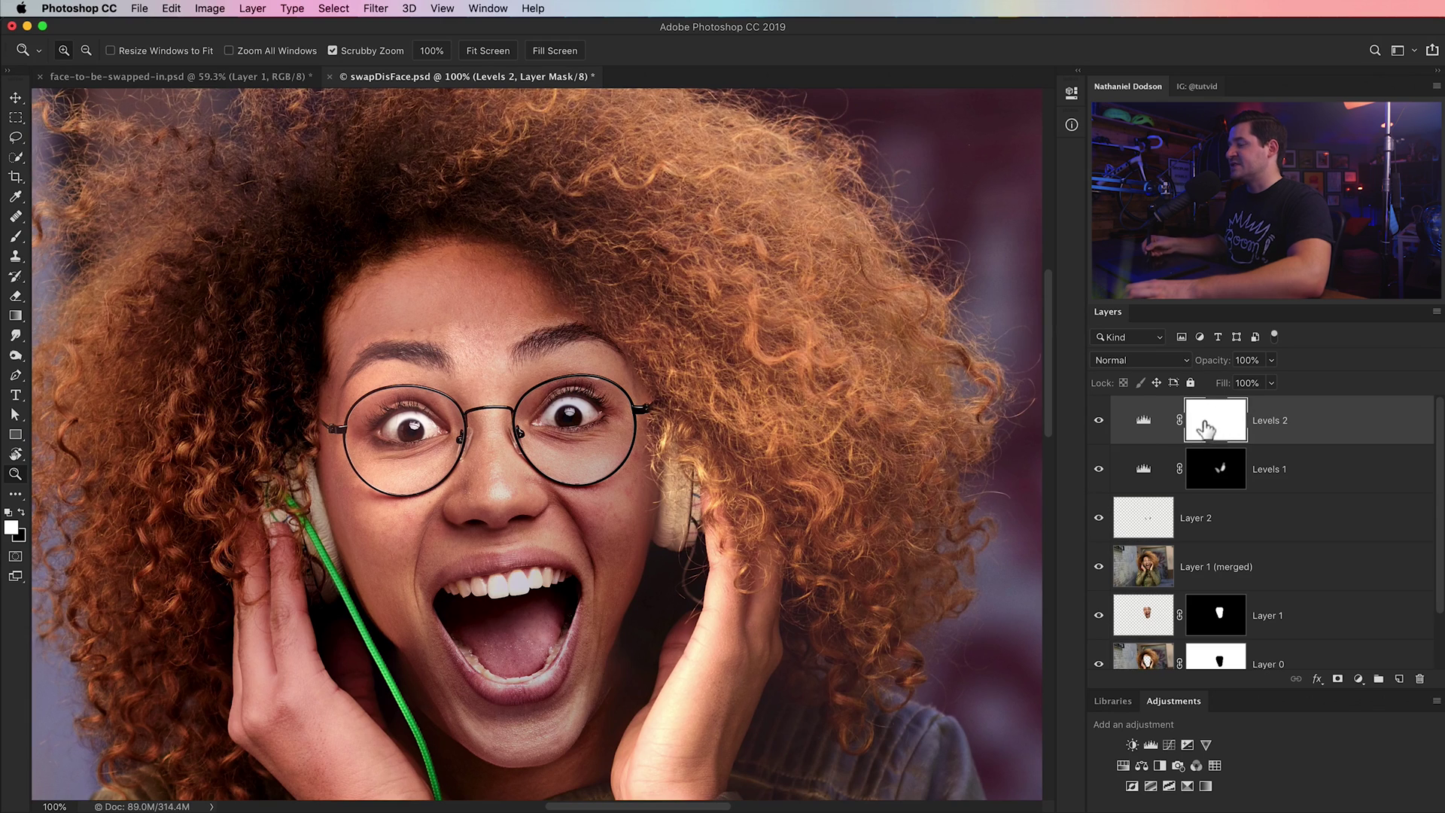
- Invert the Levels 2 mask and brush white at 40% around the eyes
key(super+i)
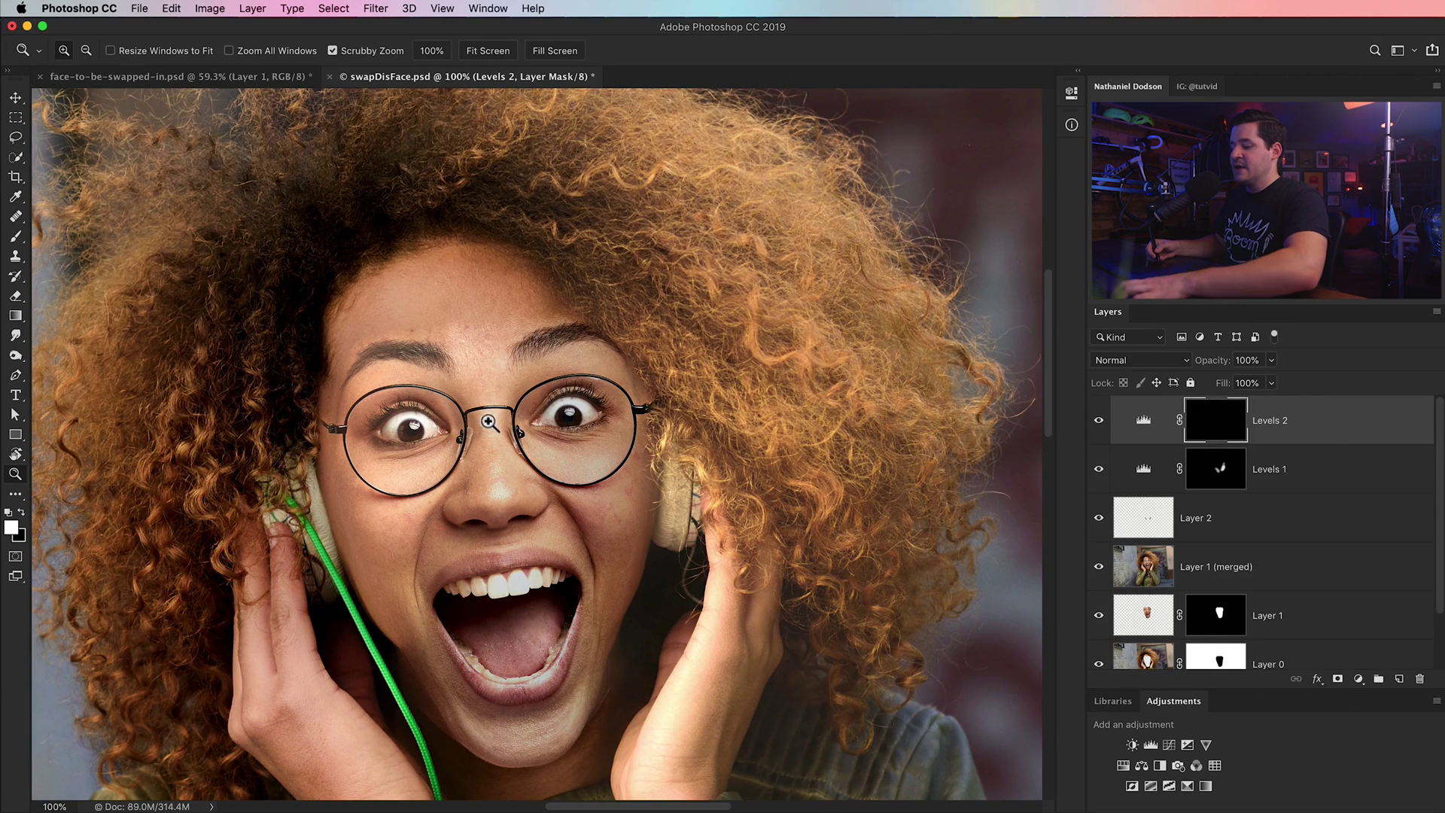
key(b)
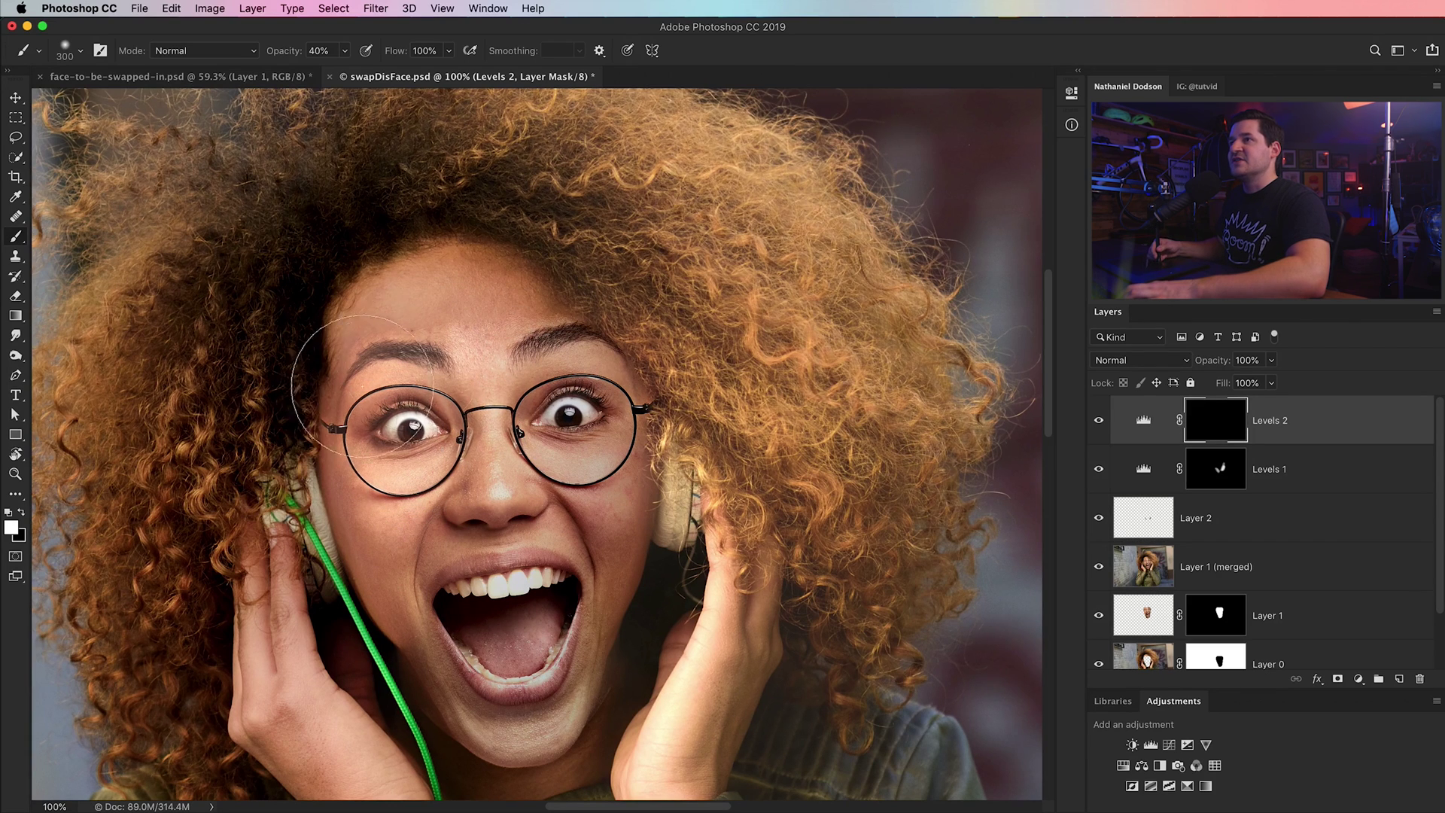
mouse_move(362, 387)
mouse_down()
mouse_move(459, 346)
mouse_move(580, 346)
mouse_move(435, 552)
mouse_move(580, 322)
mouse_move(535, 256)
mouse_move(539, 529)
mouse_move(527, 409)
mouse_up()
key(z)
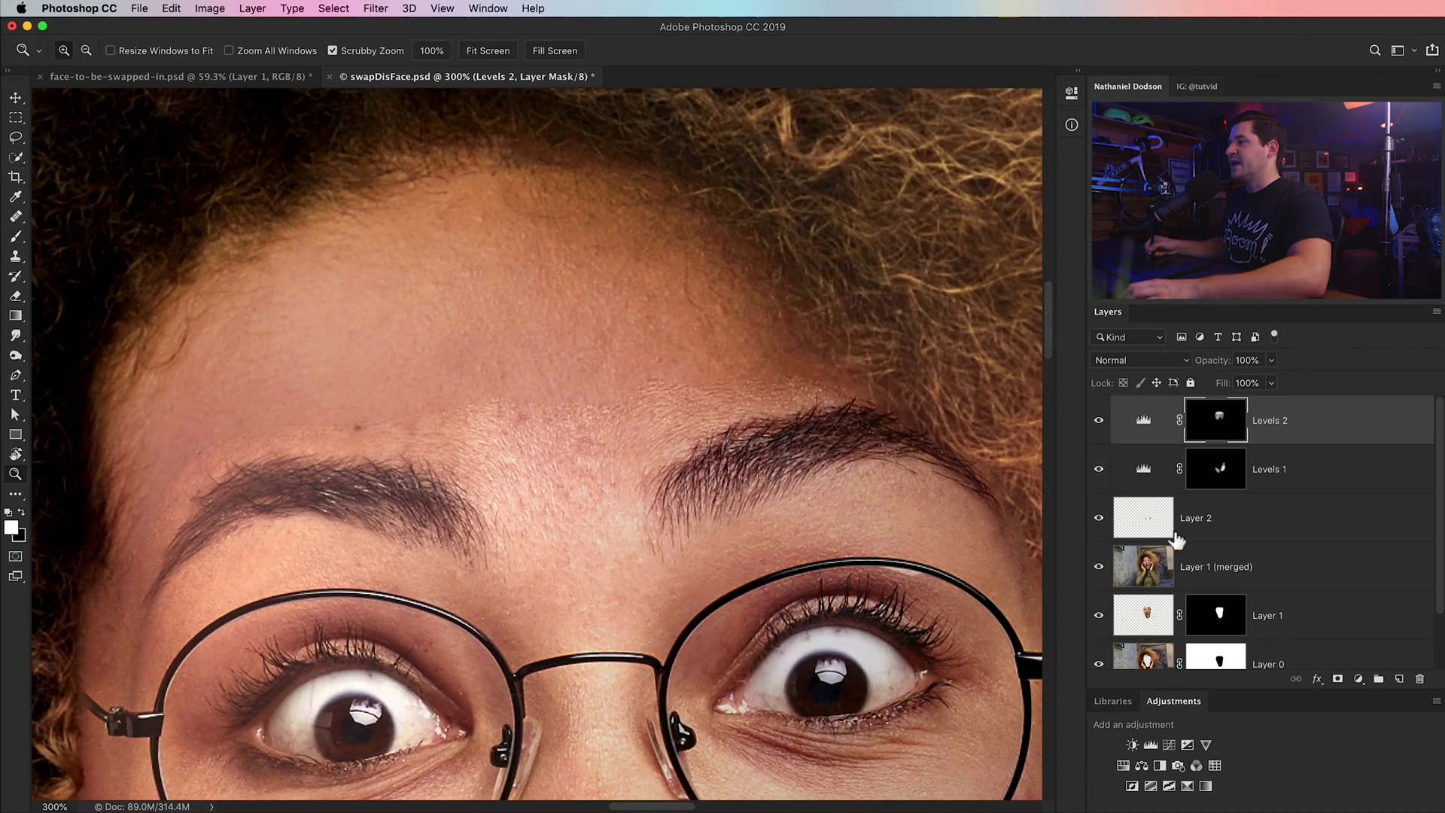
- Create a new empty layer above Levels 2 named blendSkin
key(super+shift+alt+n)
key(x)
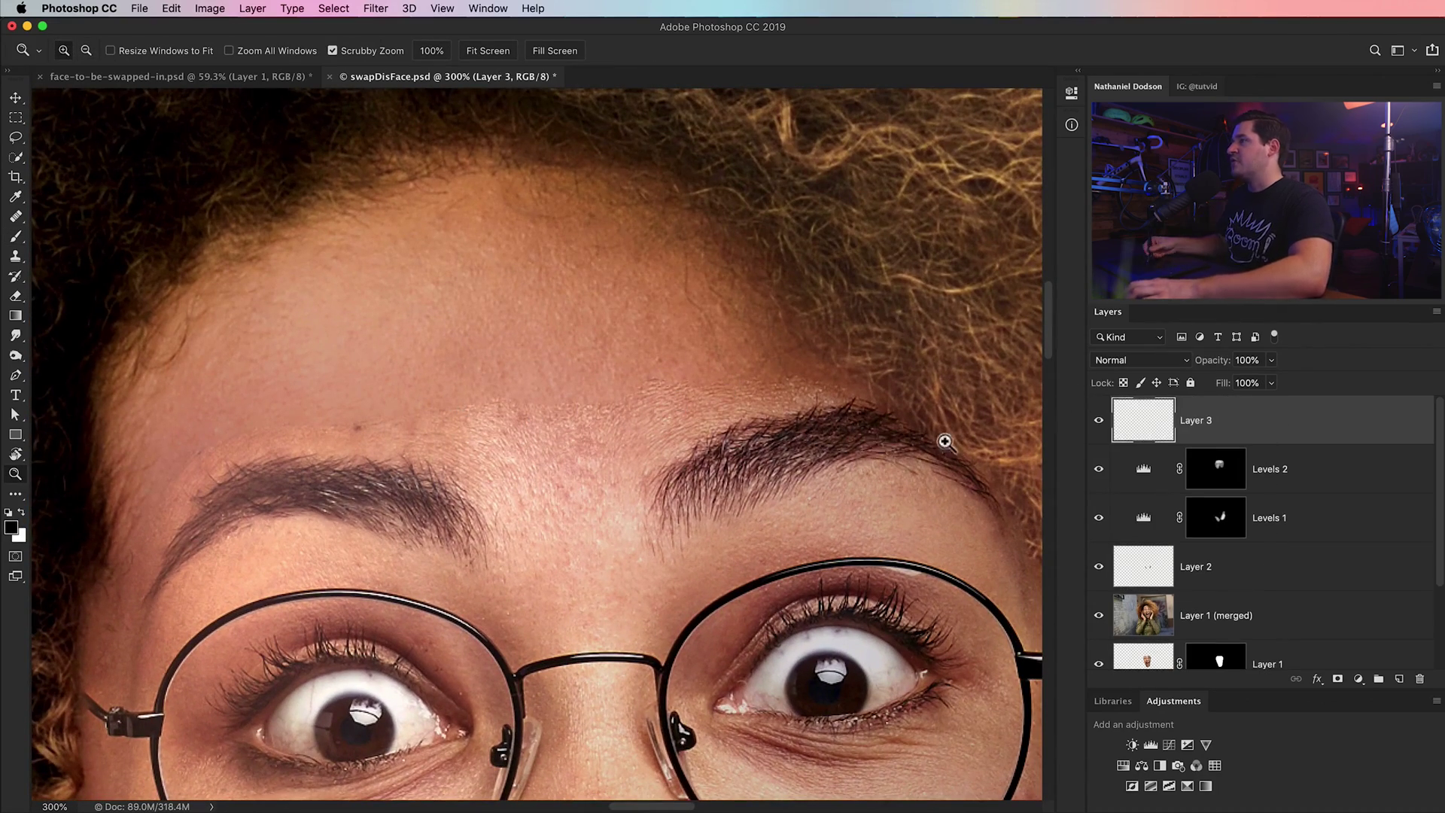
double_click(1199, 426)
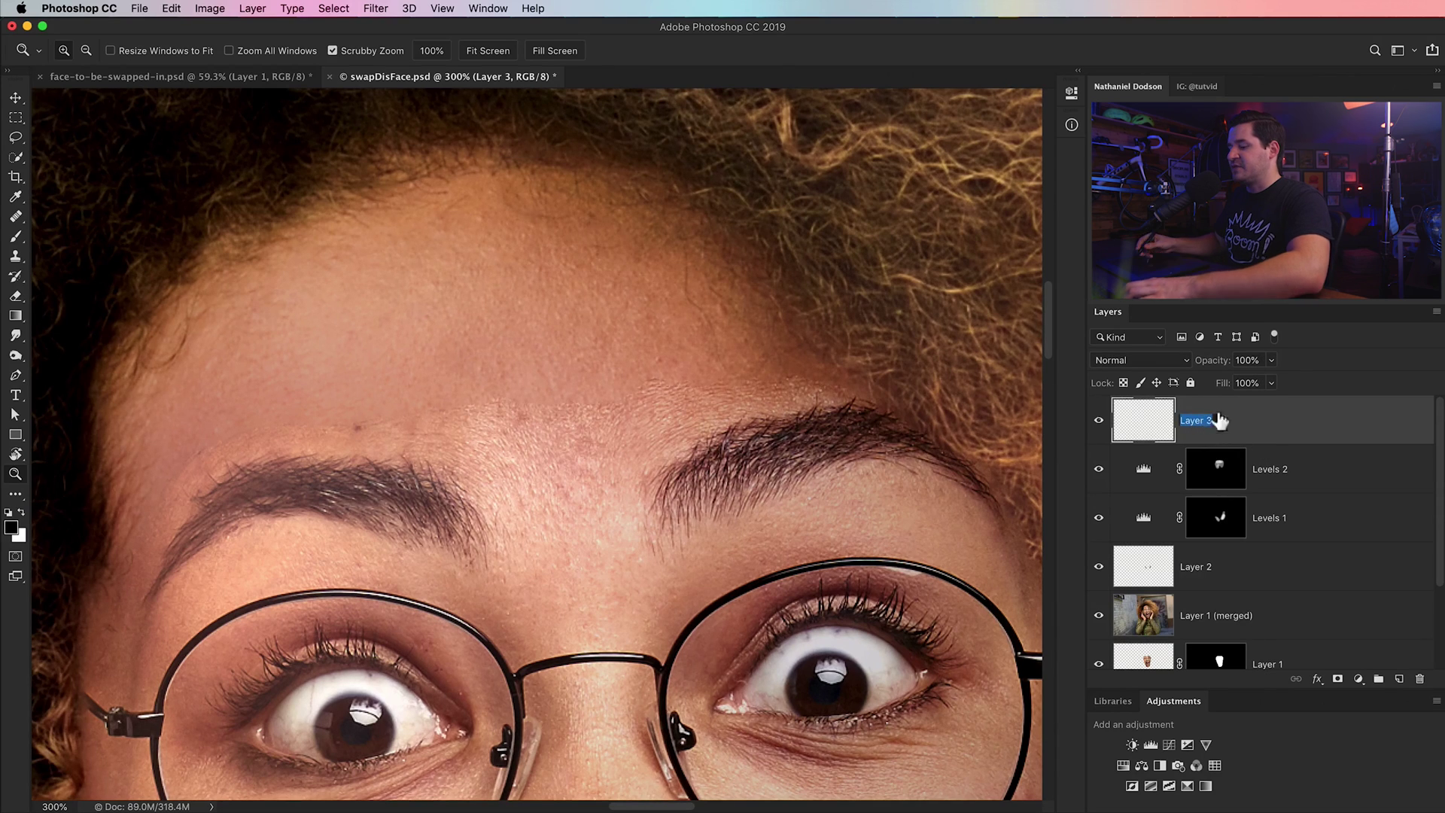
text(blendSkin)
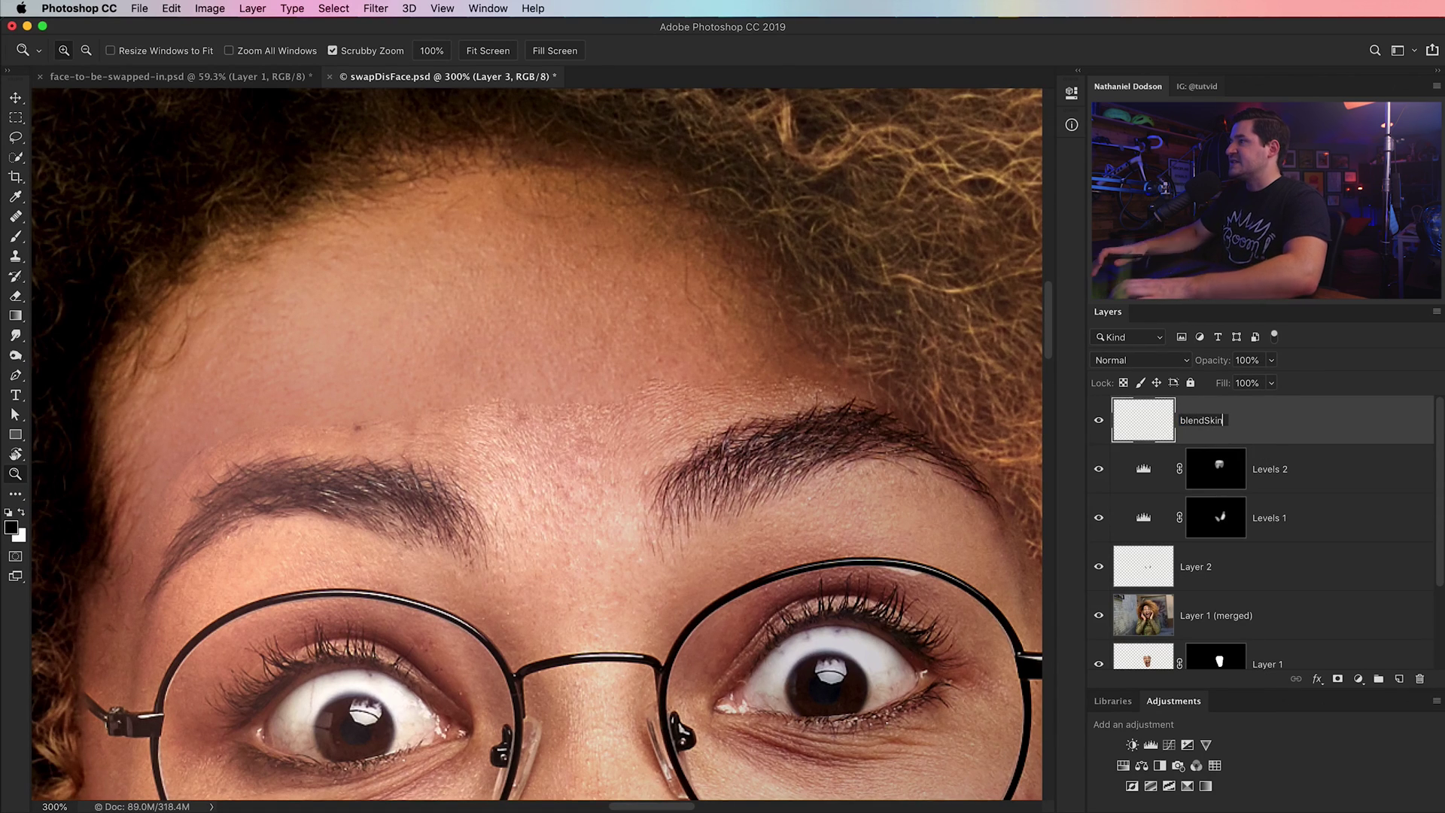
key(Return)
- Heal the patchy forehead skin with a 0%-hardness Healing Brush sized 50, sampling clean skin
key(j)
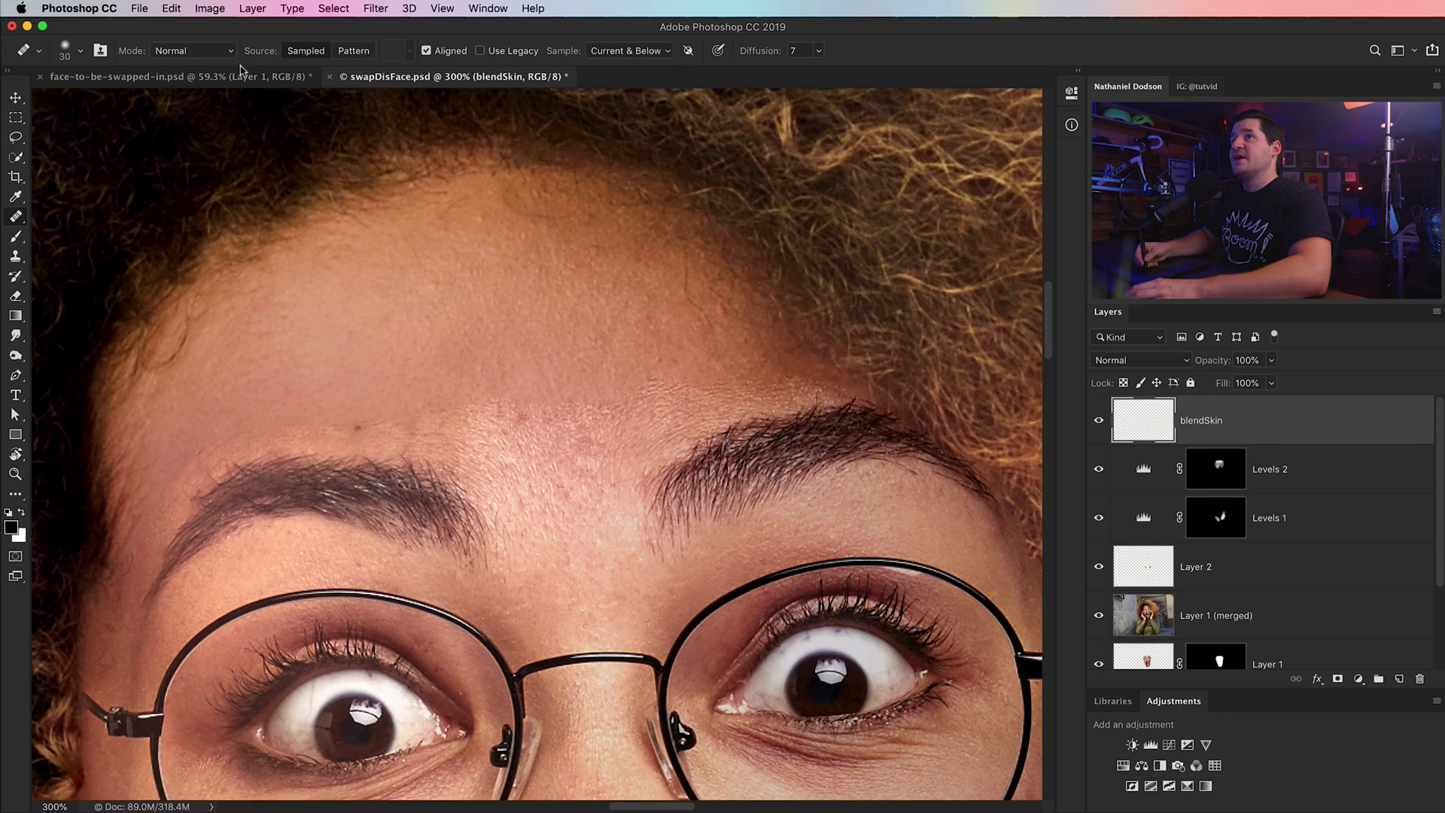
click(81, 51)
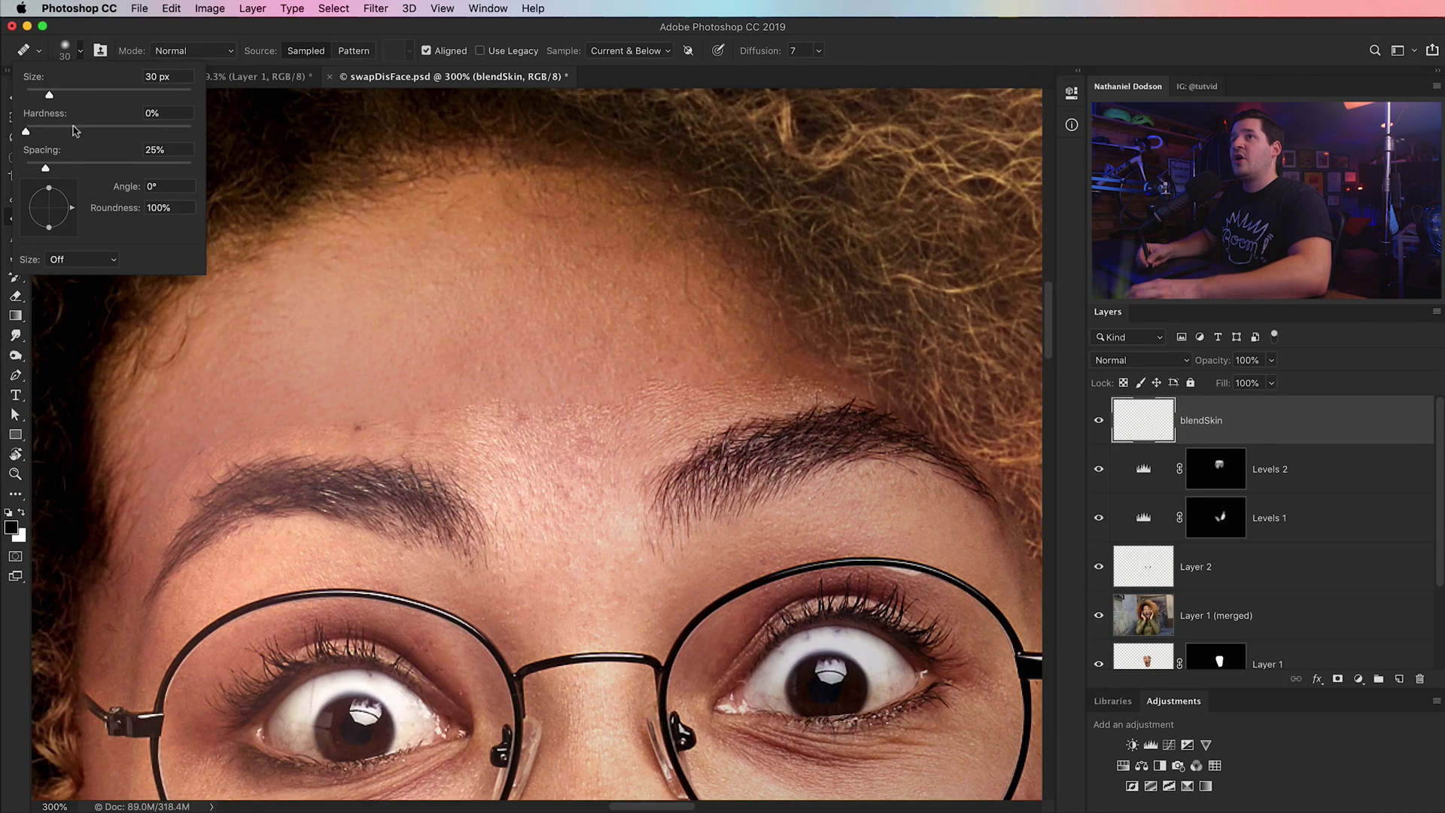
click(89, 57)
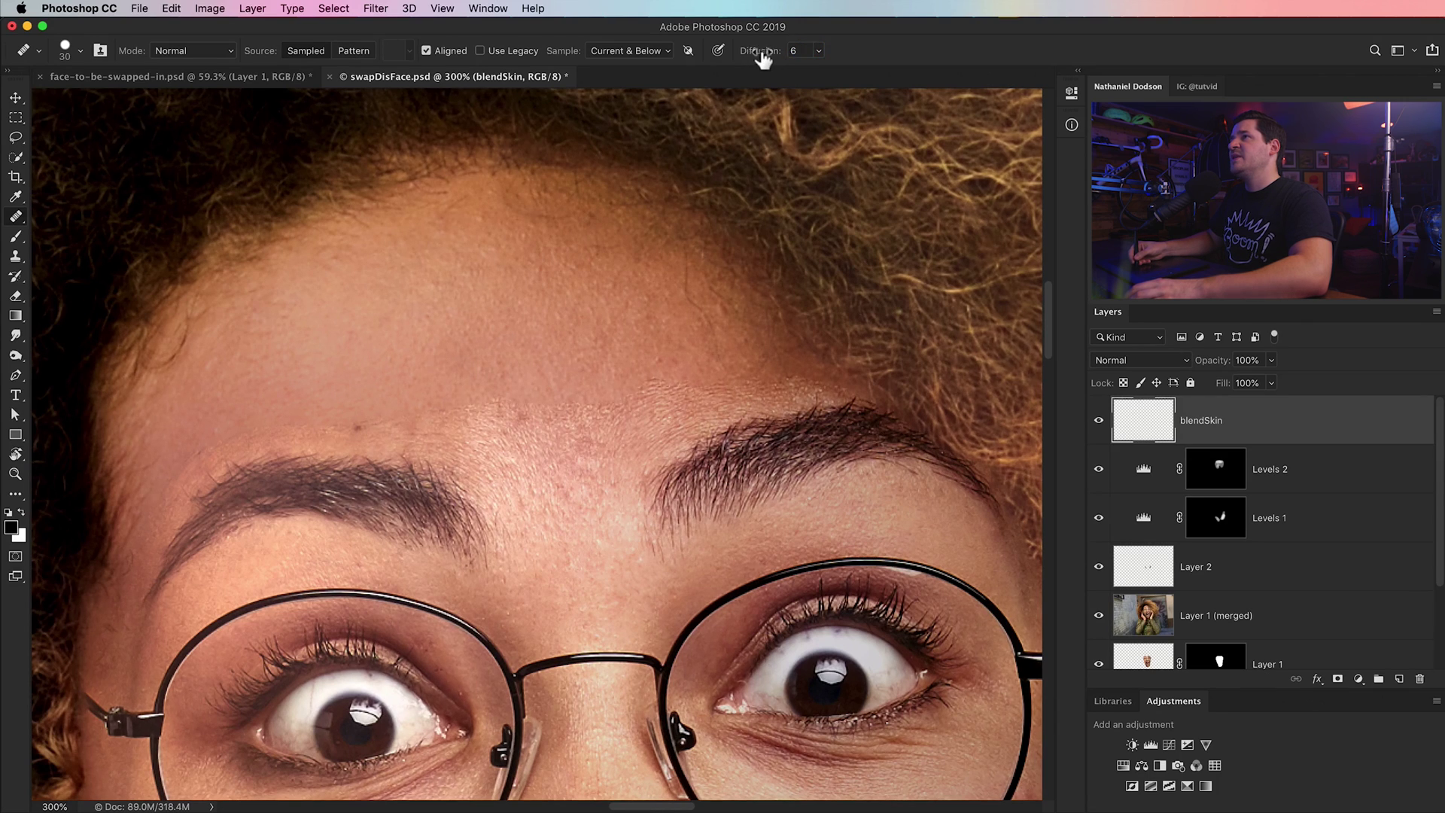
text(1)
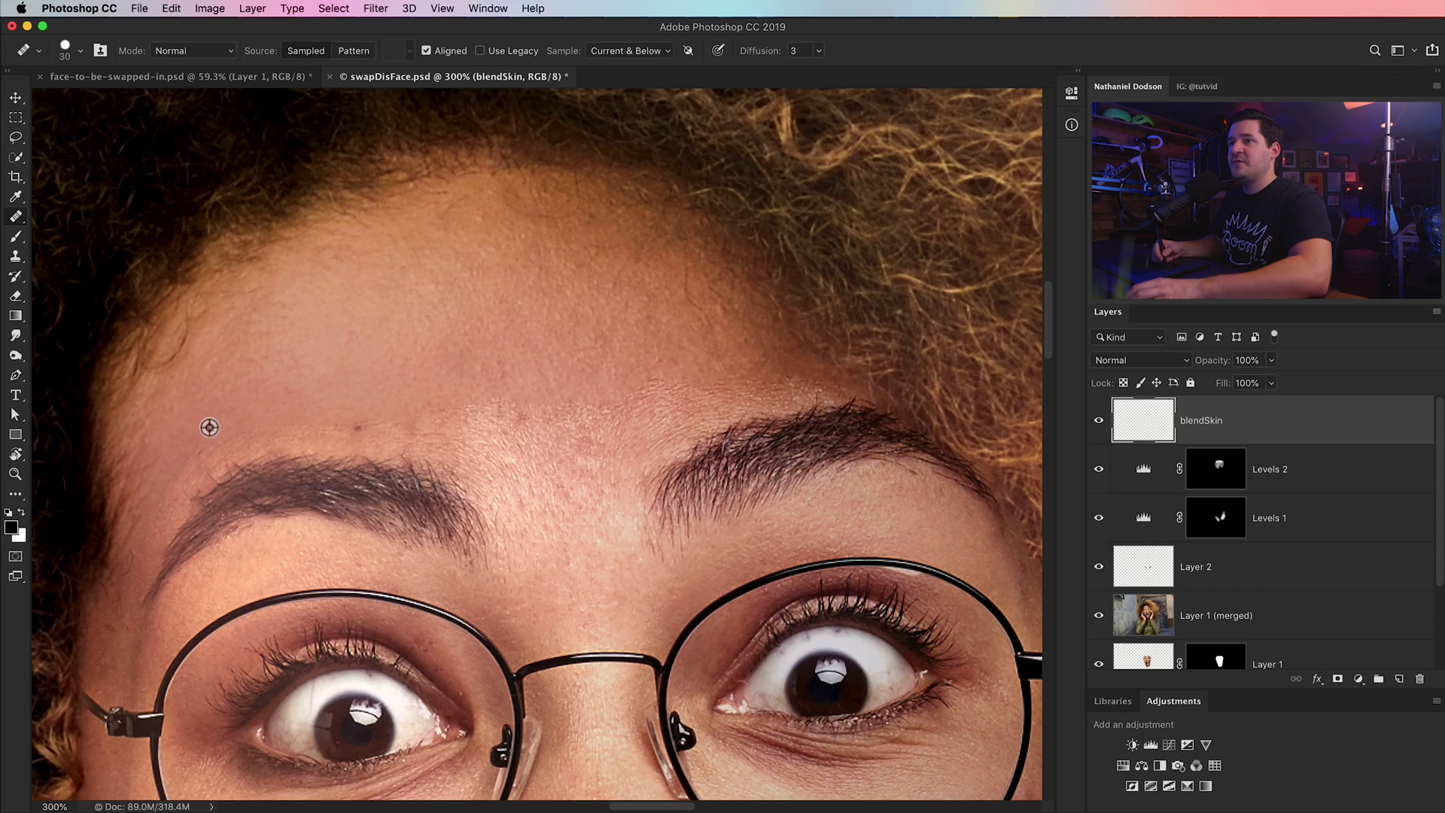
click(333, 430)
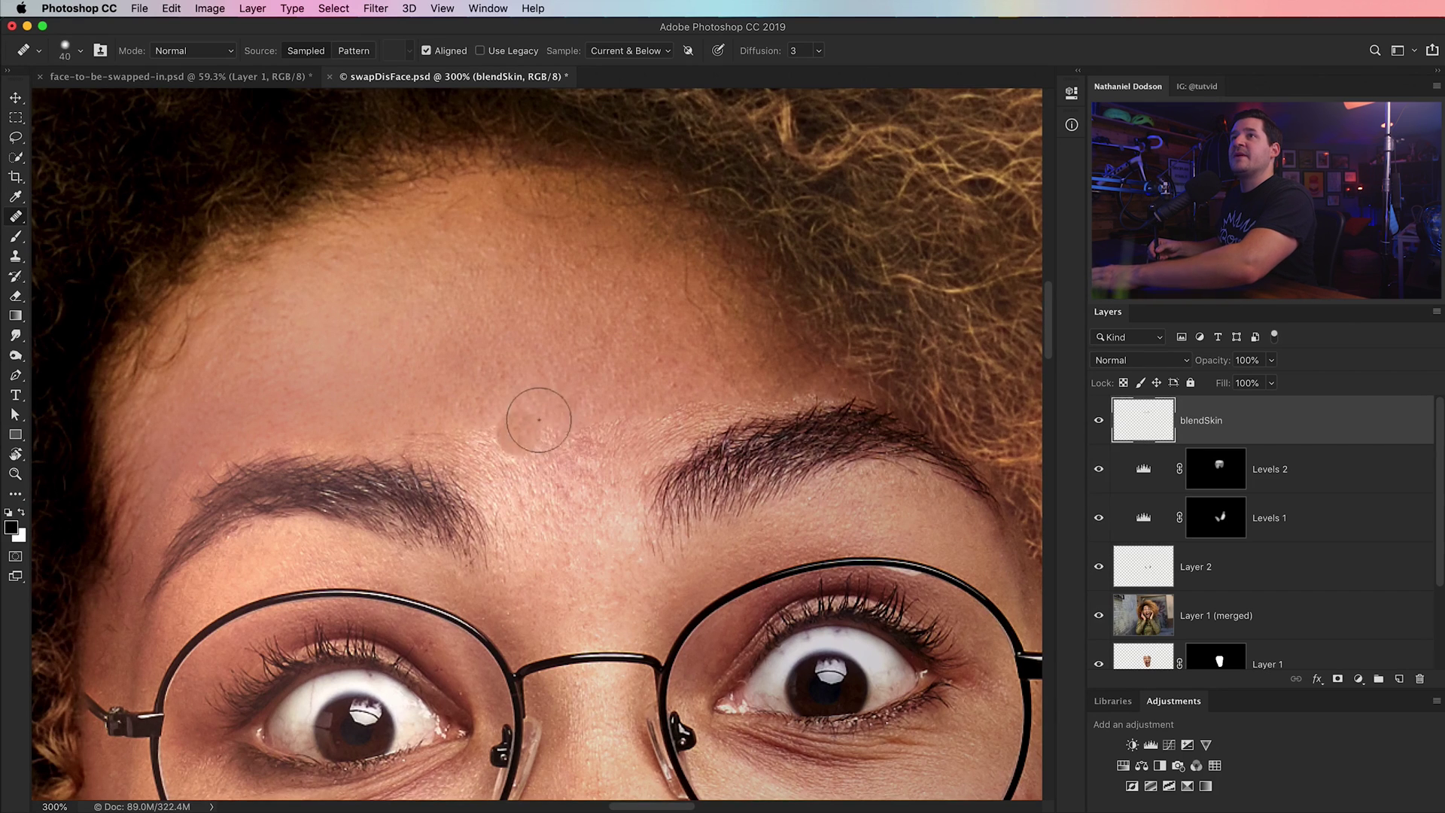
key(bracketright)
key(bracketright)
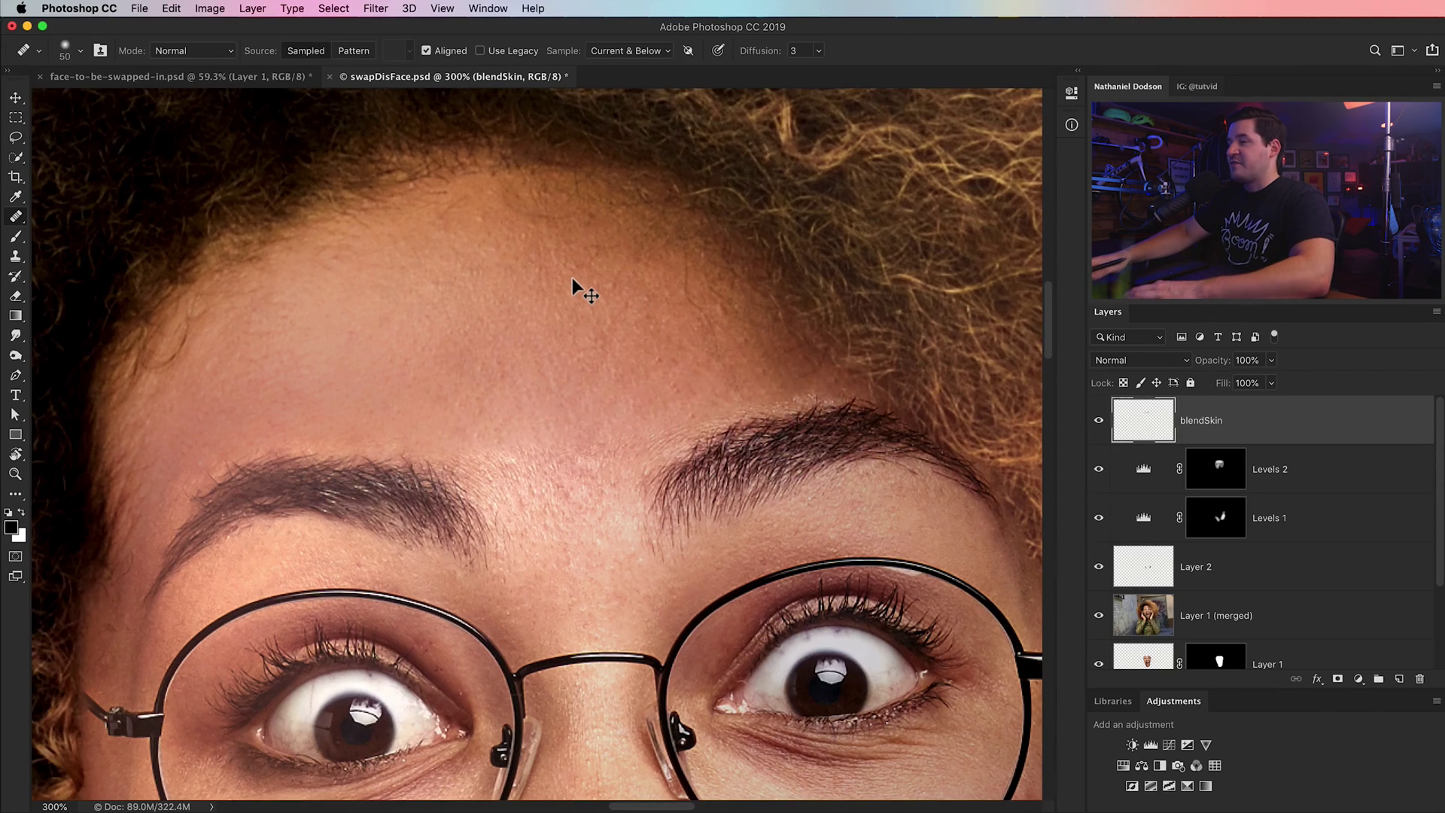
key(super+minus)
key(super+minus)
key(super+minus)
key(super+minus)
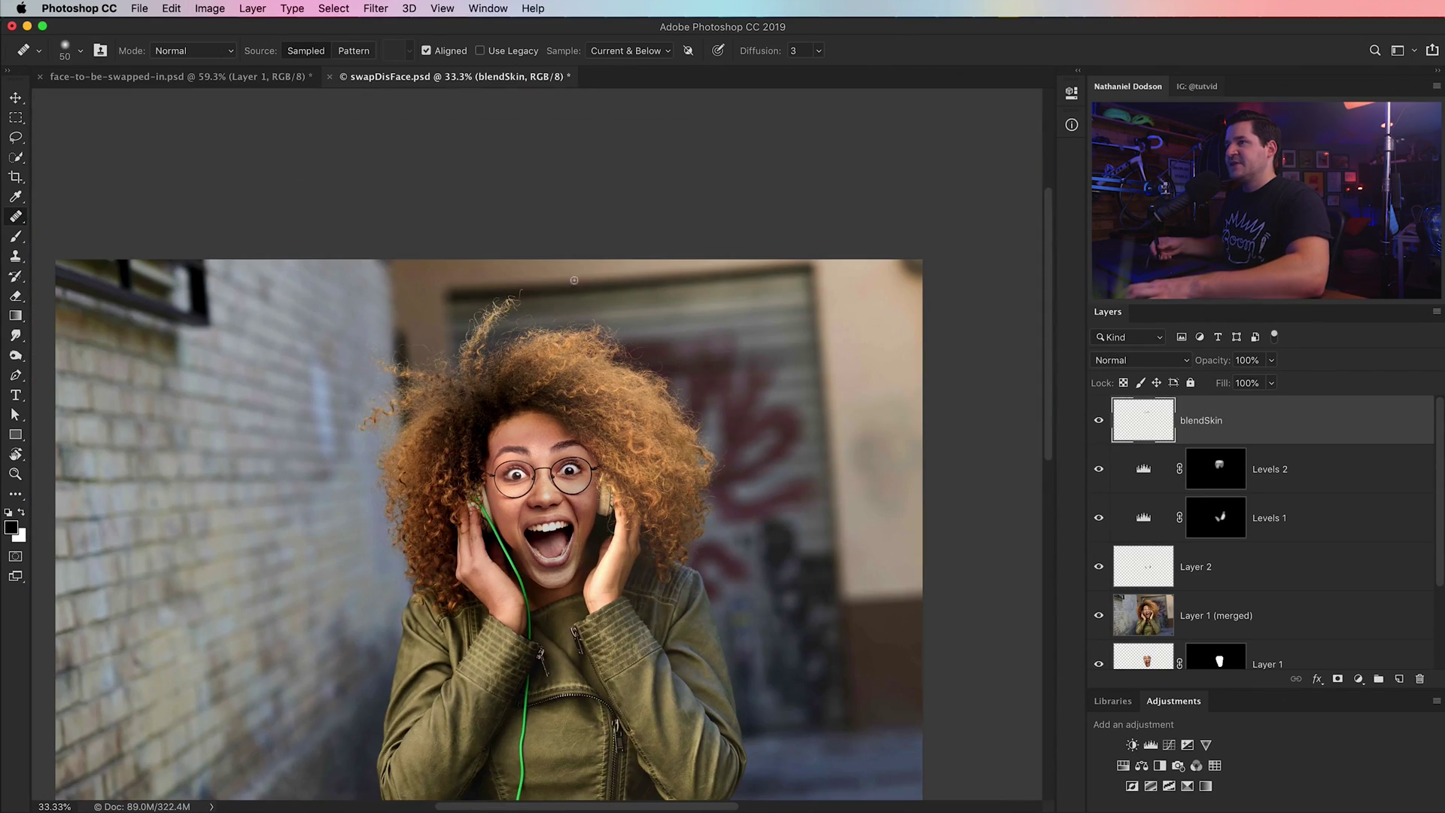
- Toggle Layer 0 solo view repeatedly to compare the original photo with the swapped face
scroll(467, 439, down, 2)
scroll(467, 452, down, 2)
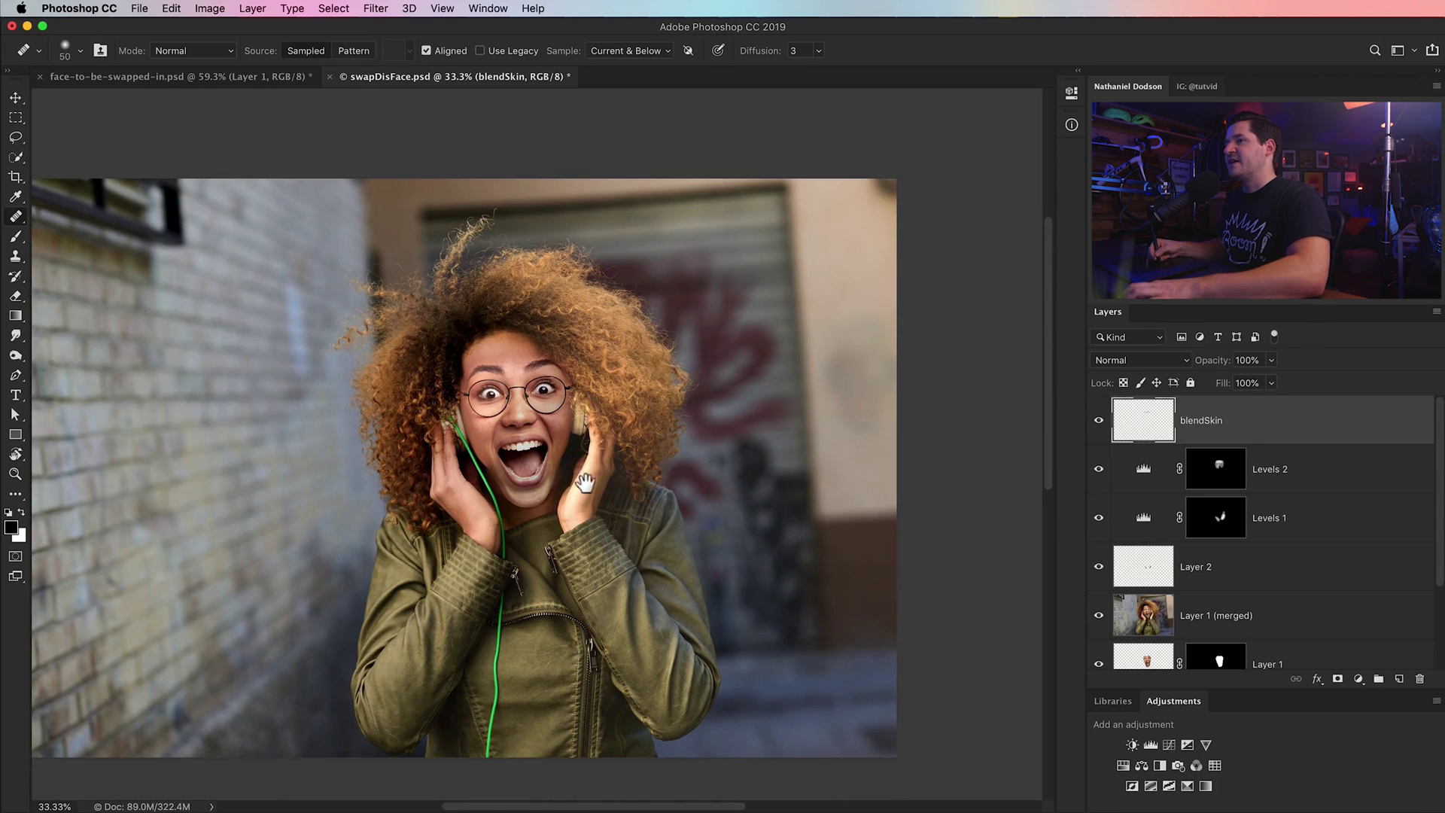
scroll(466, 451, down, 1)
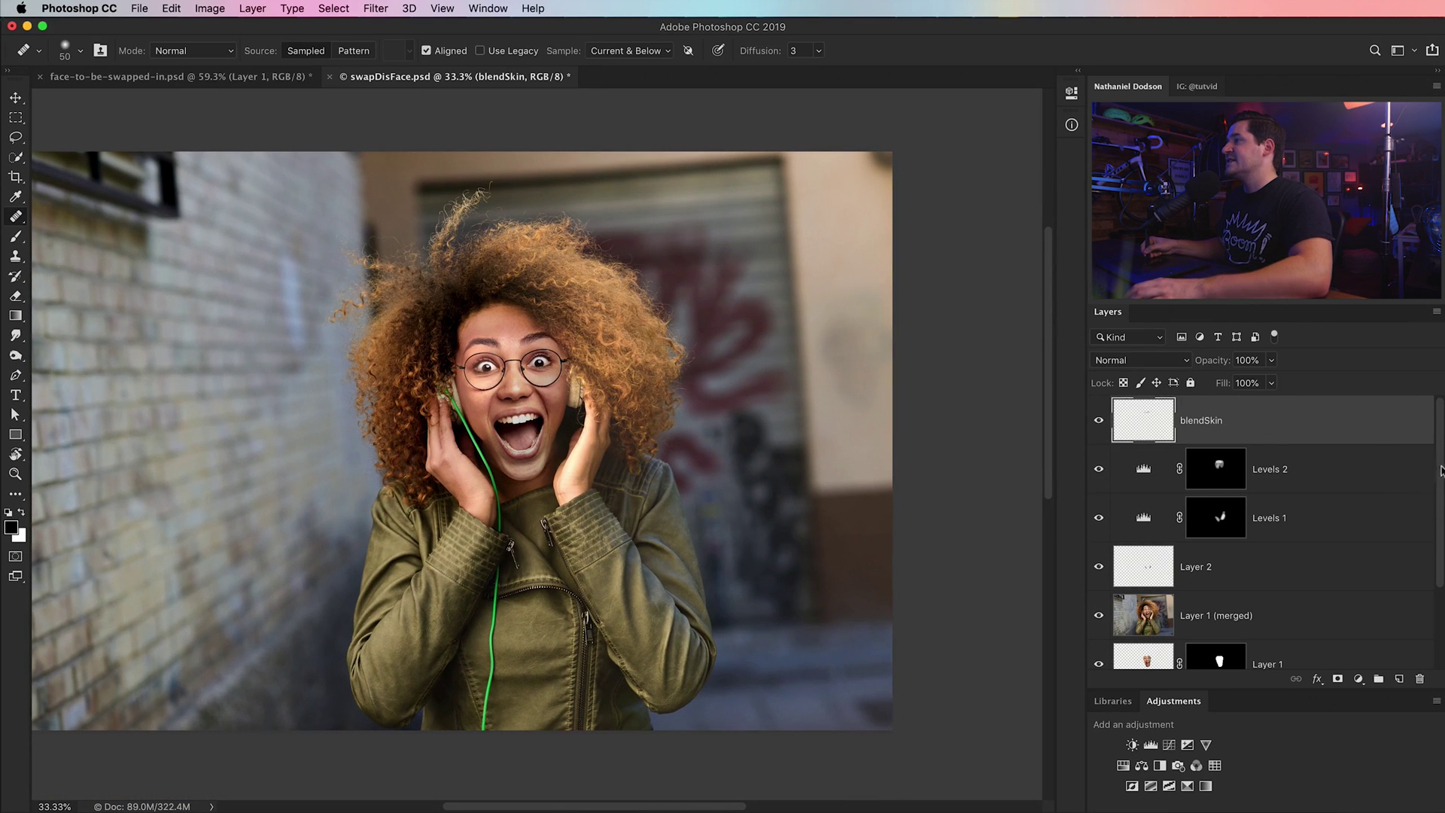
scroll(1434, 527, down, 3)
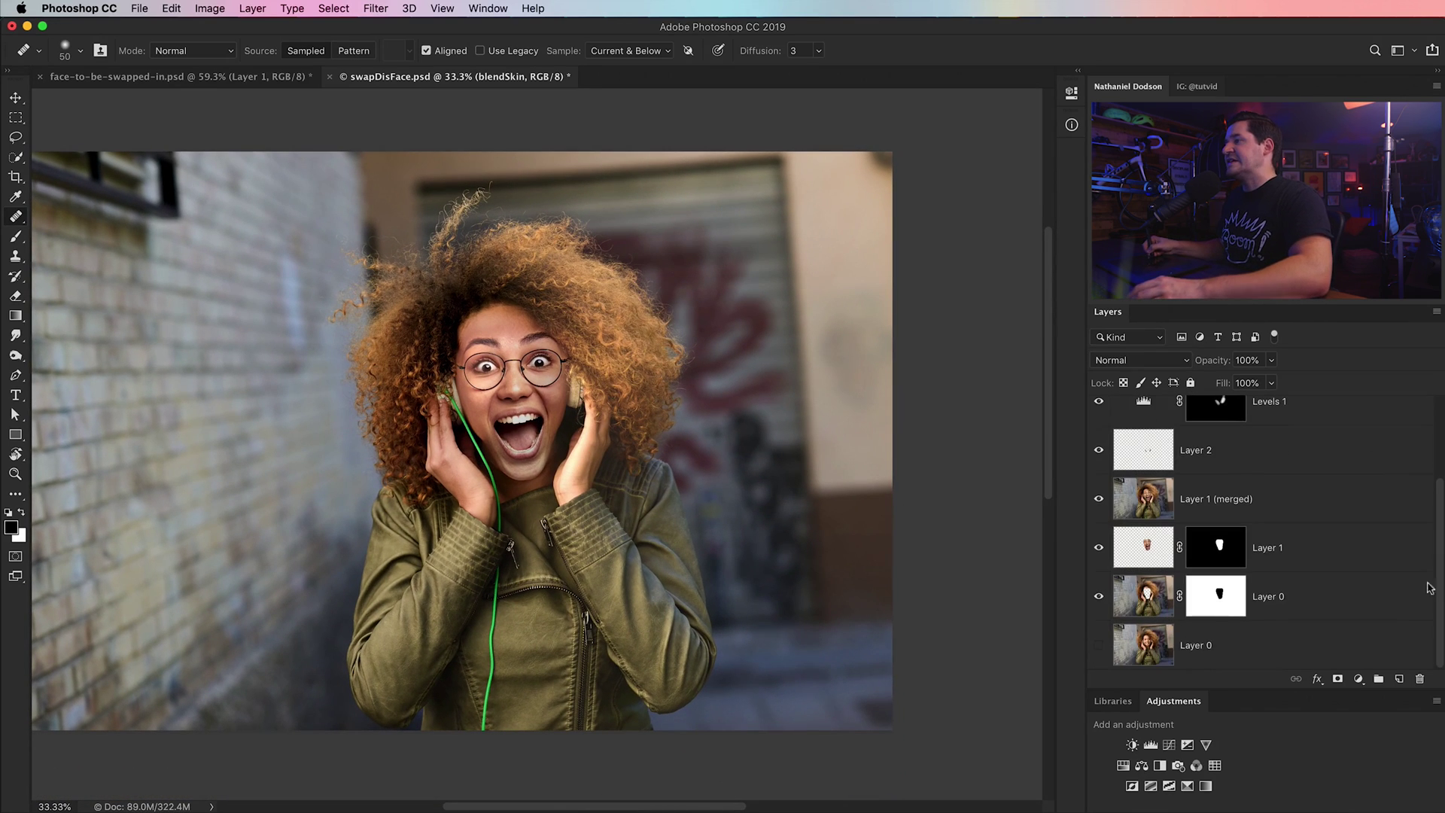
alt+click(1101, 652)
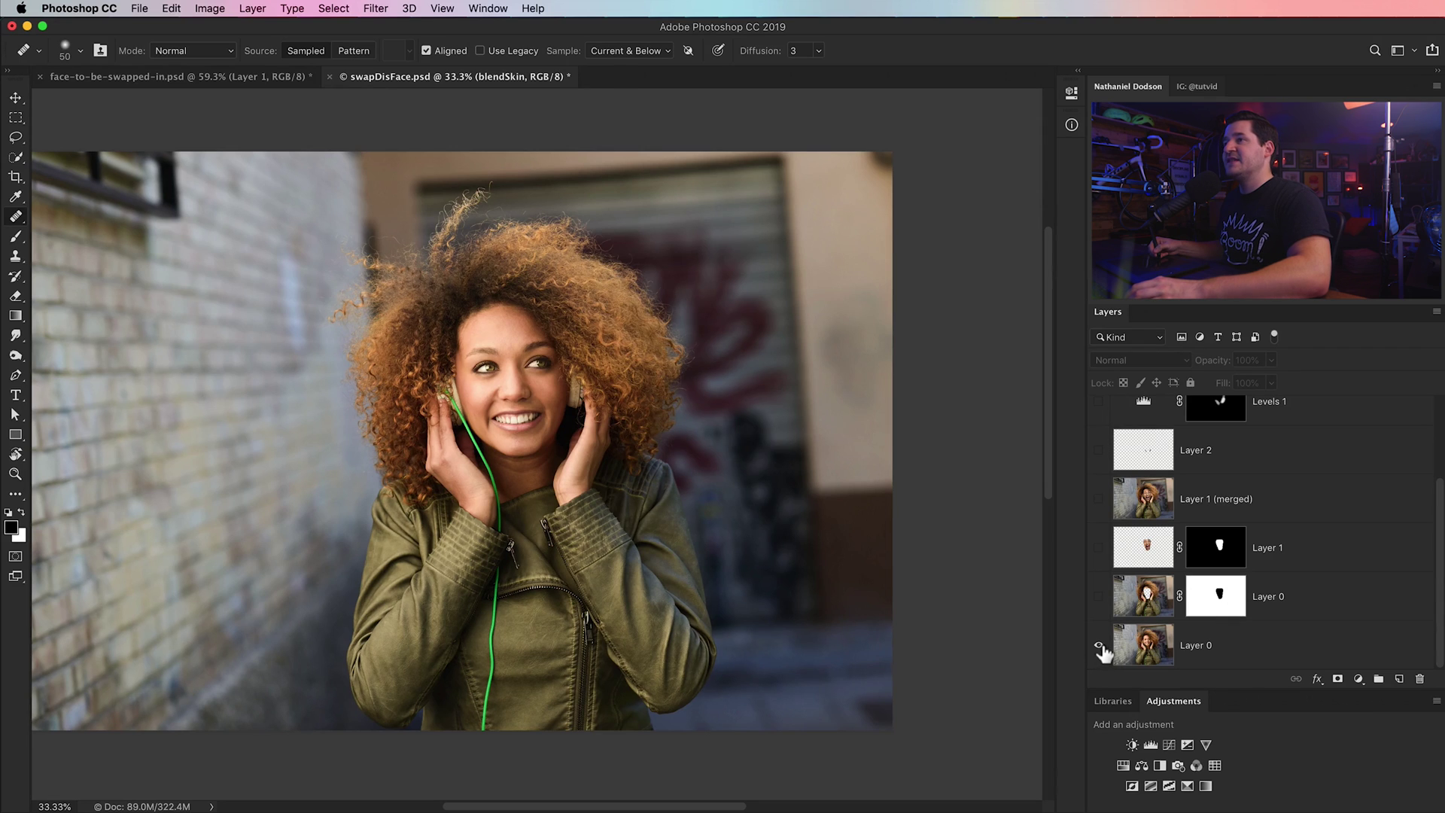
alt+click(1101, 649)
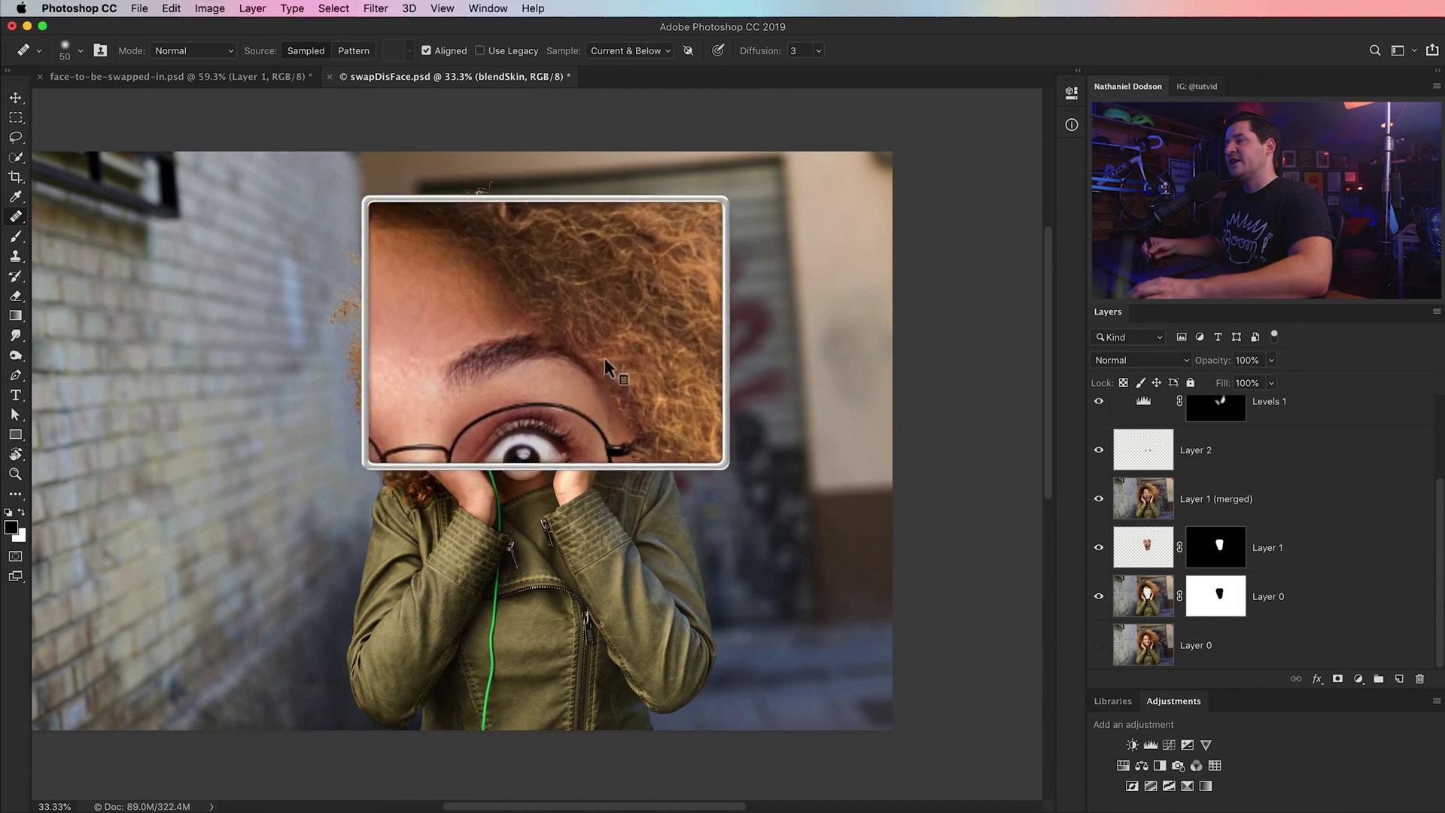
alt+click(1101, 654)
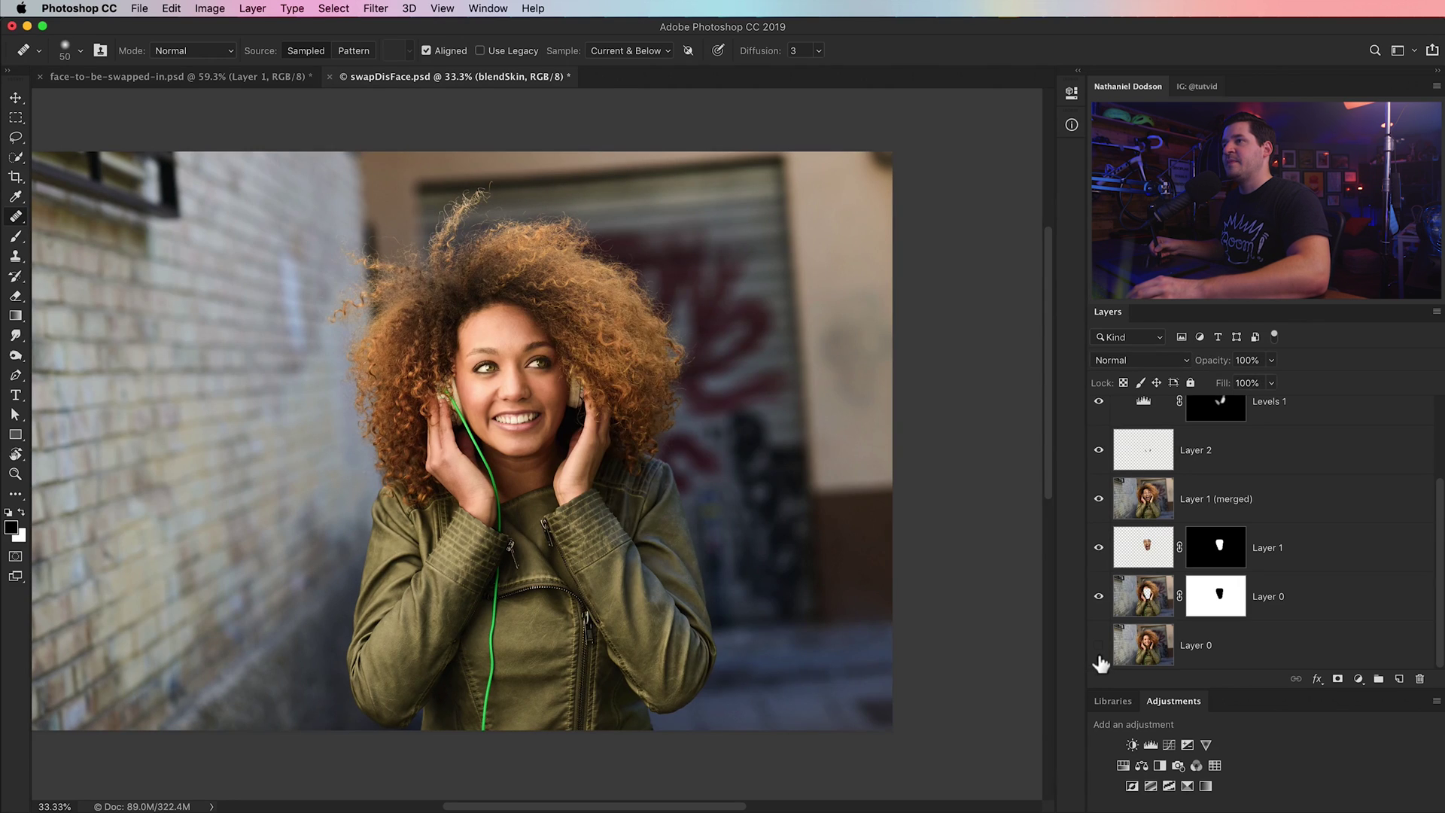
alt+click(1098, 661)
alt+click(1096, 666)
alt+click(1097, 665)
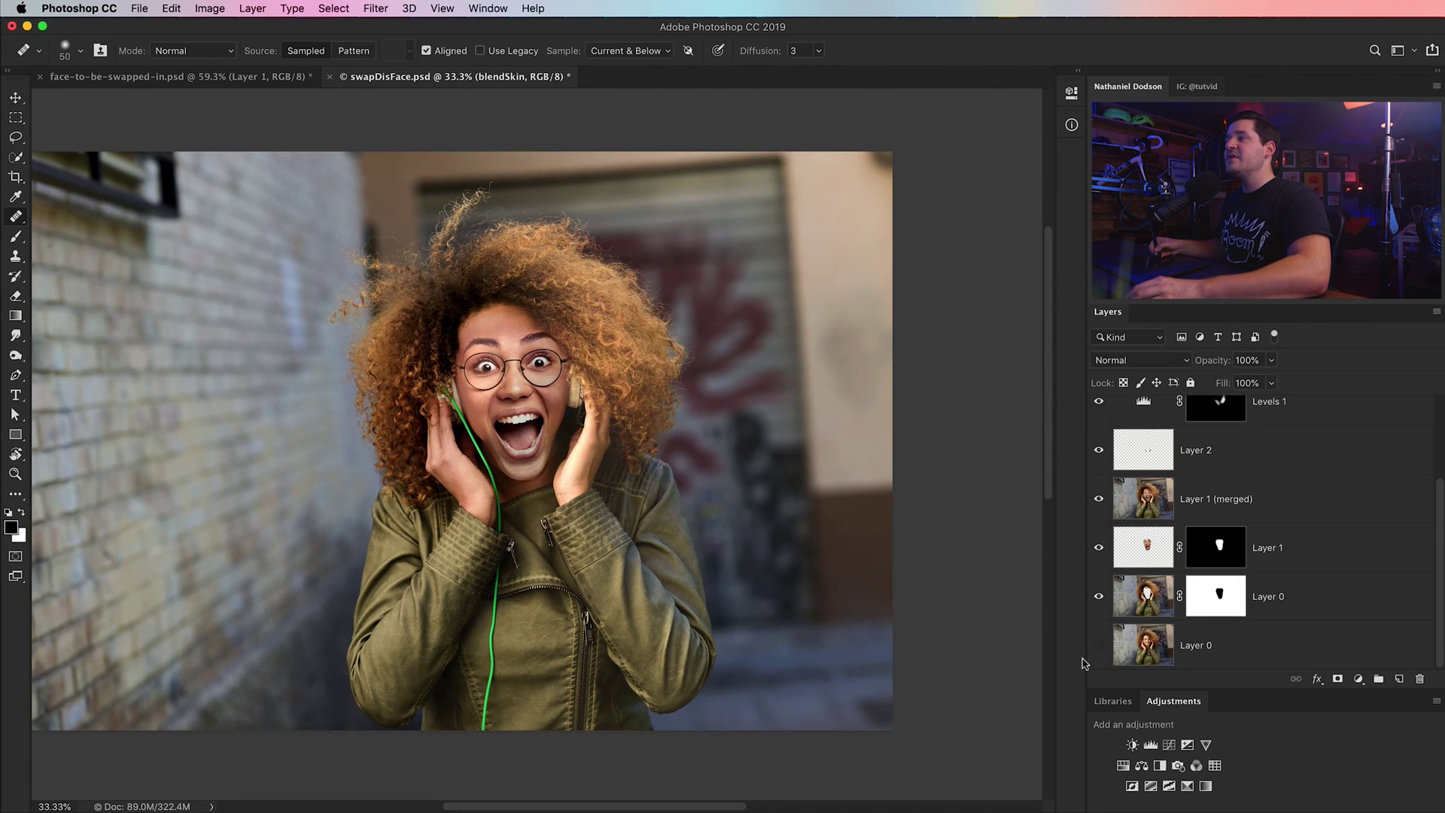
- Zoom in on the face and compare it against the source face document
key(z)
mouse_move(520, 339)
mouse_down()
mouse_move(547, 430)
mouse_move(516, 457)
mouse_up()
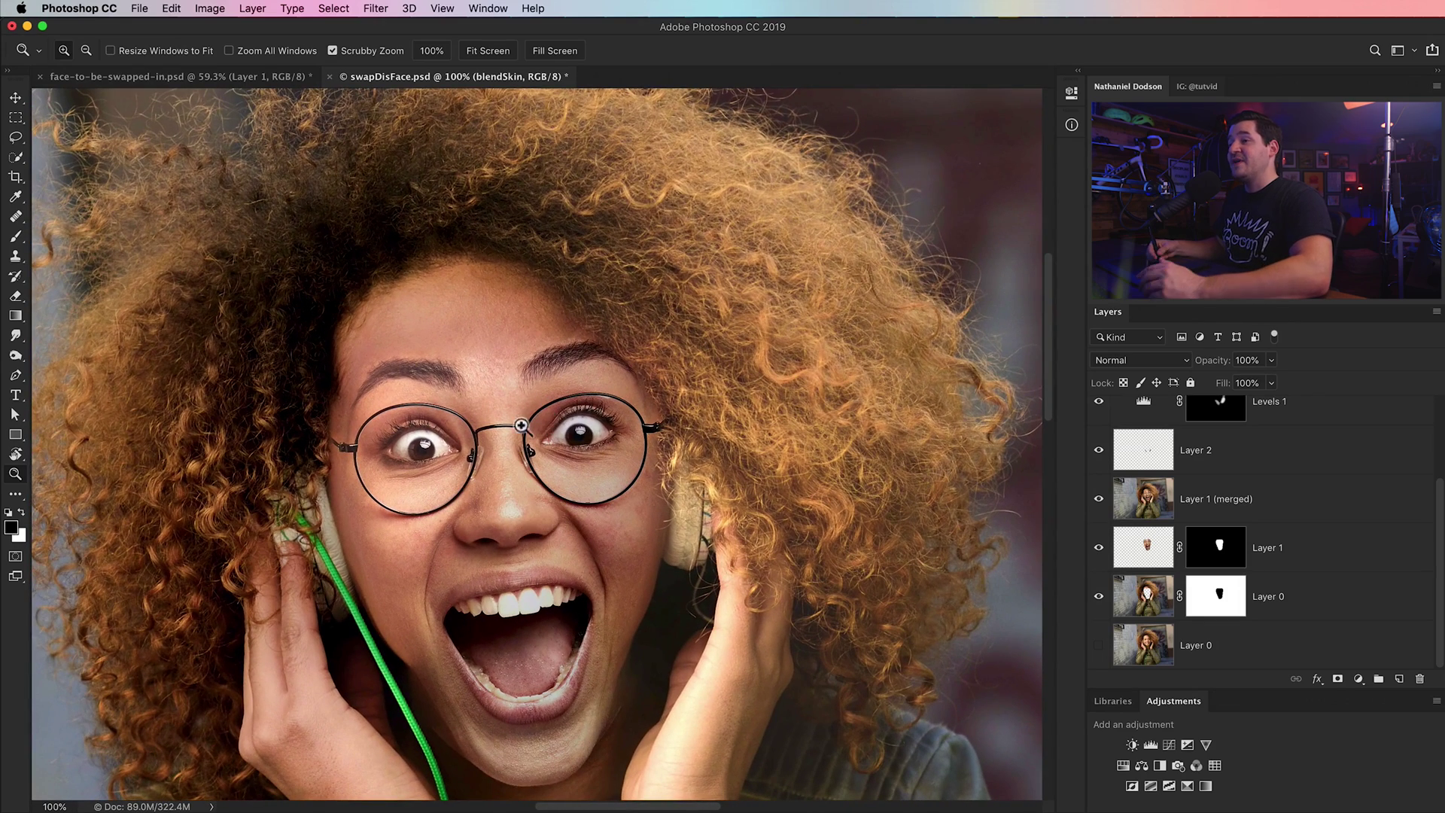
click(256, 78)
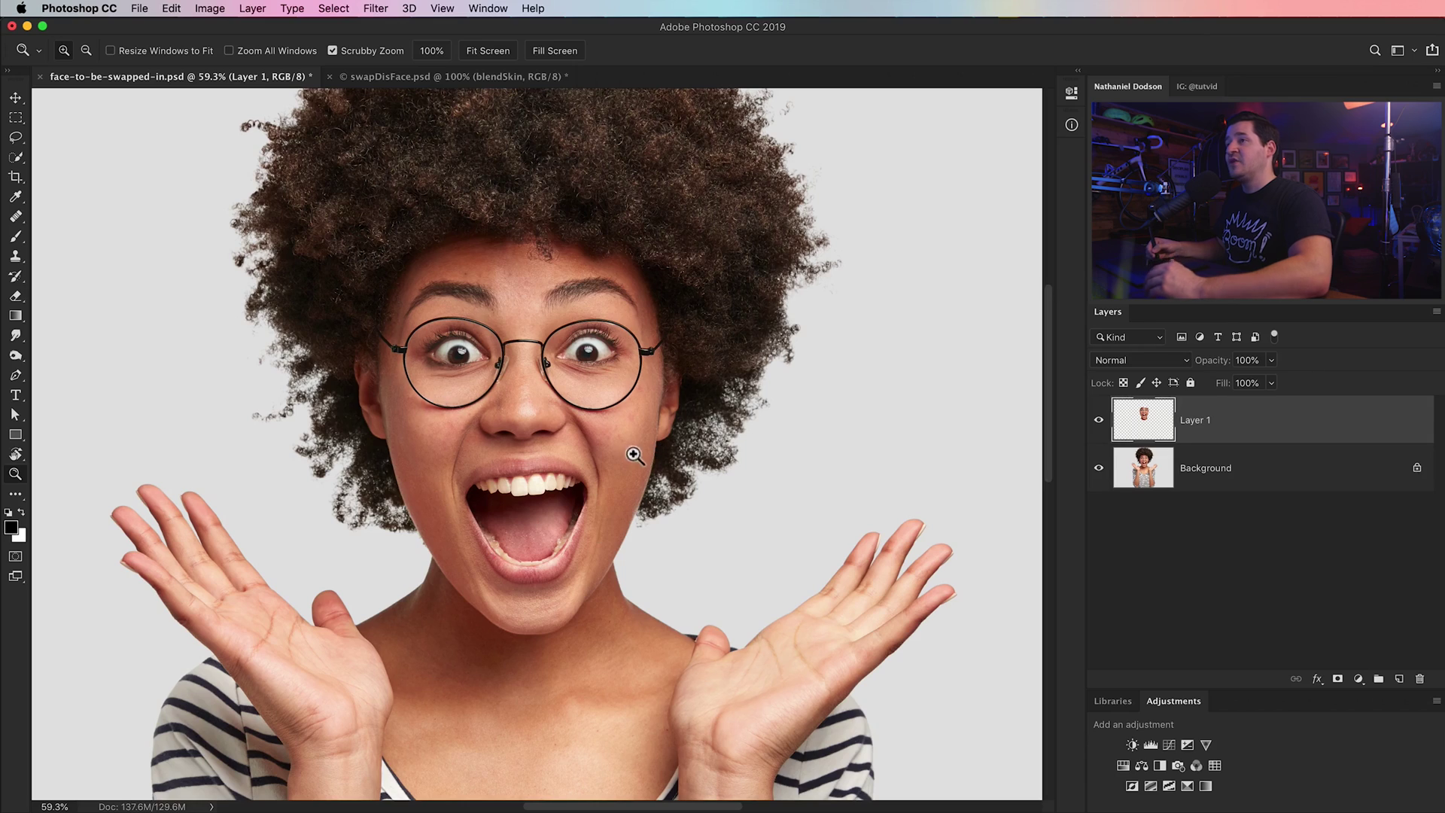
click(389, 78)
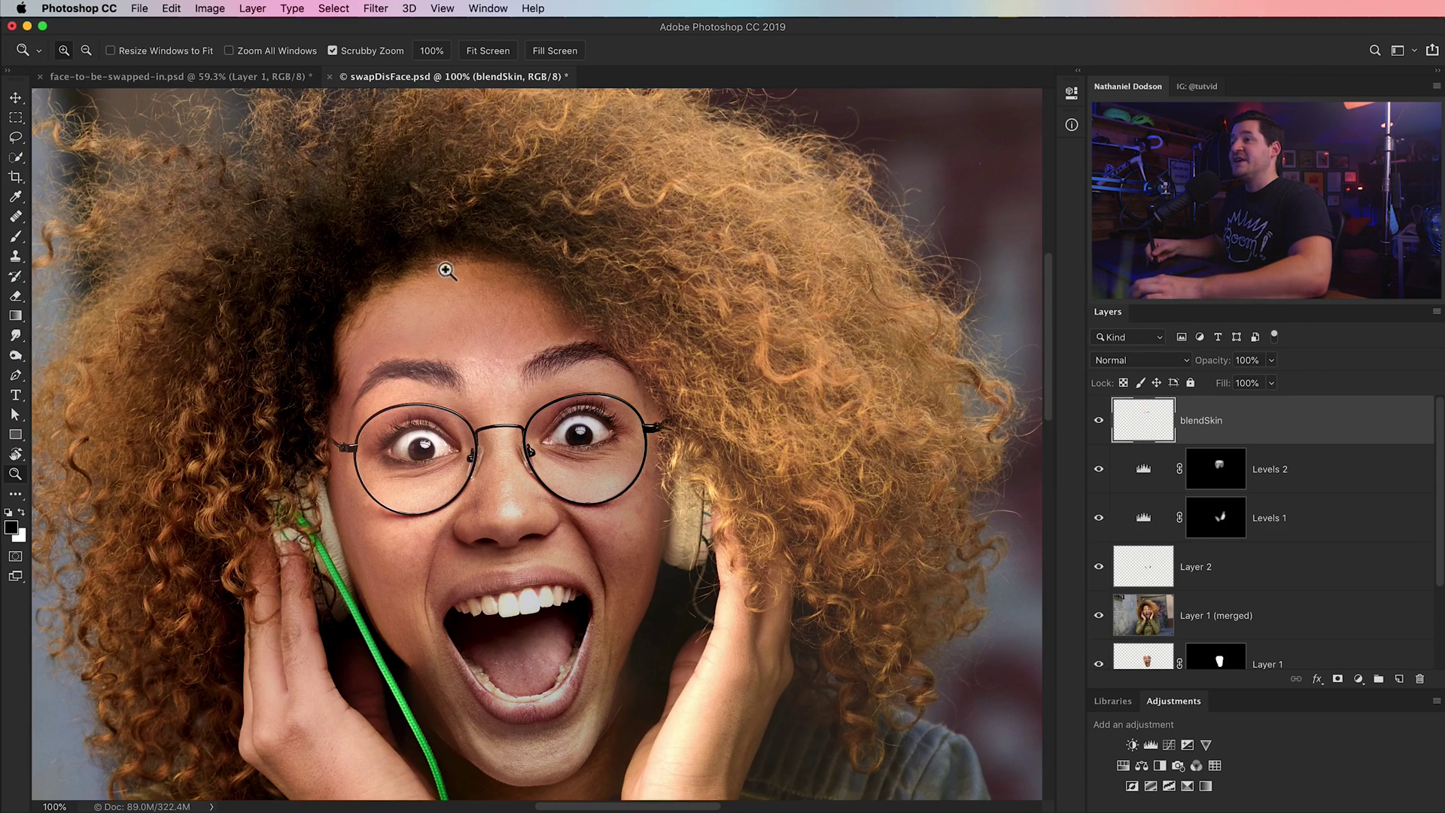
key(super+minus)
key(super+minus)
key(super+minus)
key(super+minus)
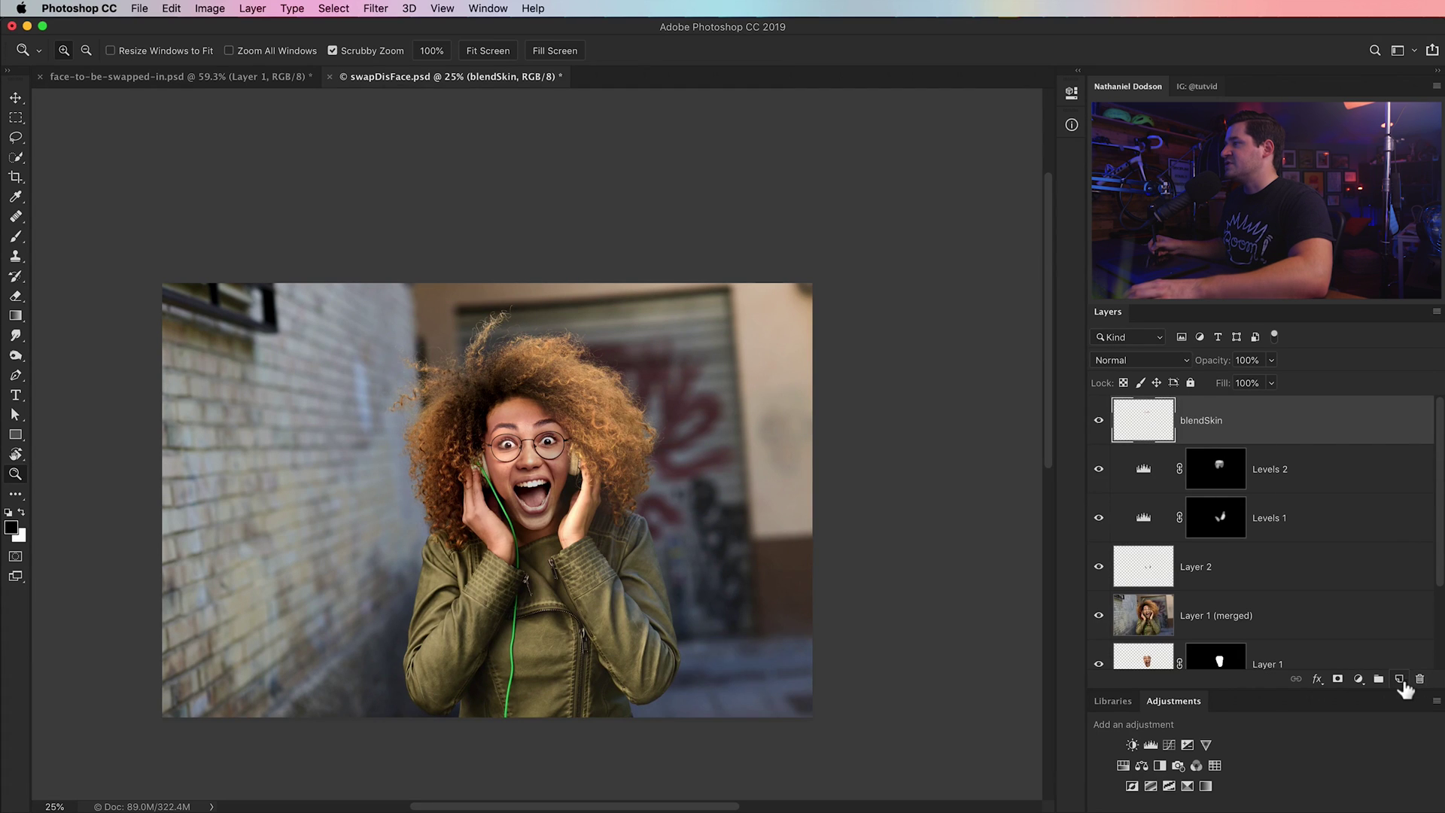
- Add a Curves 1 adjustment in Multiply mode and target its mask
click(1169, 745)
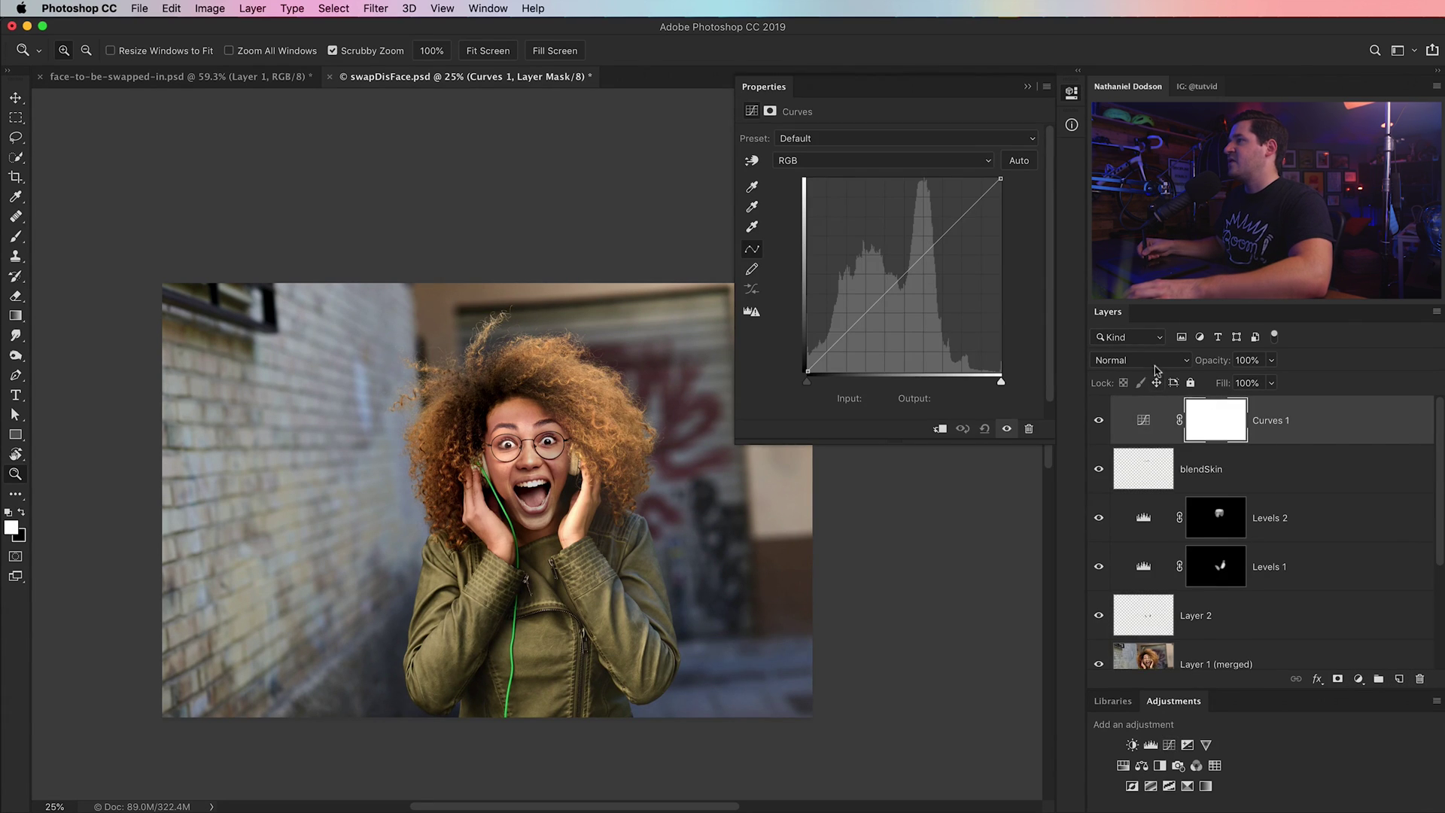
click(1129, 360)
click(1121, 406)
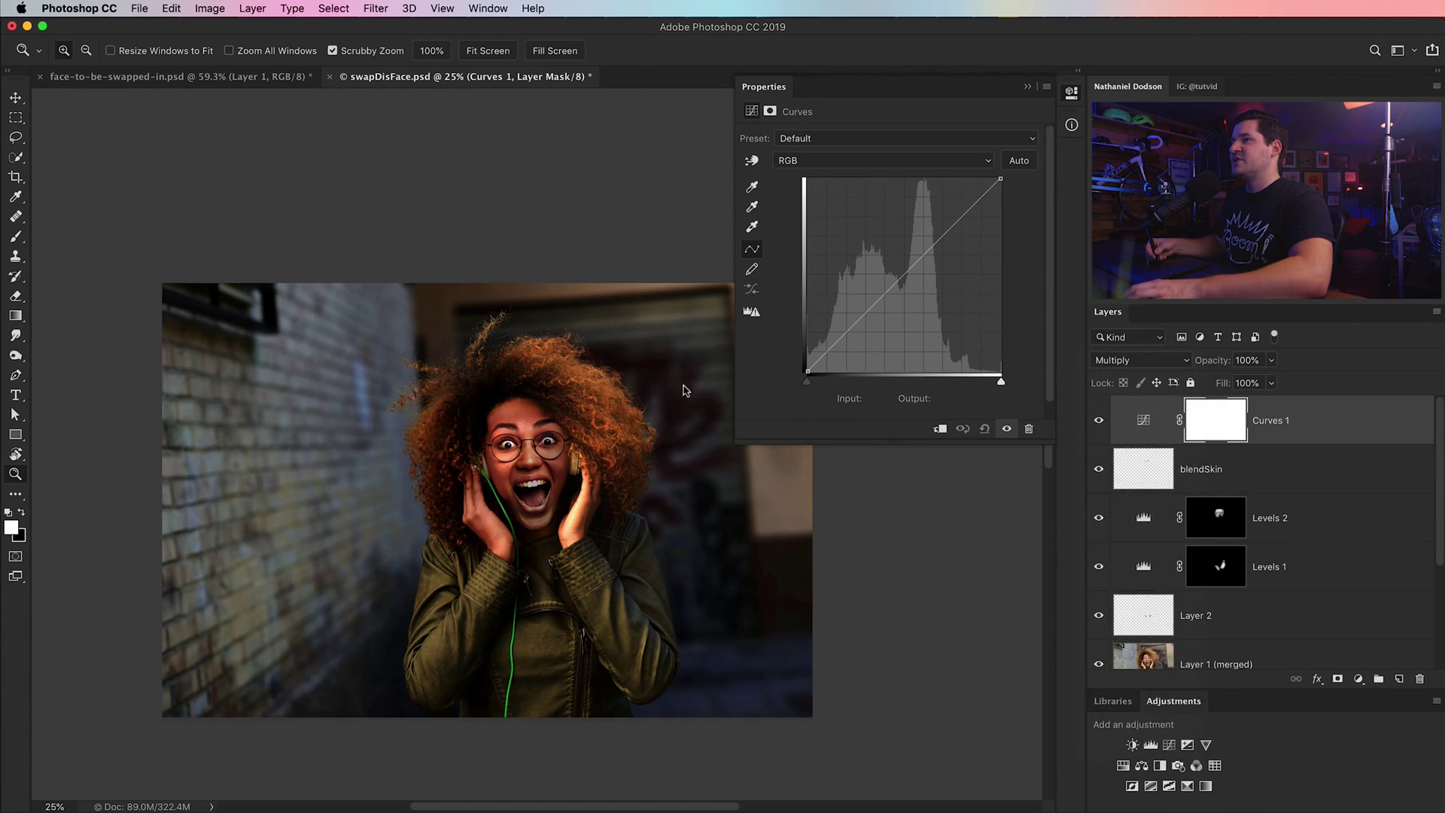
click(1214, 427)
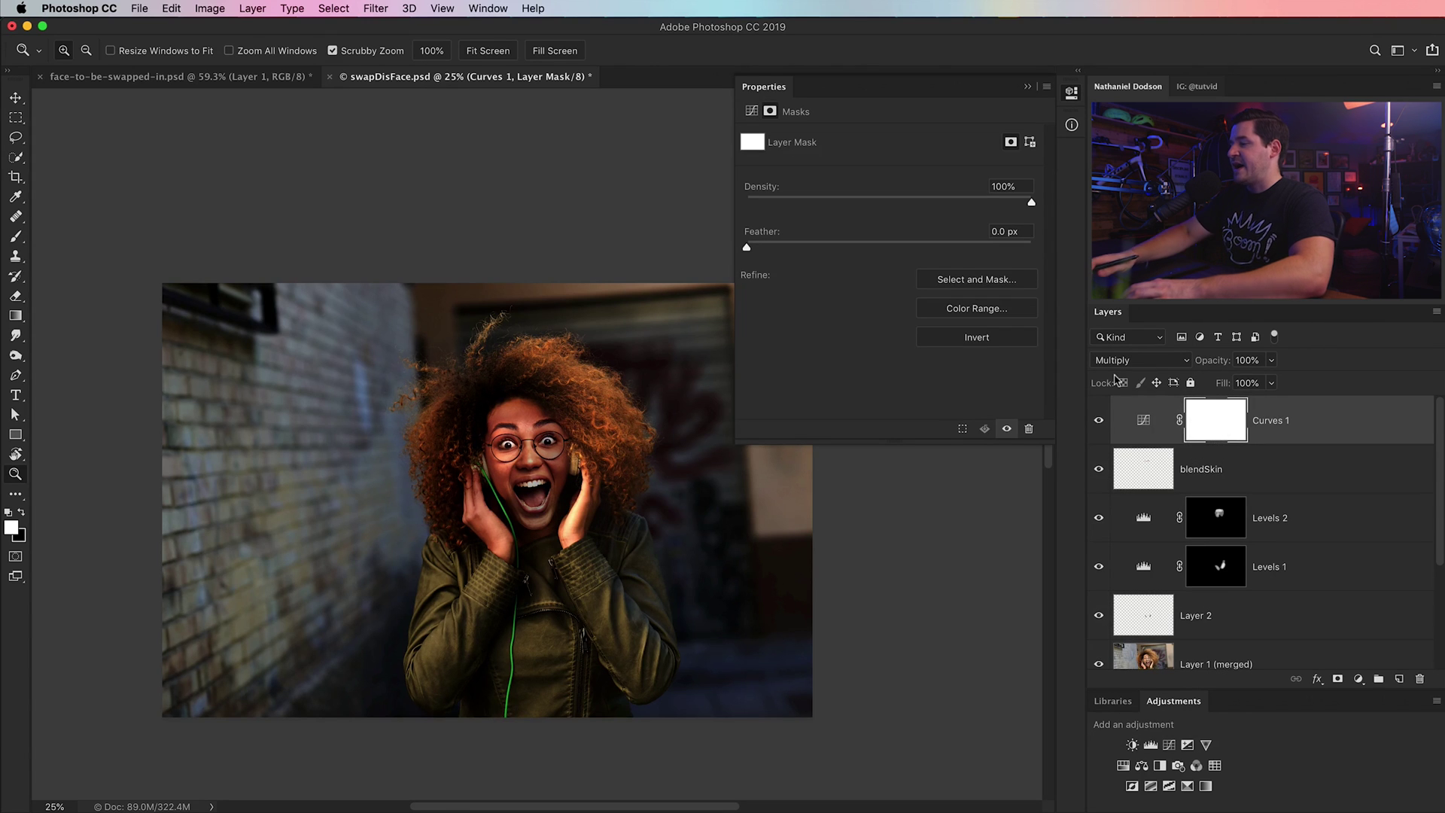
- Invert the Curves 1 mask and compare against the original photo
key(super+i)
click(1072, 93)
click(567, 457)
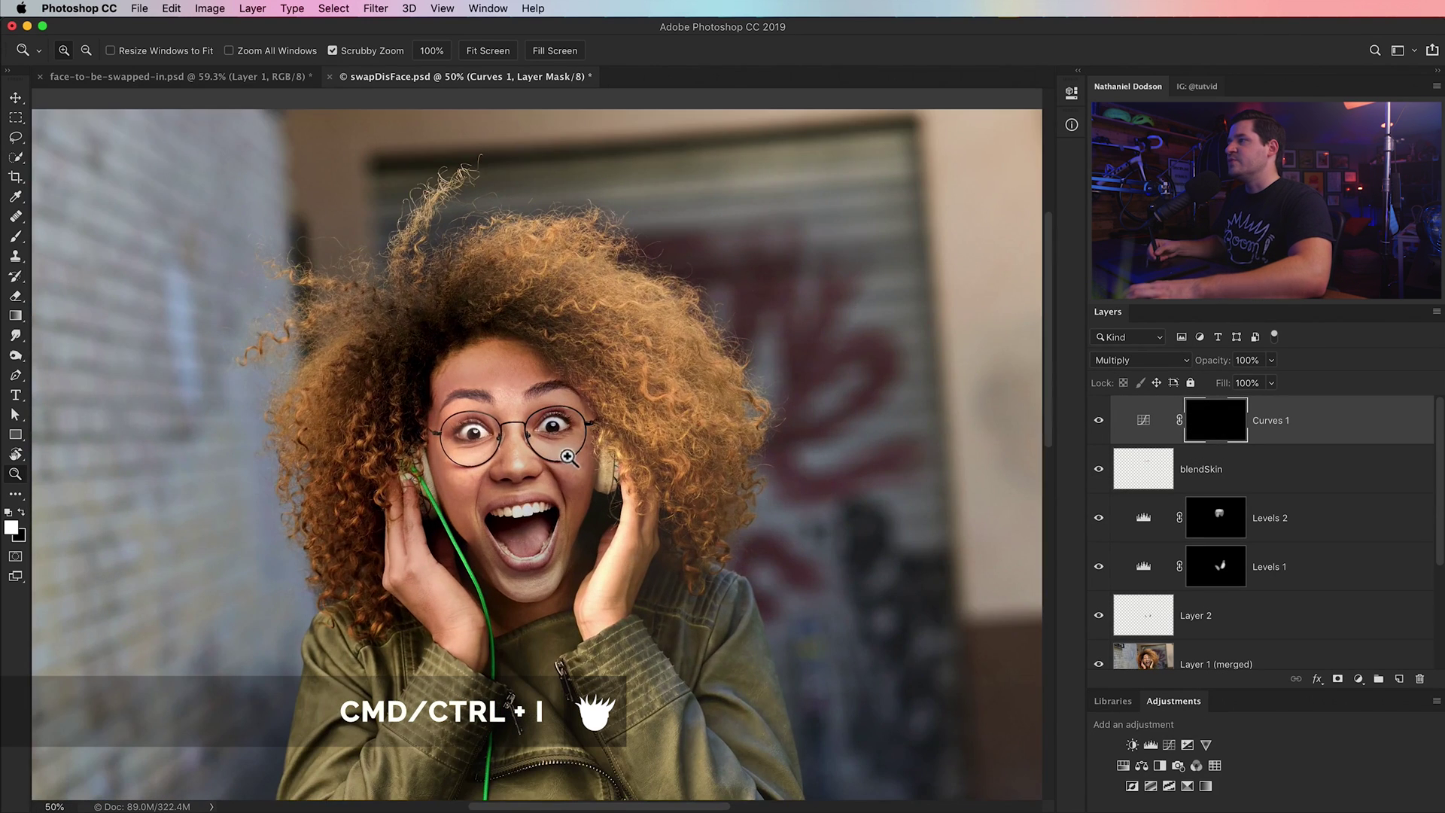
scroll(1414, 481, down, 3)
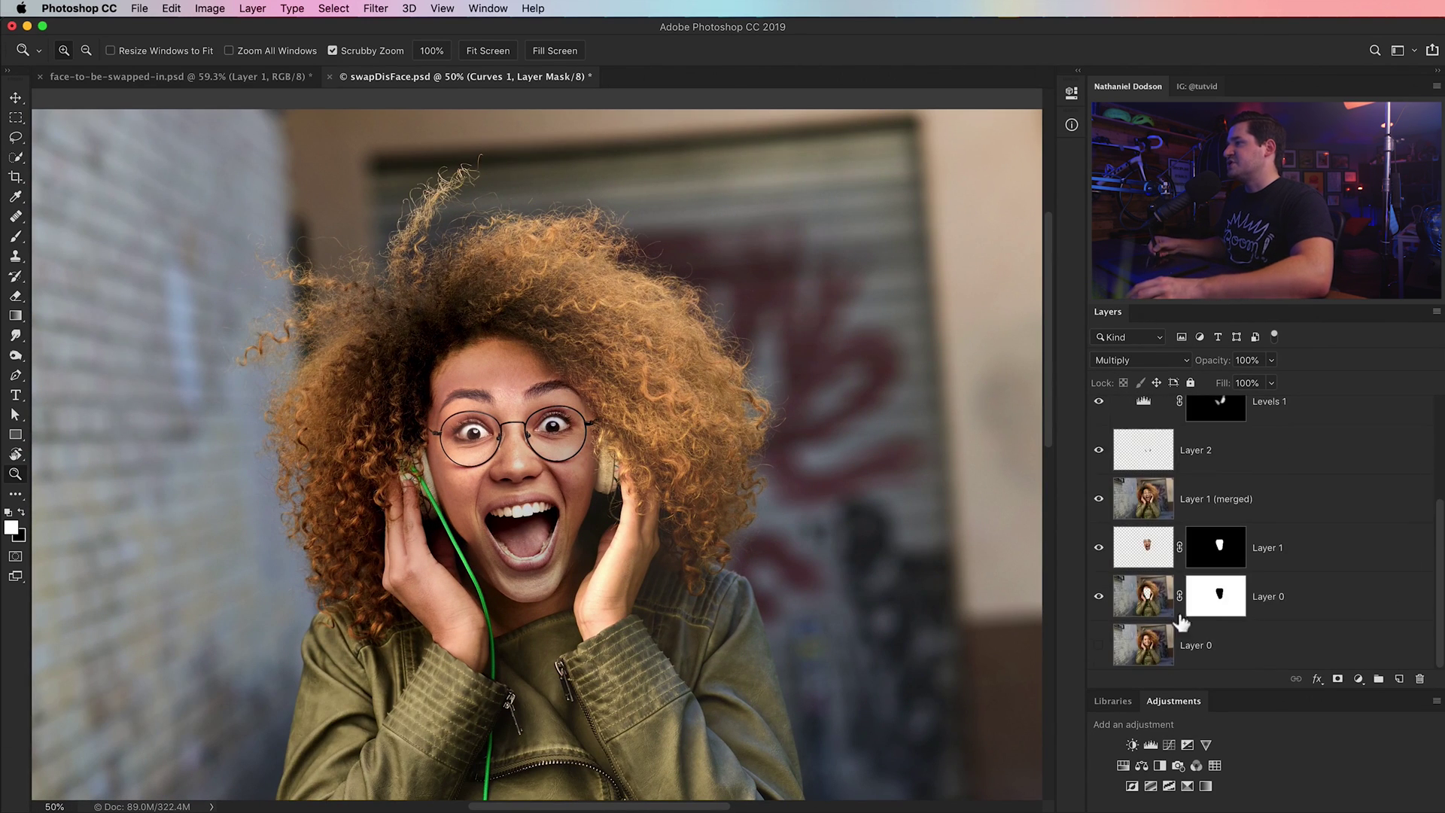
alt+click(1099, 645)
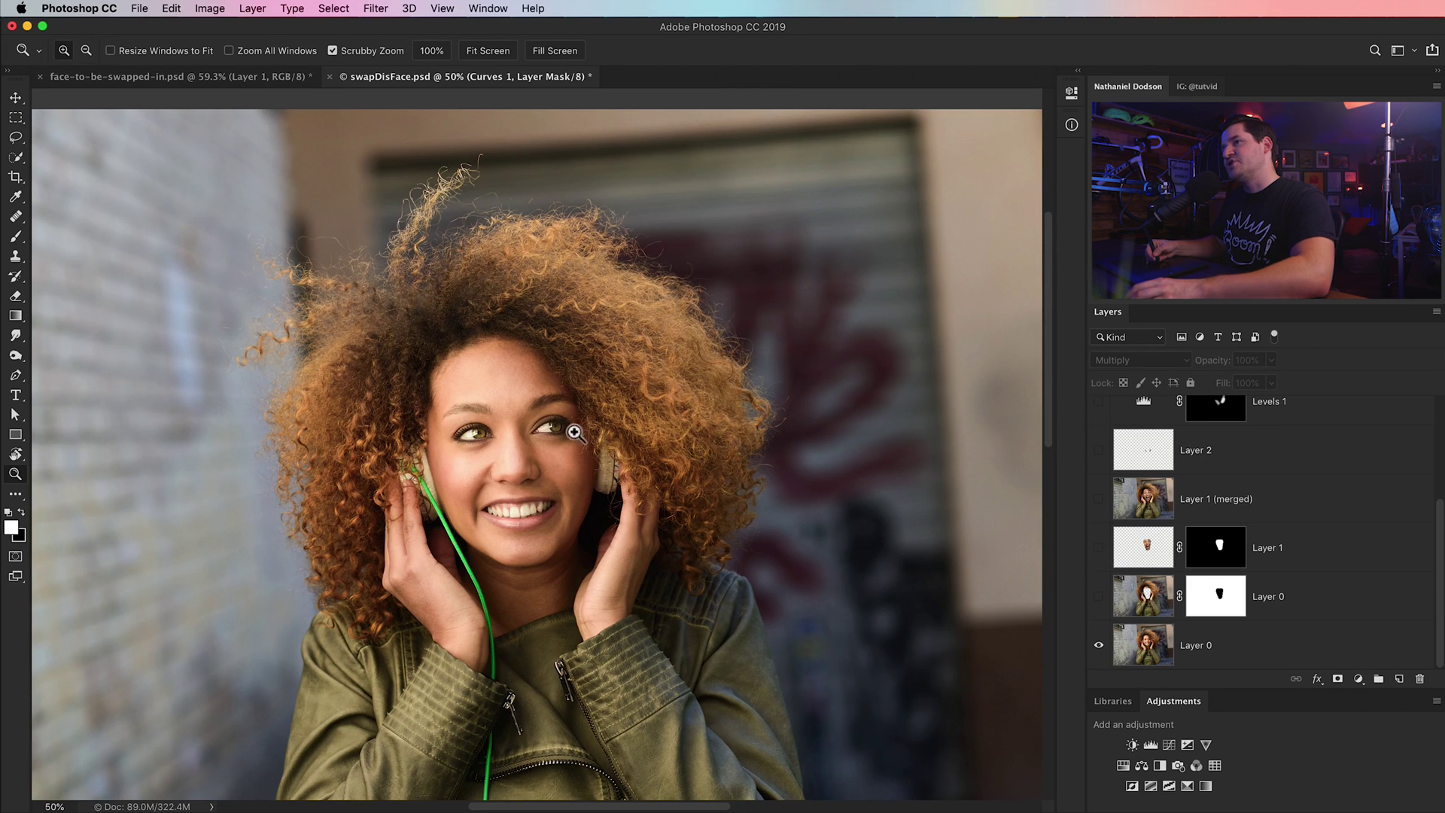
alt+click(1098, 645)
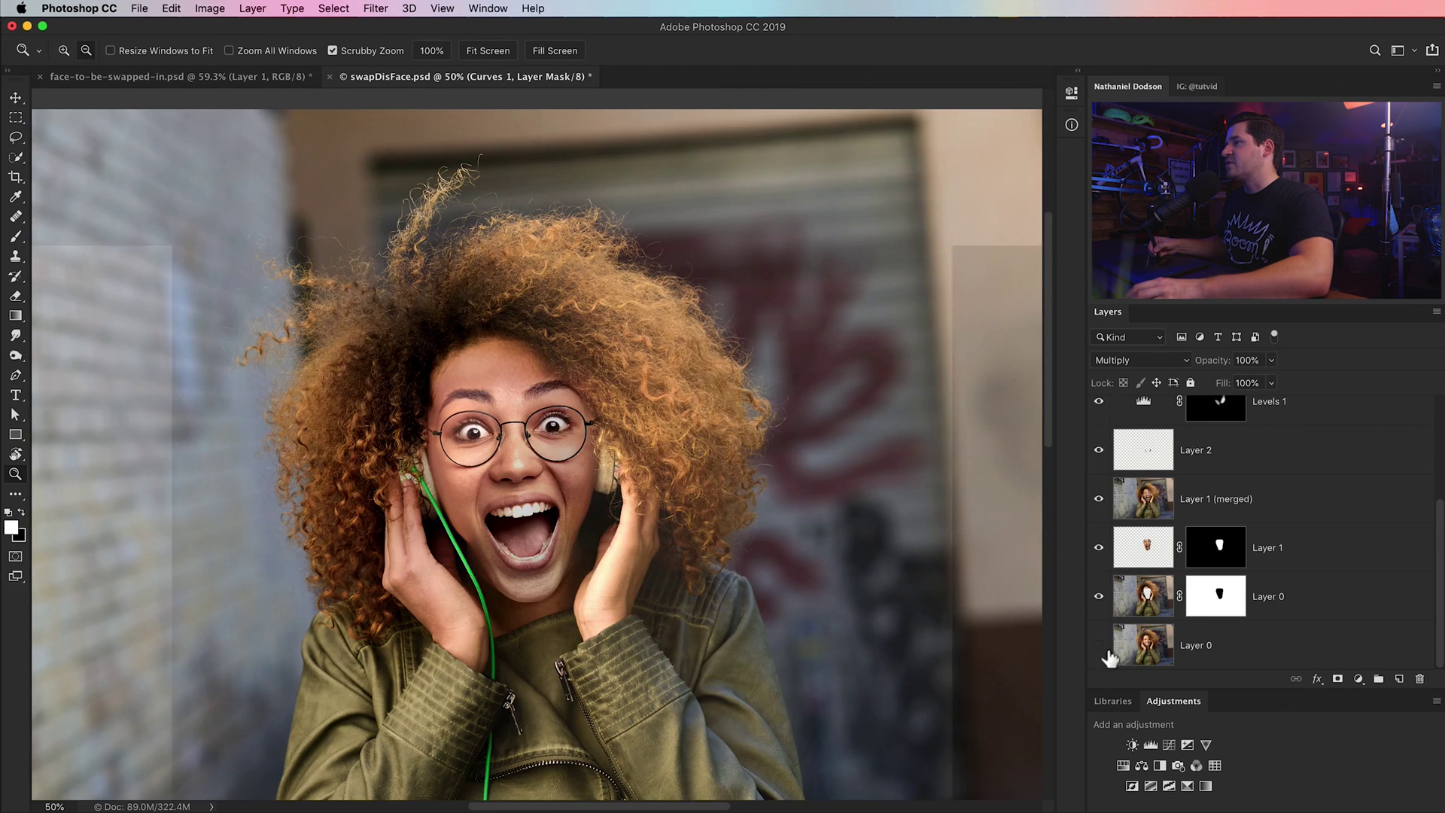
scroll(1439, 521, up, 1)
scroll(1439, 521, up, 3)
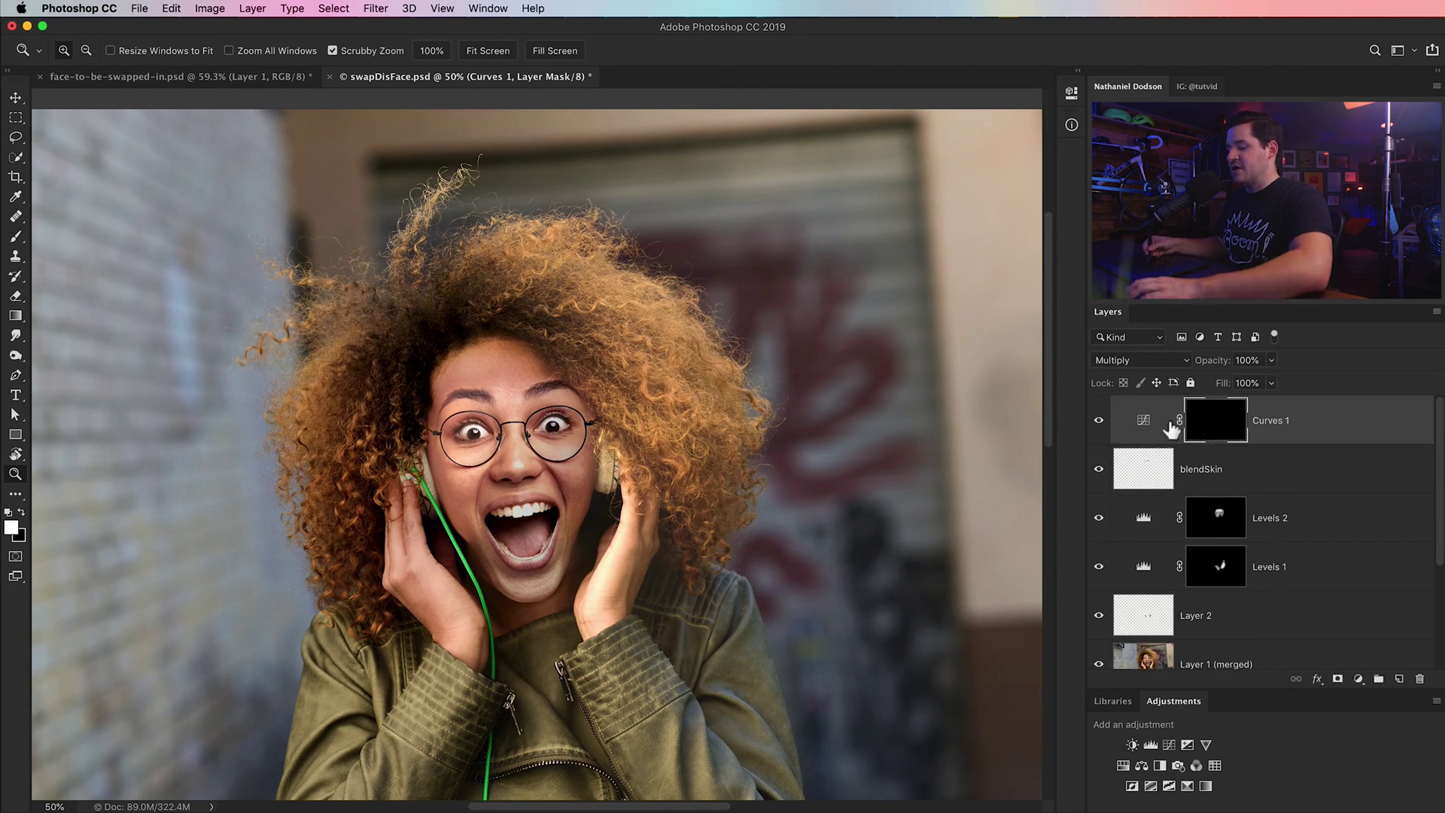
- Brush the Multiply darkening along the right cheek and headphone
key(b)
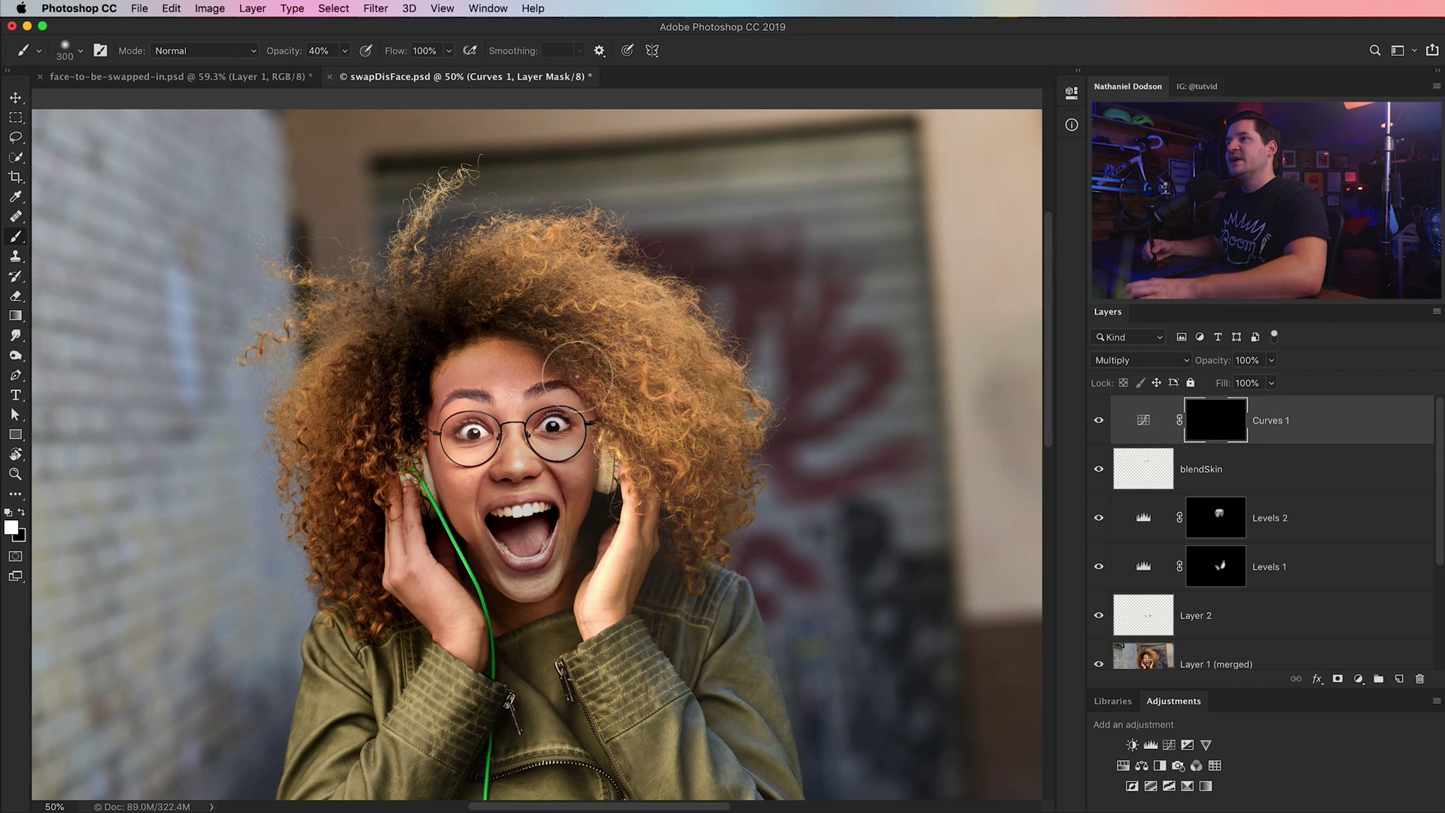
drag(566, 377, 599, 442)
key(super+z)
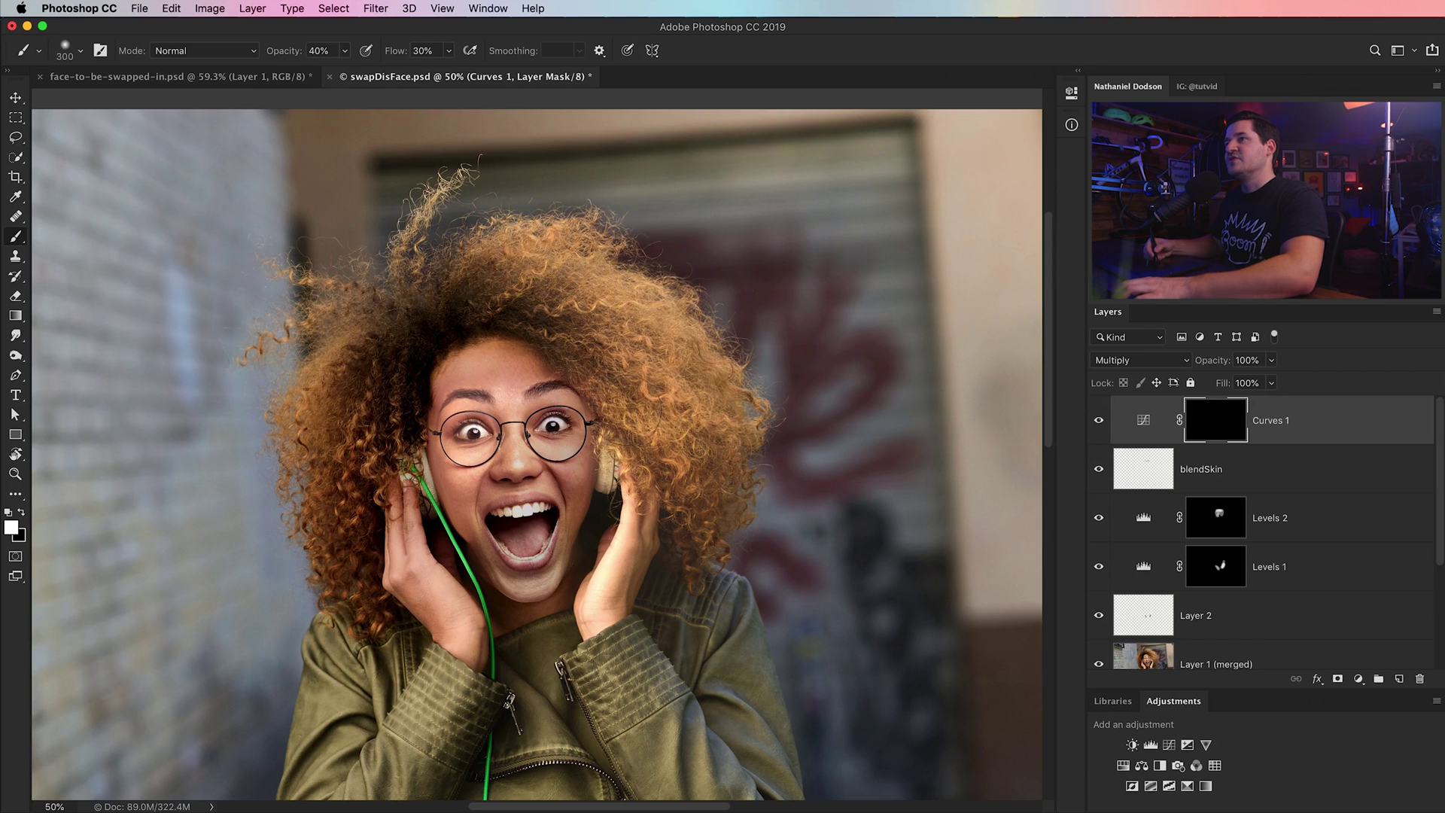
drag(560, 394, 593, 525)
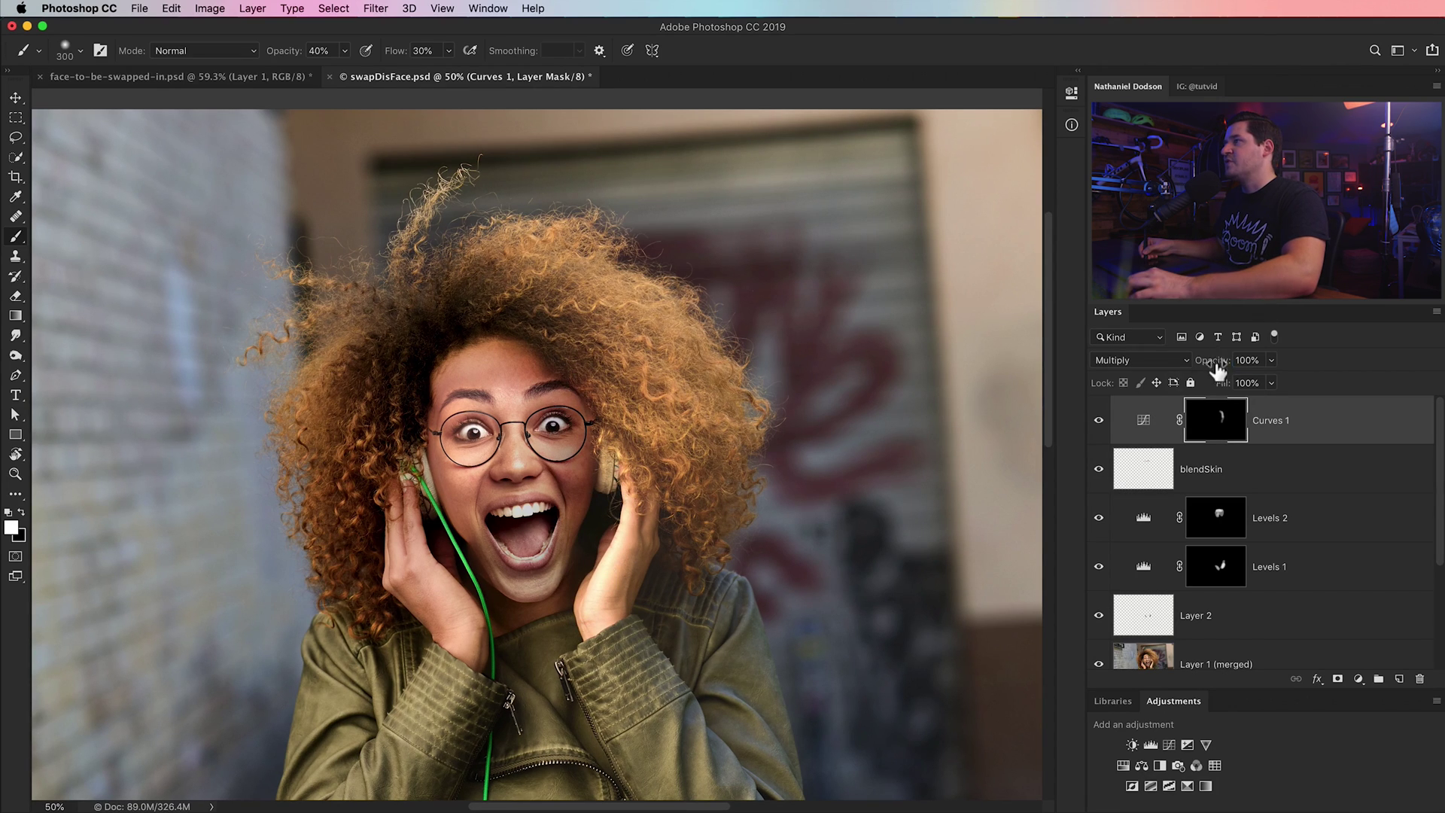
- Lower Curves 1 opacity to 73%
drag(1218, 368, 1212, 368)
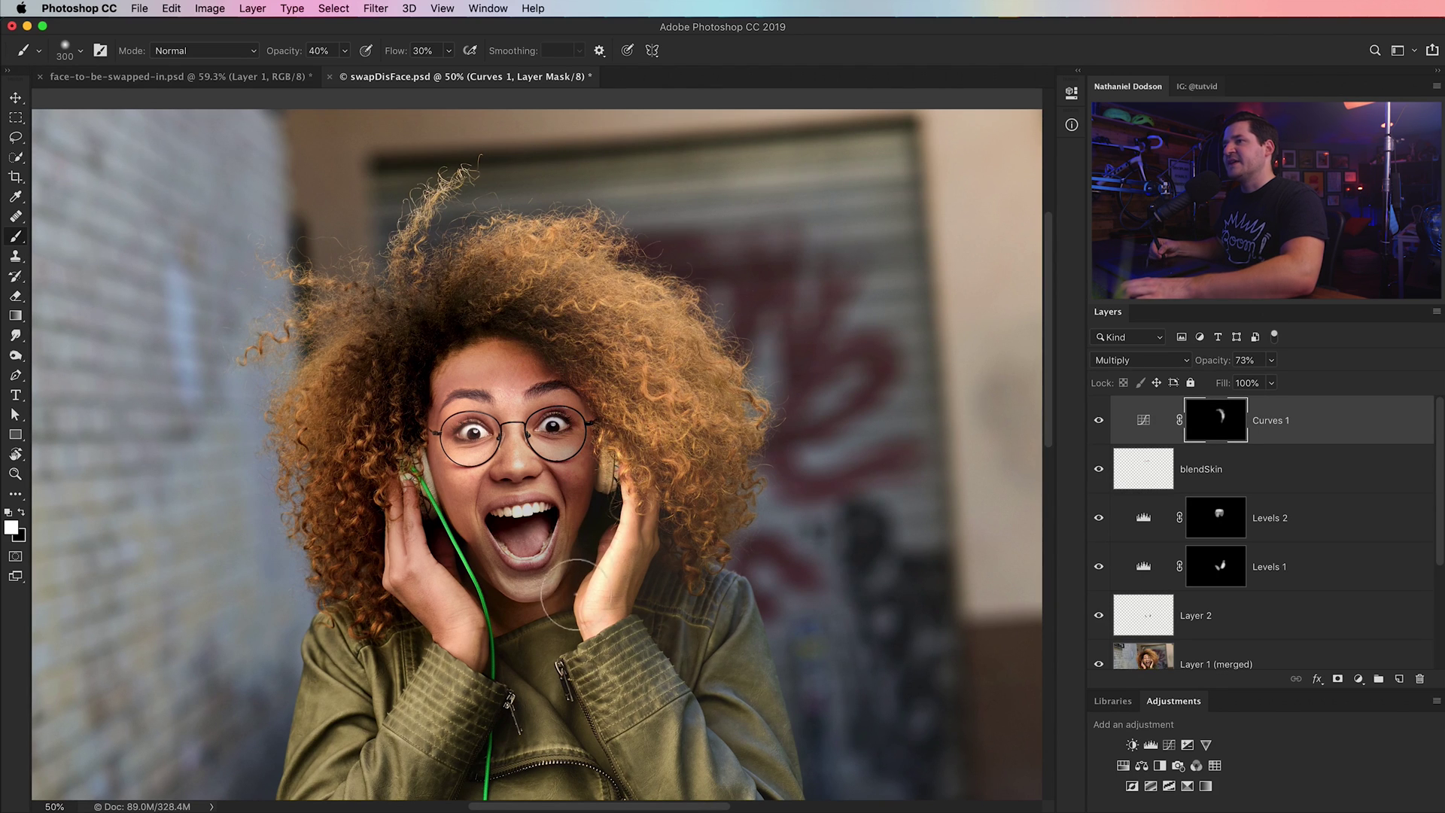
key(super+minus)
key(super+minus)
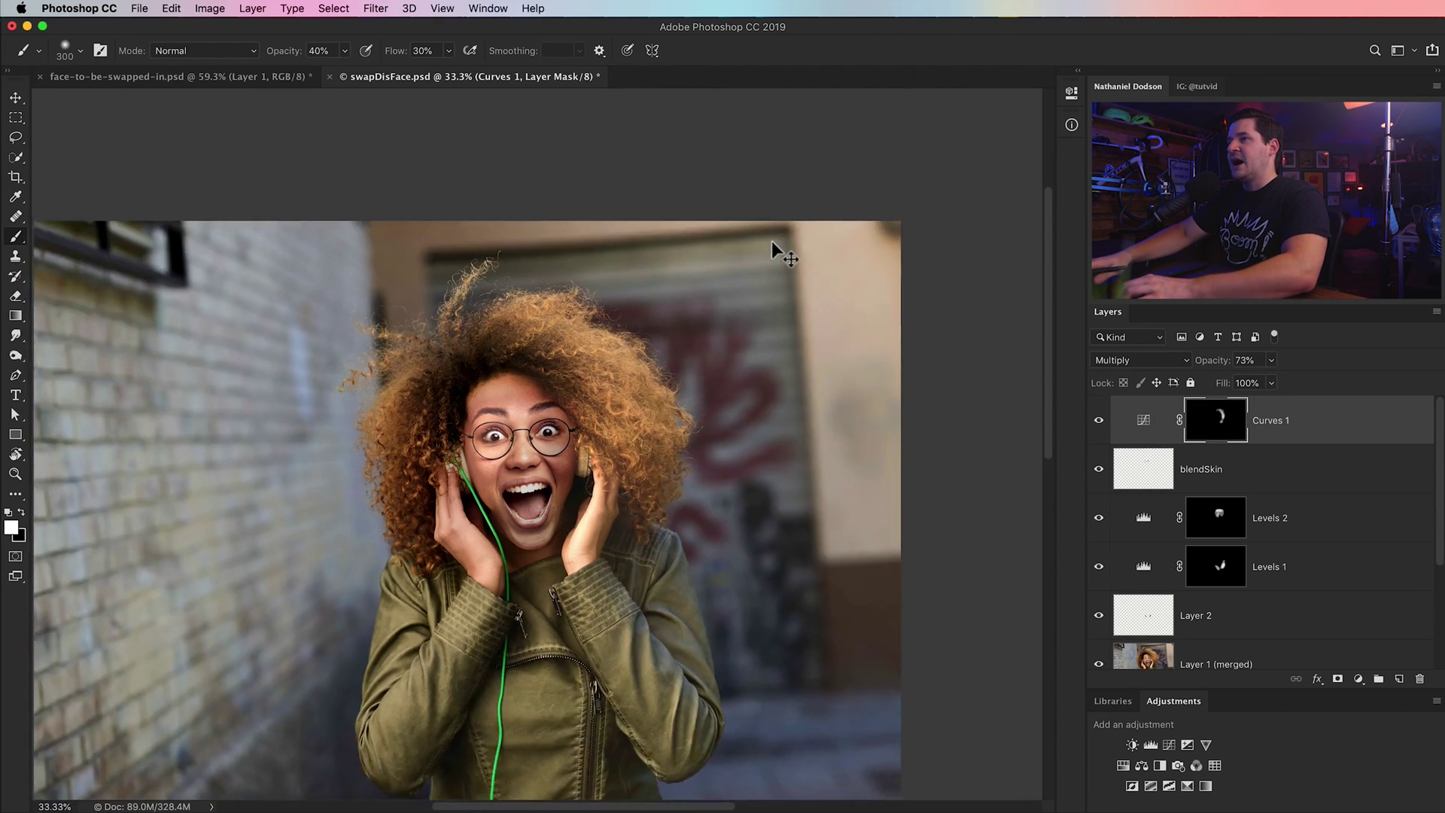
drag(553, 532, 532, 510)
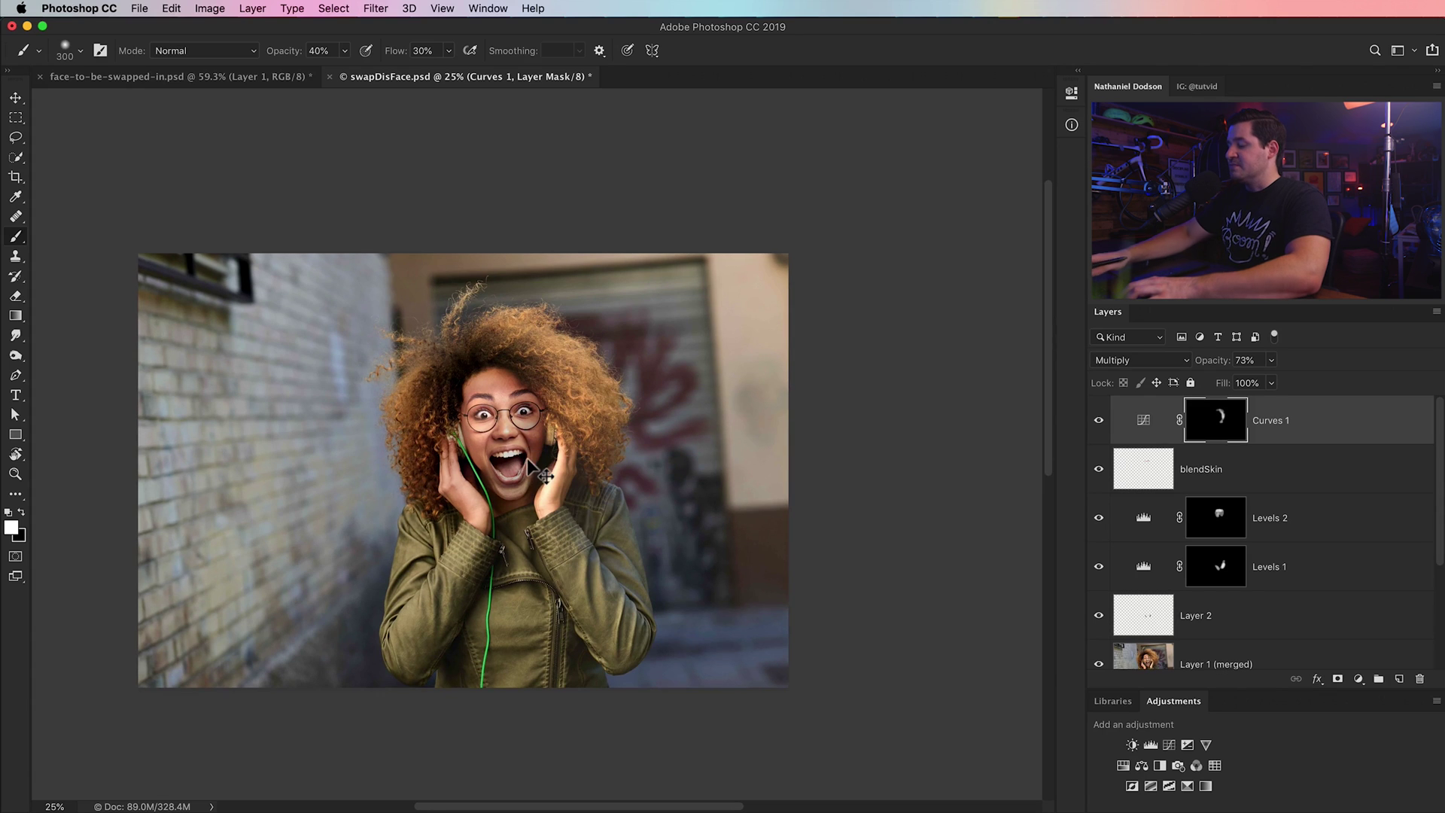
key(super+plus)
drag(655, 497, 682, 477)
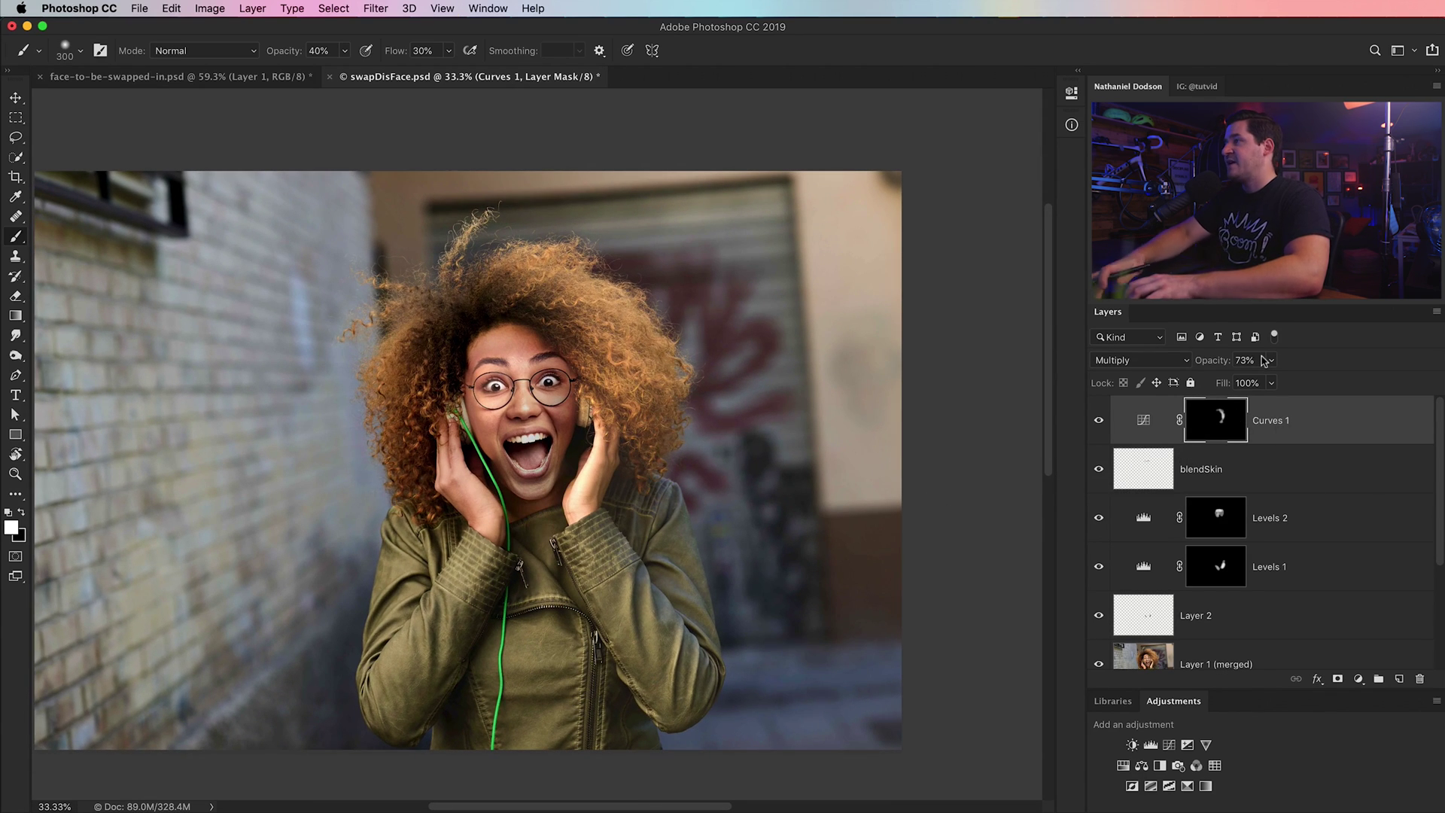
- Stamp all visible layers into a new merged layer named RAW
key(x)
key(super+alt+shift+e)
double_click(1213, 423)
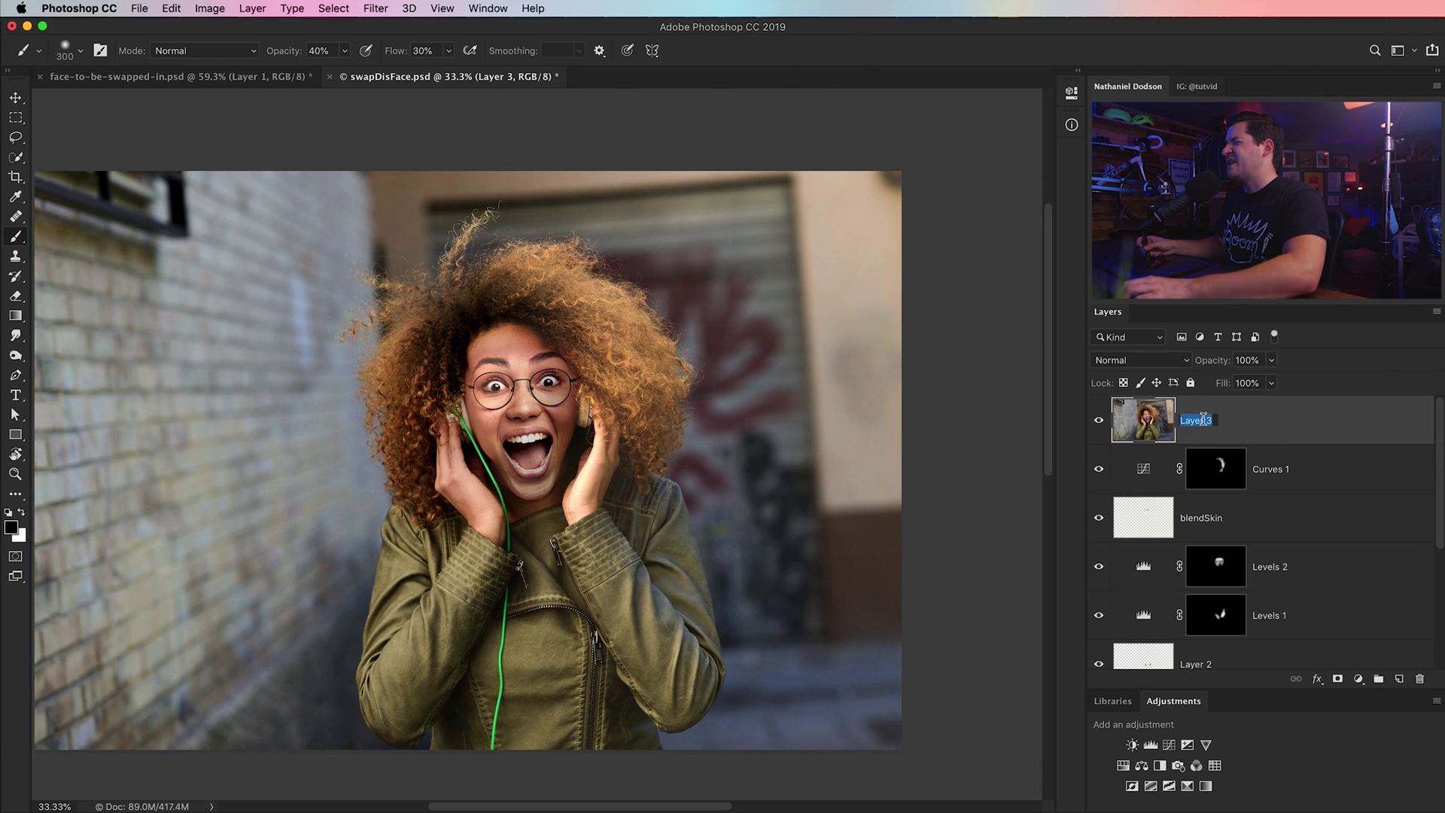
text(RAW)
key(Return)
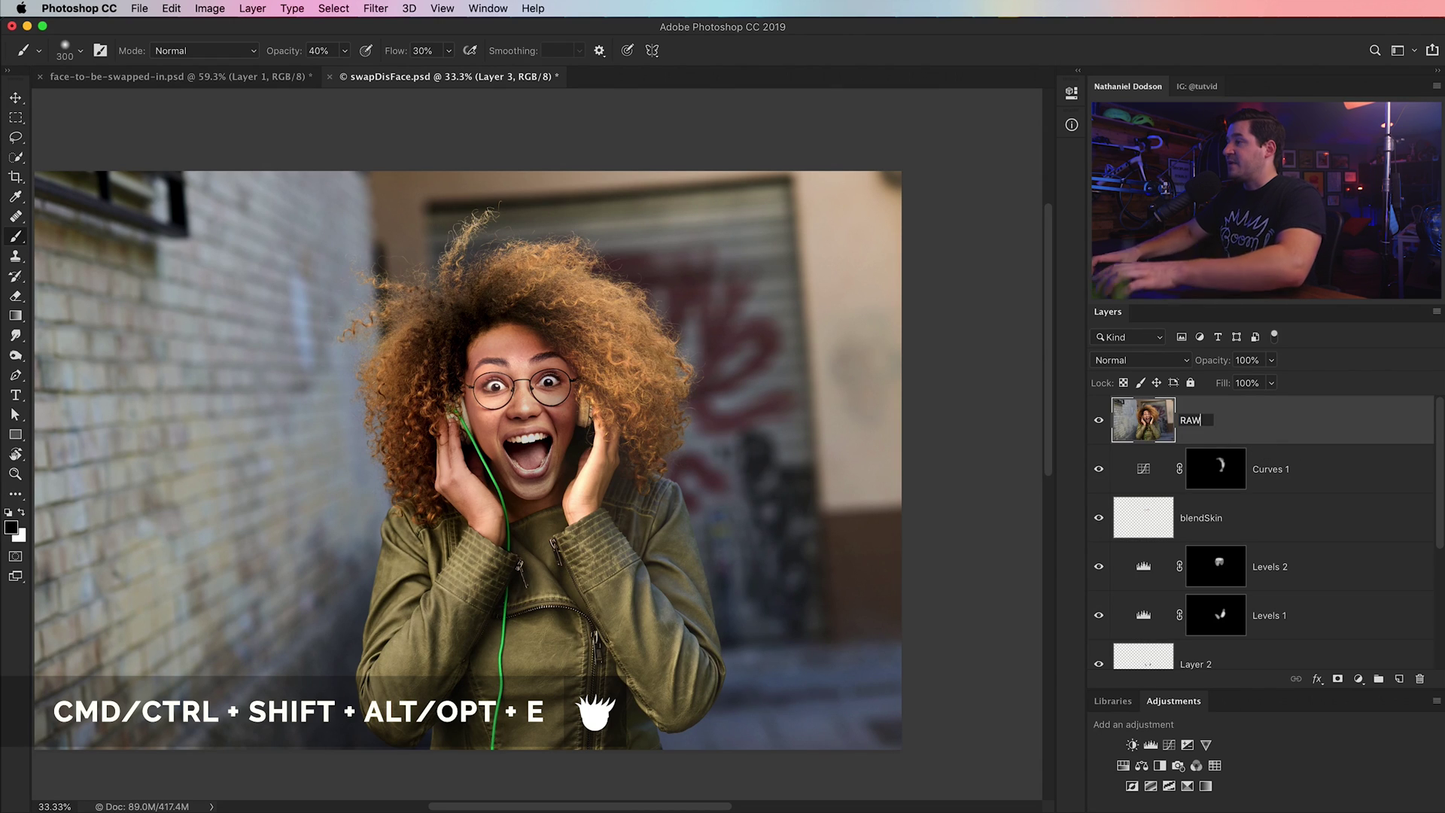
click(377, 8)
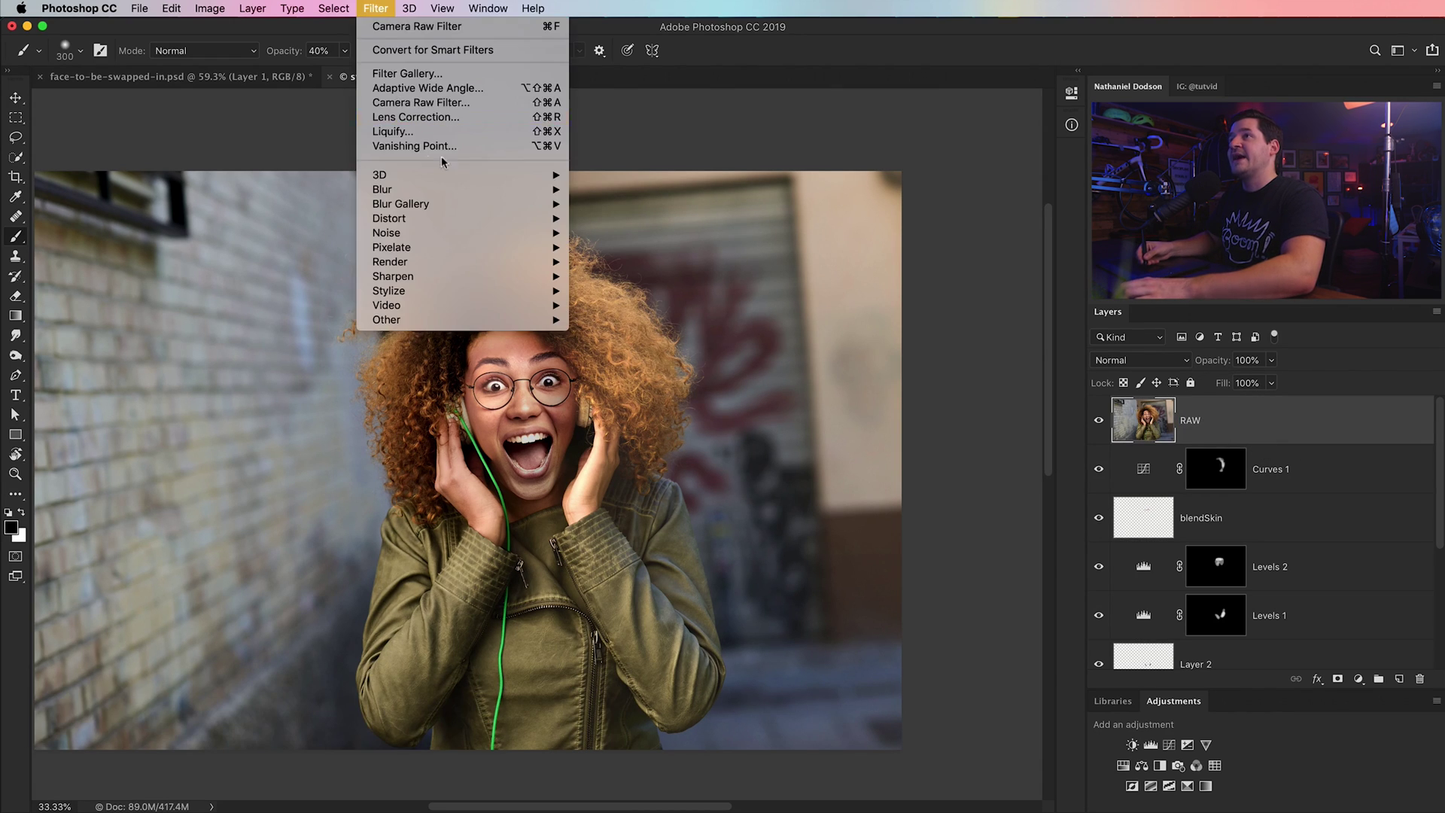
- Apply Camera Raw: Temperature -8, Tint -10, Contrast -14, Highlights -7, Shadows +14, Clarity +17, Dehaze +13, Vibrance +13
click(451, 102)
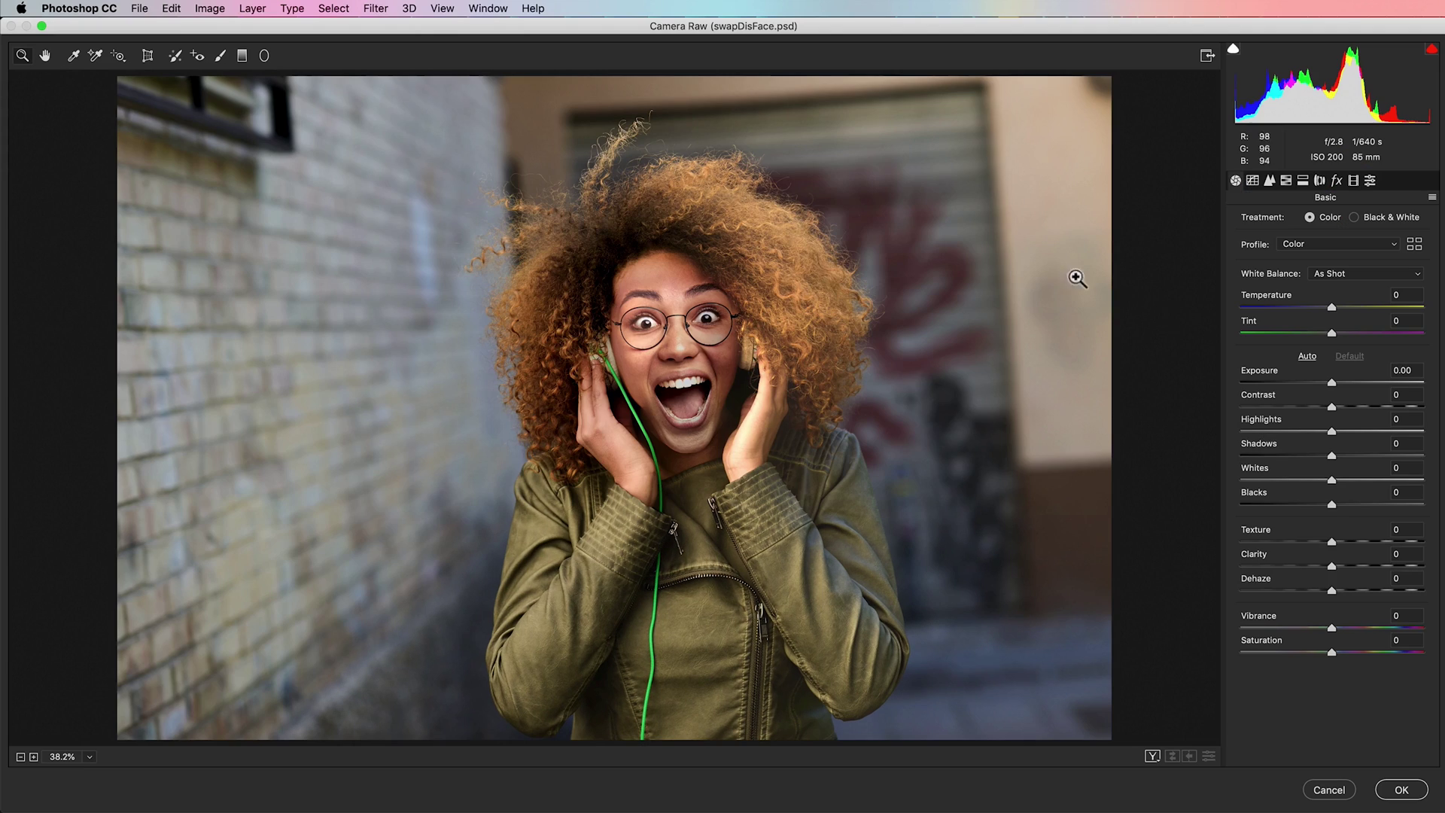
drag(1330, 591, 1343, 589)
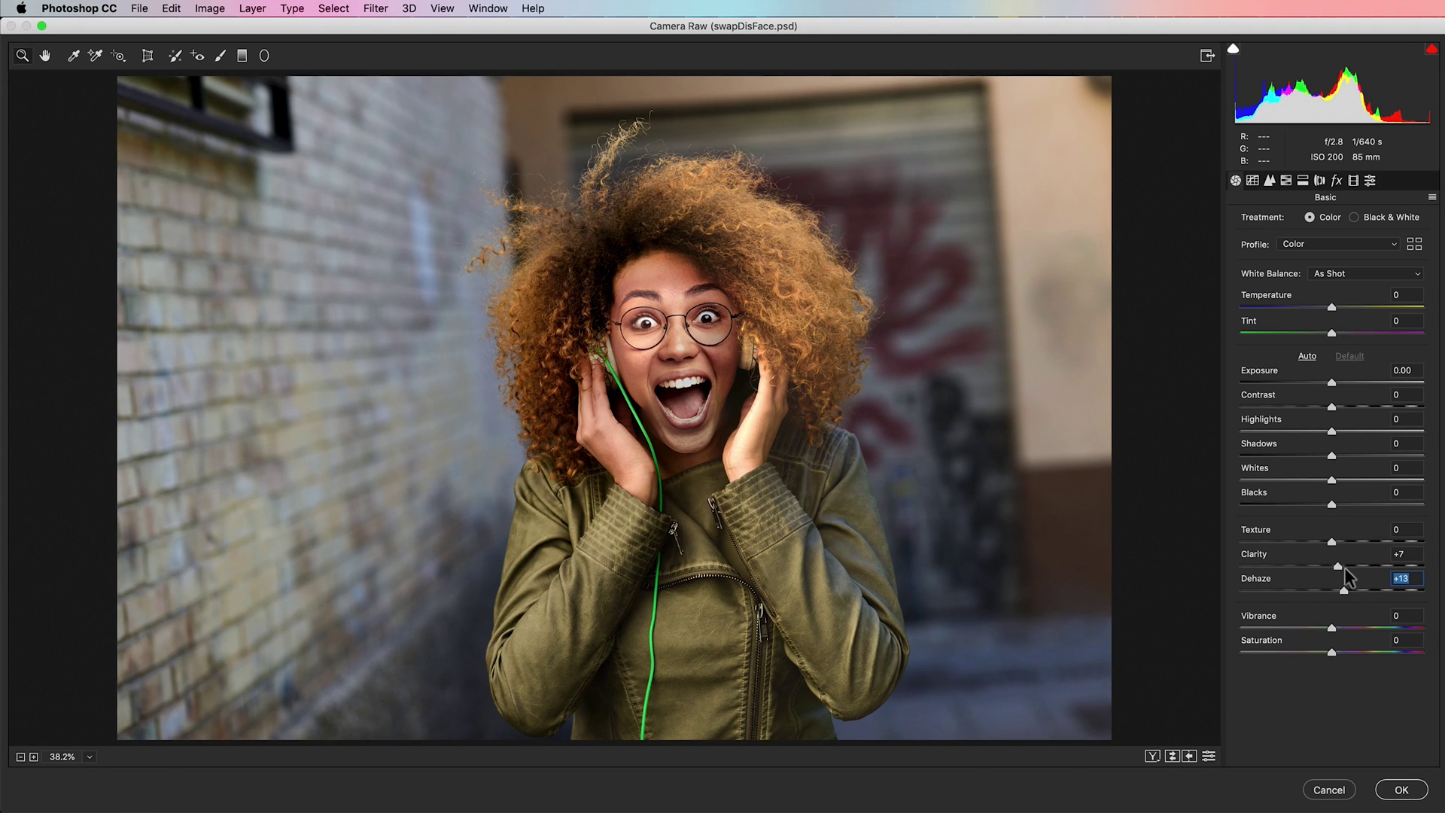
drag(1346, 567, 1349, 567)
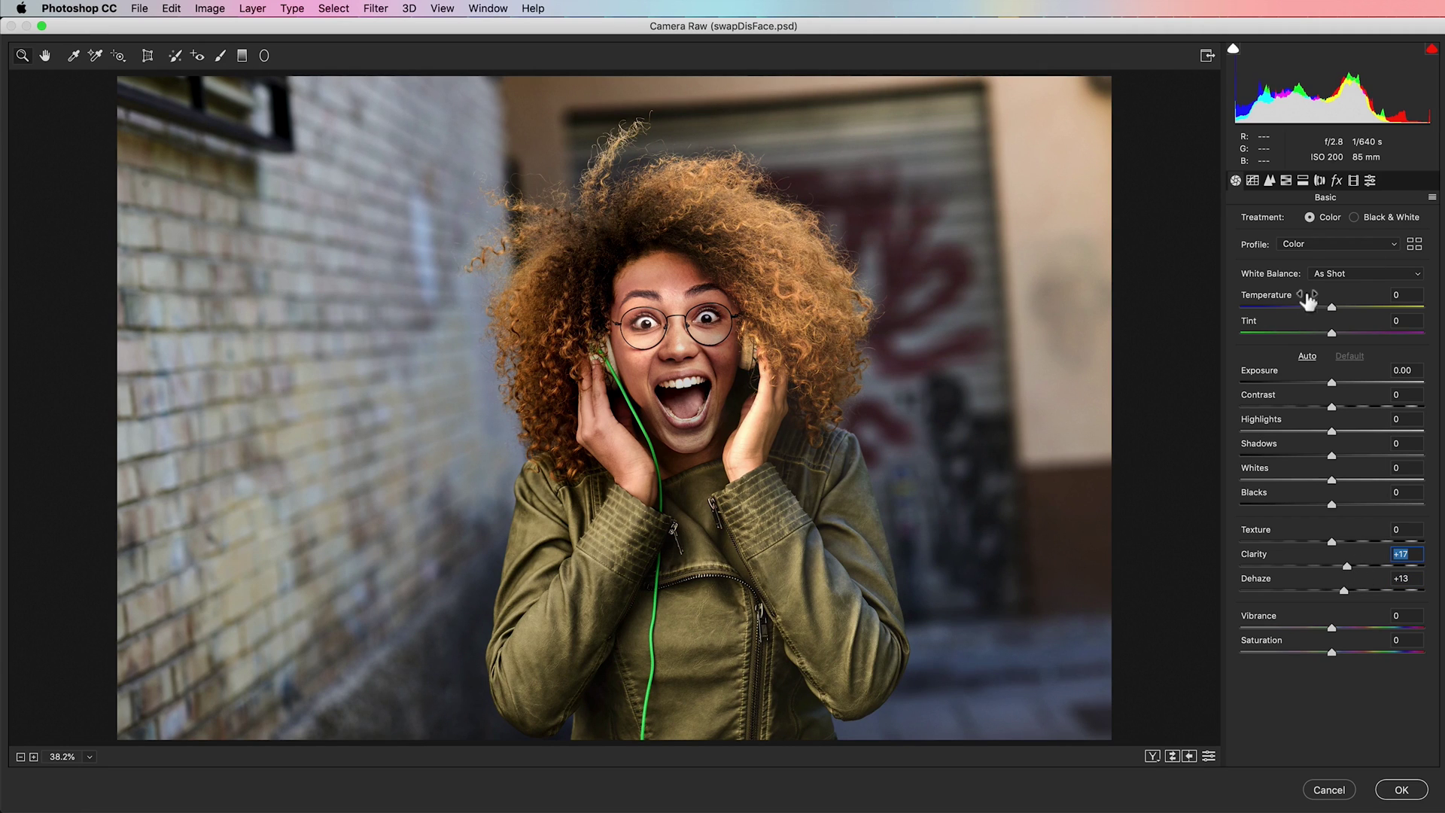
drag(1322, 334, 1326, 312)
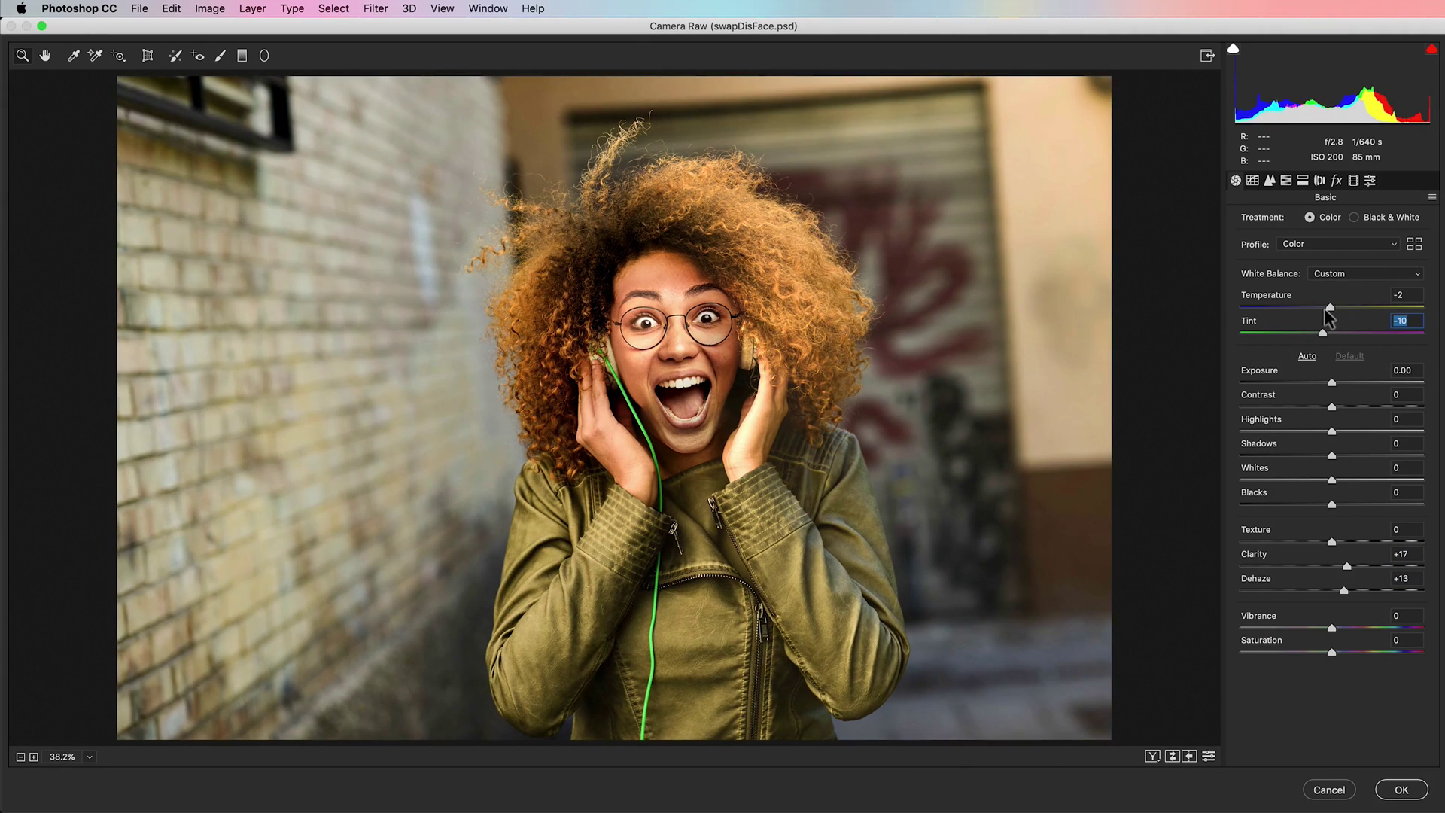
click(1325, 309)
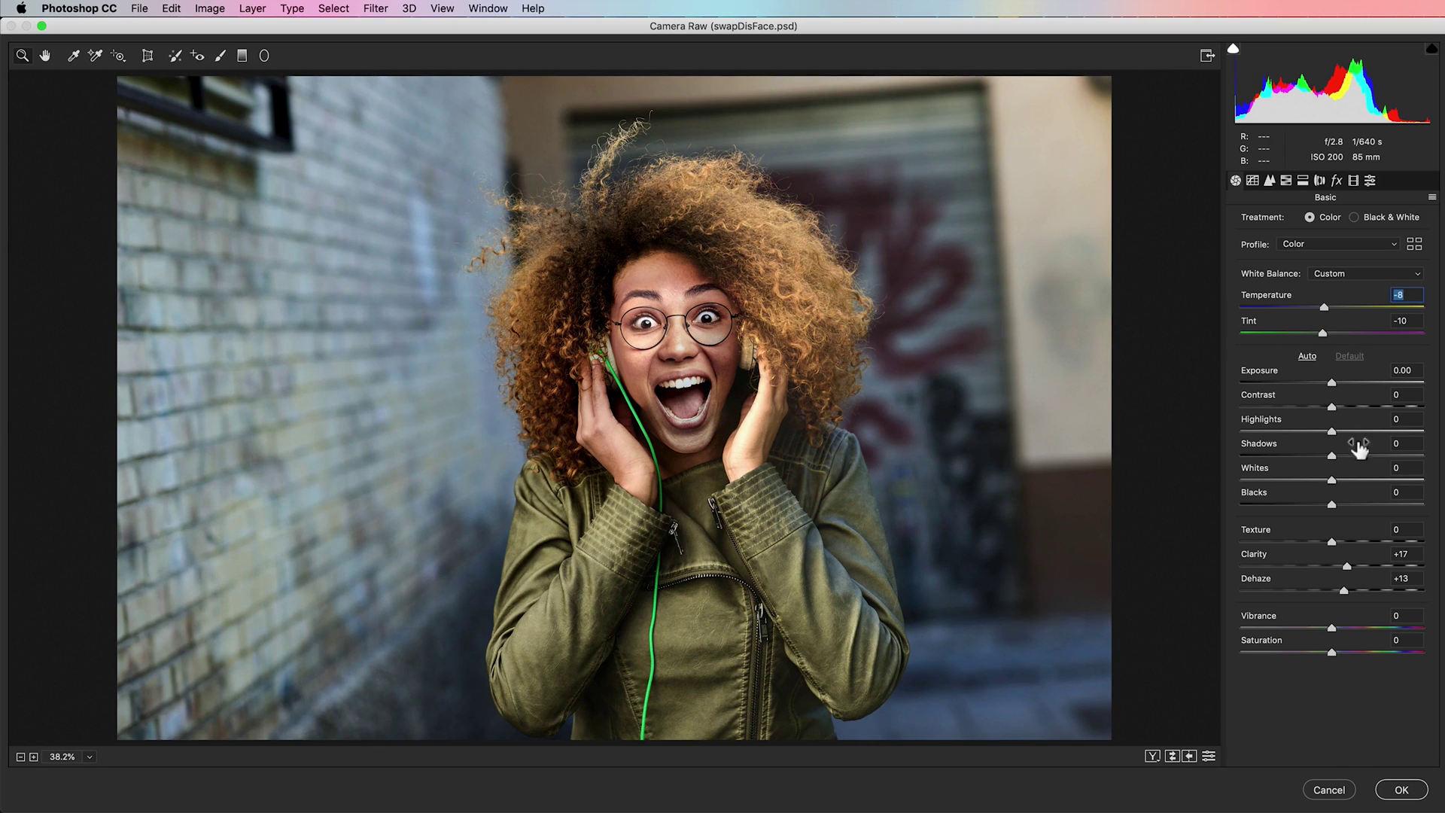
drag(1320, 407, 1315, 407)
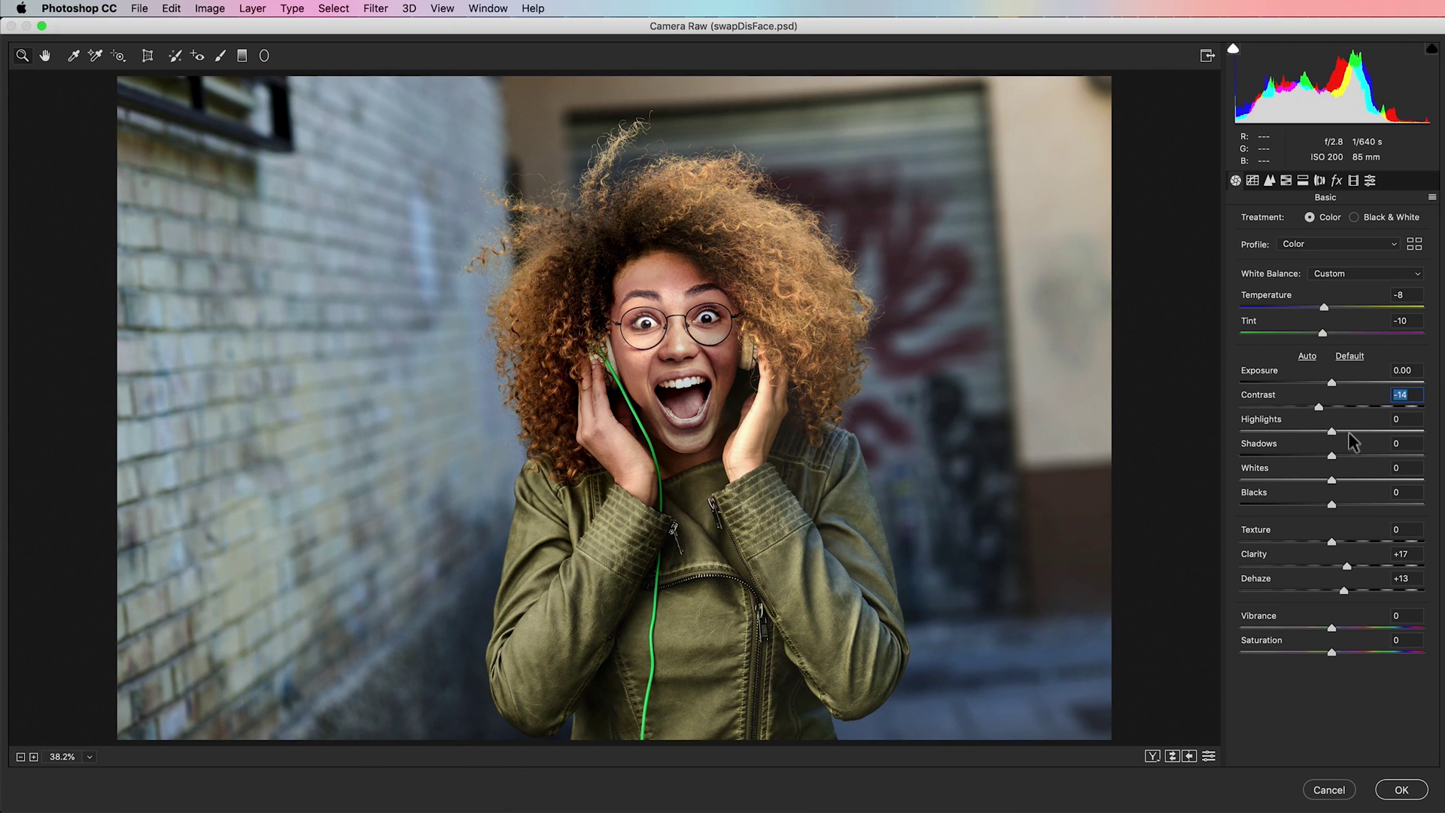
drag(1349, 434, 1323, 434)
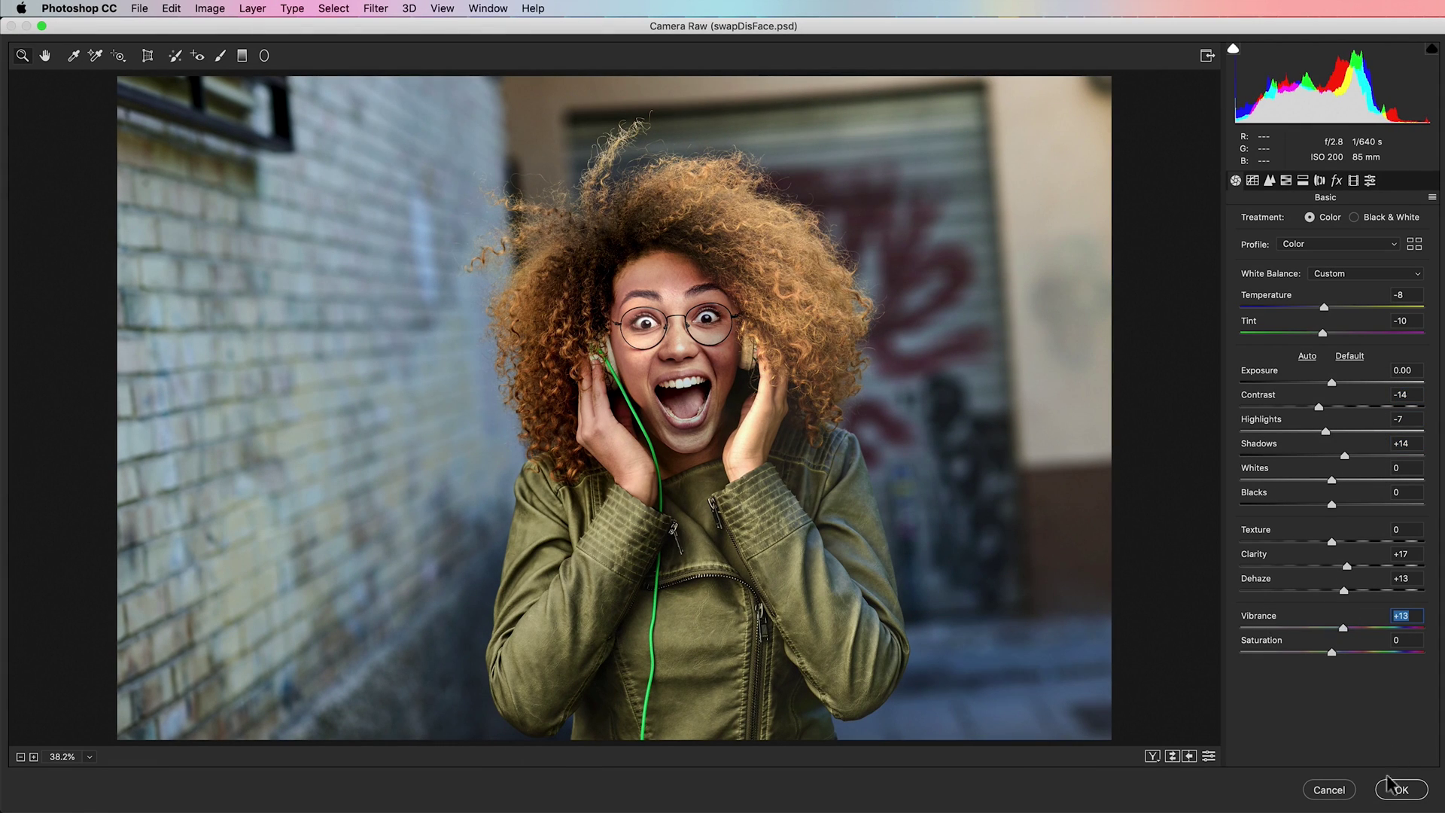
key(Return)
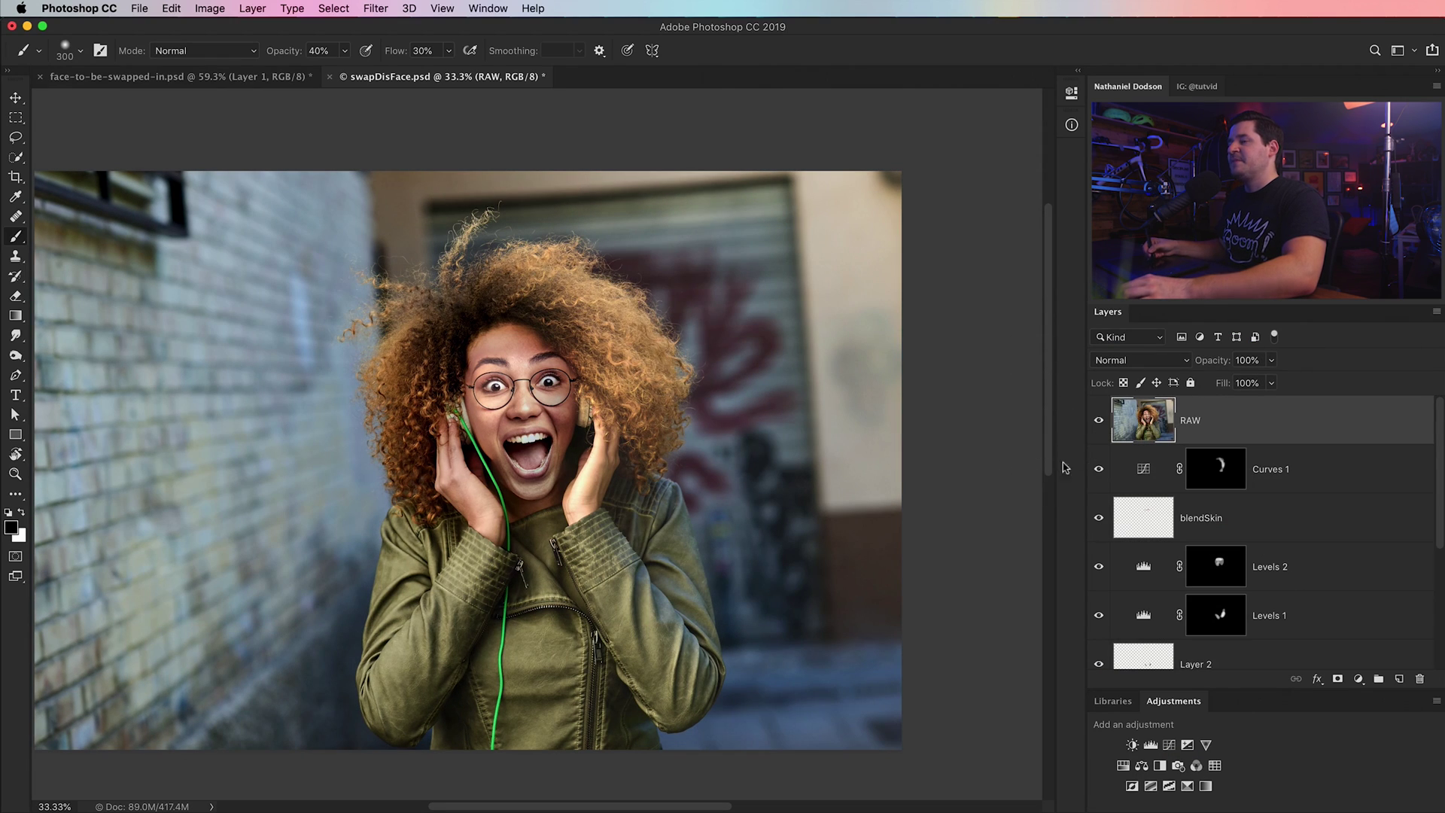
key(super+minus)
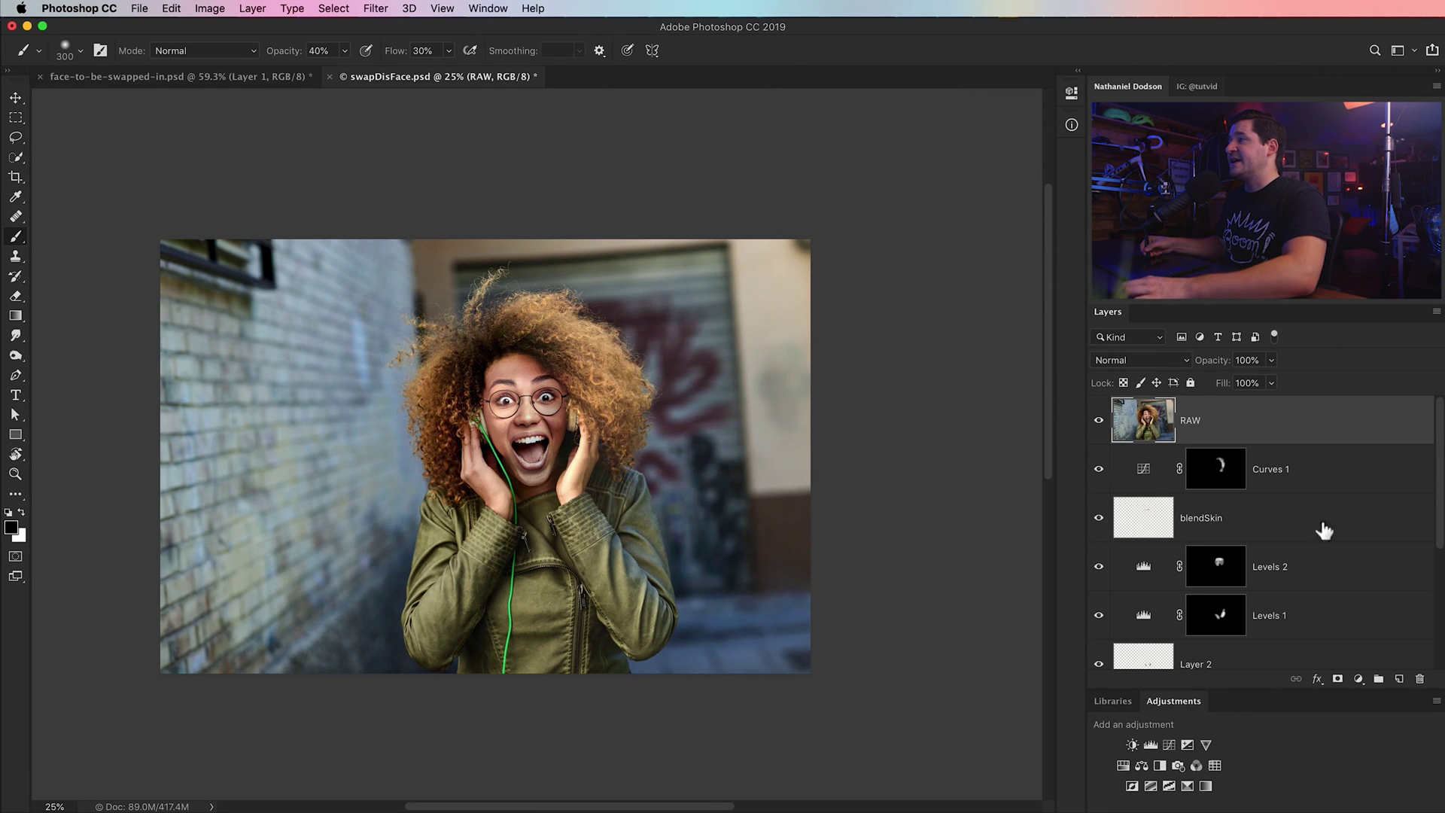
scroll(1437, 472, down, 5)
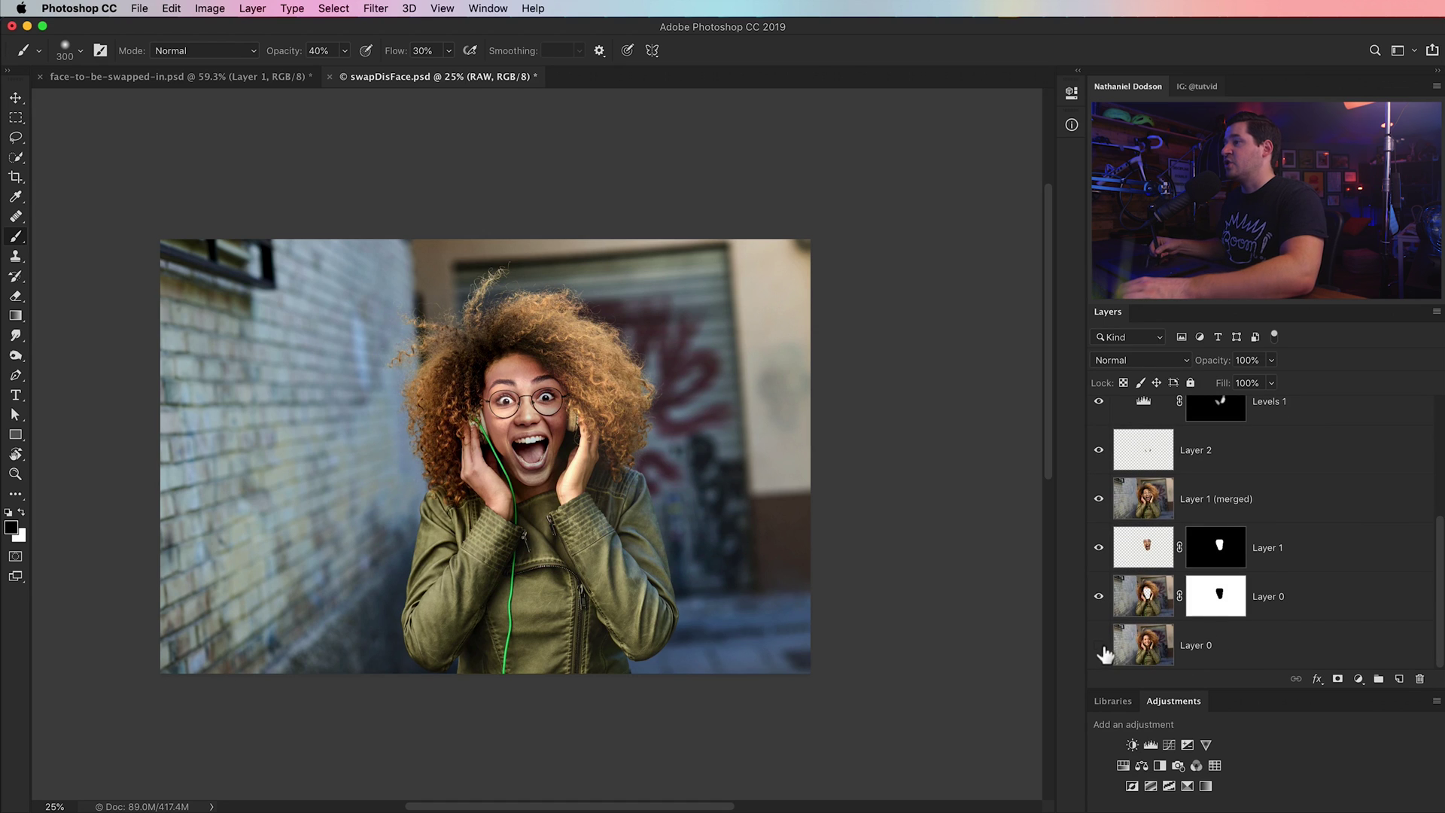
alt+click(1103, 652)
alt+click(1102, 652)
alt+click(1102, 652)
alt+click(1101, 652)
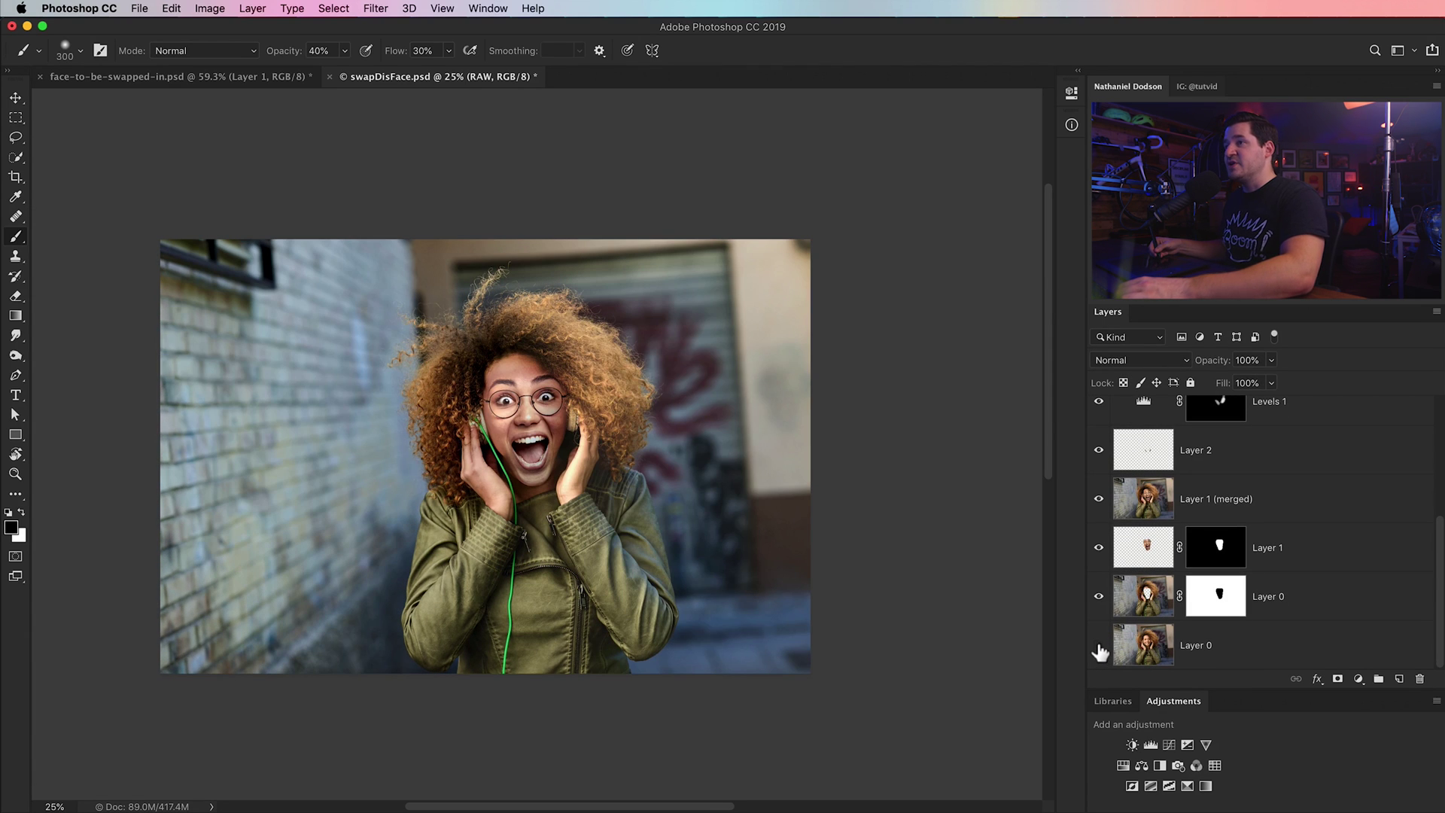
alt+click(1100, 649)
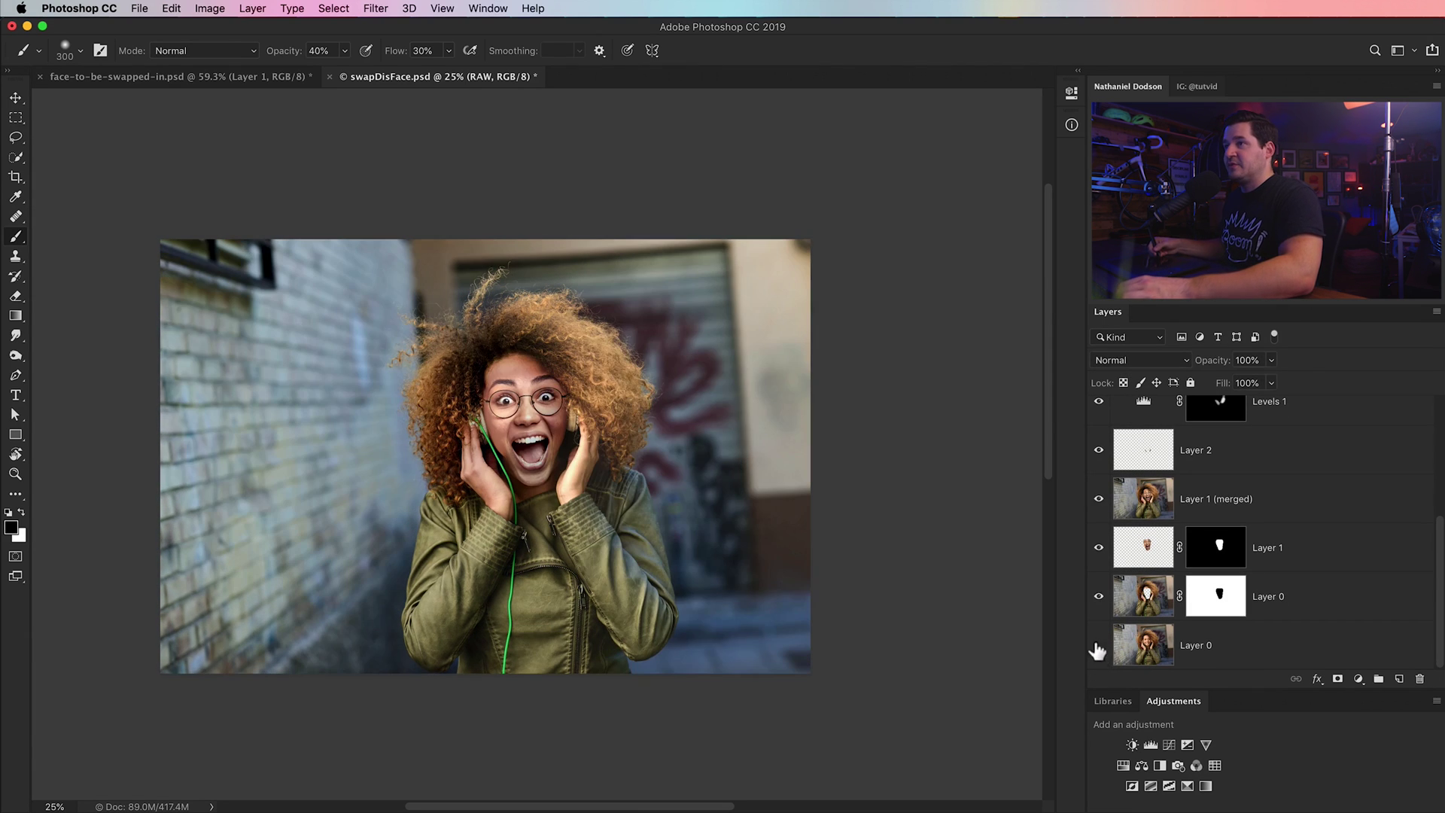
drag(519, 416, 591, 444)
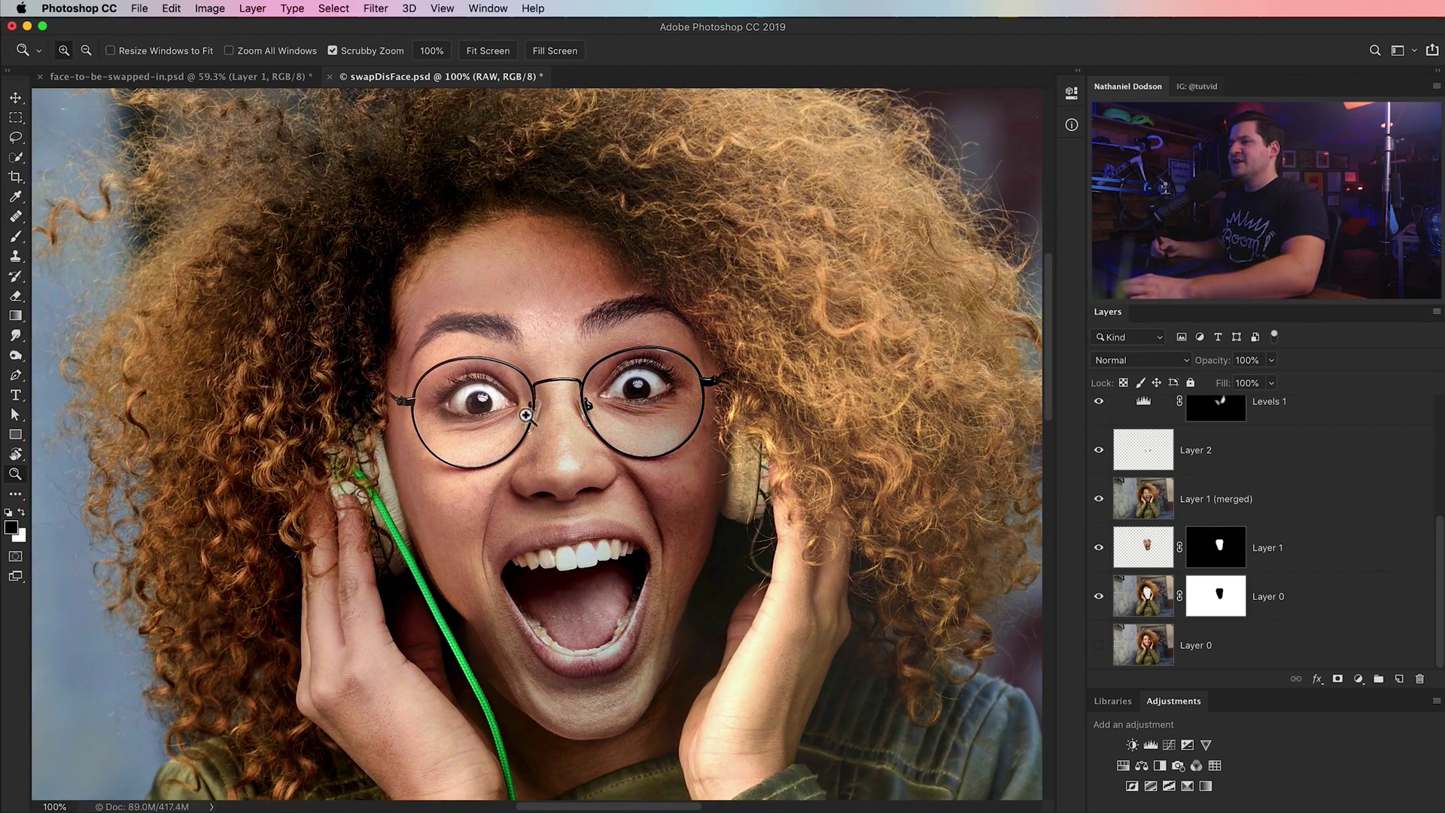
key(super+minus)
key(super+minus)
key(super+minus)
key(super+minus)
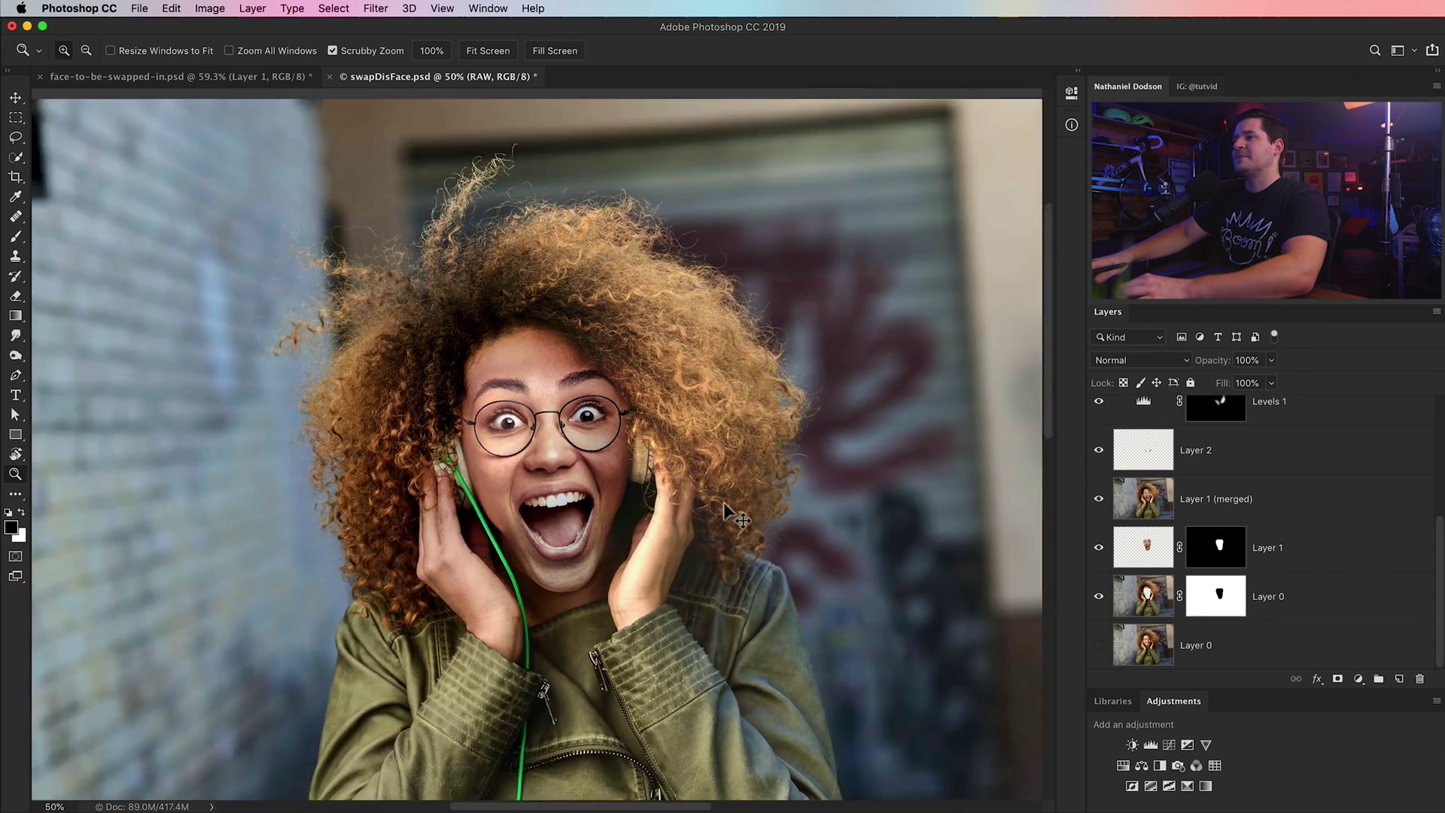
scroll(597, 413, down, 1)
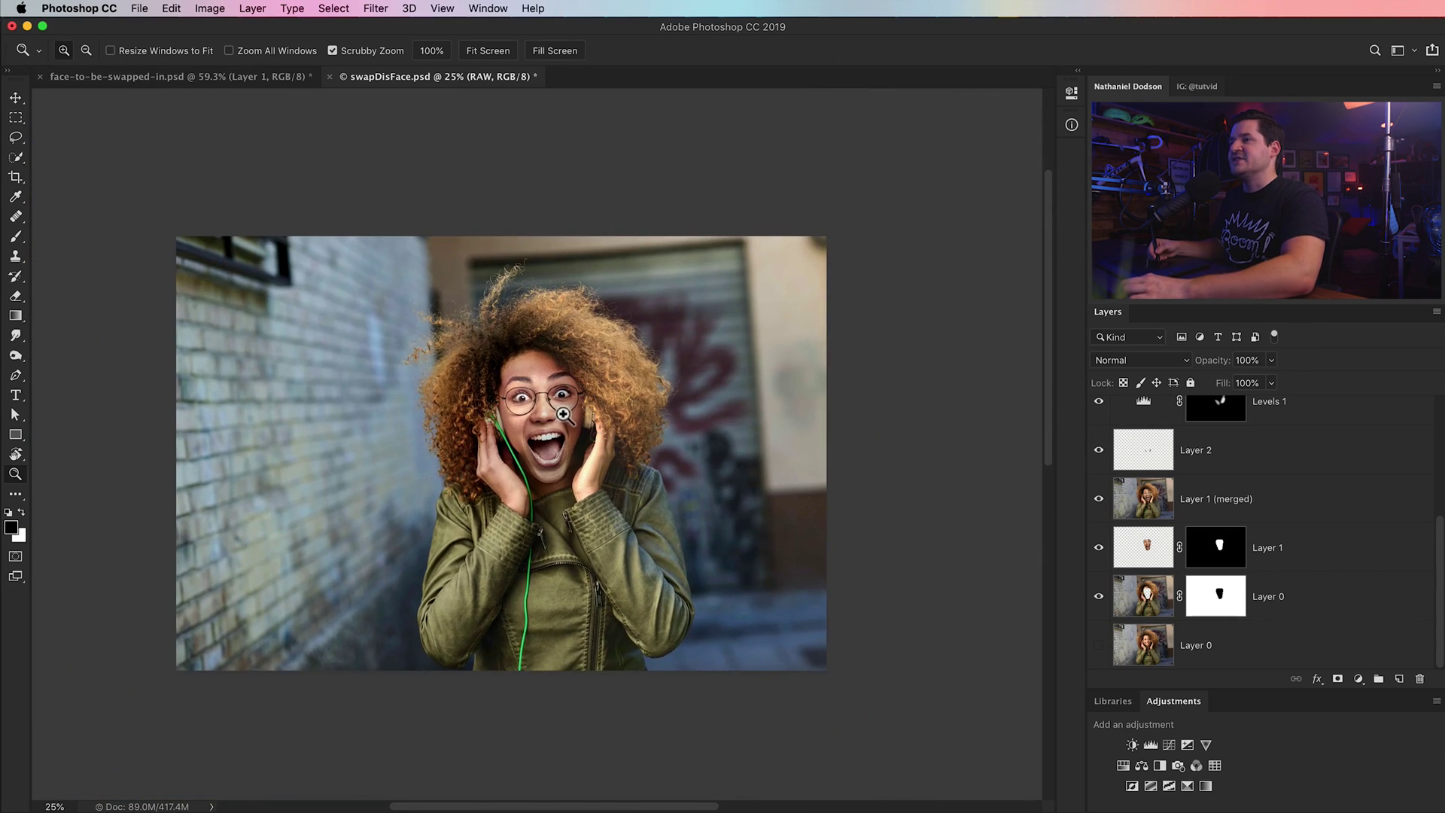
key(super+equal)
drag(615, 432, 617, 435)
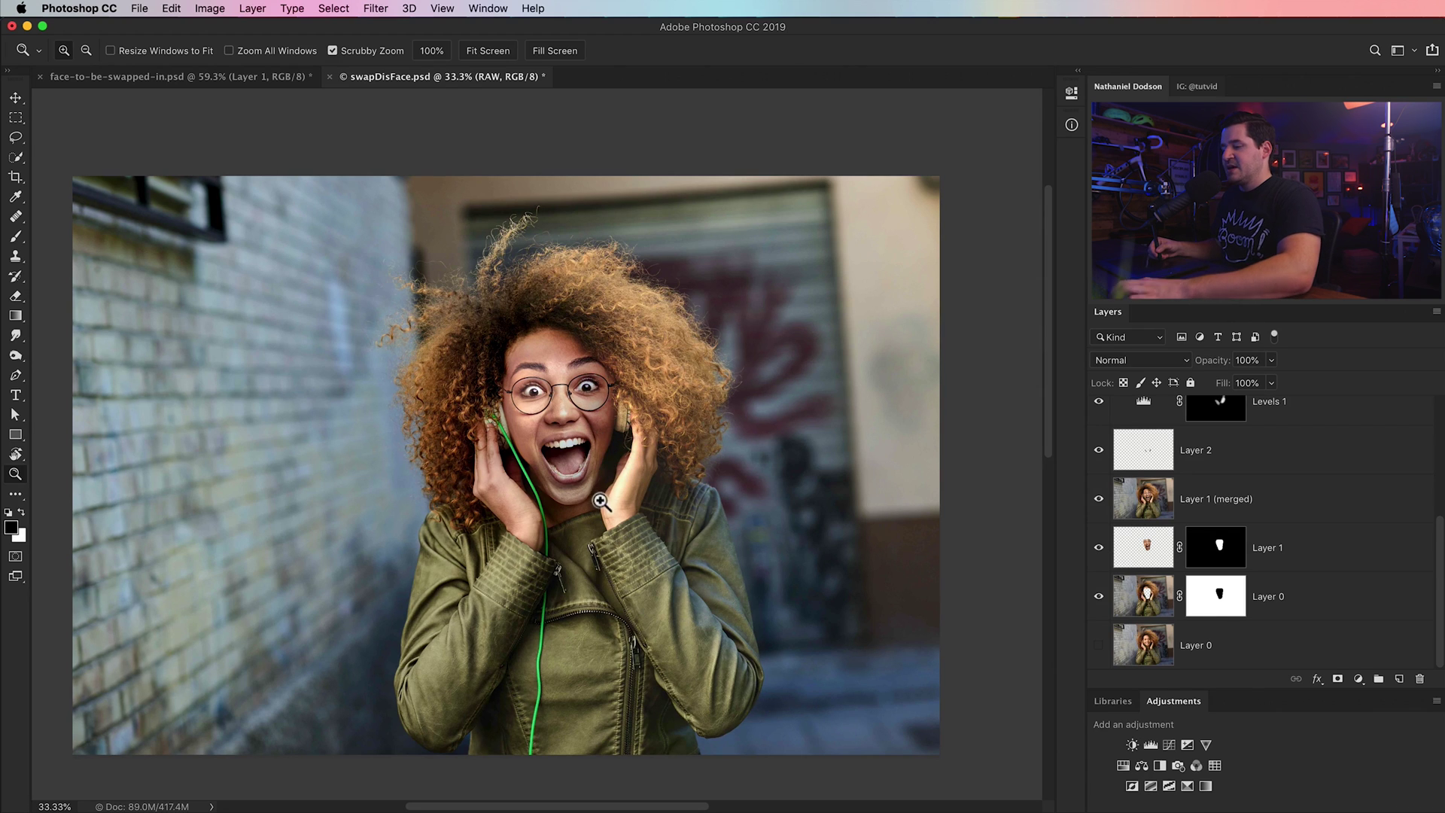
scroll(665, 456, left, 3)
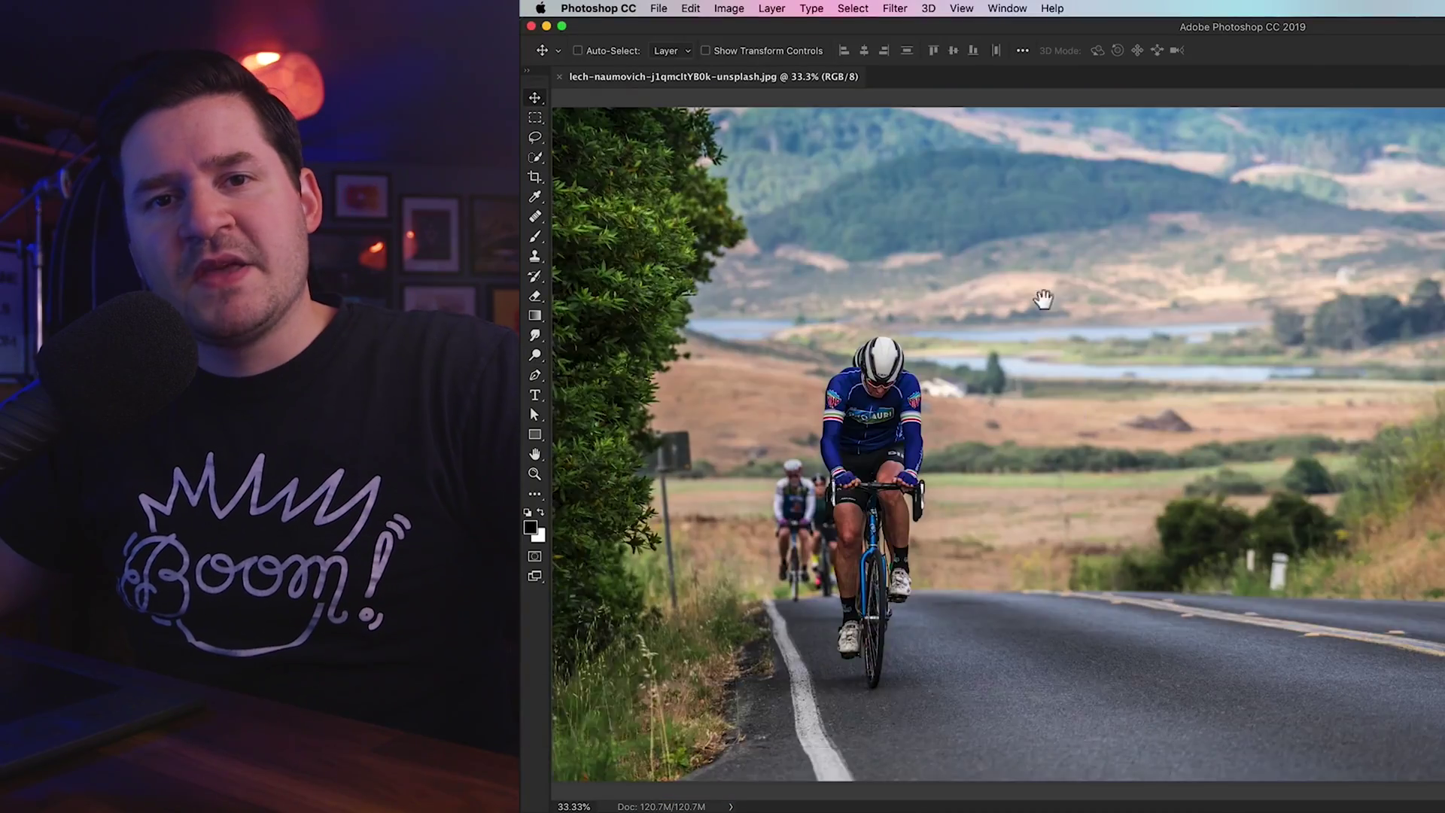
- Clear the pyramid photo's orange Hue/Saturation tint on its mask and ready a white Brush at 20% opacity
key(super+minus)
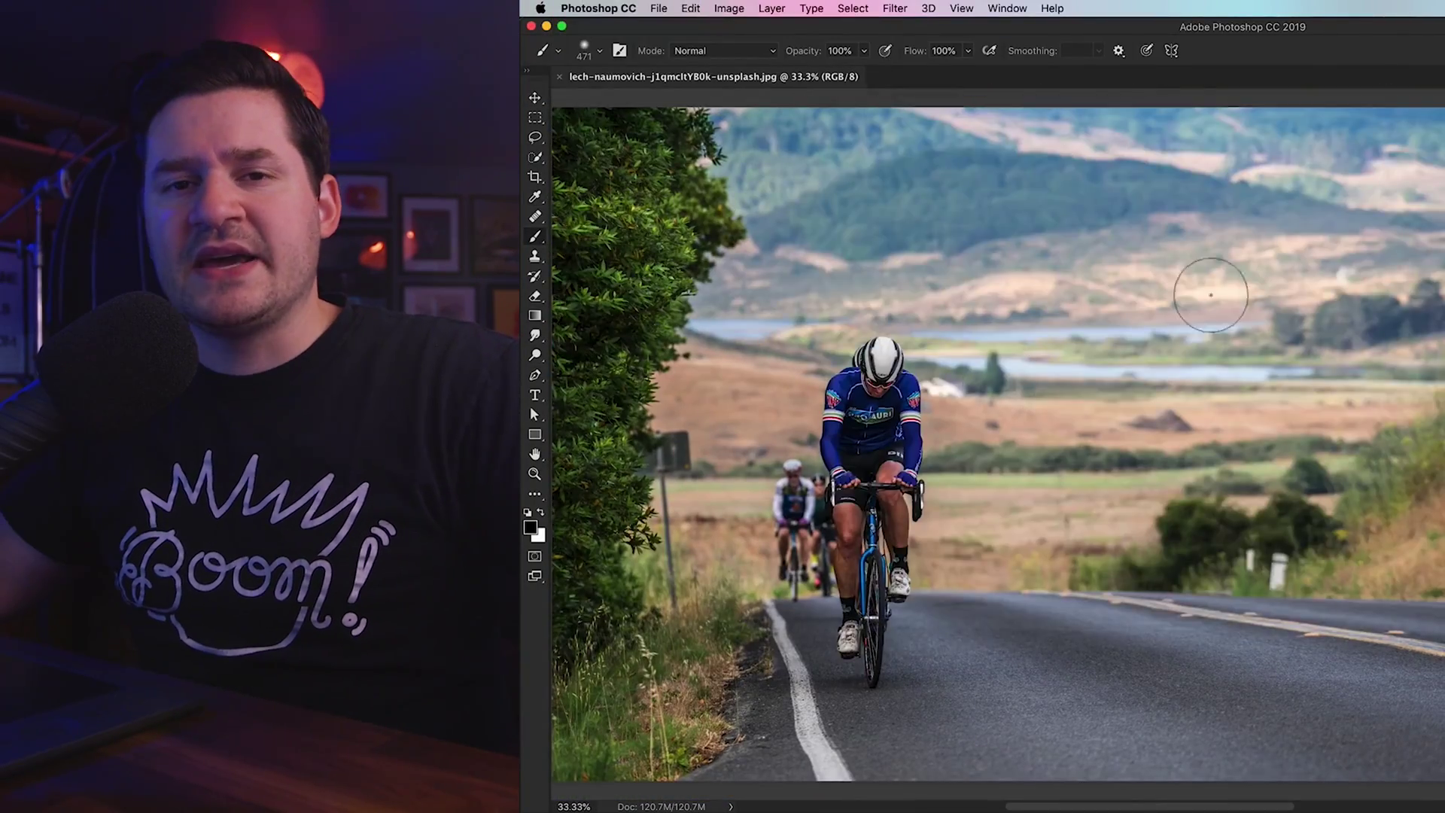
key(super+minus)
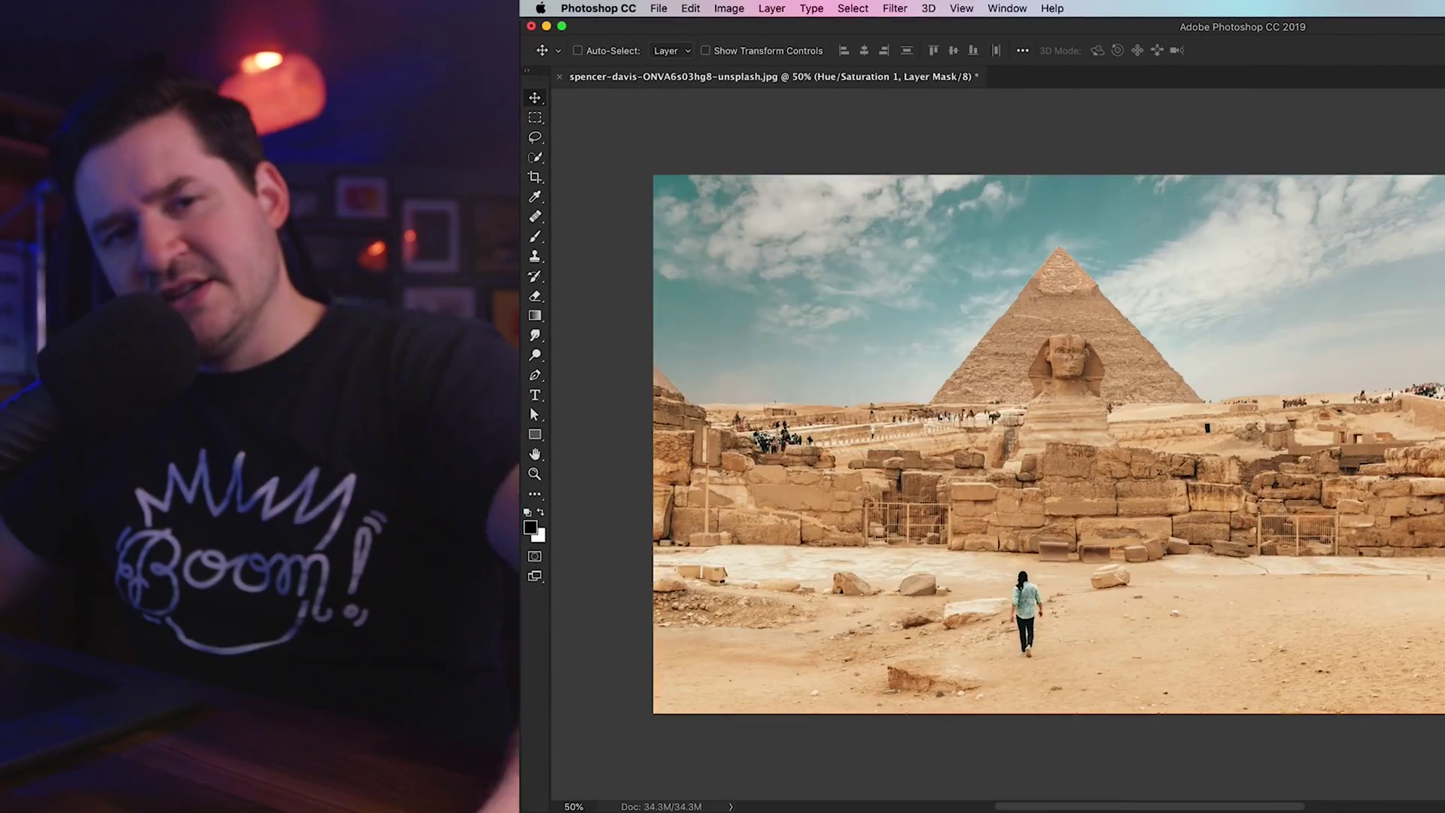
key(0)
key(alt+BackSpace)
key(b)
key(x)
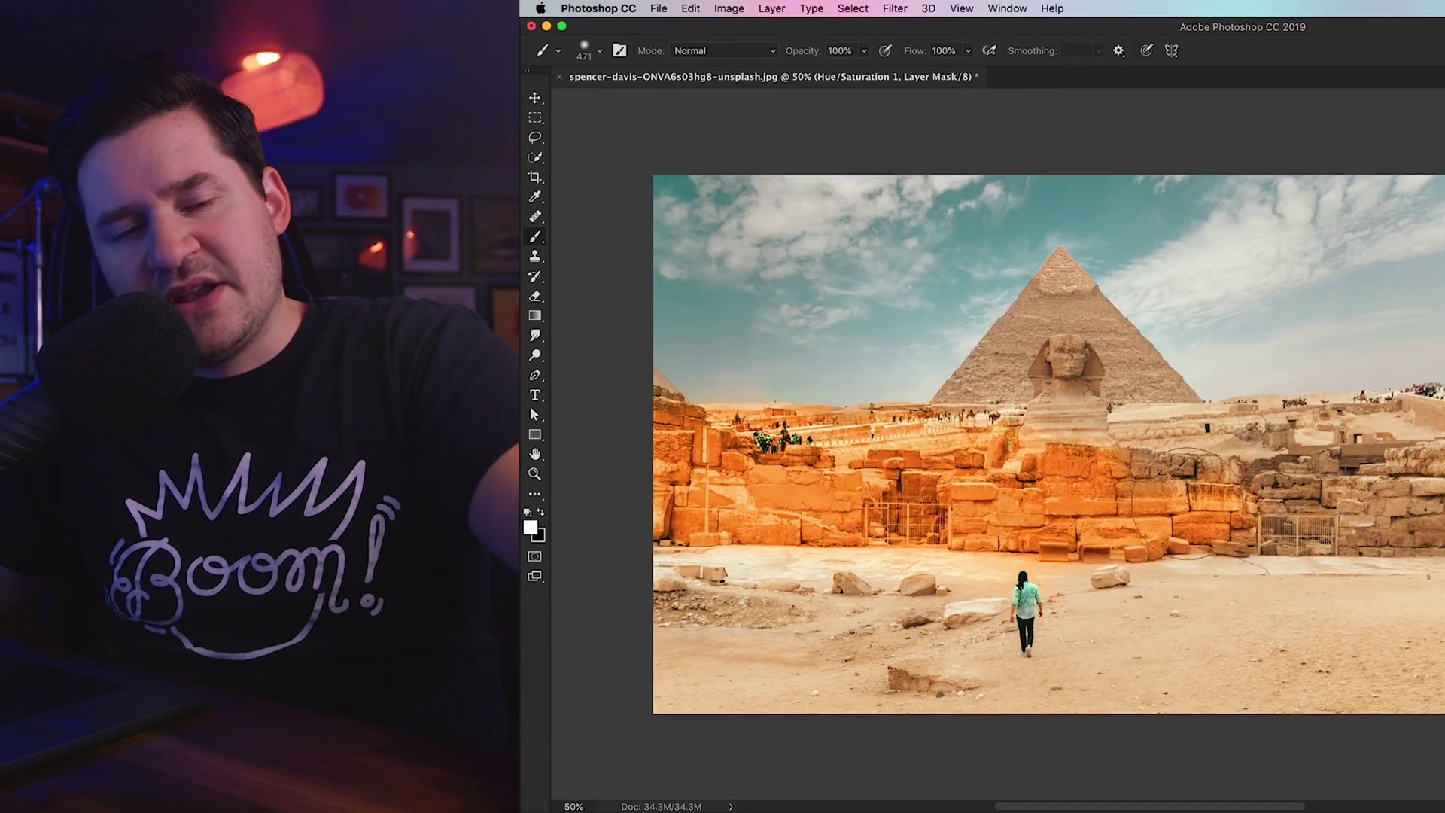